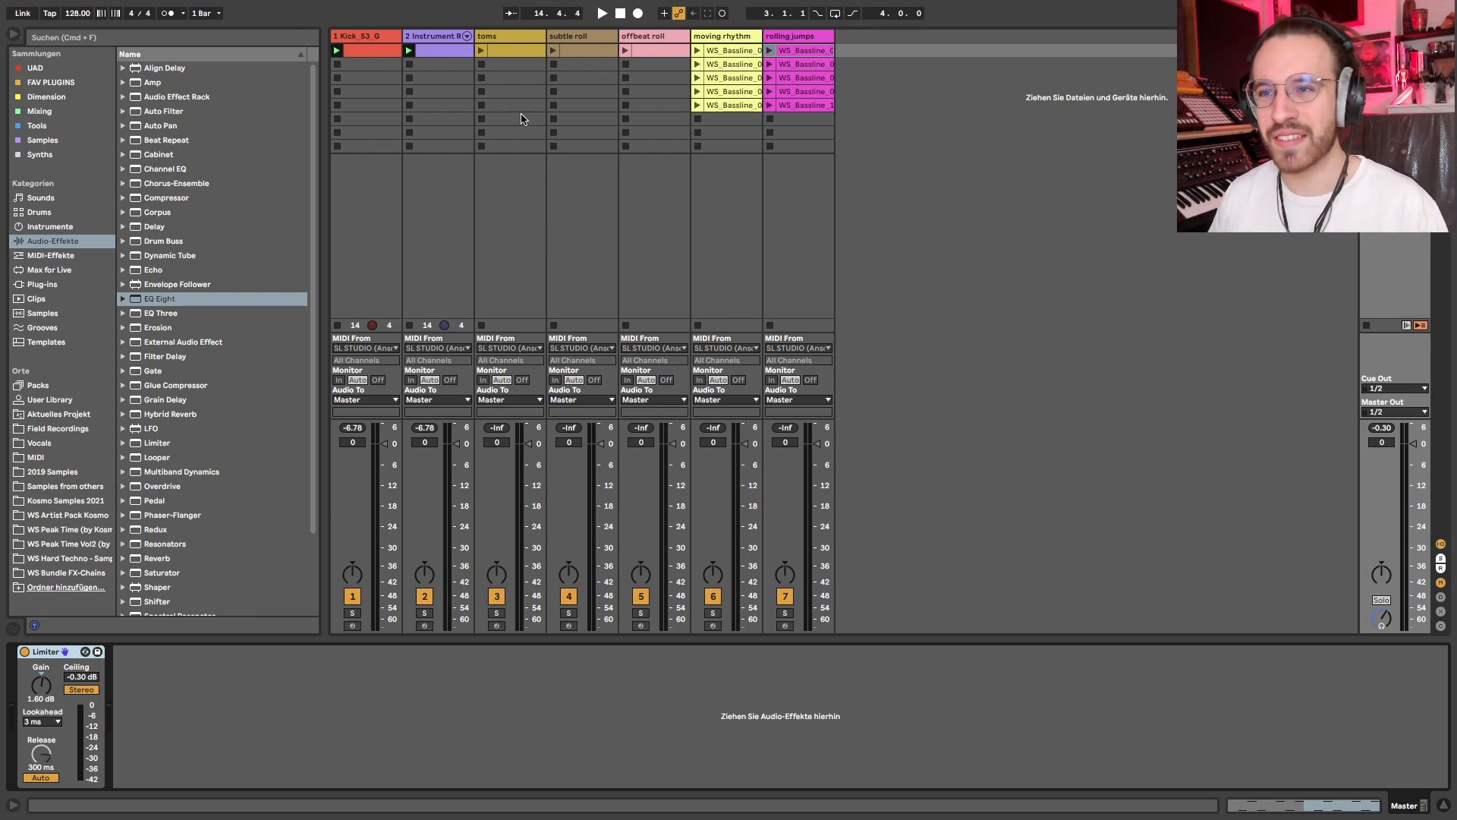
Open the clip on the toms track and play it together with the kick and instrument clips
{"action": "left_click", "coordinate": [467, 50]}
{"action": "left_click", "coordinate": [510, 50]}
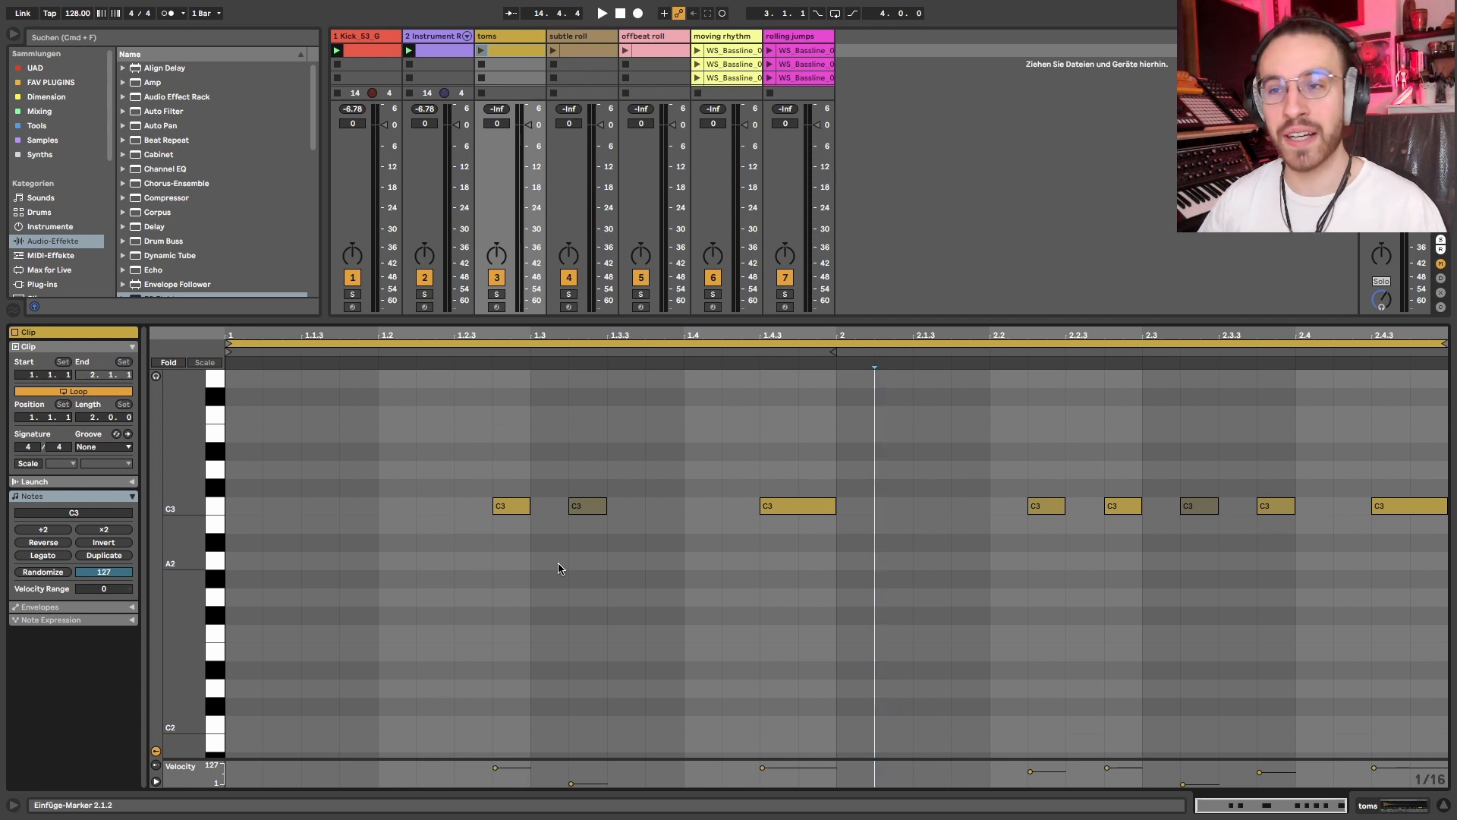
{"action": "left_click", "coordinate": [482, 49]}
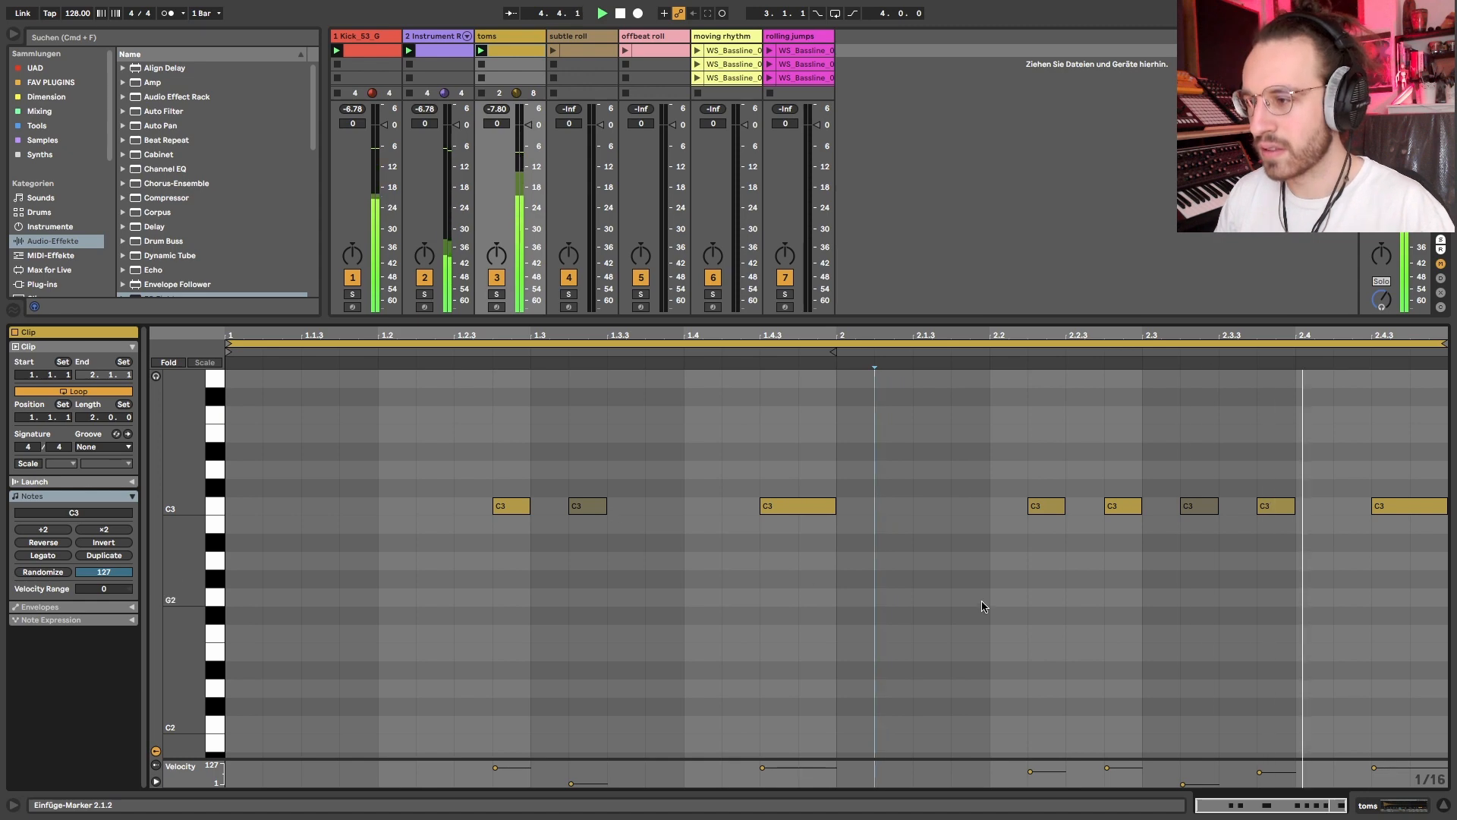
{"action": "key", "text": "space"}
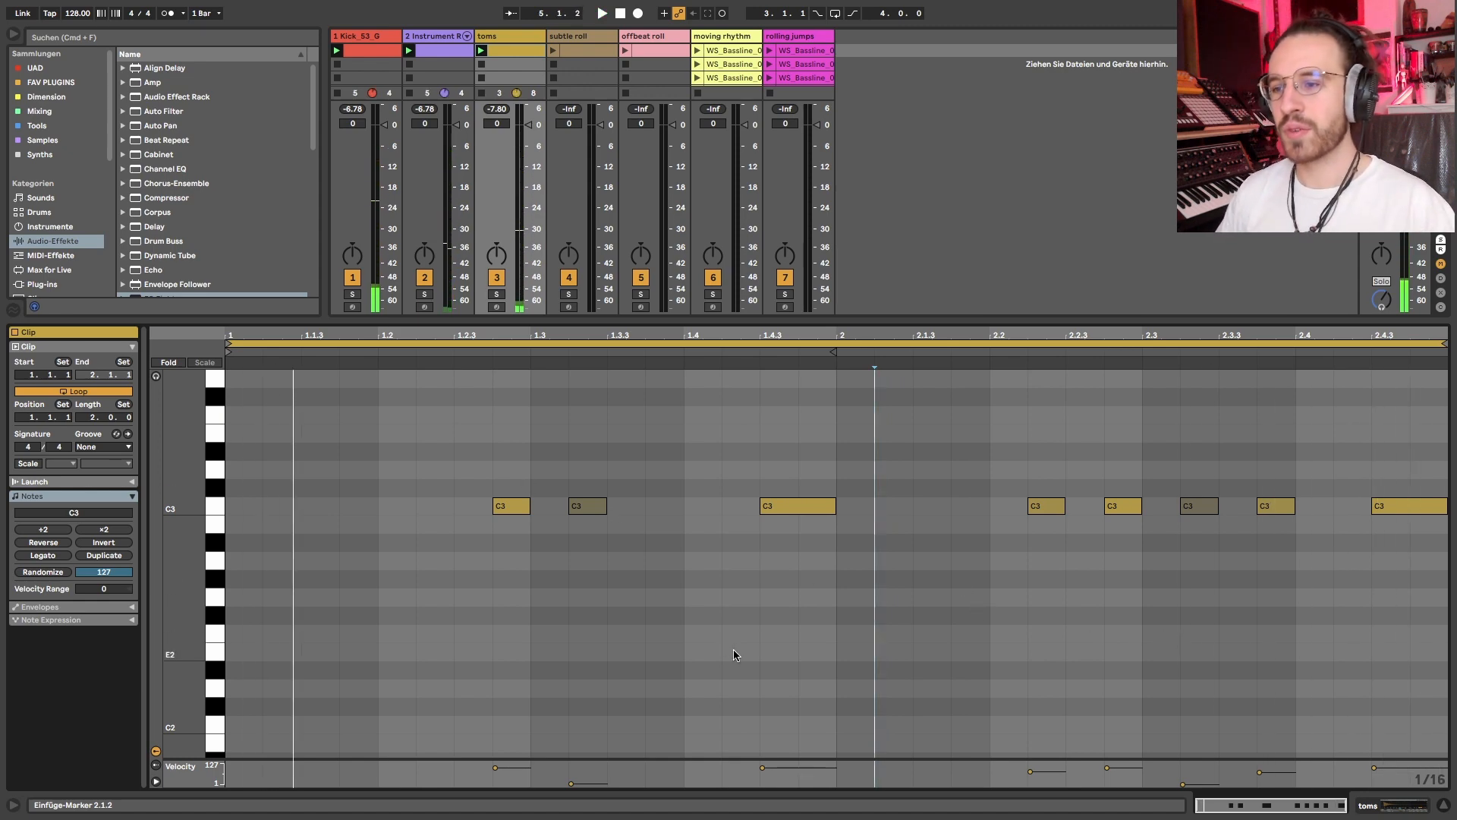
Examine the toms clip's note groups in both bars, focusing on the first-bar notes at 1.2.4, 1.3.2 and 1.4.3
{"action": "left_click_drag", "start_coordinate": [461, 459], "coordinate": [852, 589]}
{"action": "left_click_drag", "start_coordinate": [938, 474], "coordinate": [1452, 643]}
{"action": "left_click_drag", "start_coordinate": [504, 465], "coordinate": [628, 521]}
{"action": "left_click", "coordinate": [768, 504]}
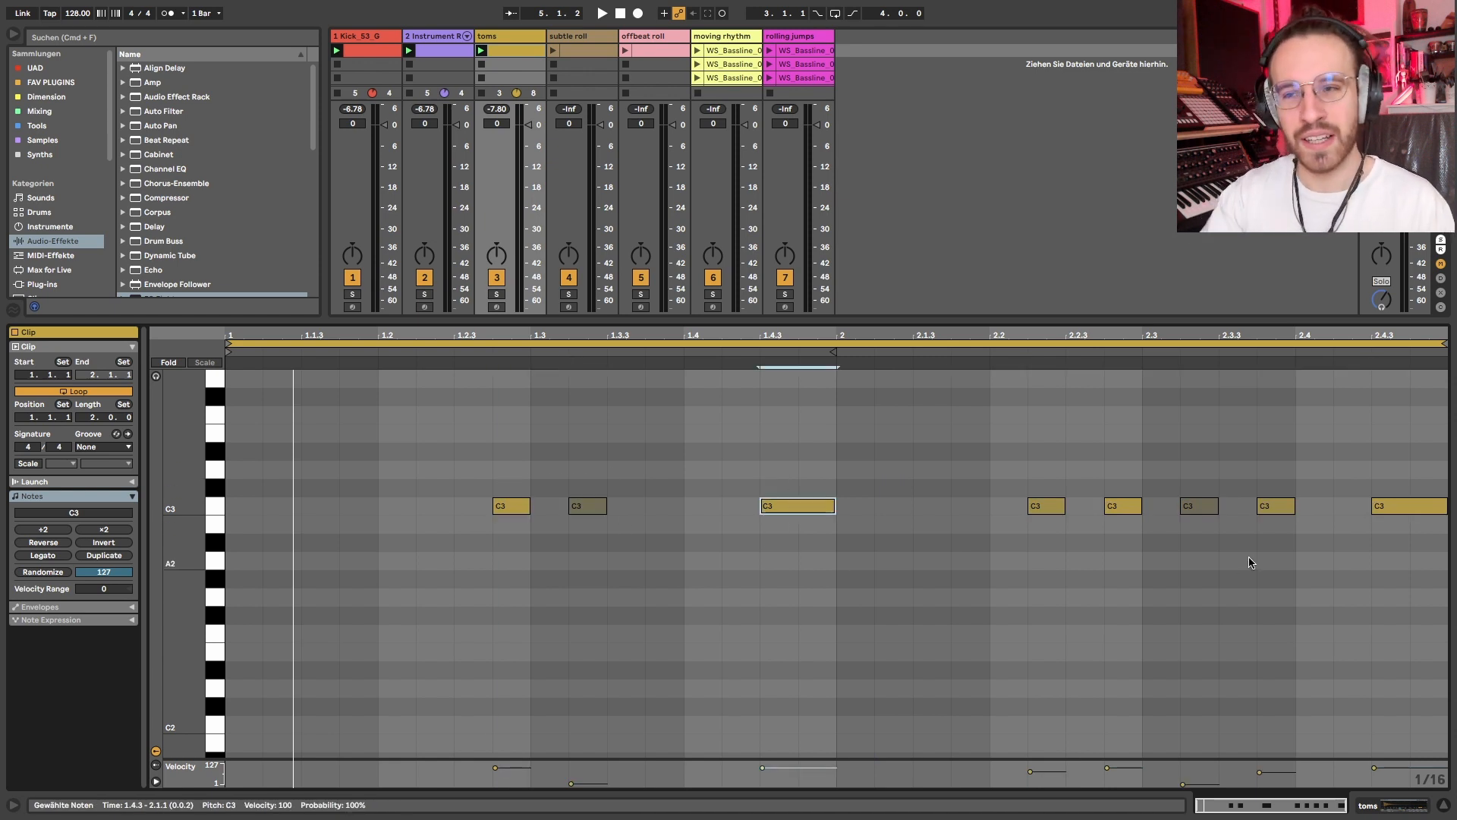
{"action": "left_click_drag", "start_coordinate": [813, 457], "coordinate": [740, 563]}
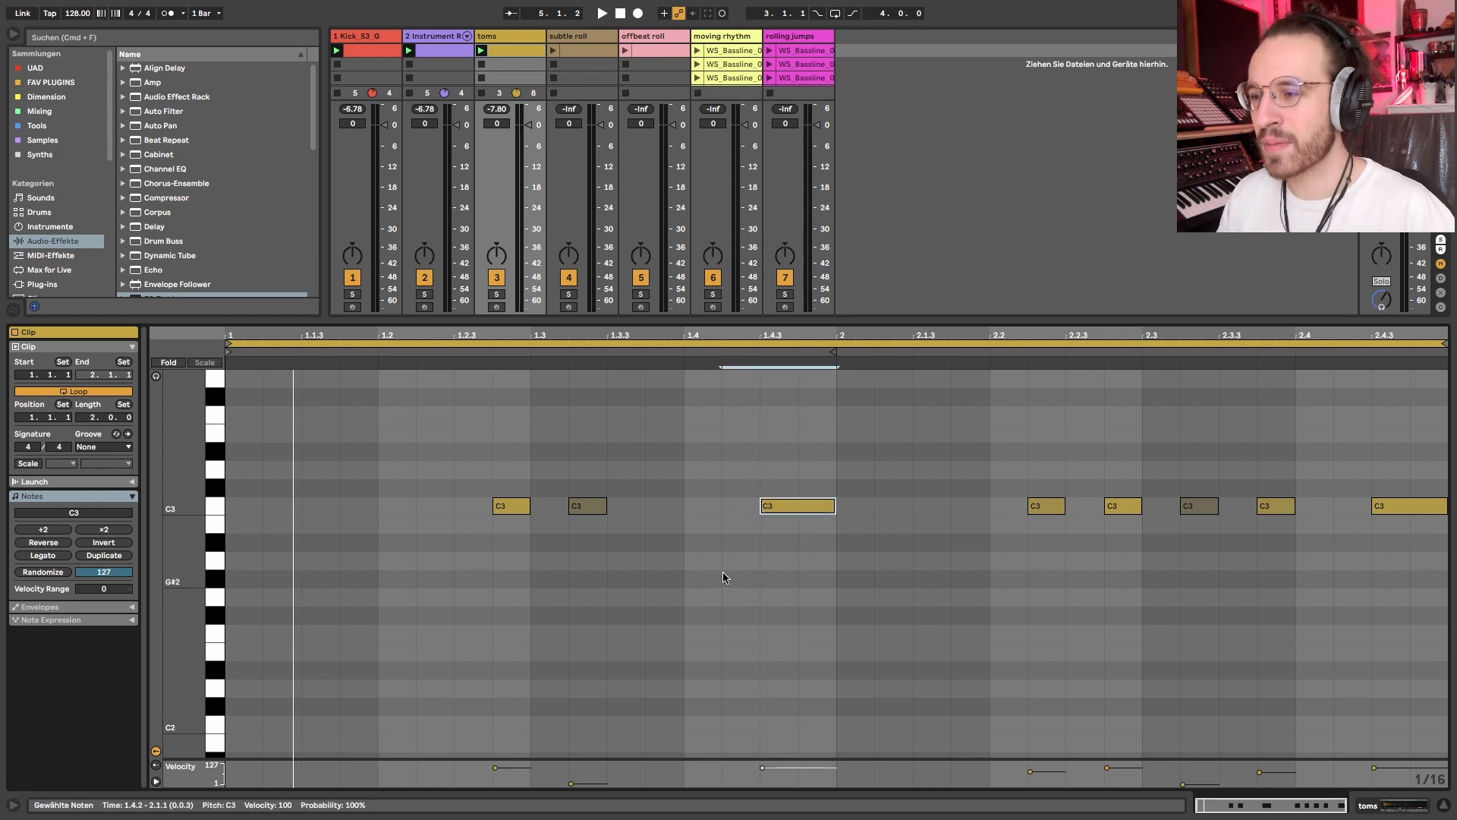
{"action": "left_click_drag", "start_coordinate": [507, 465], "coordinate": [508, 561]}
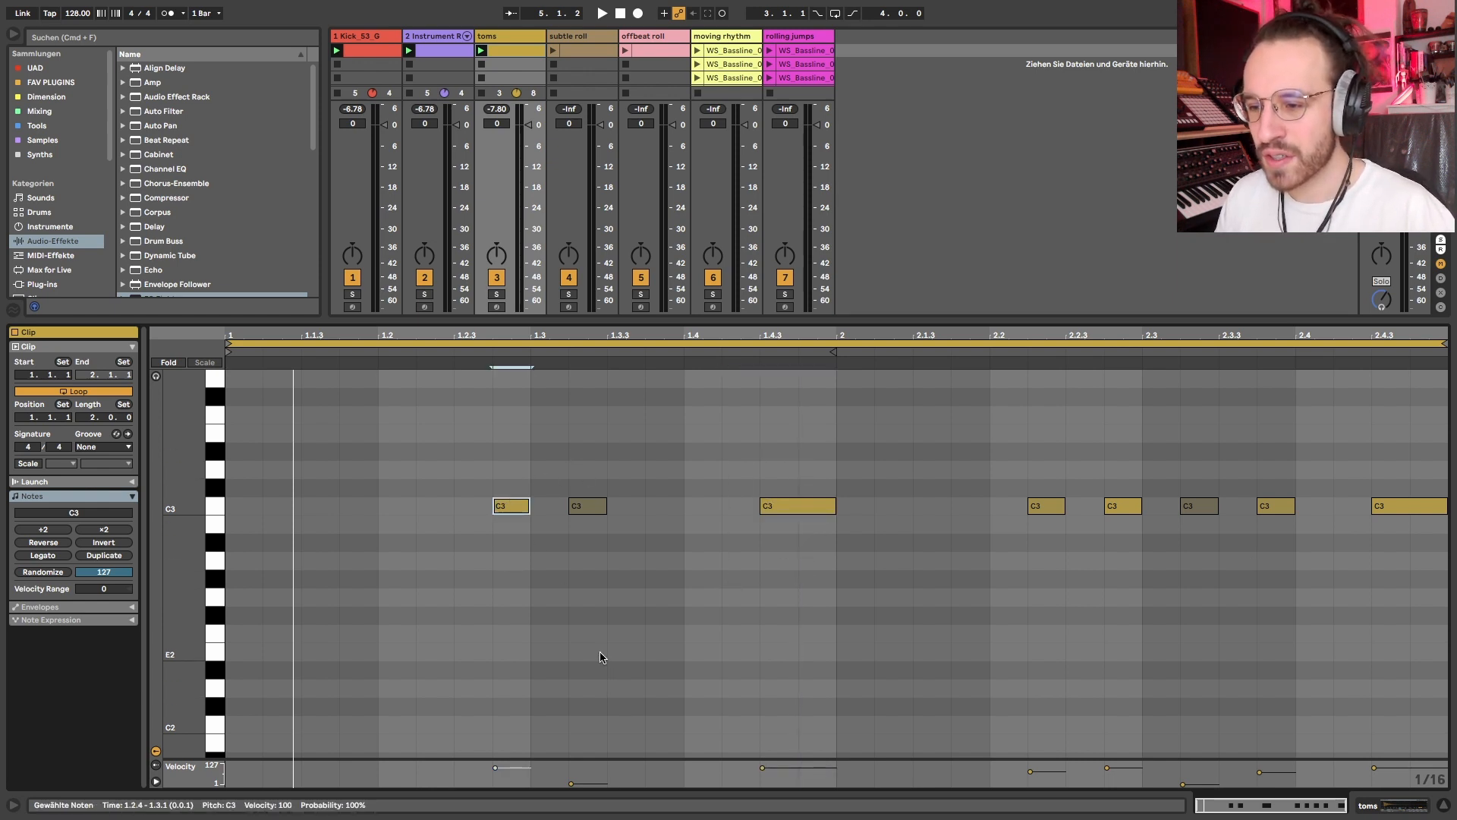
{"action": "left_click_drag", "start_coordinate": [593, 426], "coordinate": [572, 673]}
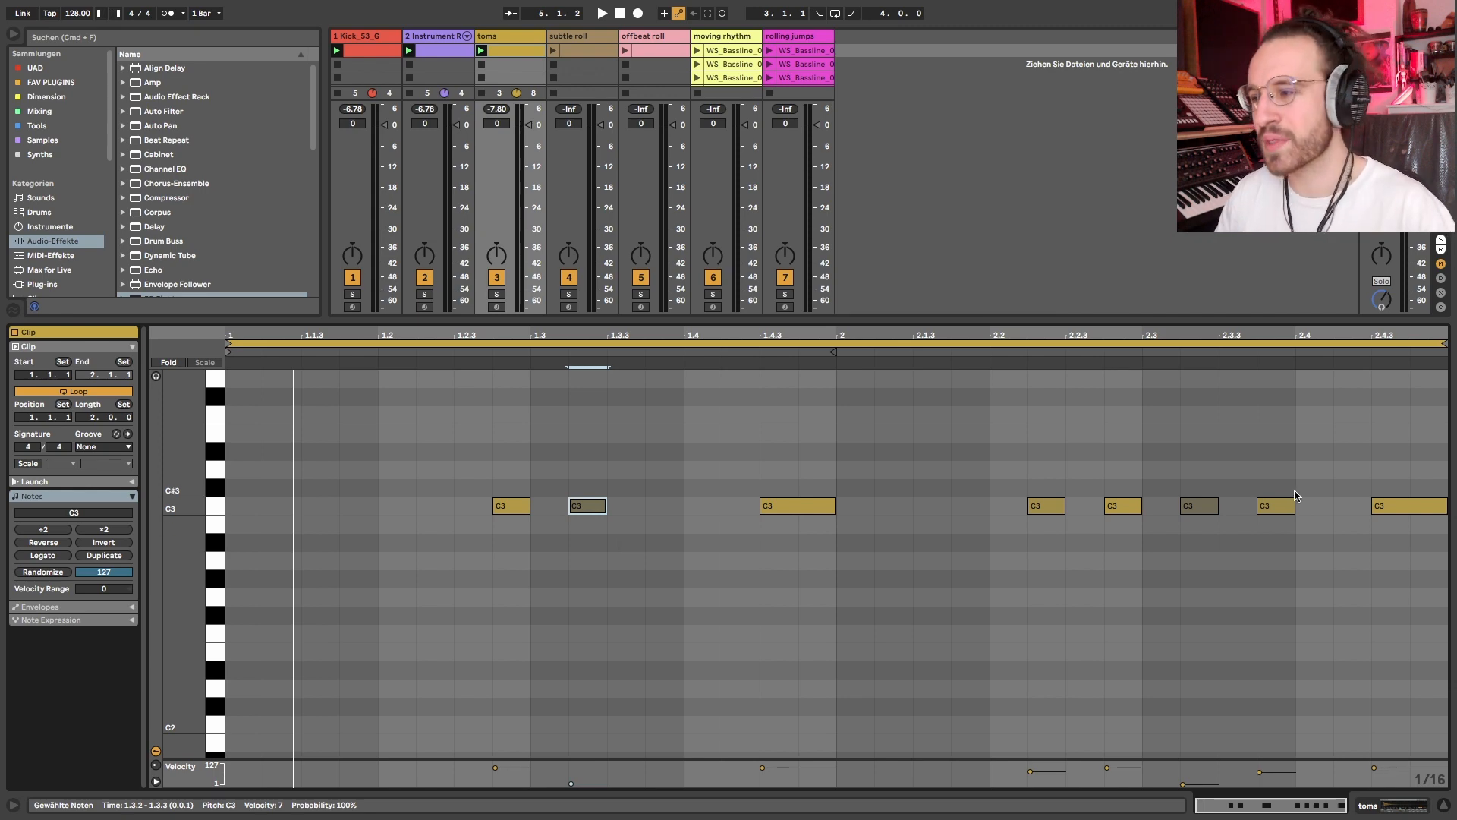
Compare the second bar's tom notes with the matching first-bar notes, checking their placement, length and velocity
{"action": "left_click_drag", "start_coordinate": [1125, 453], "coordinate": [1002, 639]}
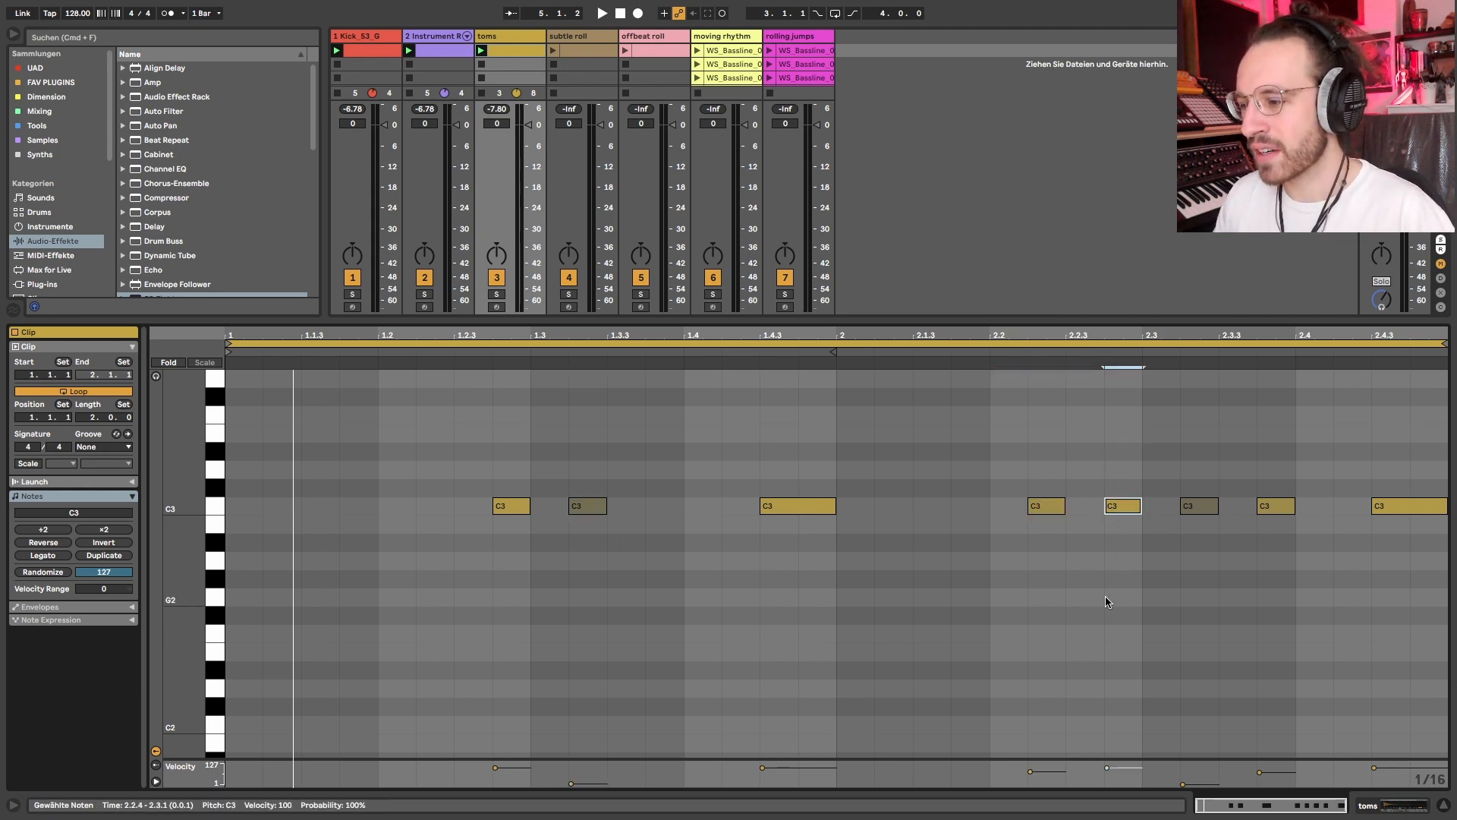
{"action": "left_click_drag", "start_coordinate": [489, 464], "coordinate": [501, 680]}
{"action": "left_click_drag", "start_coordinate": [1105, 454], "coordinate": [1111, 570]}
{"action": "left_click_drag", "start_coordinate": [724, 454], "coordinate": [805, 565]}
{"action": "left_click_drag", "start_coordinate": [1332, 457], "coordinate": [1419, 612]}
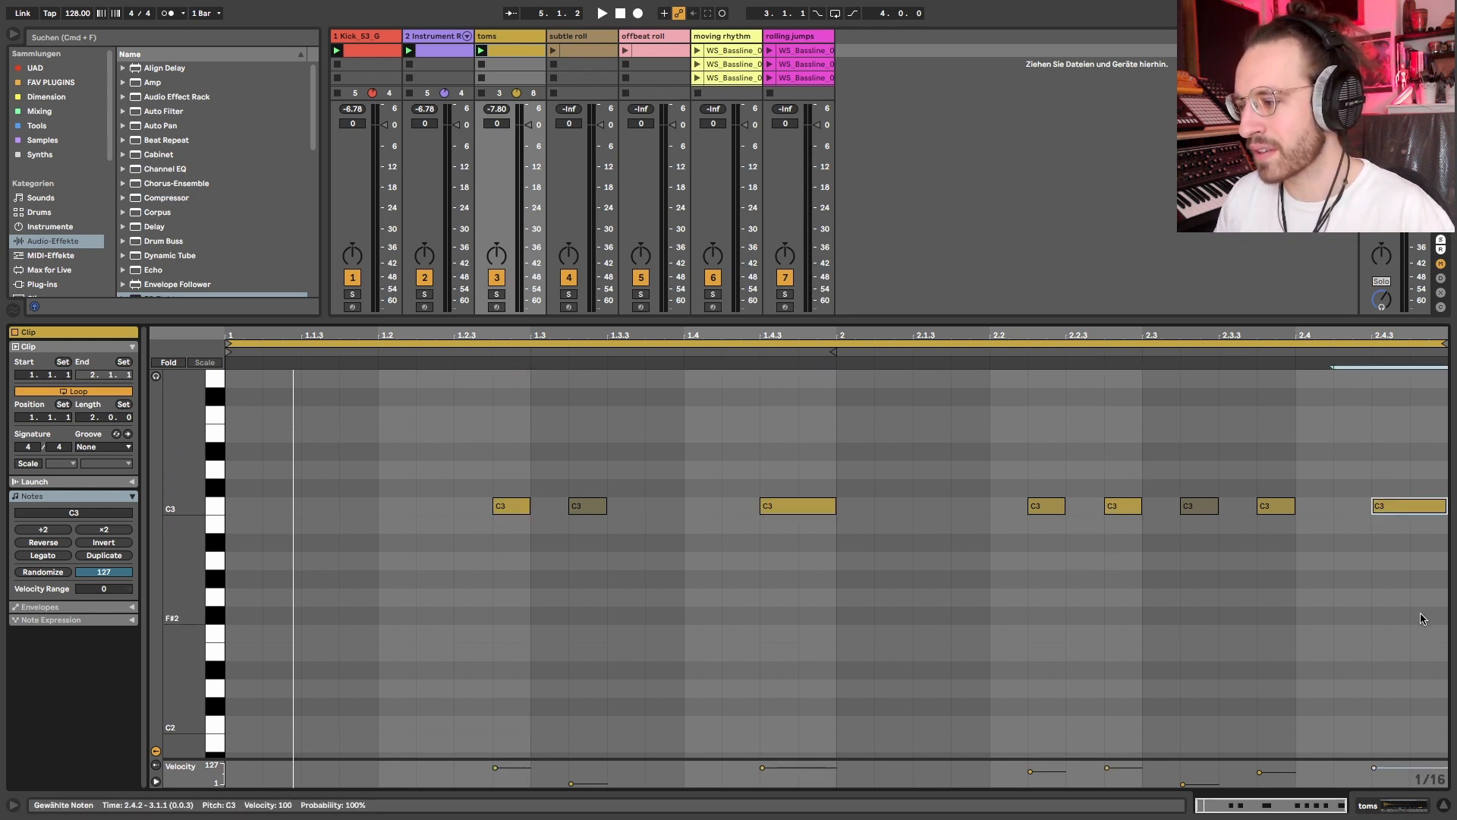
{"action": "left_click_drag", "start_coordinate": [1055, 468], "coordinate": [1048, 529]}
{"action": "left_click_drag", "start_coordinate": [1281, 453], "coordinate": [1276, 569]}
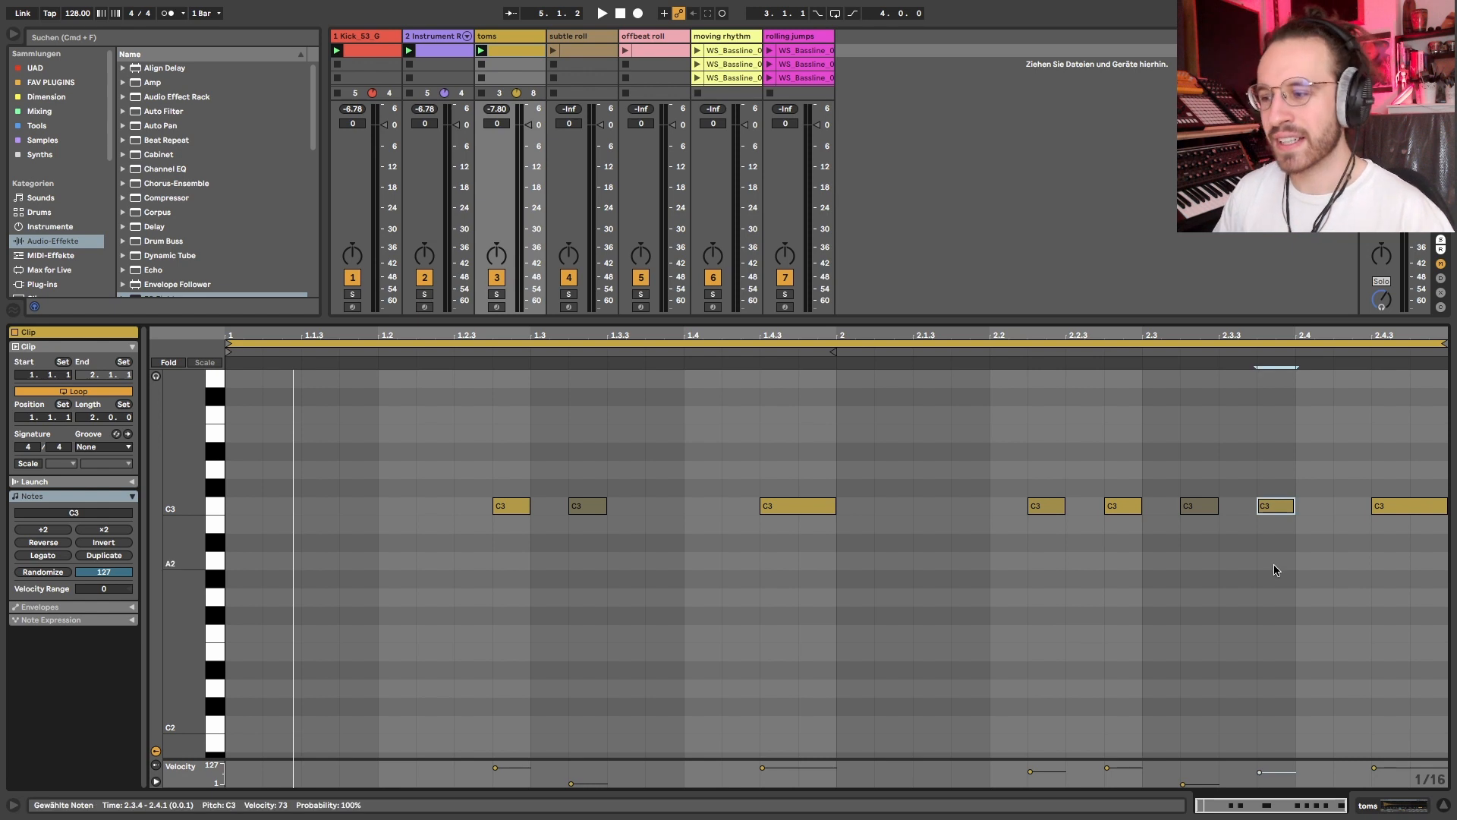
{"action": "left_click", "coordinate": [586, 437]}
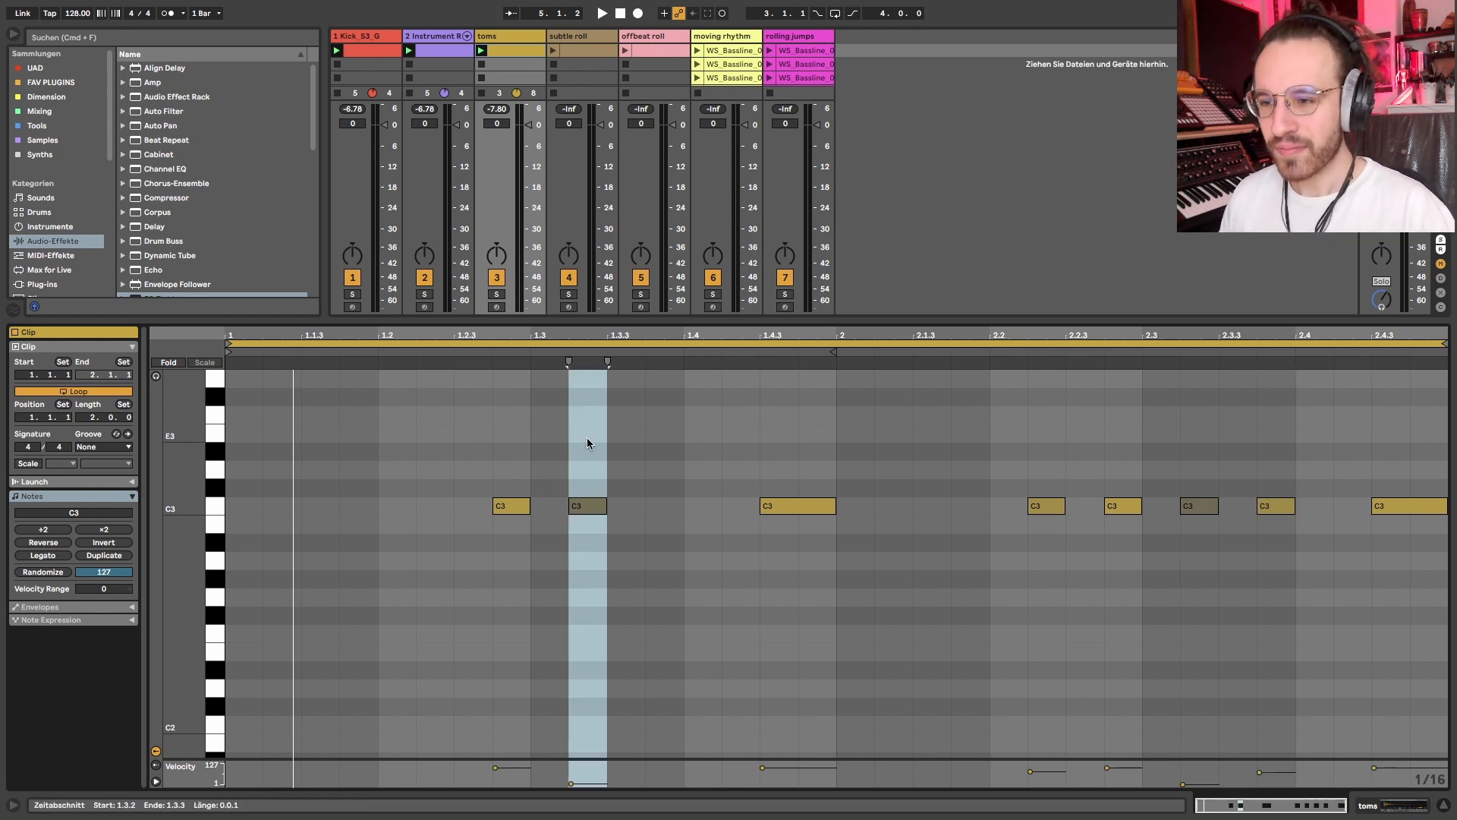
{"action": "left_click", "coordinate": [693, 429]}
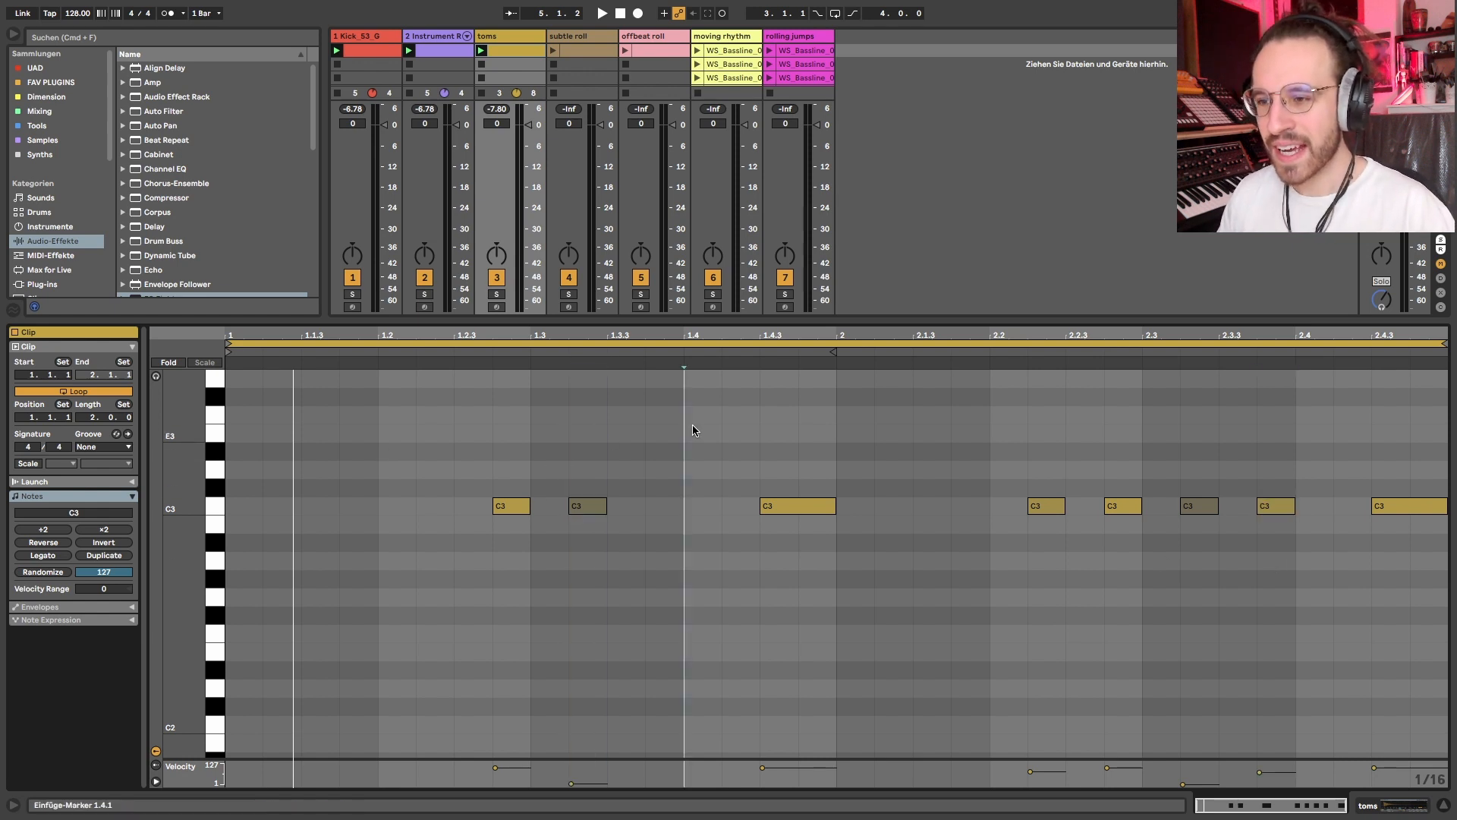
{"action": "left_click", "coordinate": [453, 430]}
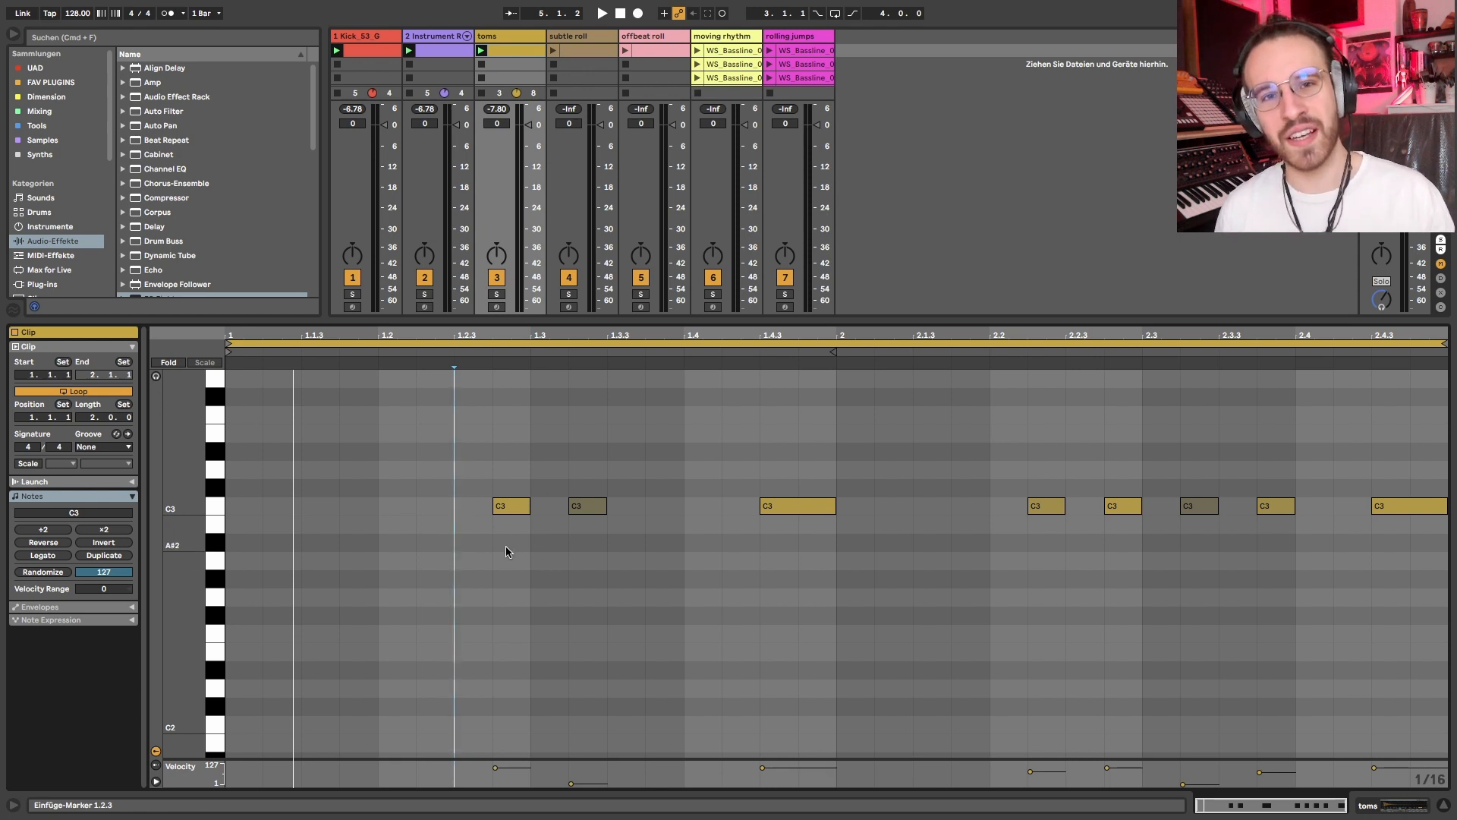
Add two C3 notes at 1.1.1 and 1.1.3, each lengthened to two sixteenths
{"action": "double_click", "coordinate": [325, 506]}
{"action": "key", "text": "shift+Right"}
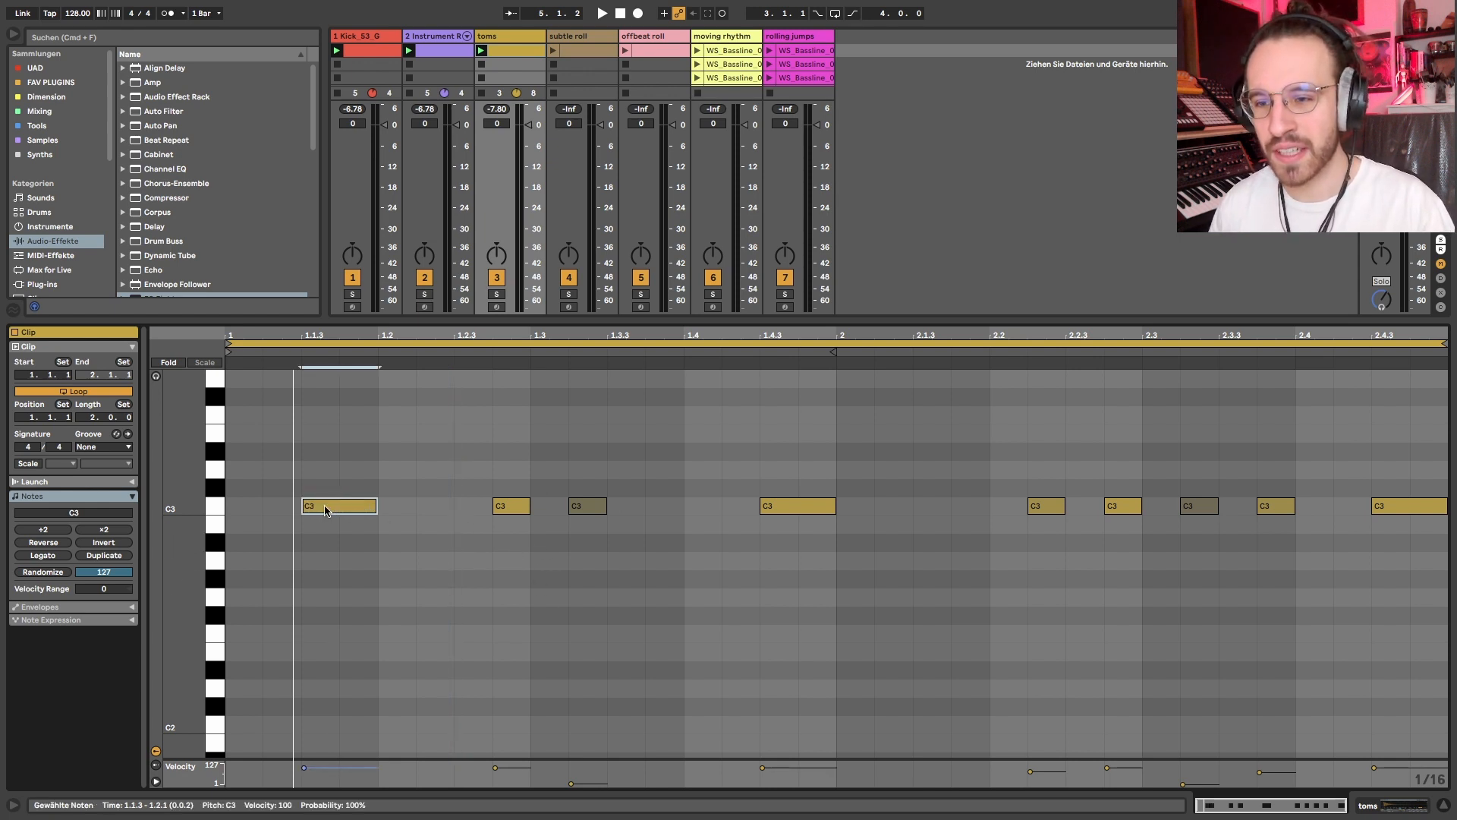
{"action": "double_click", "coordinate": [243, 506]}
{"action": "key", "text": "shift+Right"}
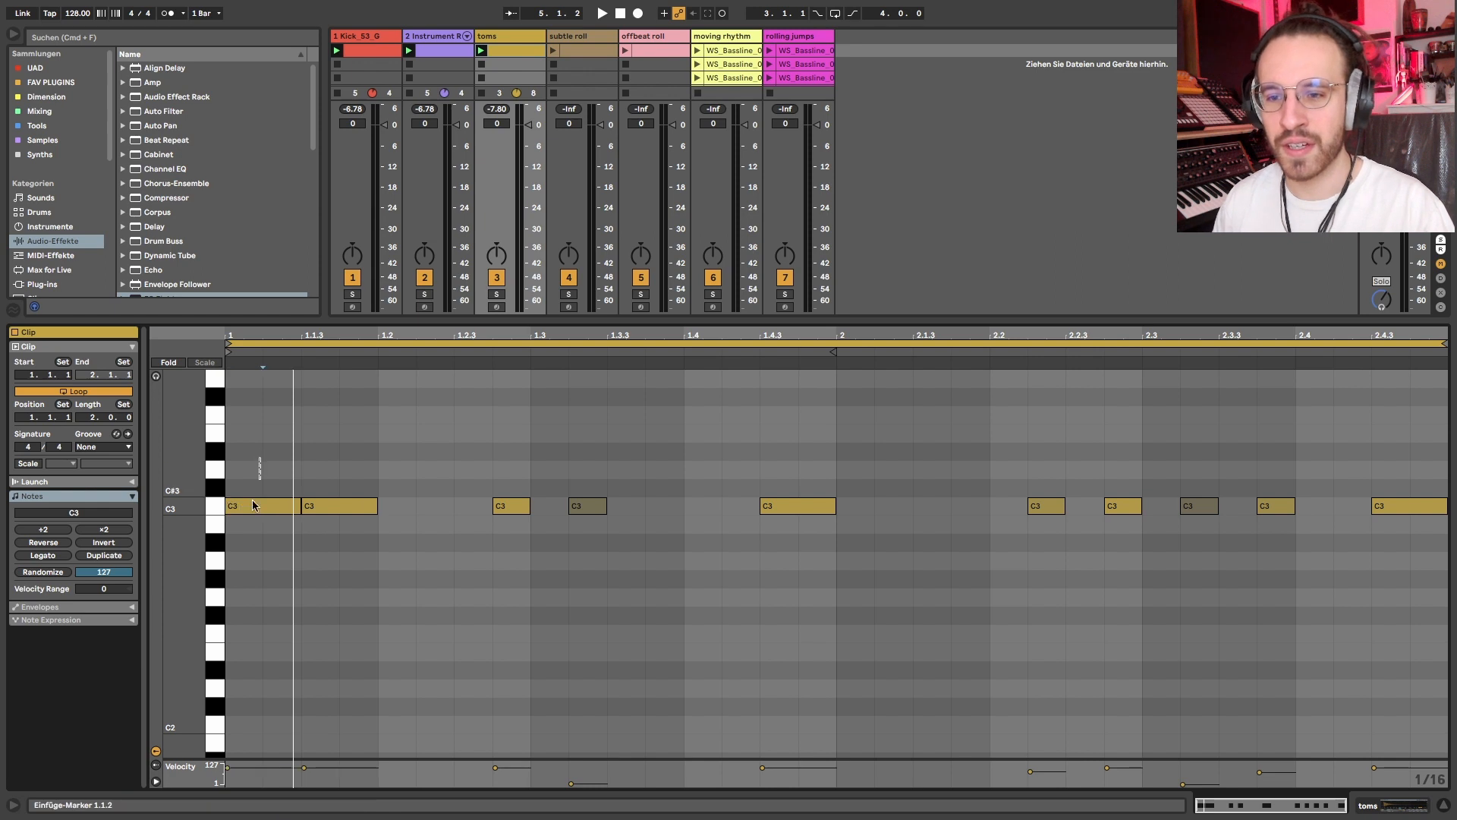
{"action": "left_click_drag", "start_coordinate": [326, 446], "coordinate": [334, 694]}
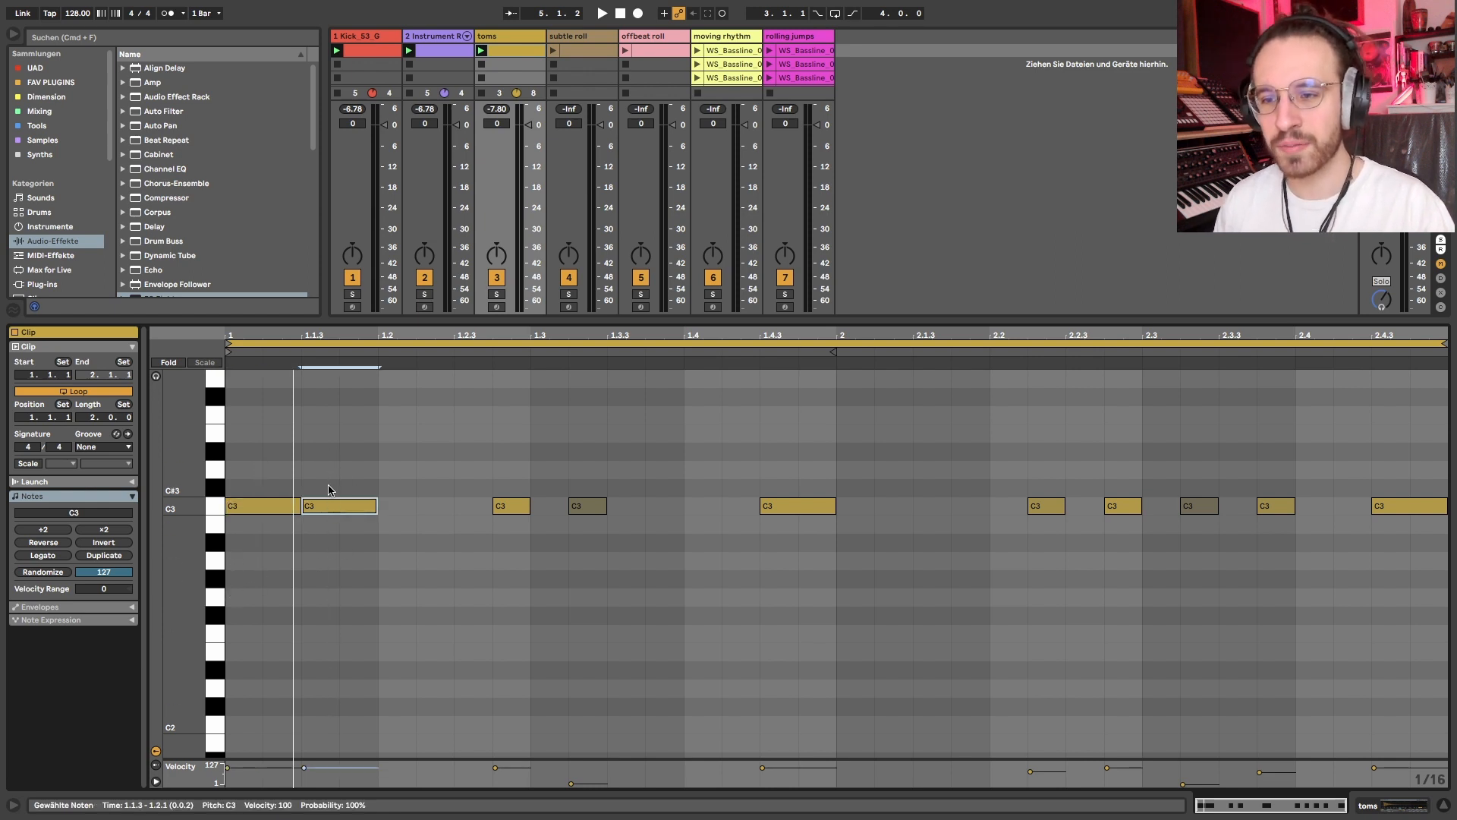
{"action": "left_click_drag", "start_coordinate": [335, 485], "coordinate": [232, 622]}
Add two sixteenth-long B2 notes at 1.1.2 and 1.1.4, and select both
{"action": "double_click", "coordinate": [281, 524]}
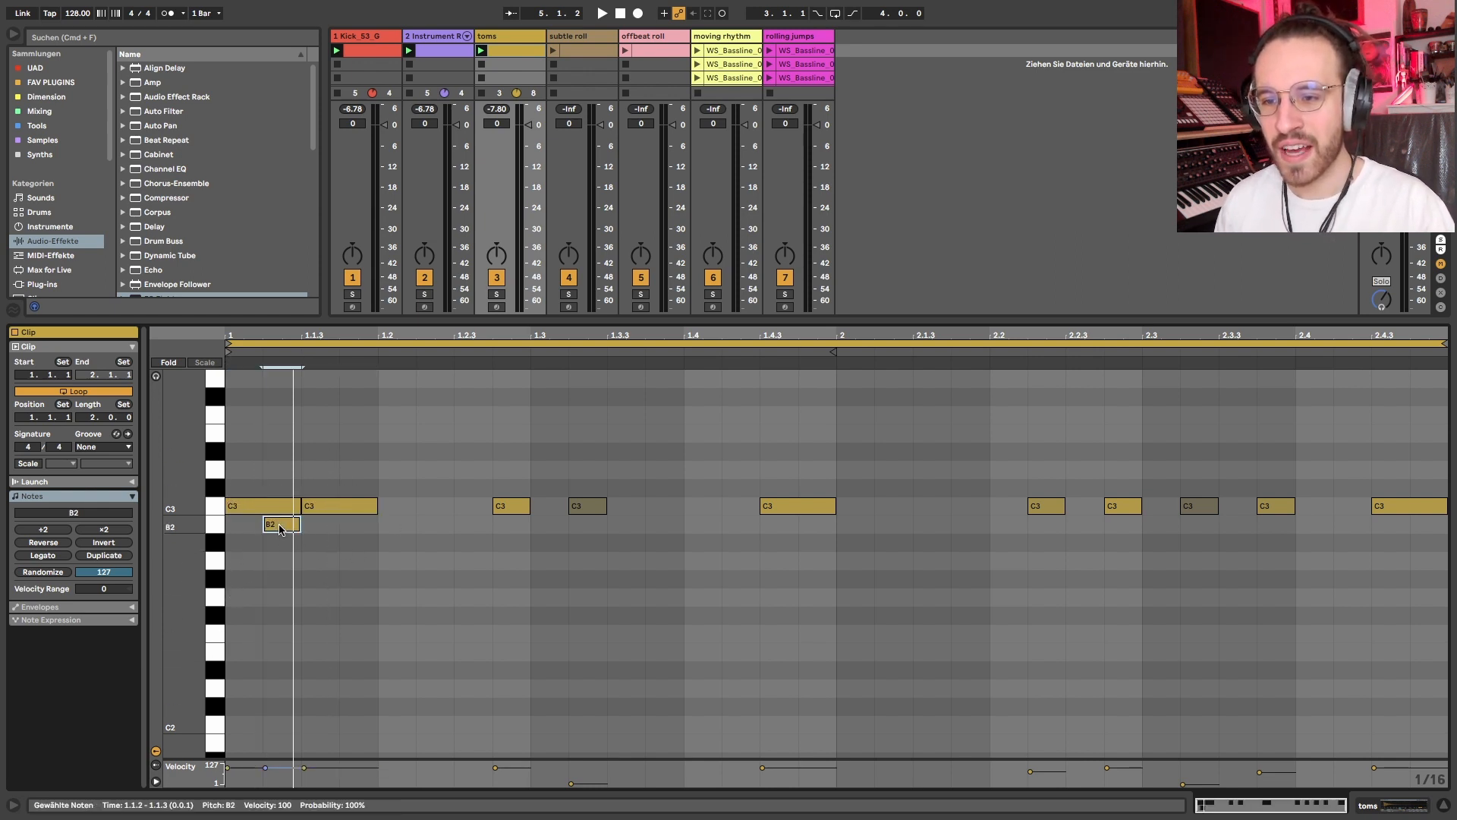
{"action": "double_click", "coordinate": [359, 524]}
{"action": "left_click", "coordinate": [277, 523], "text": "shift"}
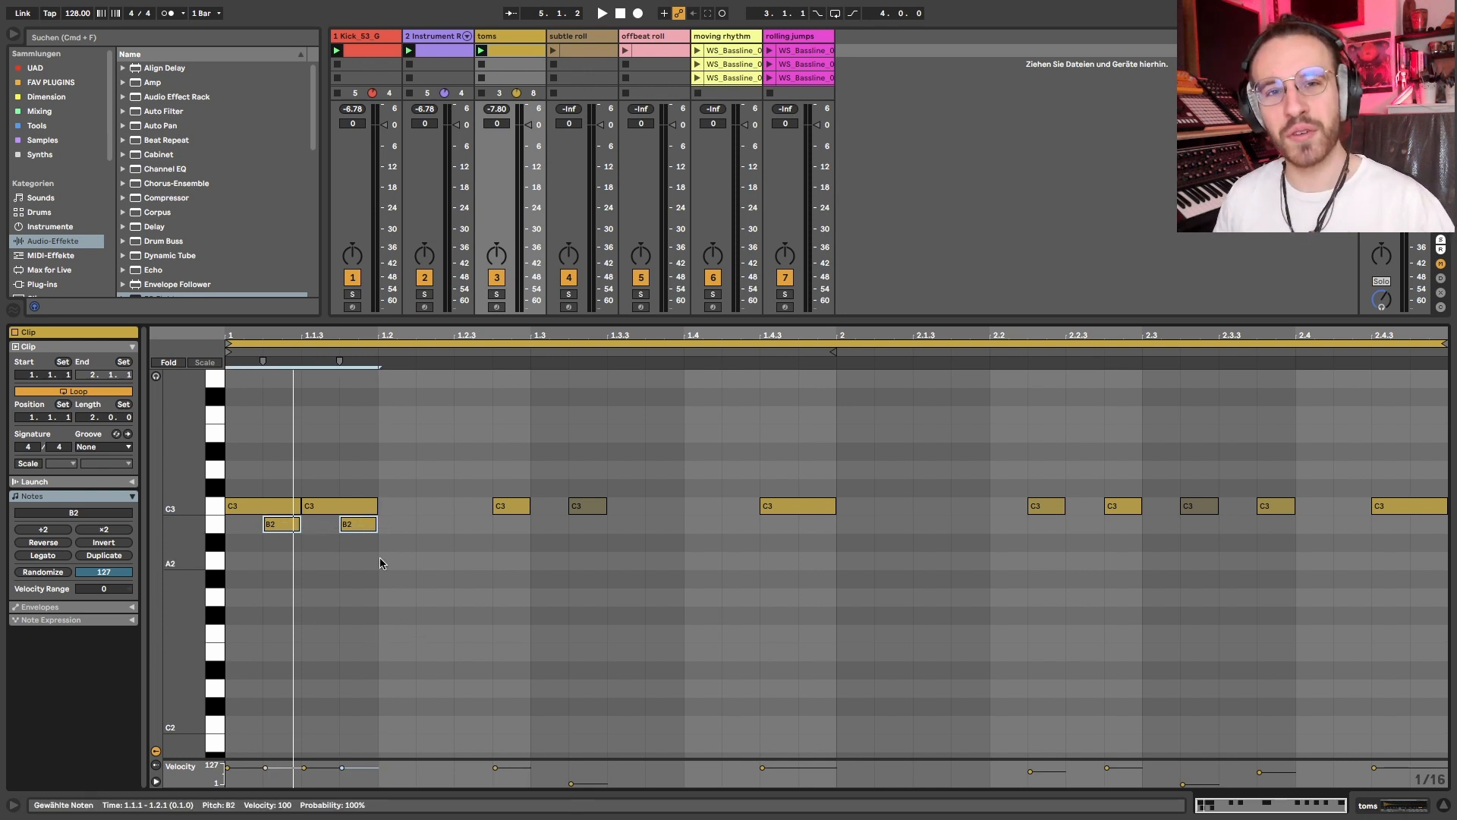
Delete the C3 note at 1.1.1
{"action": "left_click", "coordinate": [331, 506]}
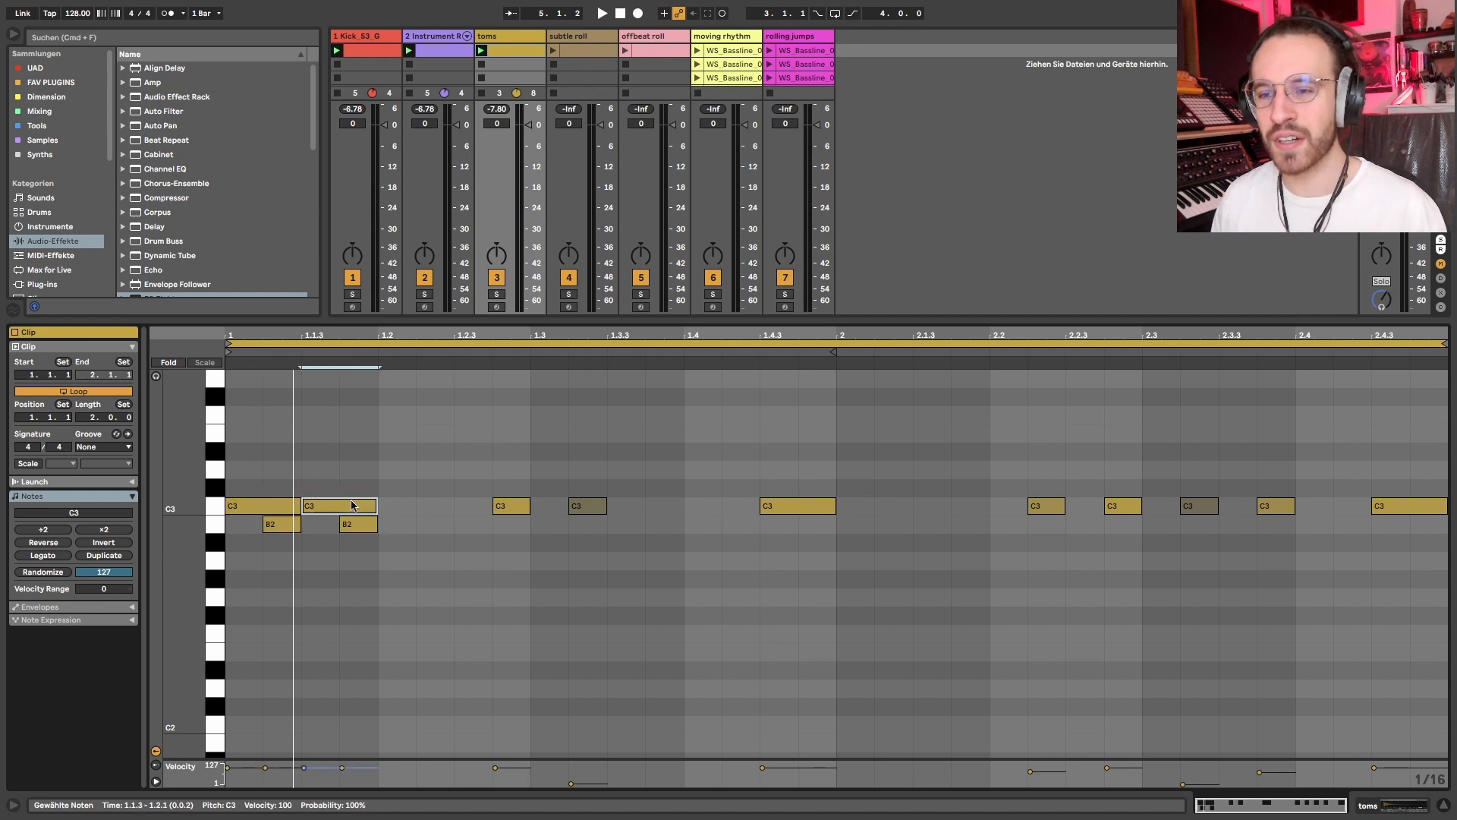
{"action": "left_click", "coordinate": [261, 506]}
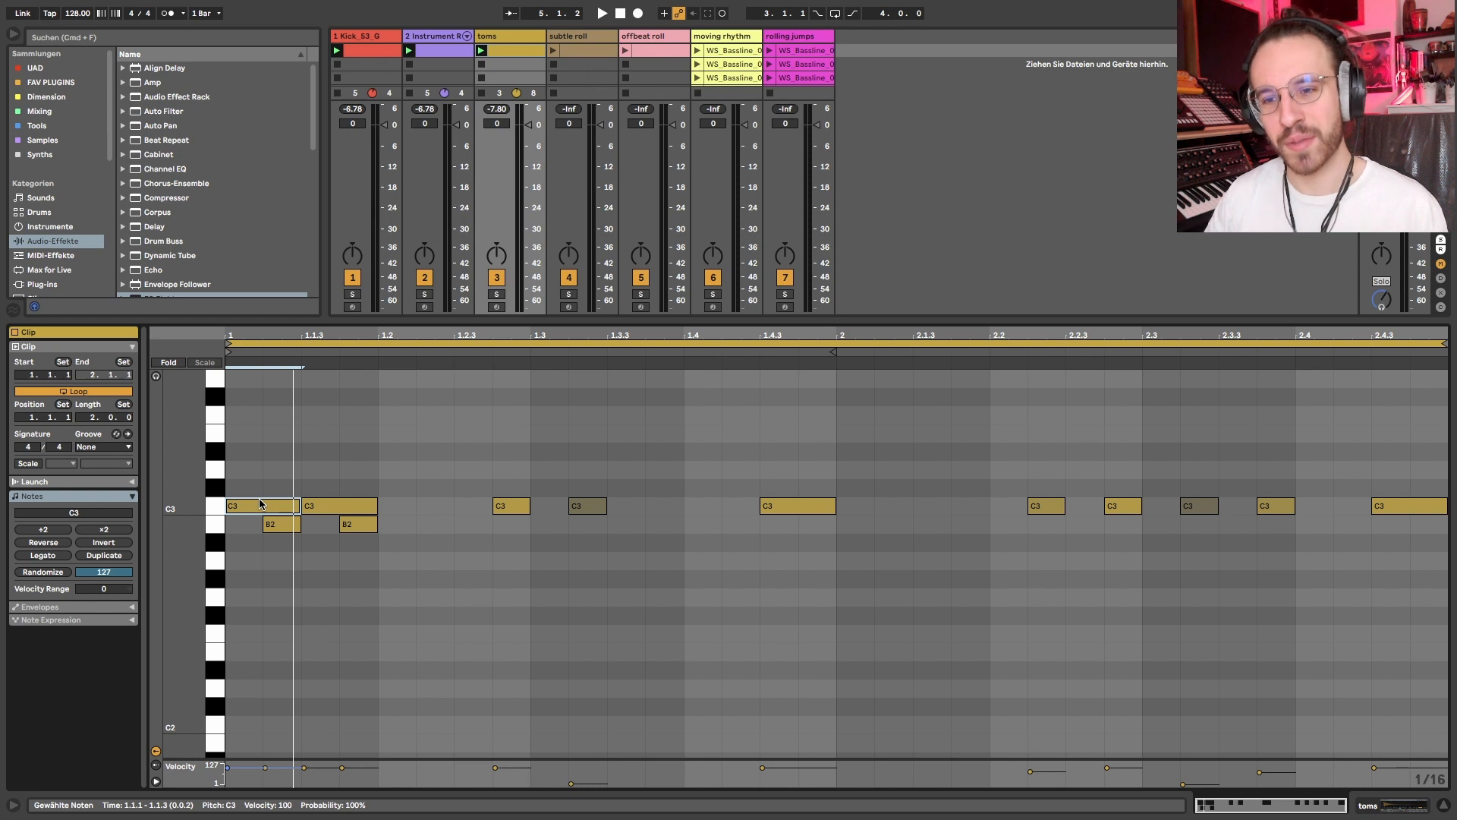
{"action": "key", "text": "Delete"}
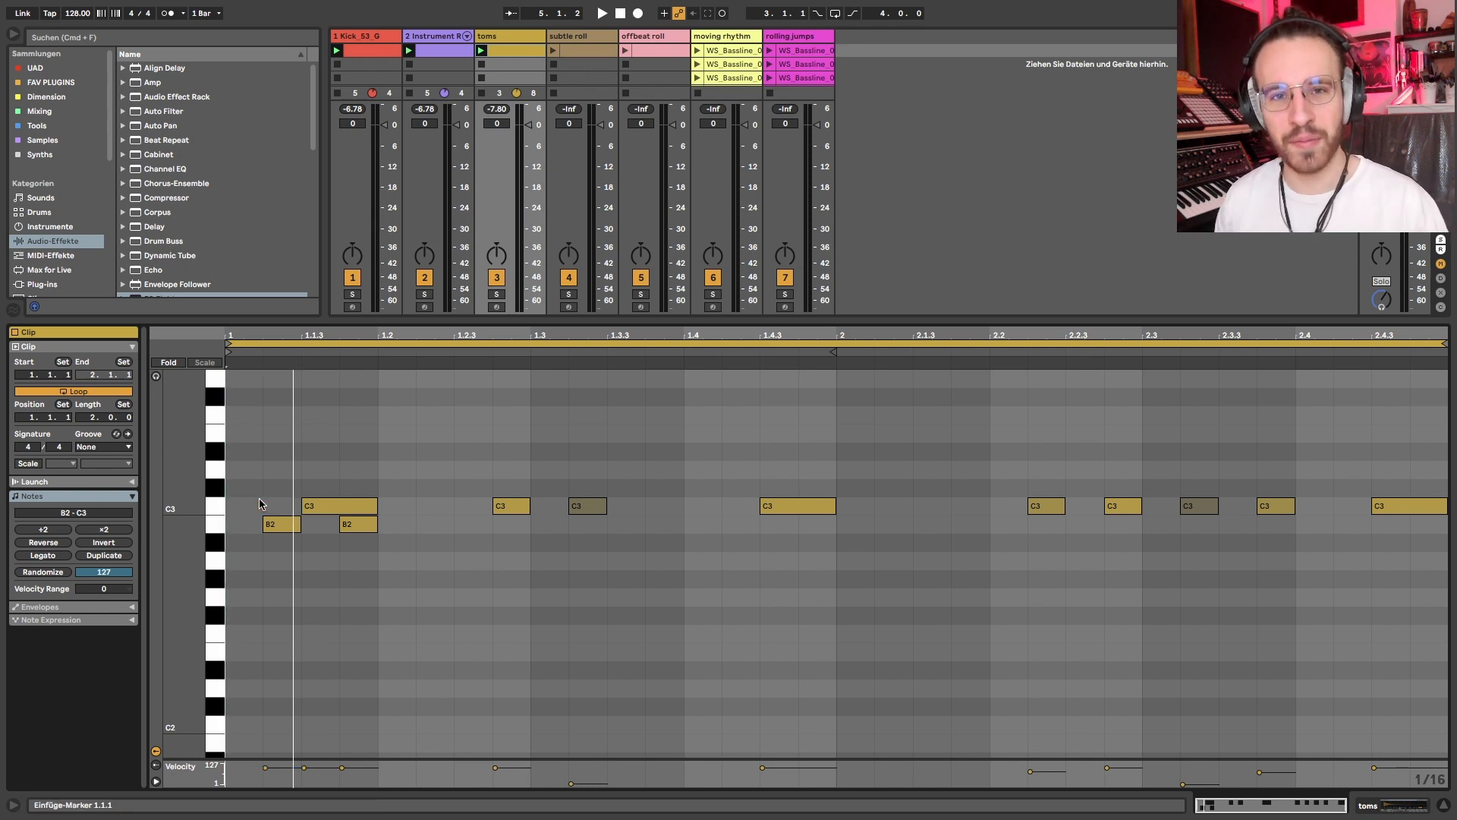
Examine how the C3 note at 1.1.3 is placed relative to the B2 notes at 1.1.2 and 1.1.4
{"action": "mouse_move", "coordinate": [334, 505]}
{"action": "left_mouse_down"}
{"action": "mouse_move", "coordinate": [265, 507]}
{"action": "mouse_move", "coordinate": [377, 507]}
{"action": "mouse_move", "coordinate": [337, 509]}
{"action": "left_mouse_up"}
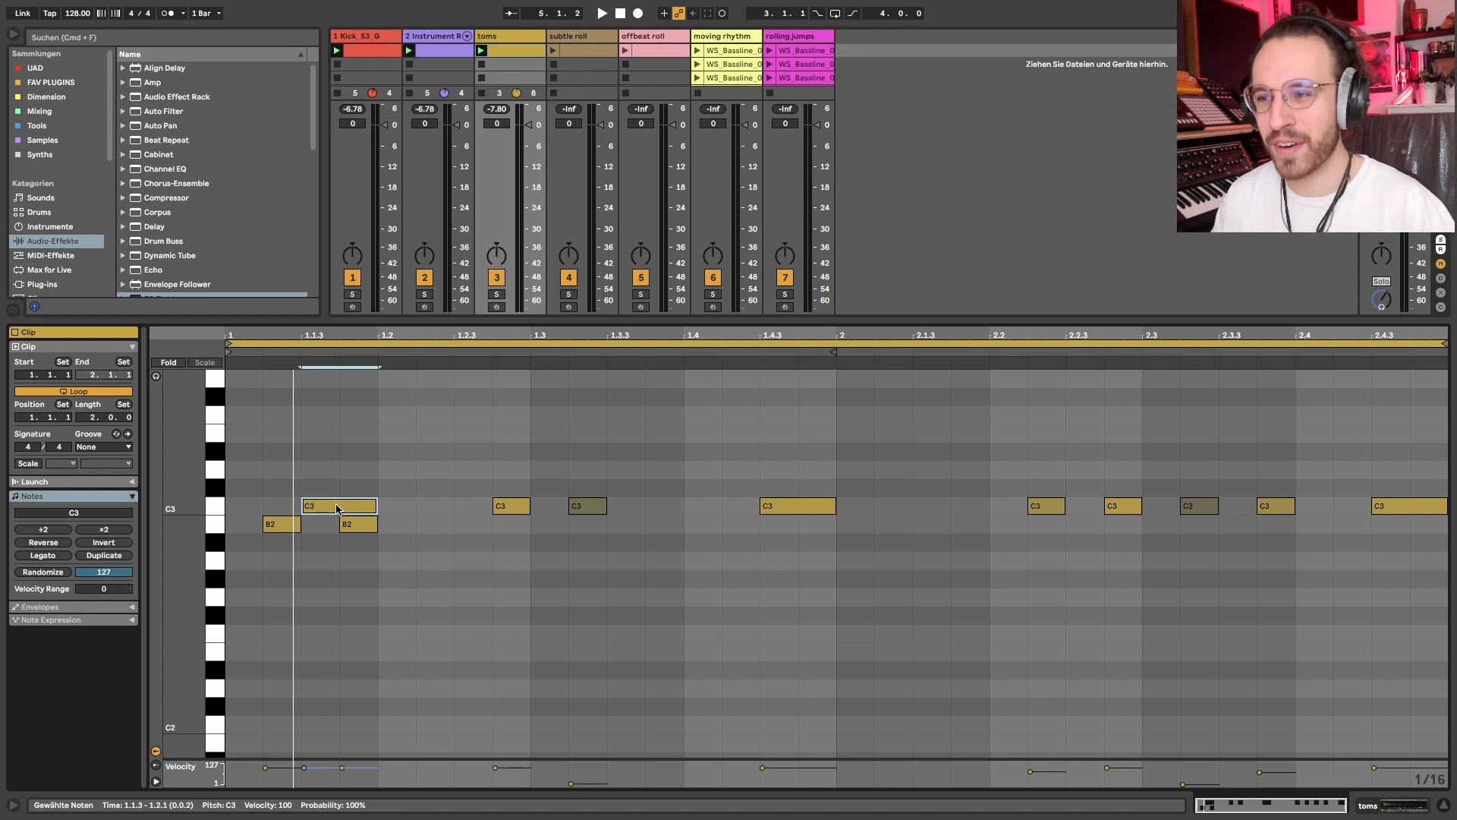
{"action": "left_click", "coordinate": [261, 533]}
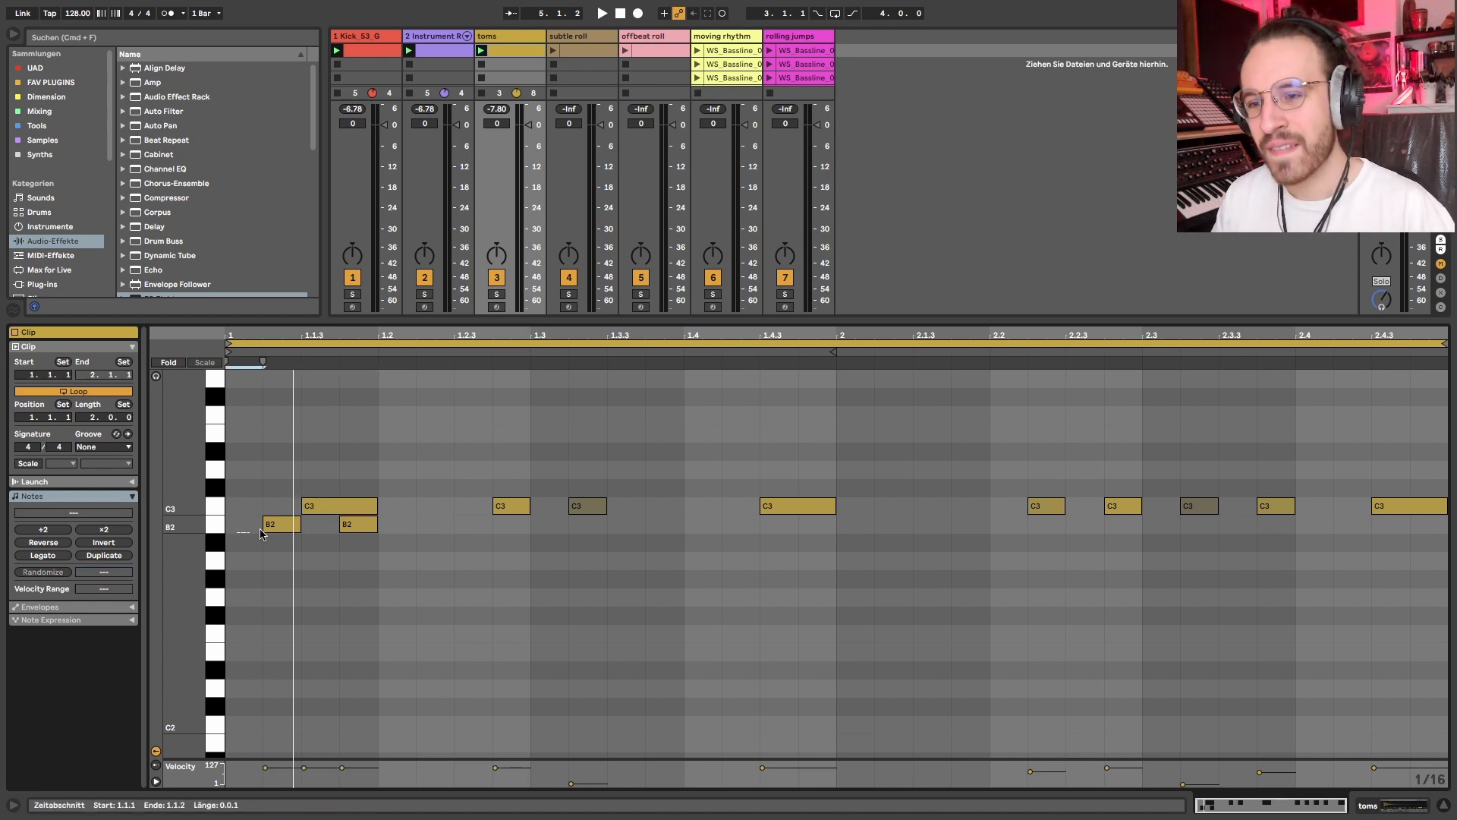
{"action": "left_click_drag", "start_coordinate": [260, 531], "coordinate": [375, 457]}
{"action": "left_click", "coordinate": [338, 657]}
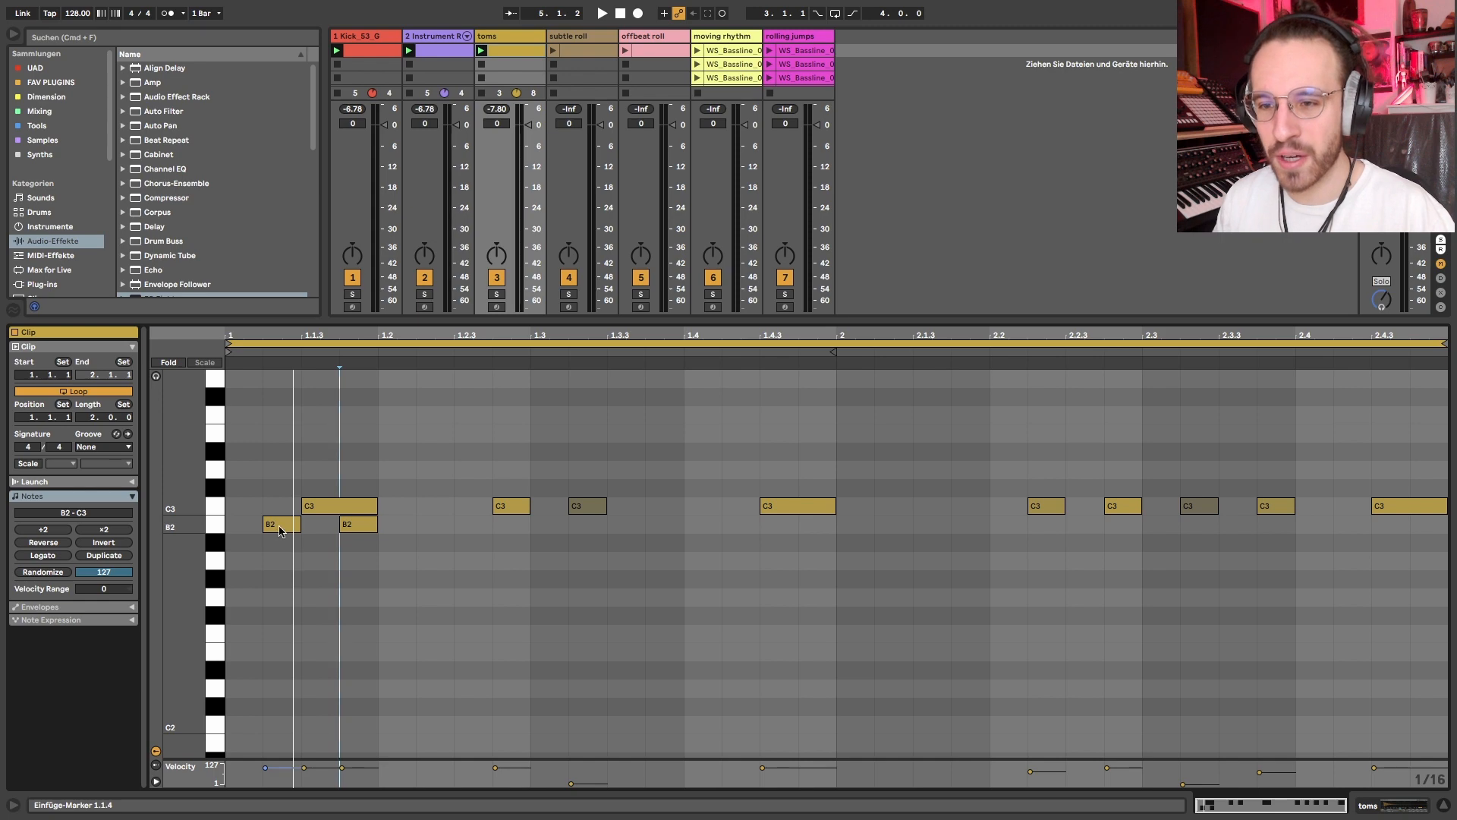
{"action": "key", "text": "Left"}
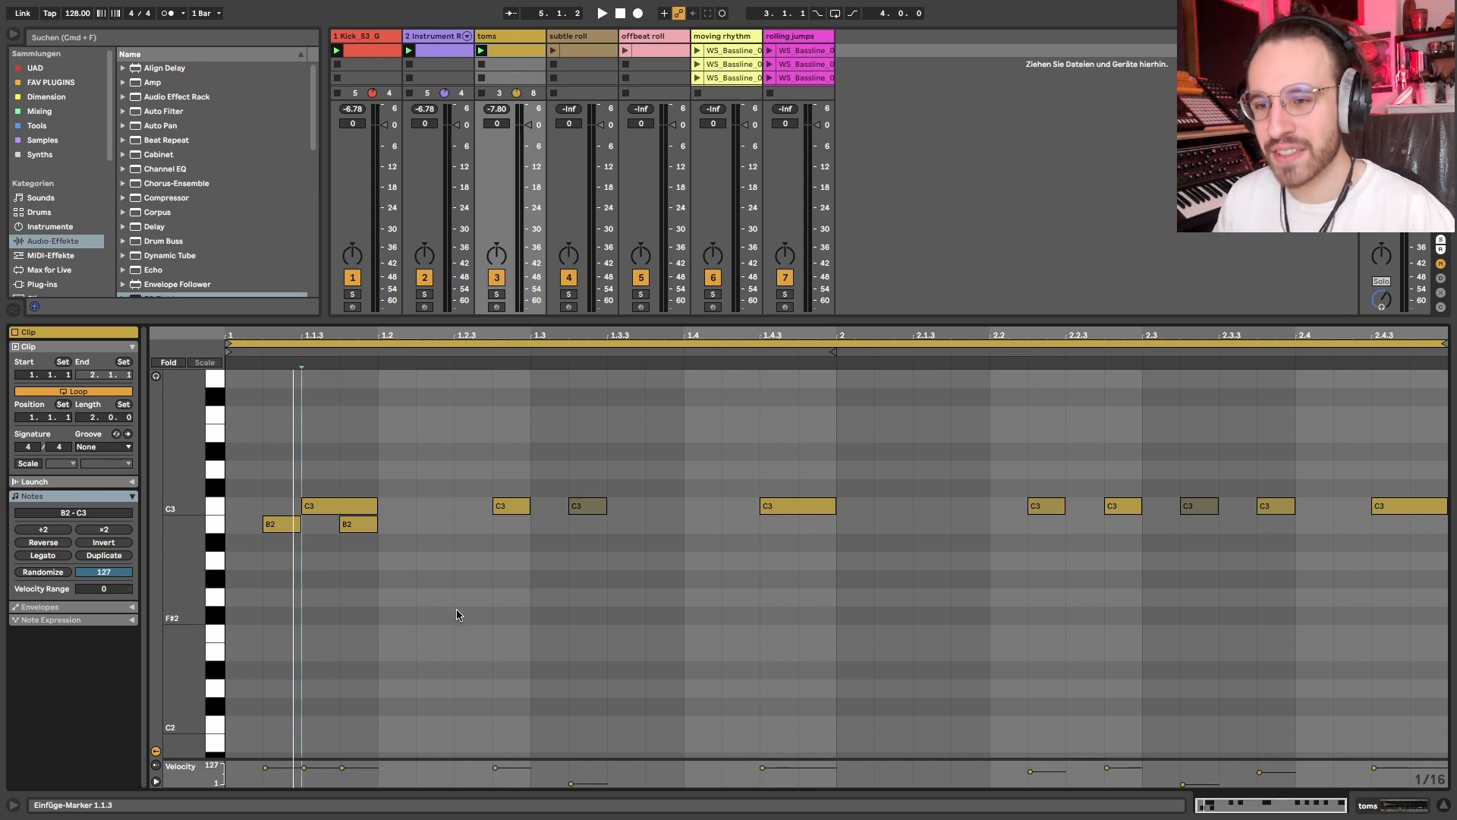
{"action": "left_click", "coordinate": [351, 543]}
{"action": "left_click", "coordinate": [231, 529]}
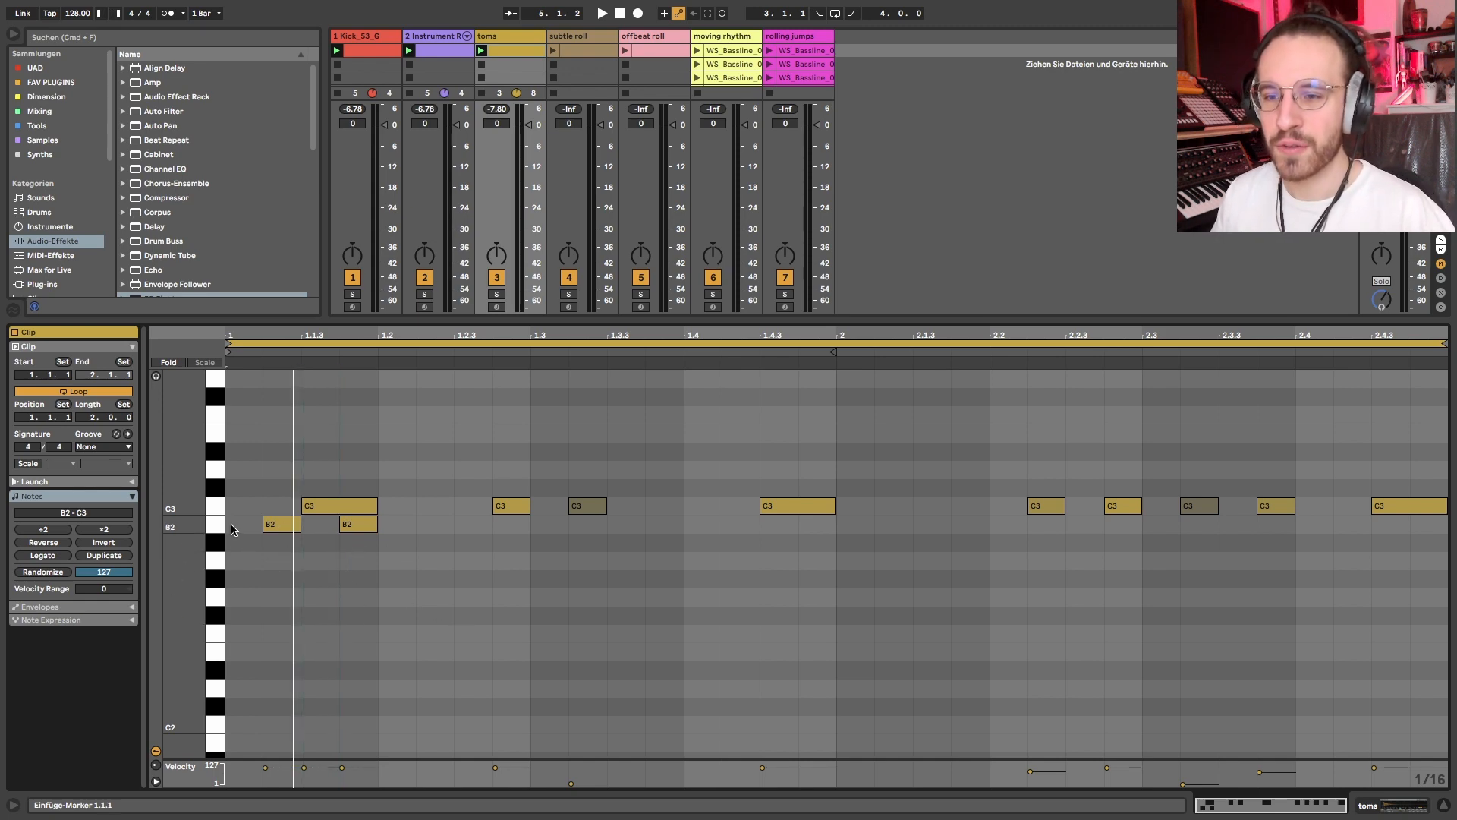
{"action": "left_click_drag", "start_coordinate": [232, 529], "coordinate": [391, 529]}
{"action": "left_click", "coordinate": [355, 505]}
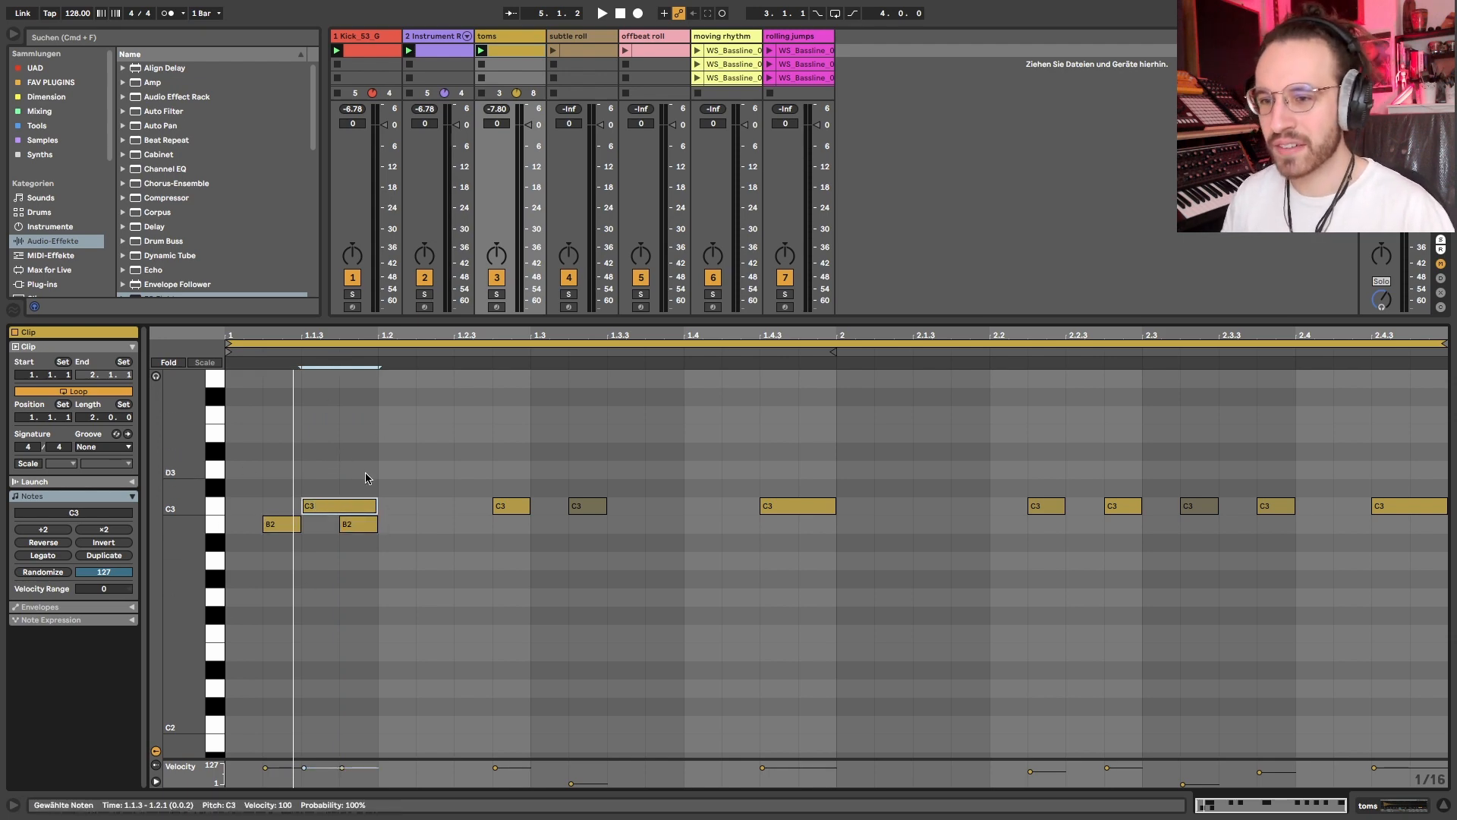
Delete the remaining C3 and B2 notes within the first beat
{"action": "left_click_drag", "start_coordinate": [415, 458], "coordinate": [176, 616]}
{"action": "key", "text": "Delete"}
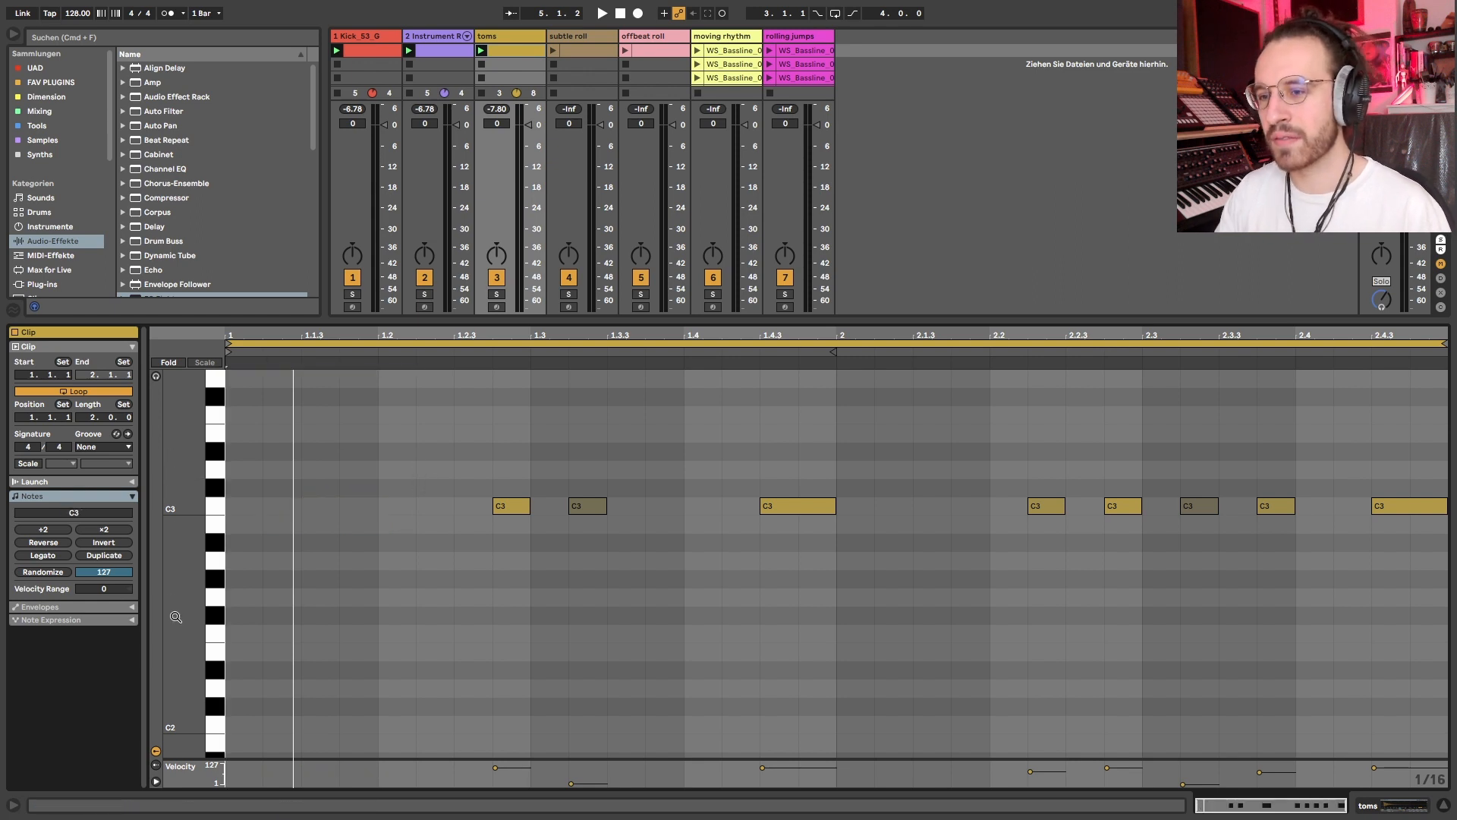
Examine the original tom note groups across both bars, including the individual notes at 1.2.4 and 1.3.2
{"action": "left_click_drag", "start_coordinate": [487, 479], "coordinate": [678, 608]}
{"action": "left_click_drag", "start_coordinate": [507, 455], "coordinate": [716, 546]}
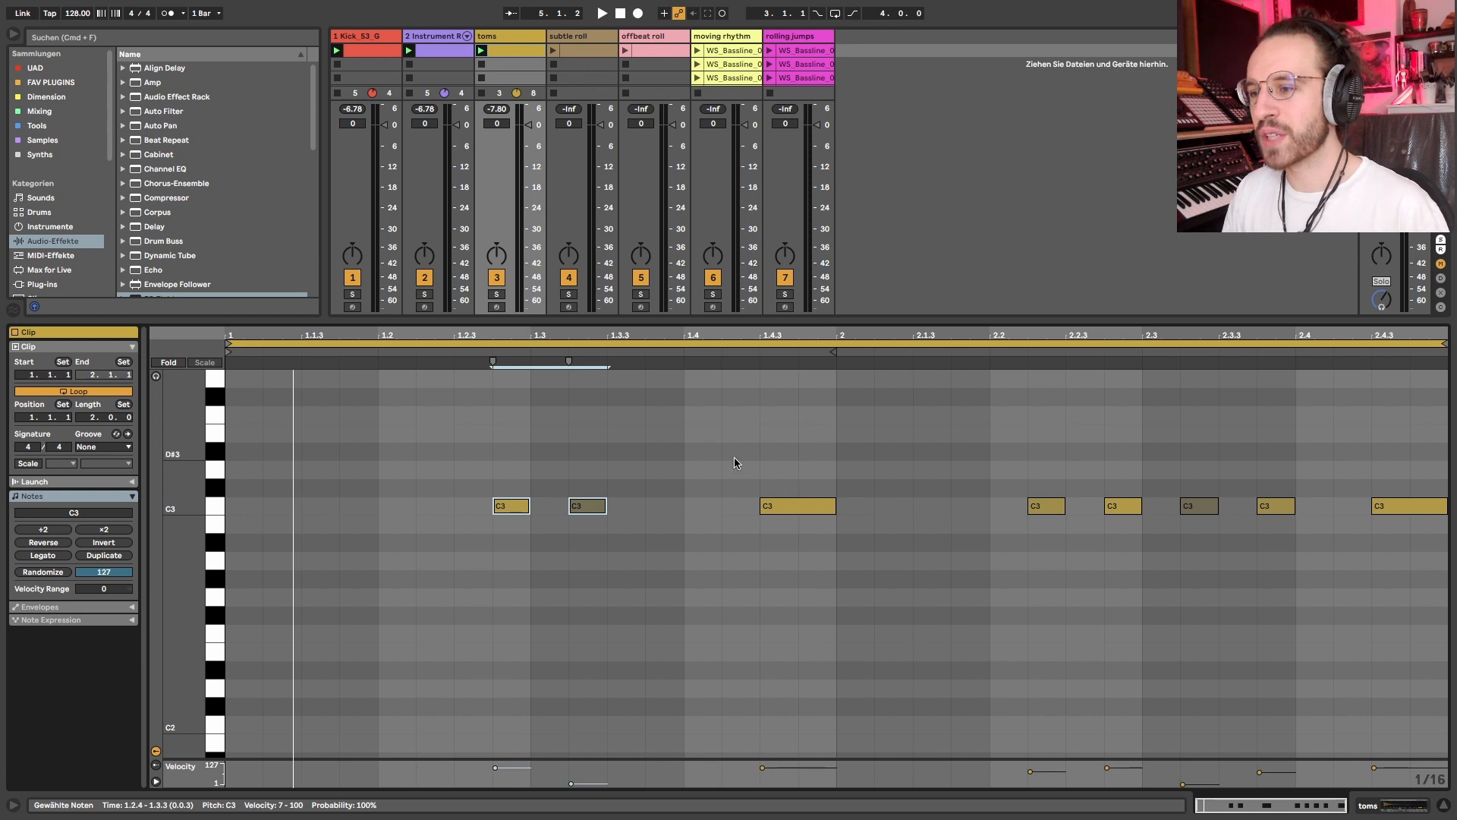
{"action": "left_click_drag", "start_coordinate": [734, 457], "coordinate": [838, 647]}
{"action": "left_click_drag", "start_coordinate": [951, 449], "coordinate": [1257, 594]}
{"action": "left_click_drag", "start_coordinate": [1311, 467], "coordinate": [1396, 531]}
{"action": "left_click", "coordinate": [796, 586]}
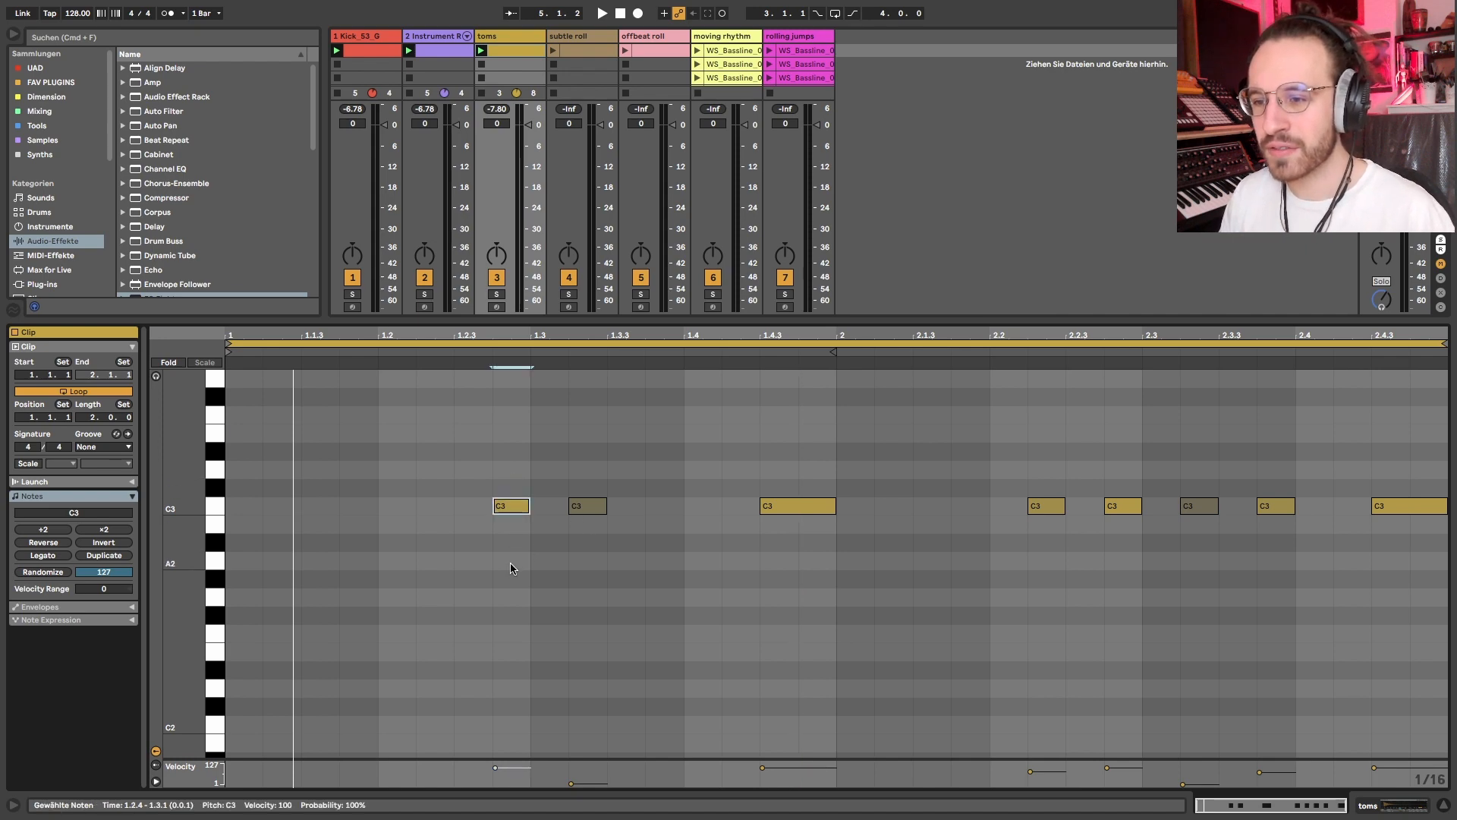
{"action": "left_click", "coordinate": [577, 506]}
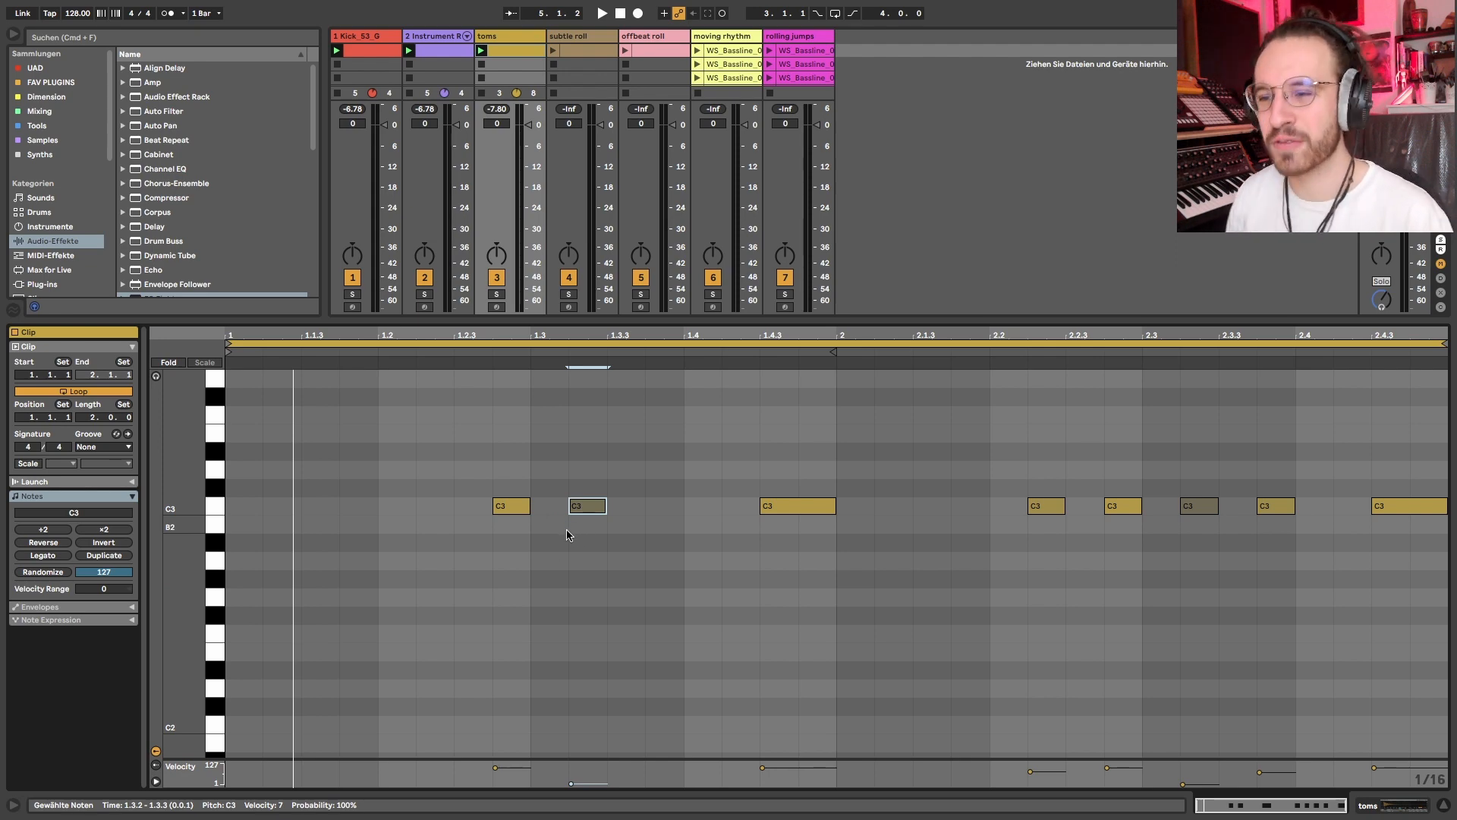
Play back the toms pattern and stop it, and compare the notes at 2.2.2, 1.3.2 and 1.2.4
{"action": "key", "text": "space"}
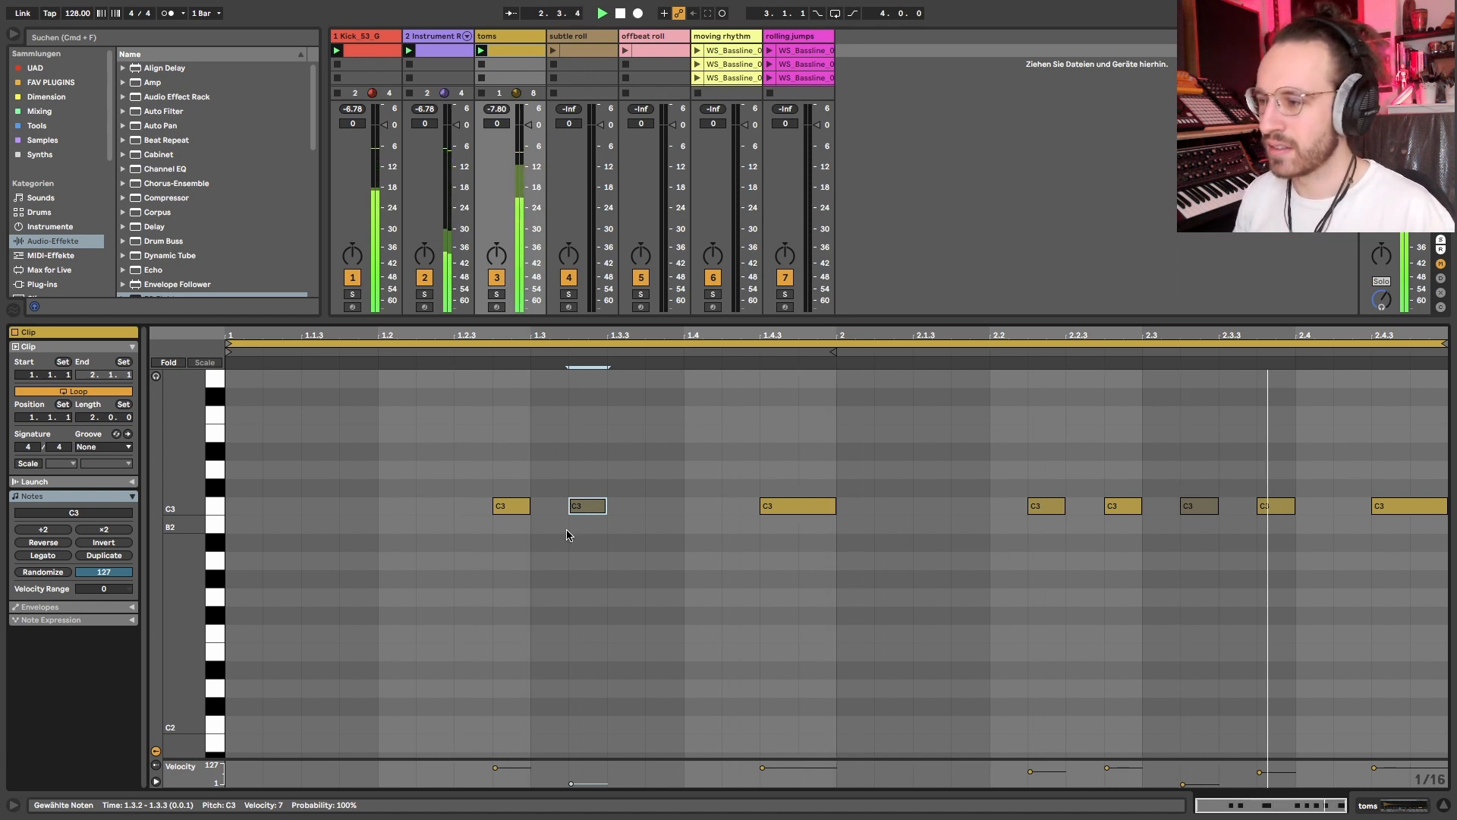
{"action": "key", "text": "space"}
{"action": "left_click", "coordinate": [1046, 506]}
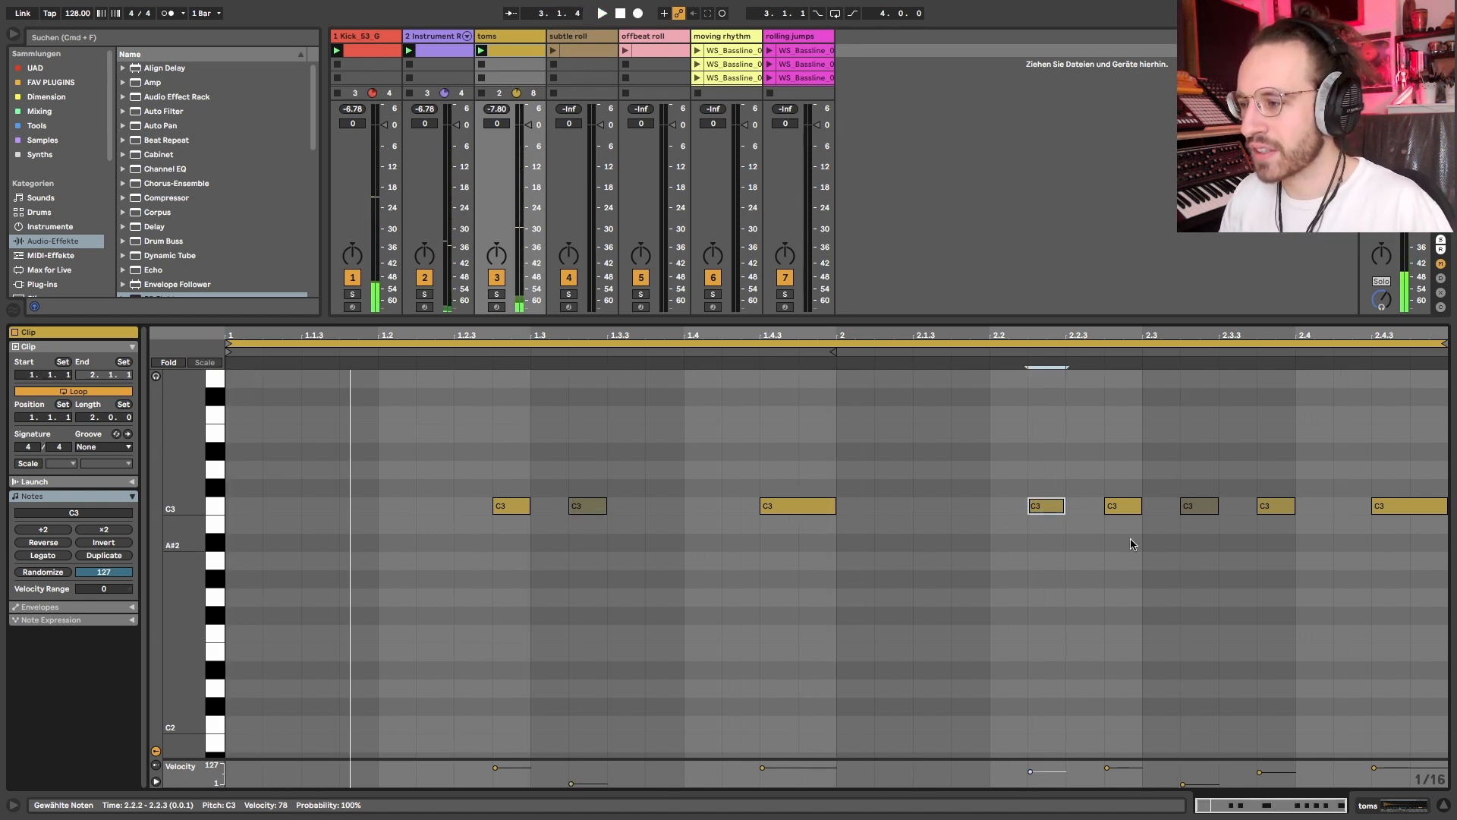
{"action": "left_click", "coordinate": [604, 503]}
{"action": "left_click", "coordinate": [1048, 505]}
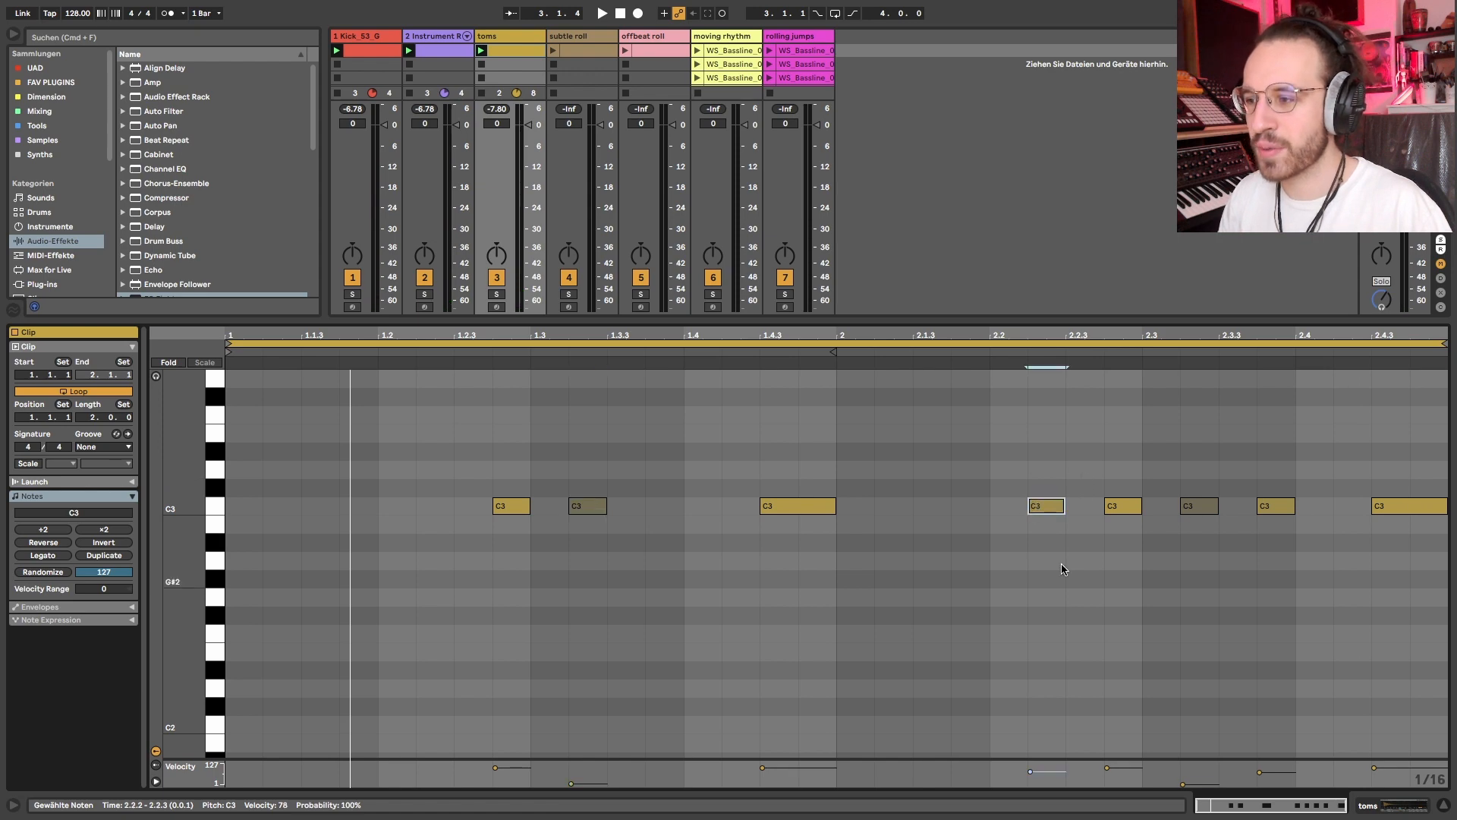
{"action": "left_click", "coordinate": [504, 507]}
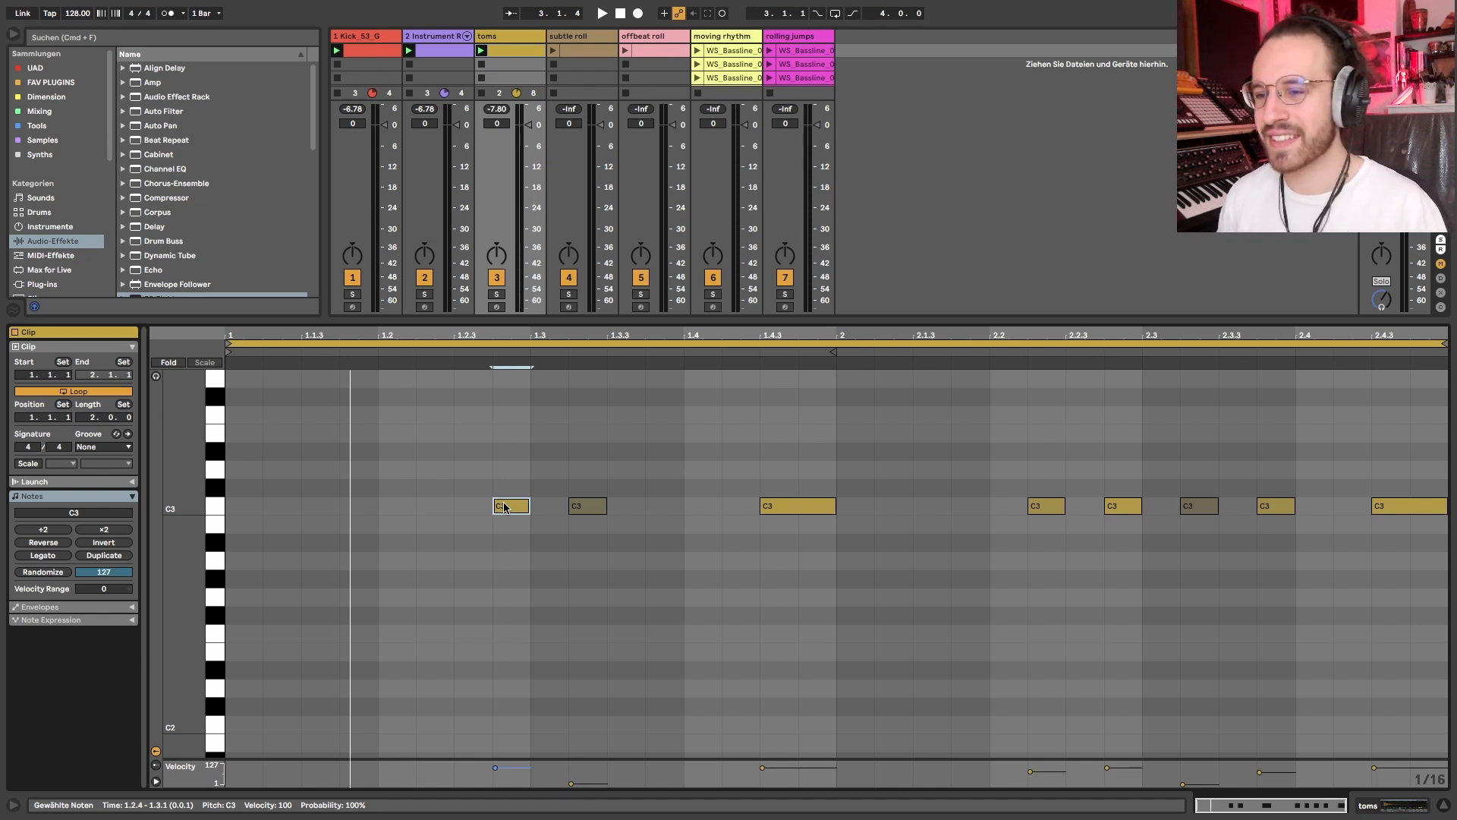
Play back the toms pattern and try shifting the C3 notes at 1.2.4 and 1.3.2 two sixteenths earlier
{"action": "key", "text": "space"}
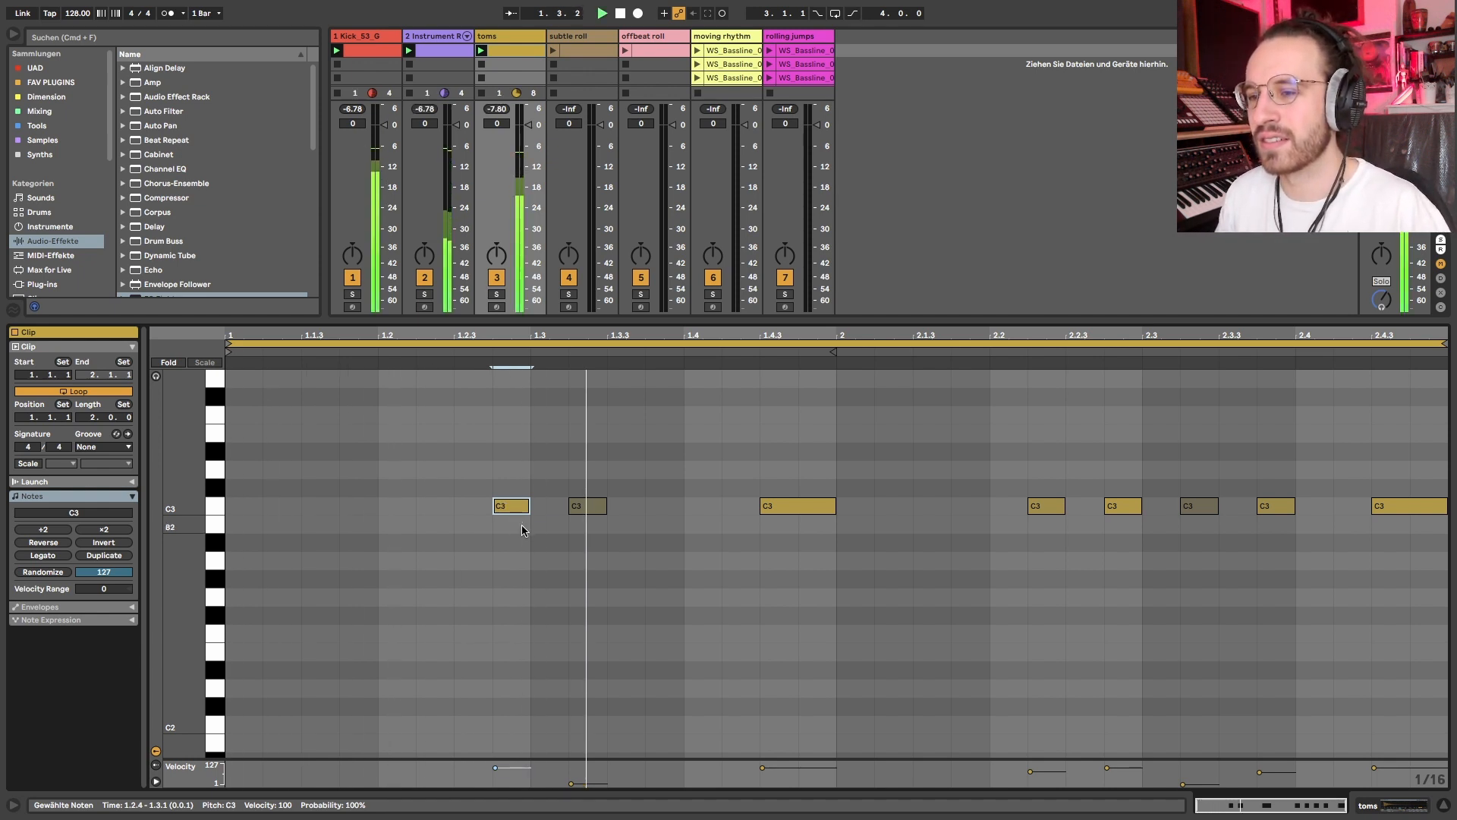
{"action": "key", "text": "space"}
{"action": "left_click_drag", "start_coordinate": [499, 459], "coordinate": [597, 571]}
{"action": "key", "text": "Left"}
{"action": "key", "text": "Left"}
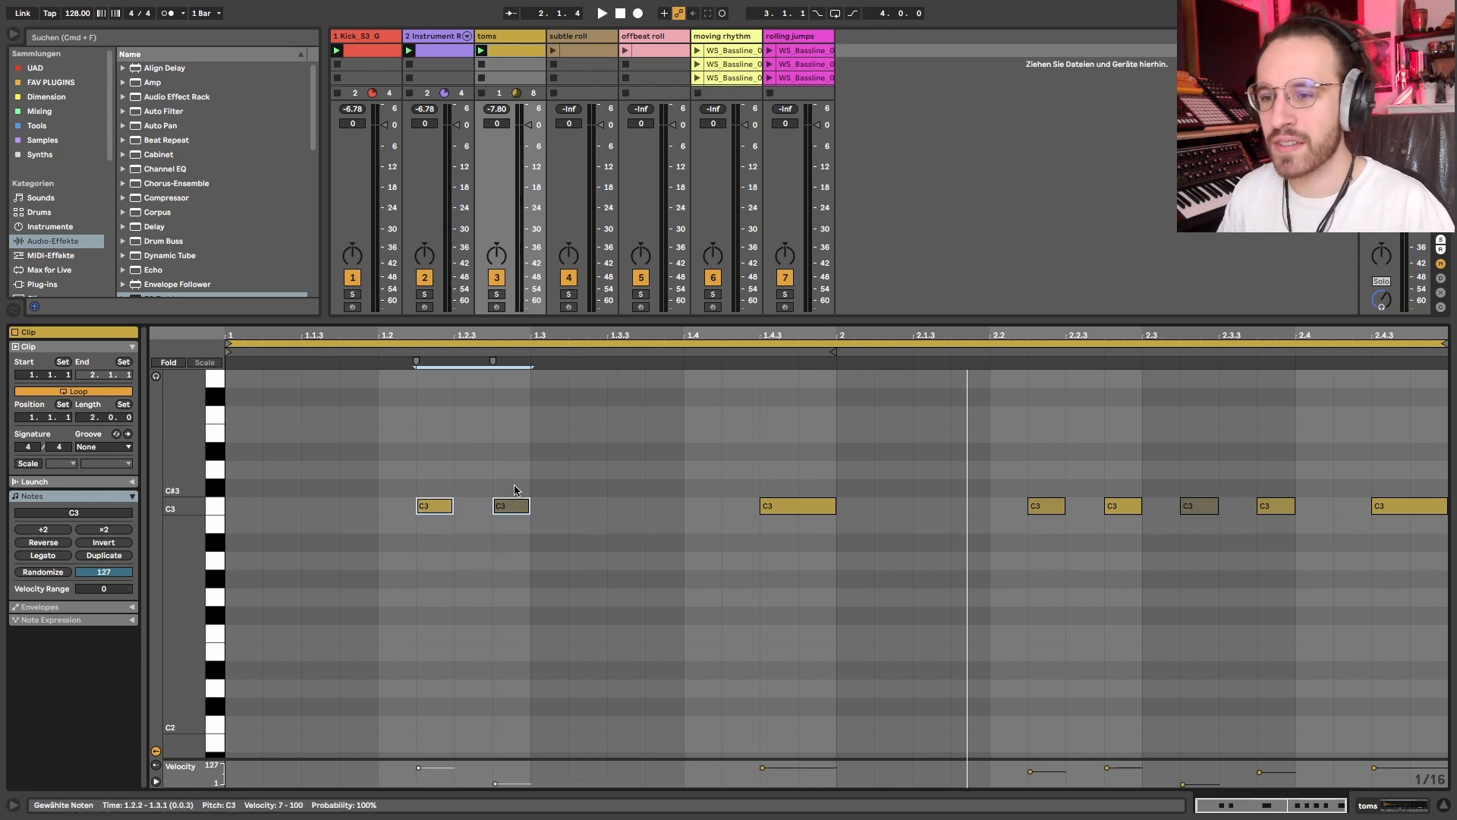
{"action": "key", "text": "Right"}
{"action": "key", "text": "Right"}
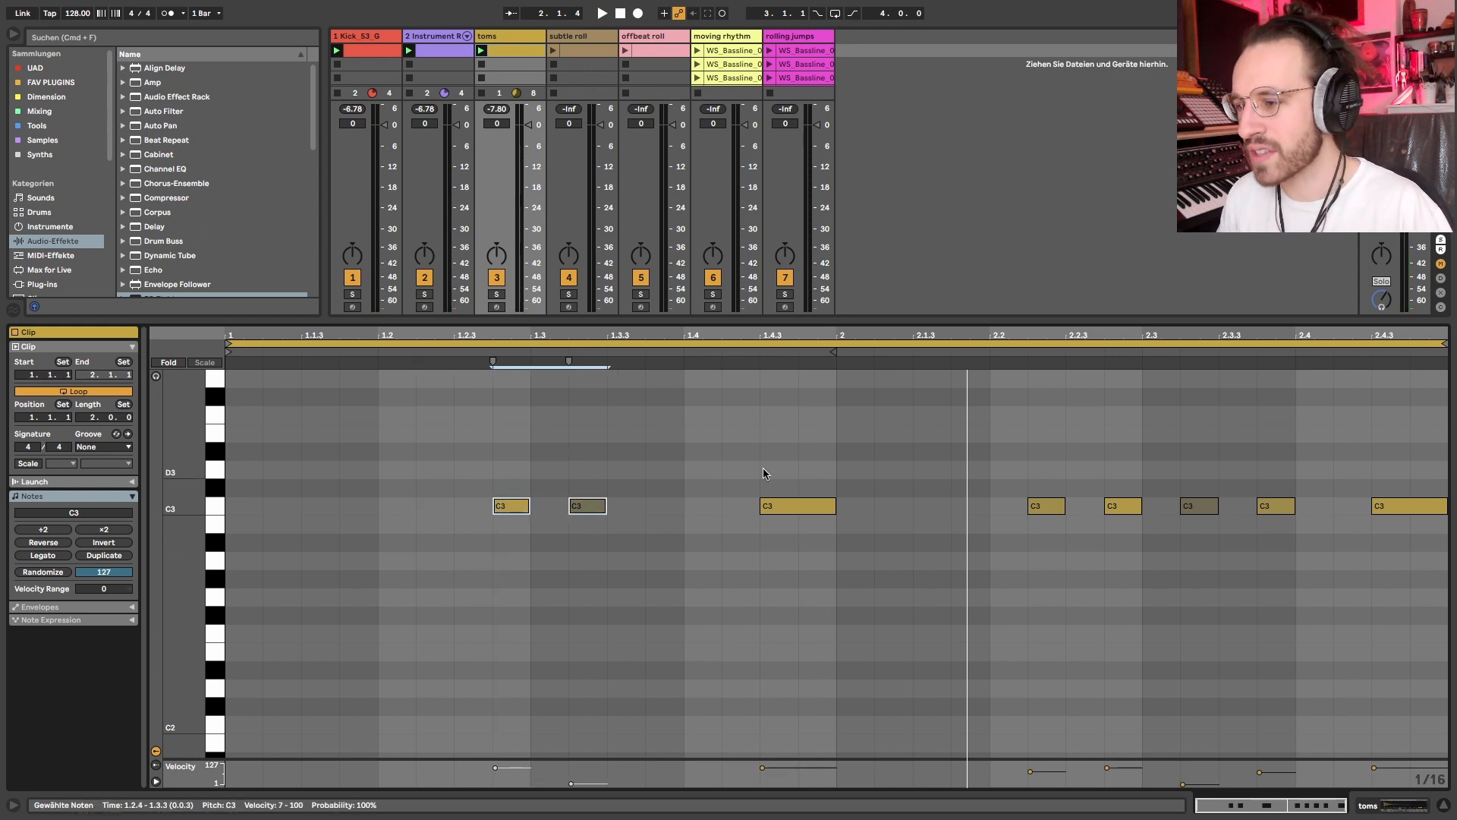
Try the C3 note from 1.2.4 at 1.3.4, play back the changed rhythm, and undo the move
{"action": "left_click_drag", "start_coordinate": [799, 427], "coordinate": [797, 621]}
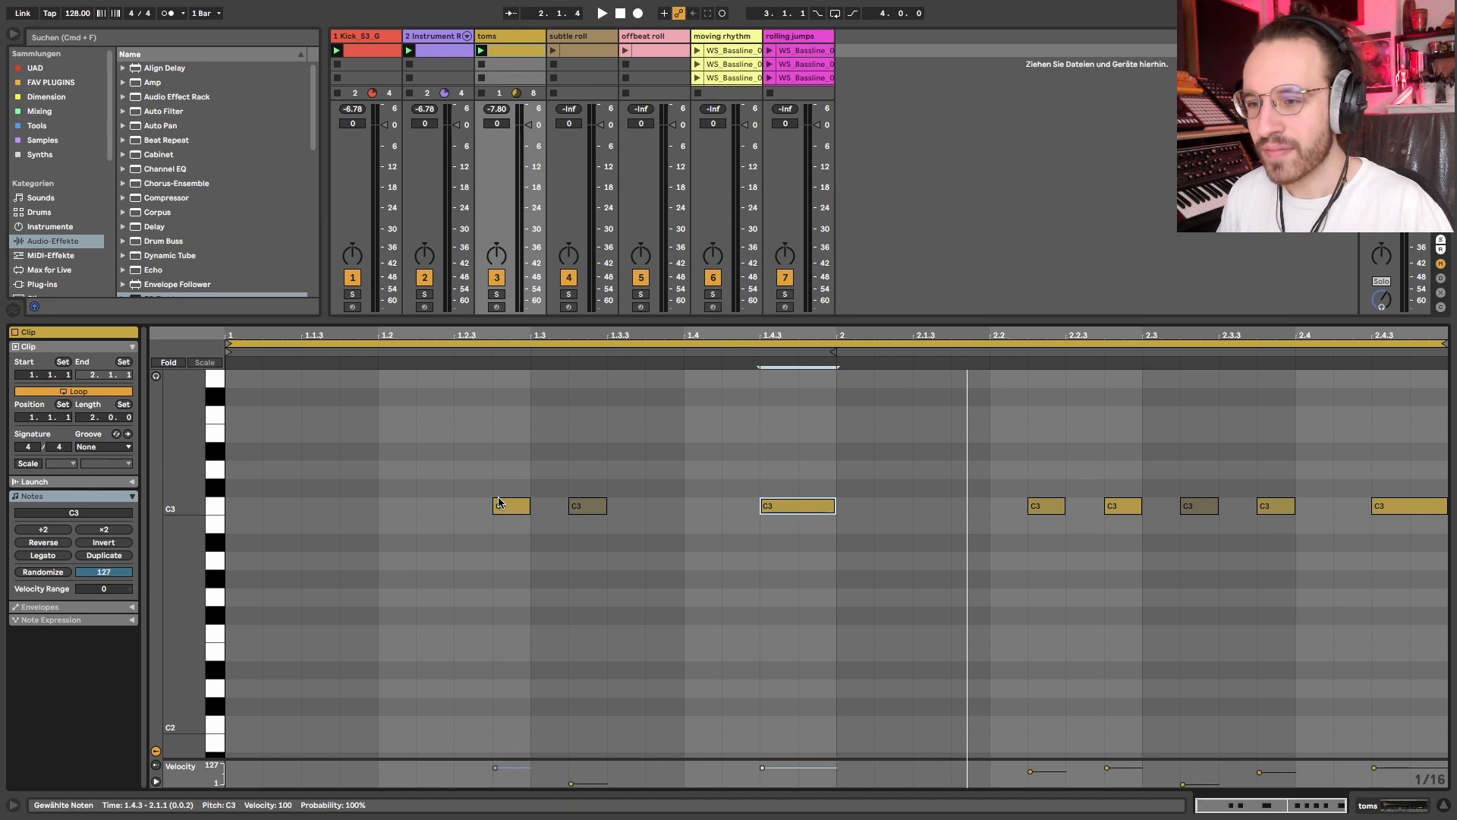
{"action": "left_click_drag", "start_coordinate": [520, 514], "coordinate": [652, 514]}
{"action": "left_click", "coordinate": [585, 508]}
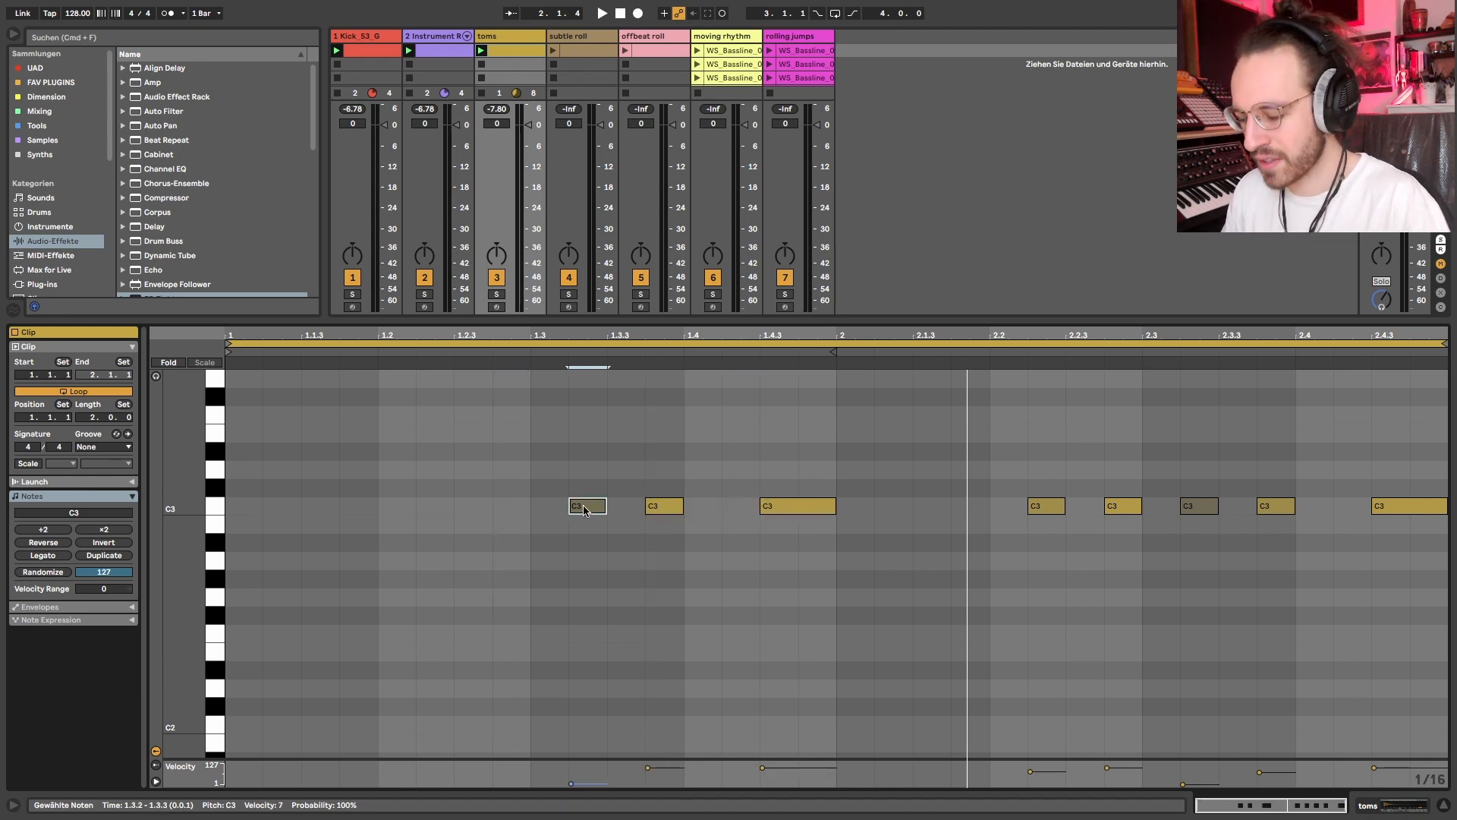
{"action": "key", "text": "space"}
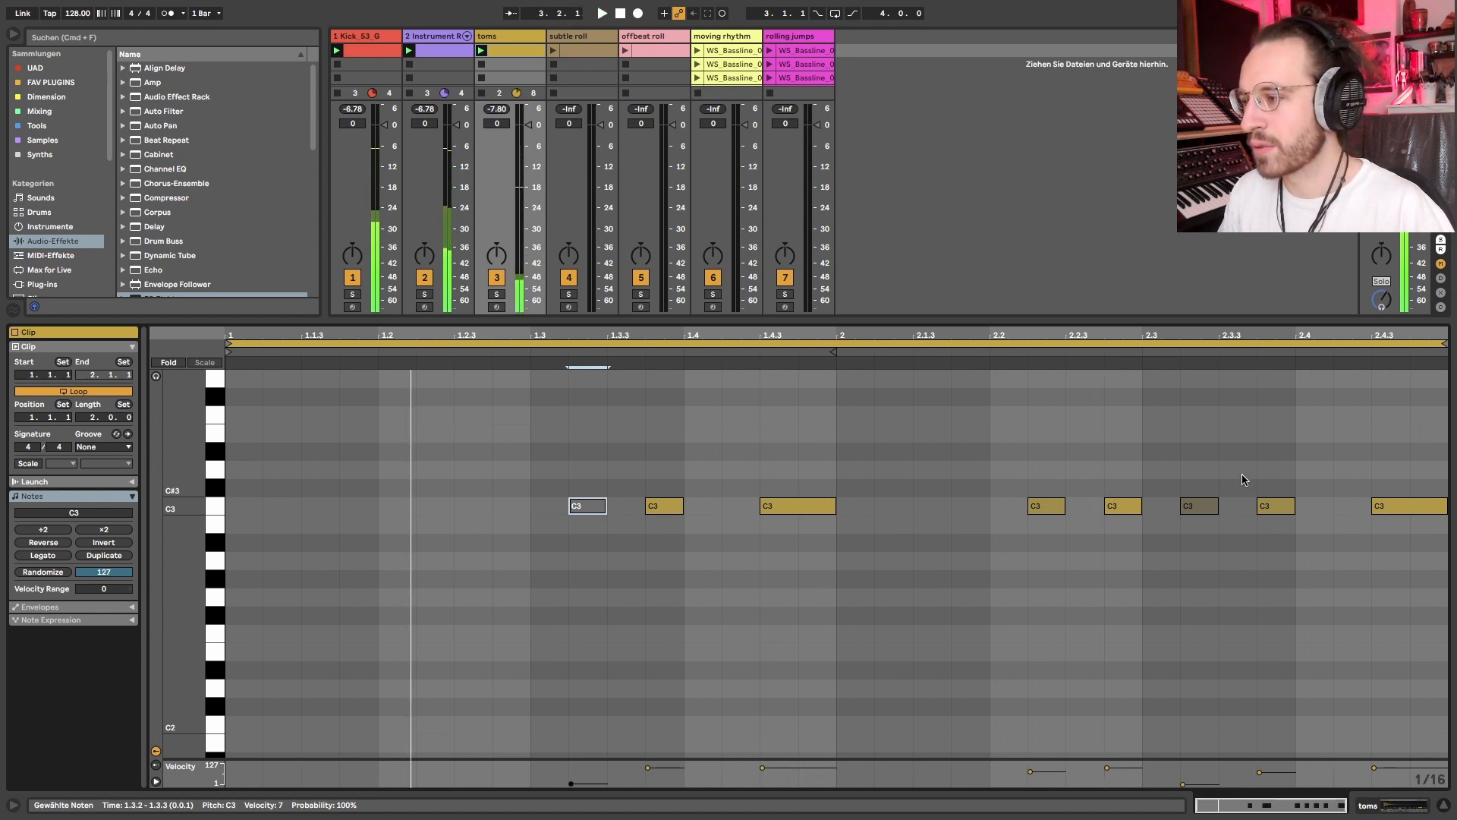
{"action": "left_click_drag", "start_coordinate": [1269, 494], "coordinate": [1455, 681]}
{"action": "key", "text": "super+z"}
{"action": "key", "text": "super+z"}
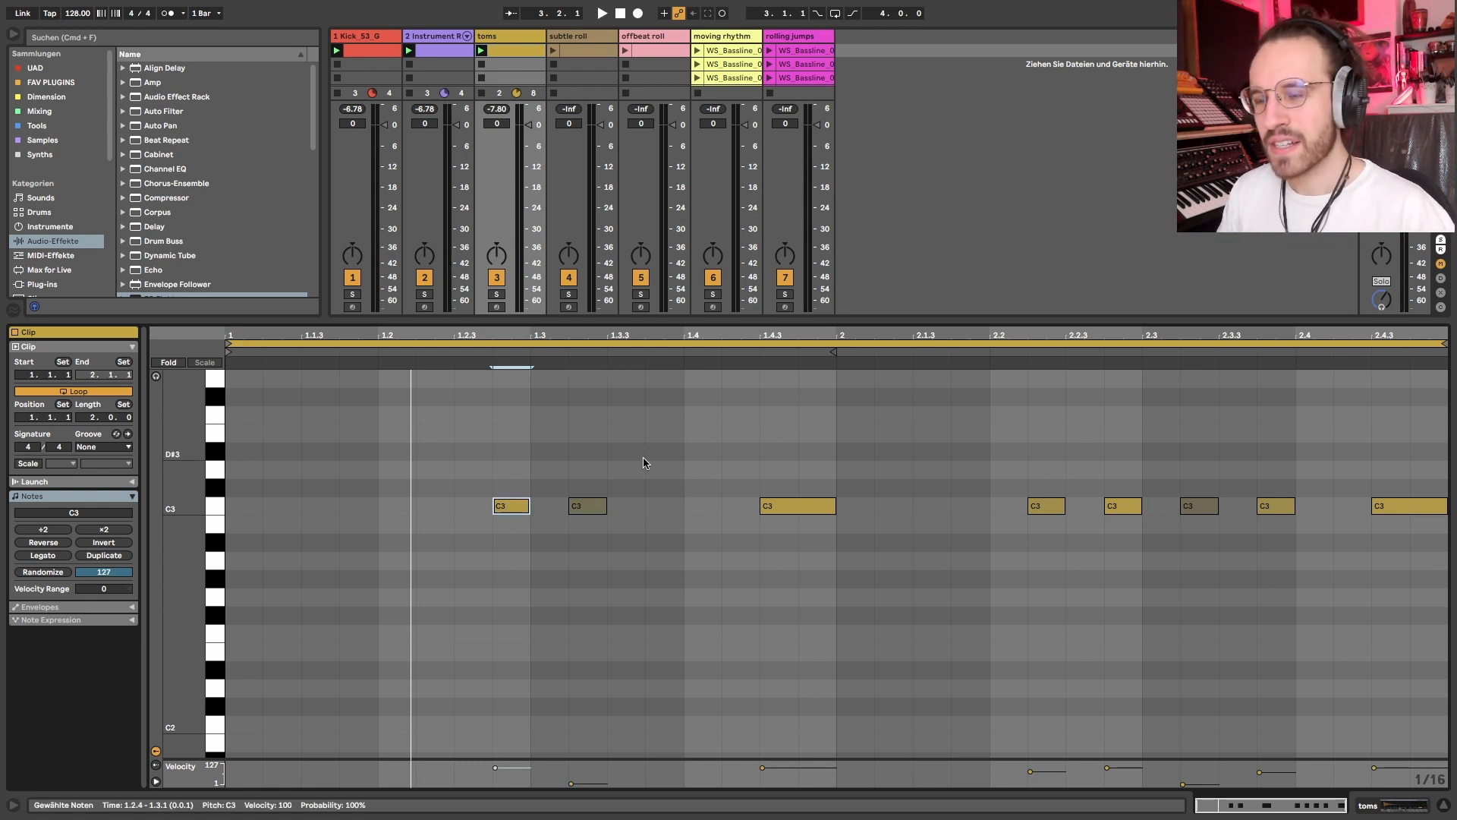
Try a first-beat fill with C3 notes at 1.1.2 and 1.1.4 and a two-sixteenth C#3 at 1.1.3, and delete it
{"action": "double_click", "coordinate": [357, 505]}
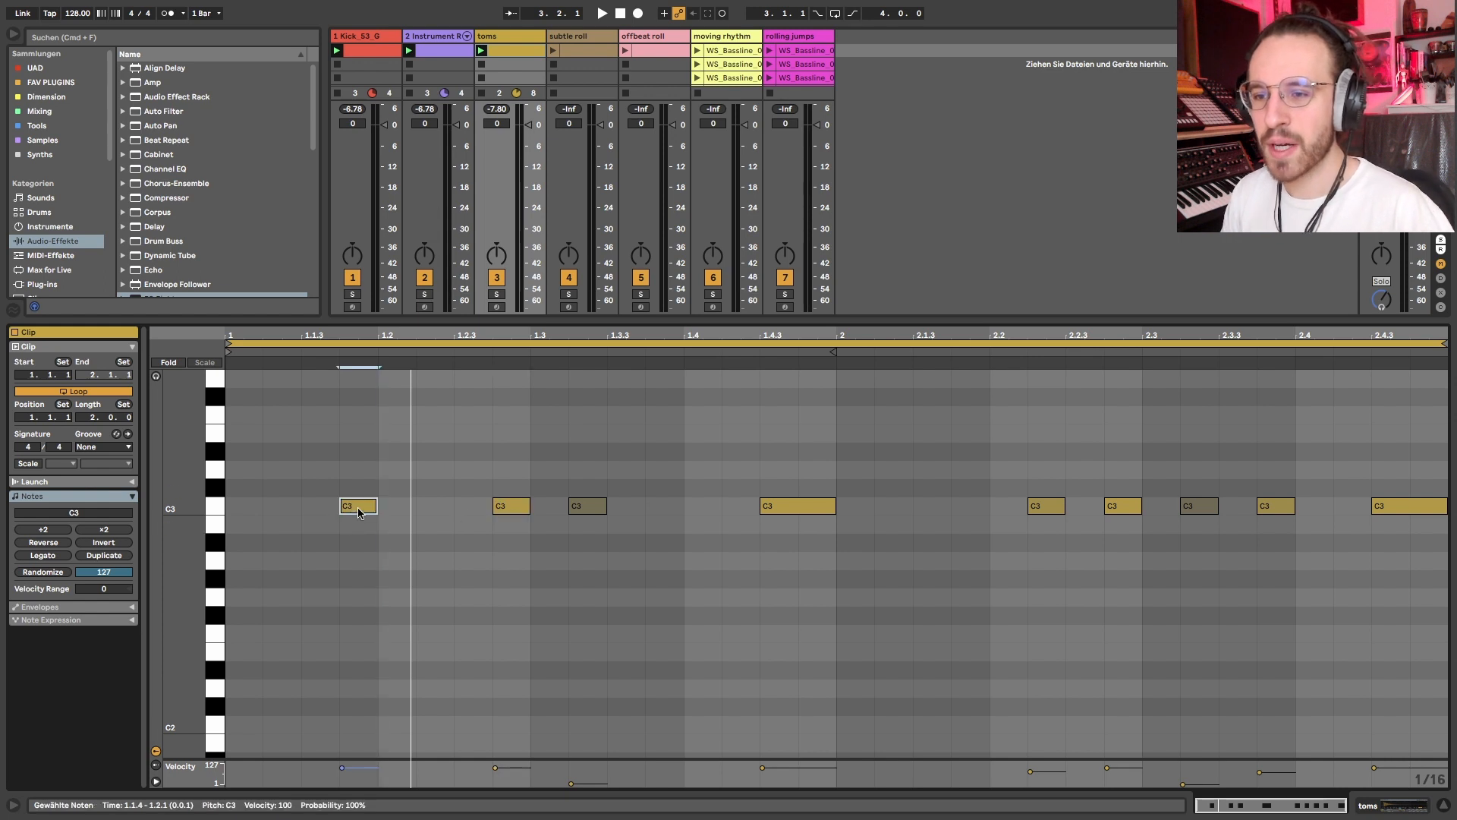
{"action": "double_click", "coordinate": [282, 505]}
{"action": "key", "text": "shift+Right"}
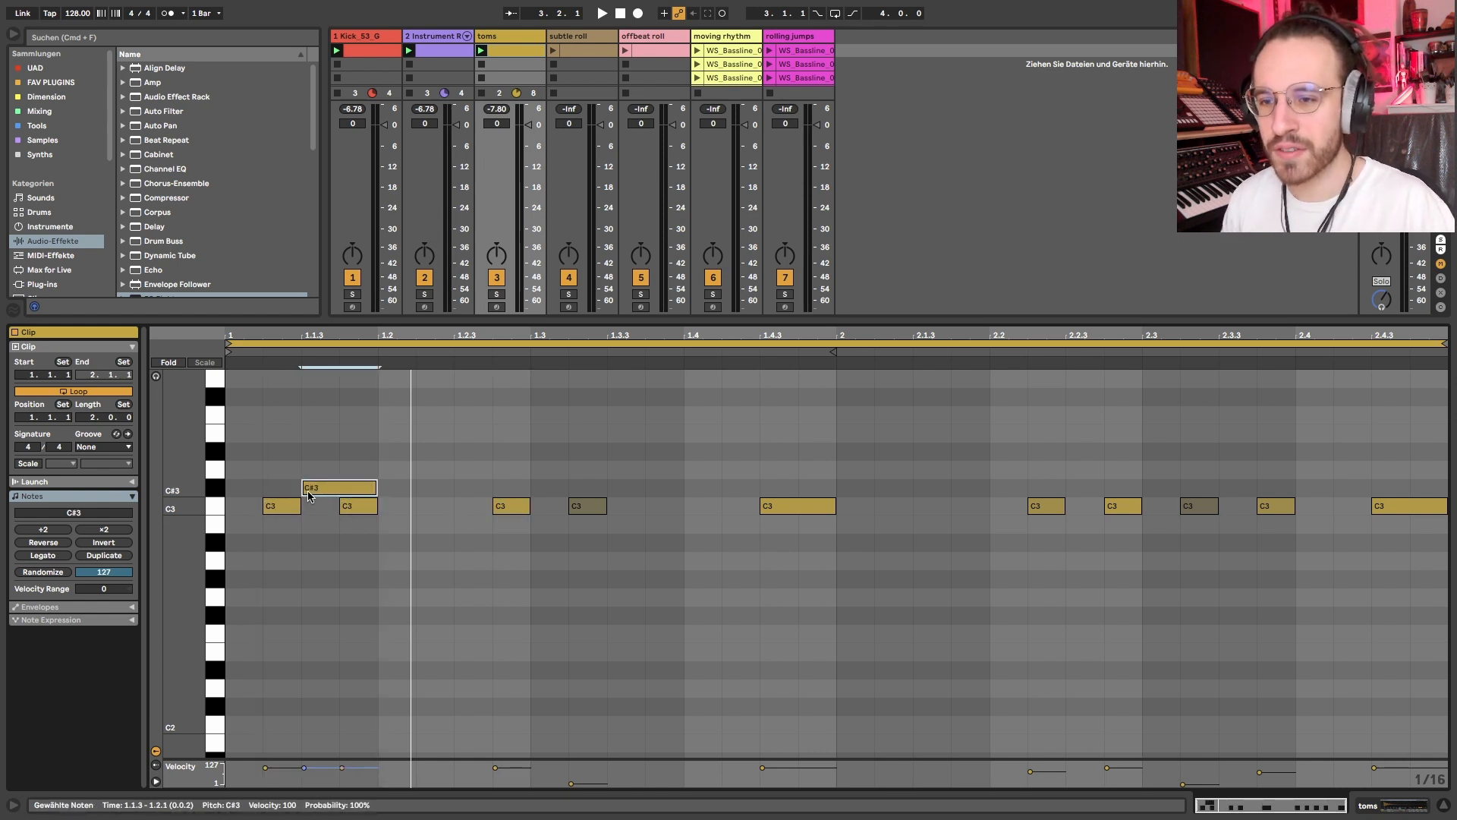
{"action": "left_click_drag", "start_coordinate": [387, 455], "coordinate": [53, 723]}
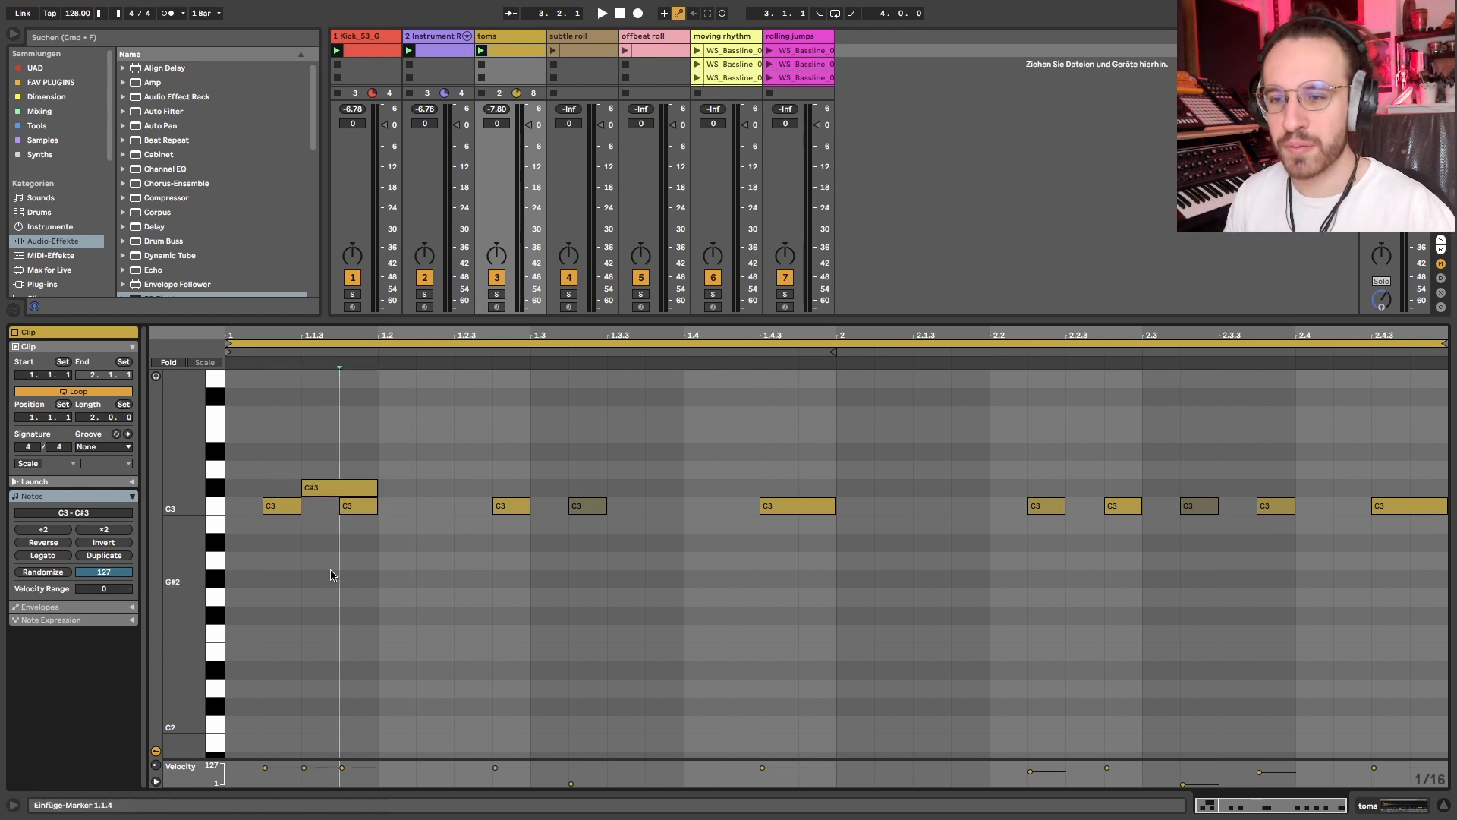
{"action": "left_click", "coordinate": [318, 487]}
{"action": "left_click_drag", "start_coordinate": [319, 487], "coordinate": [319, 495]}
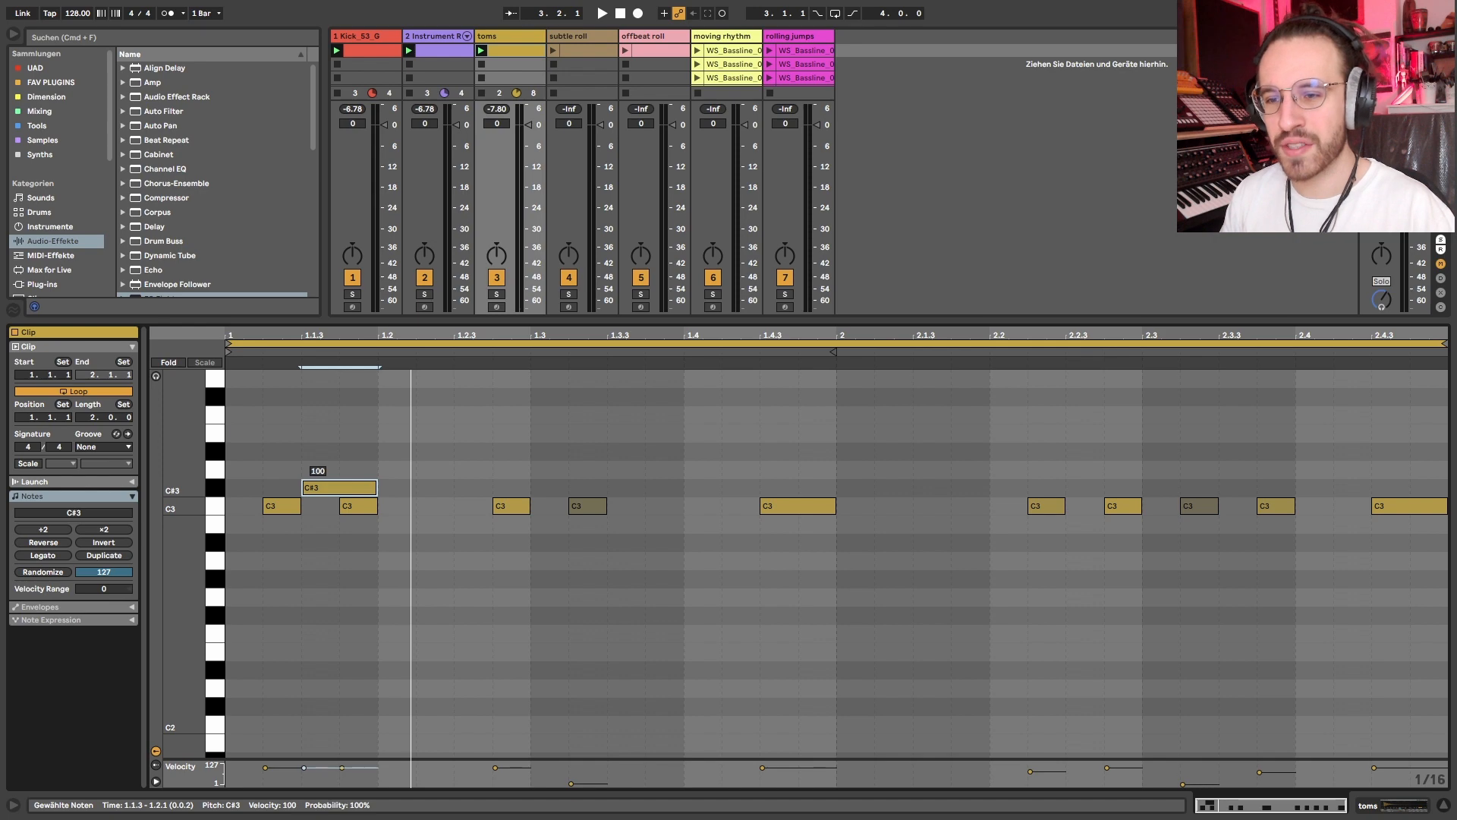
{"action": "left_click_drag", "start_coordinate": [374, 431], "coordinate": [107, 722]}
{"action": "key", "text": "Delete"}
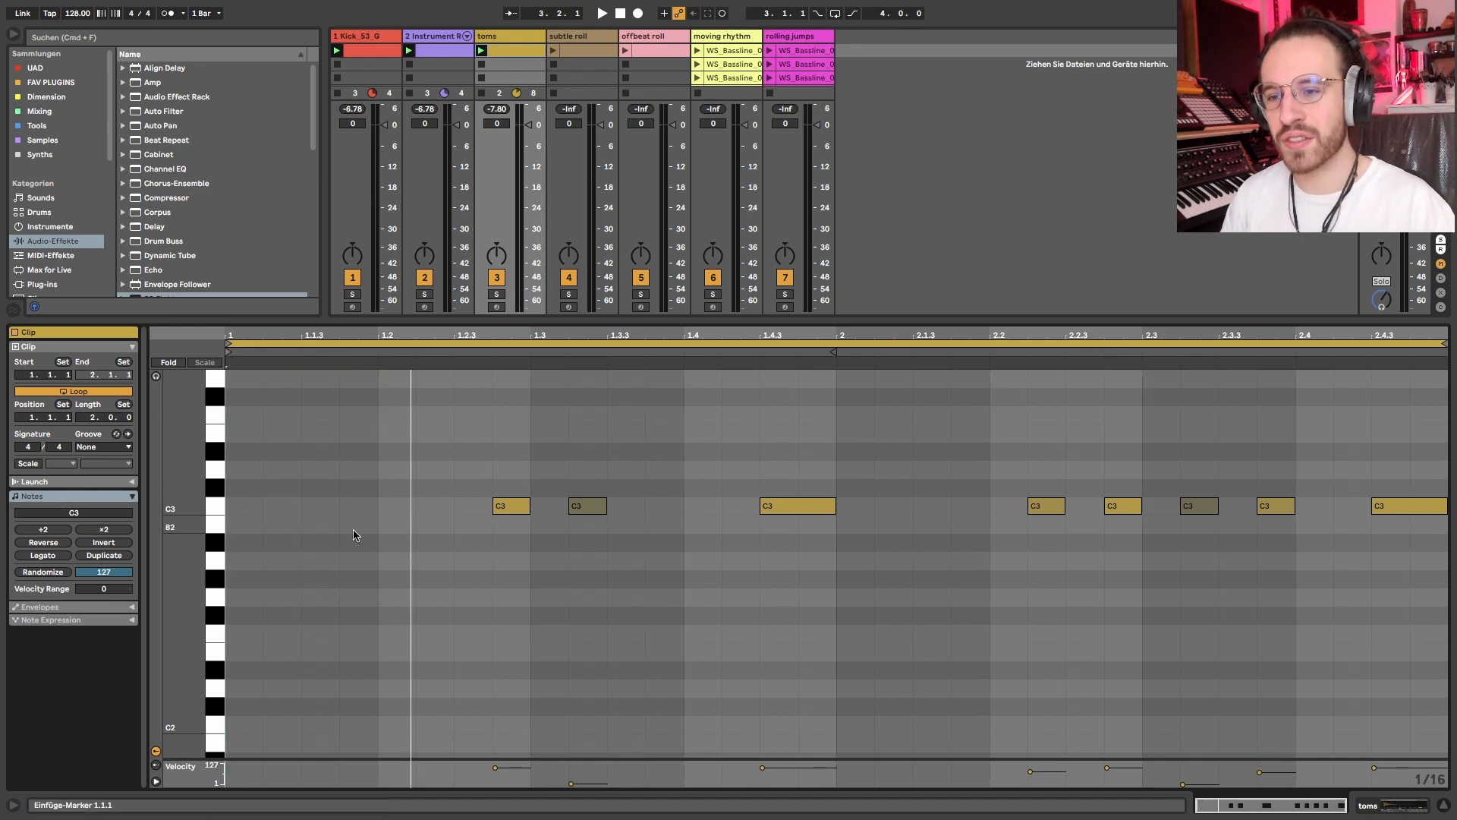
Add a descending sixteenth run of C3 at 1.1.2, A#2 at 1.1.3 and G#2 at 1.1.4, and play it back
{"action": "double_click", "coordinate": [277, 505]}
{"action": "double_click", "coordinate": [330, 507]}
{"action": "key", "text": "Down"}
{"action": "key", "text": "Down"}
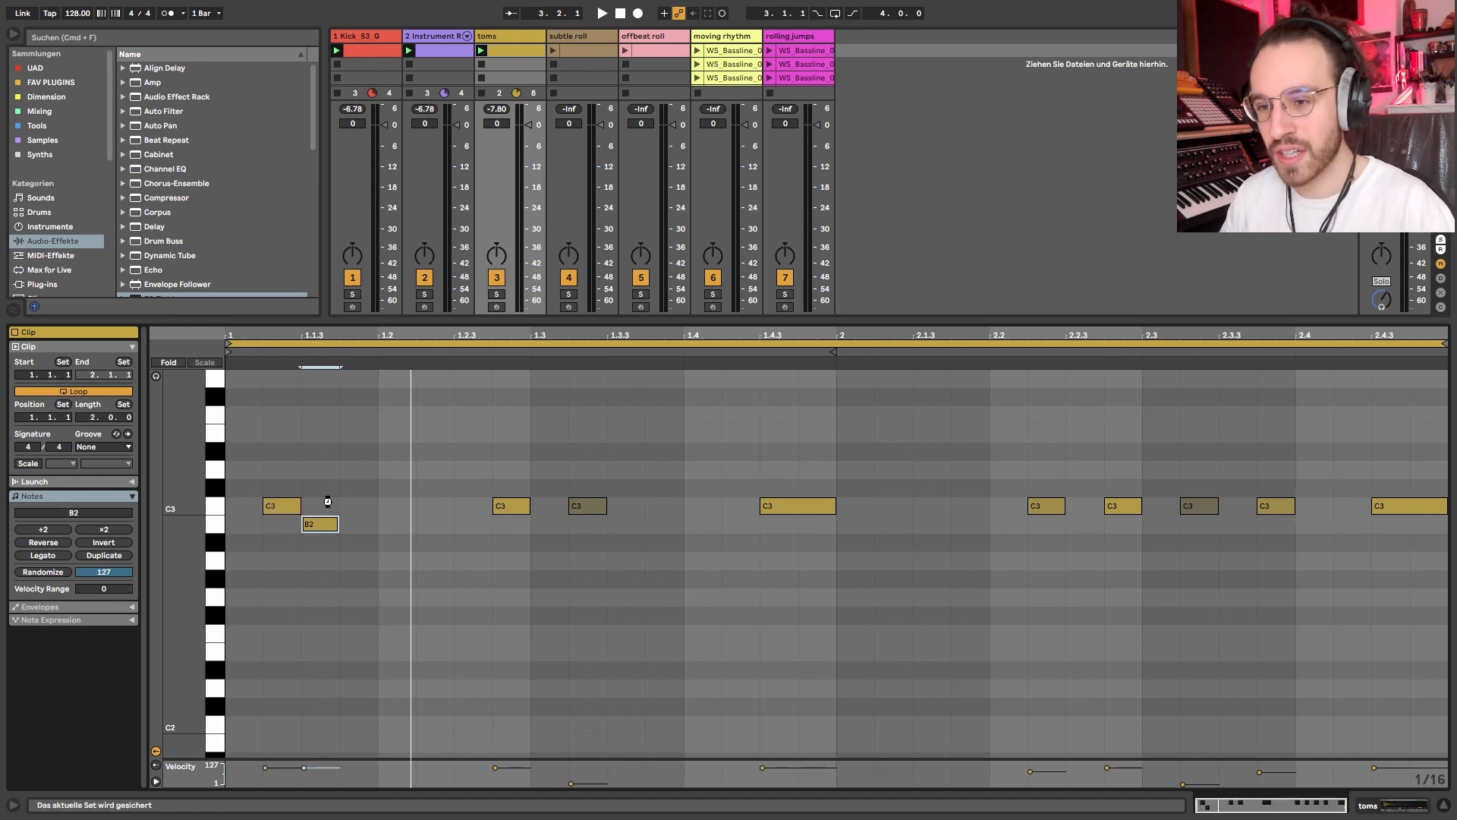
{"action": "key", "text": "super+d"}
{"action": "key", "text": "Down"}
{"action": "key", "text": "Down"}
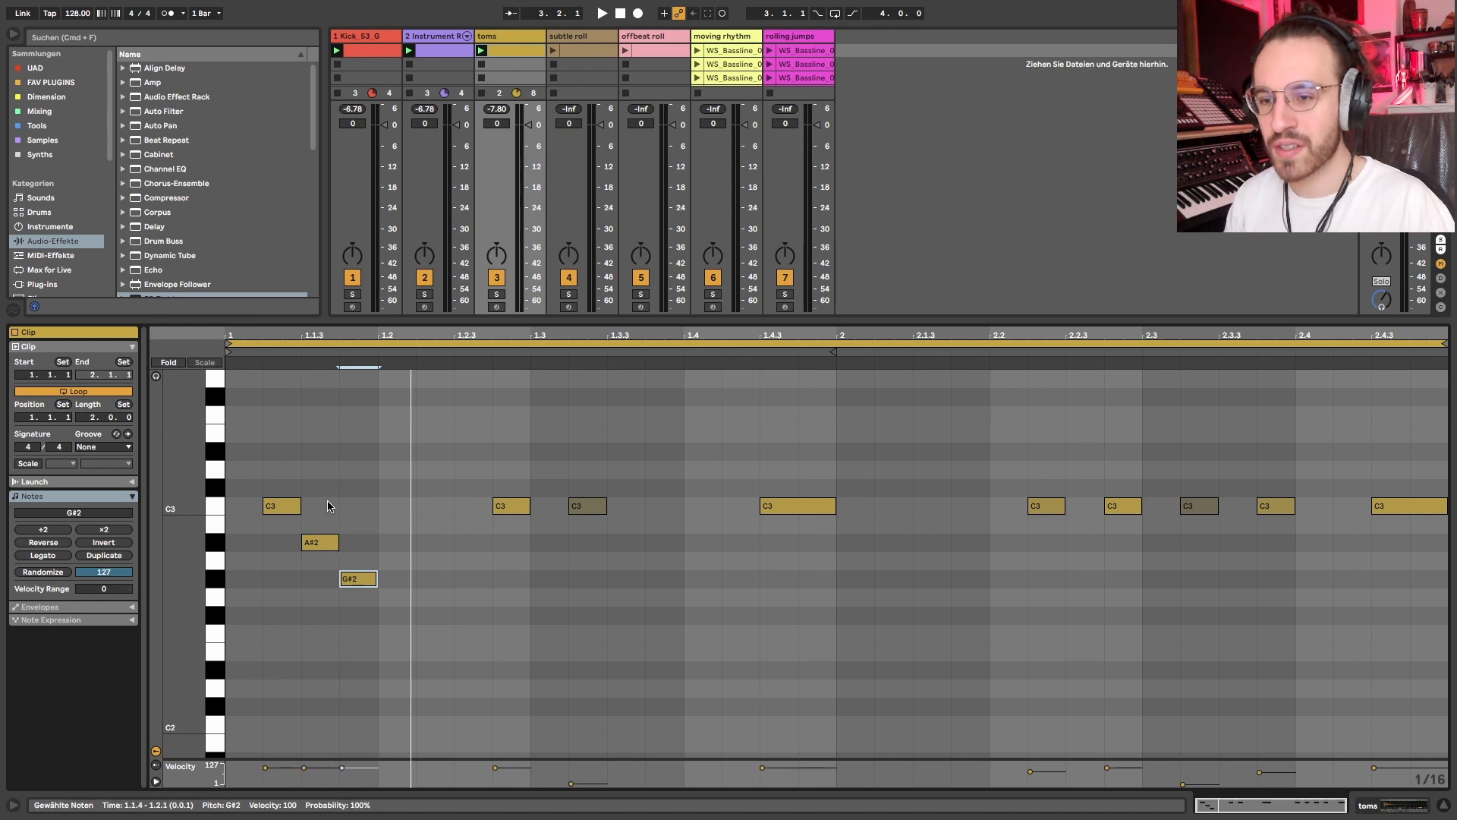
{"action": "key", "text": "space"}
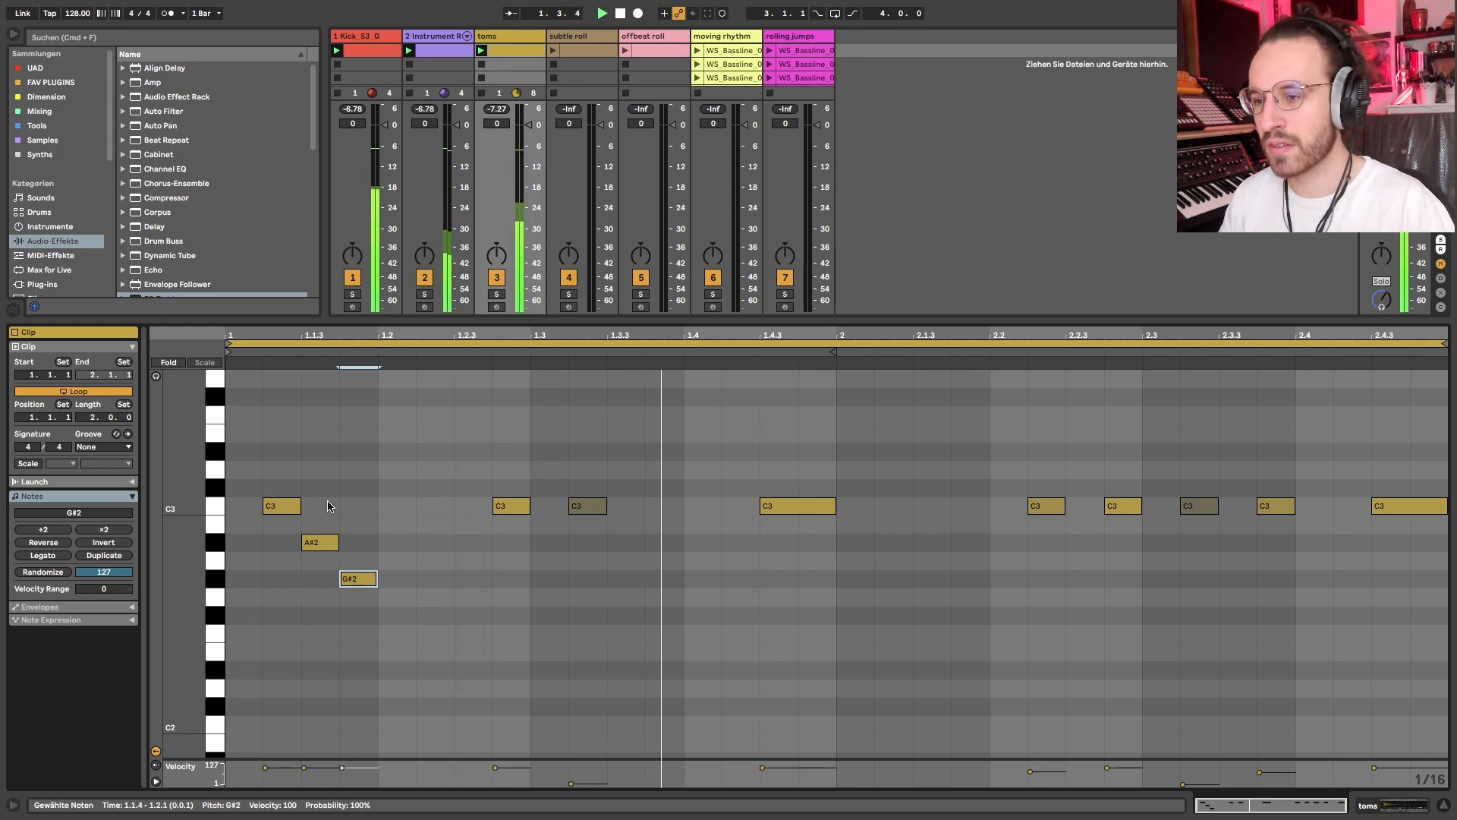
{"action": "key", "text": "space"}
Move the descending C3, A#2, G#2 run to start at 2.3.2, remove the C3 at 2.3.4, adjust the run's velocity and play back
{"action": "left_click_drag", "start_coordinate": [249, 472], "coordinate": [362, 593]}
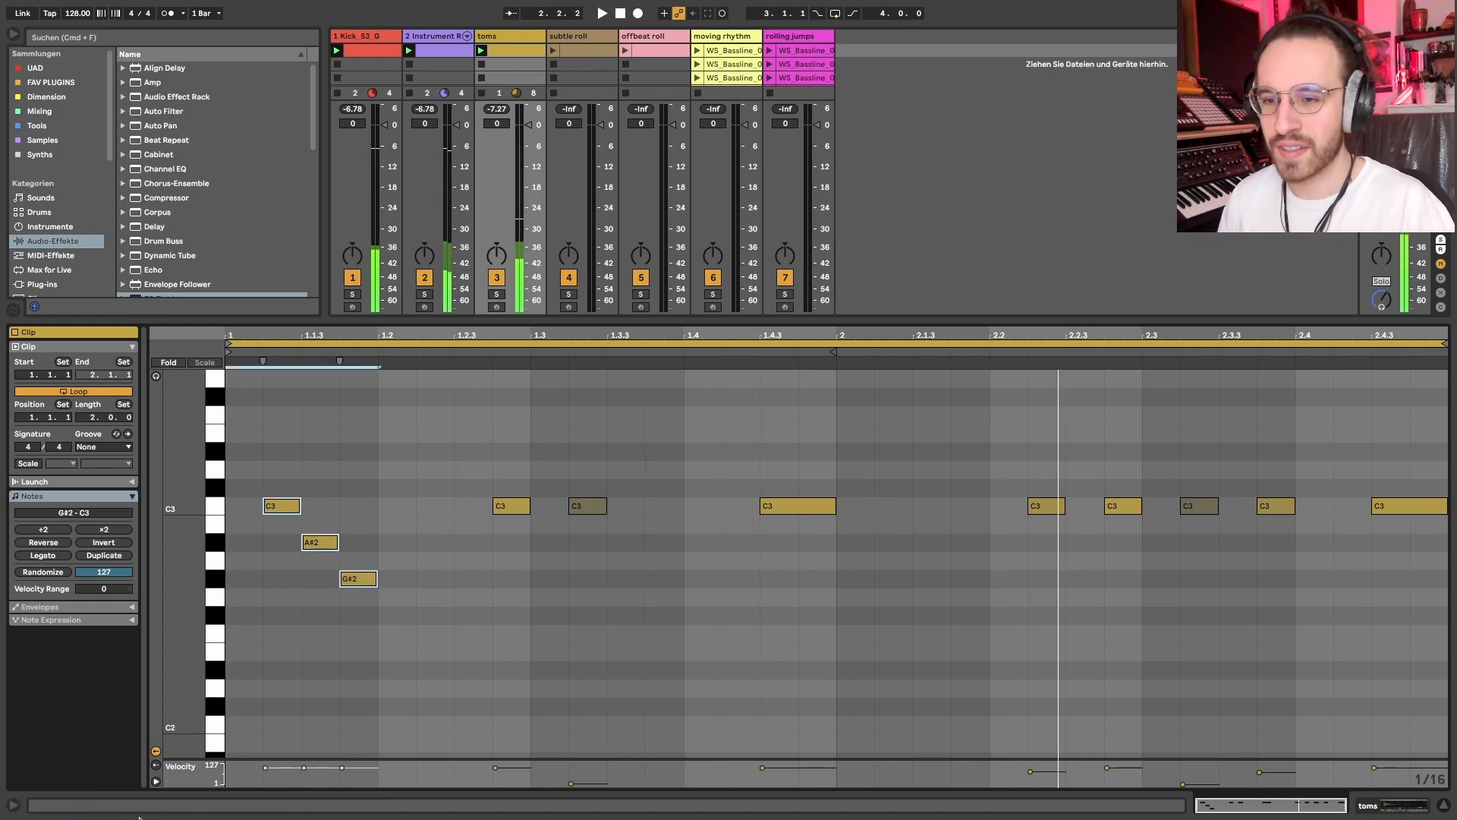
{"action": "key", "text": "super+x"}
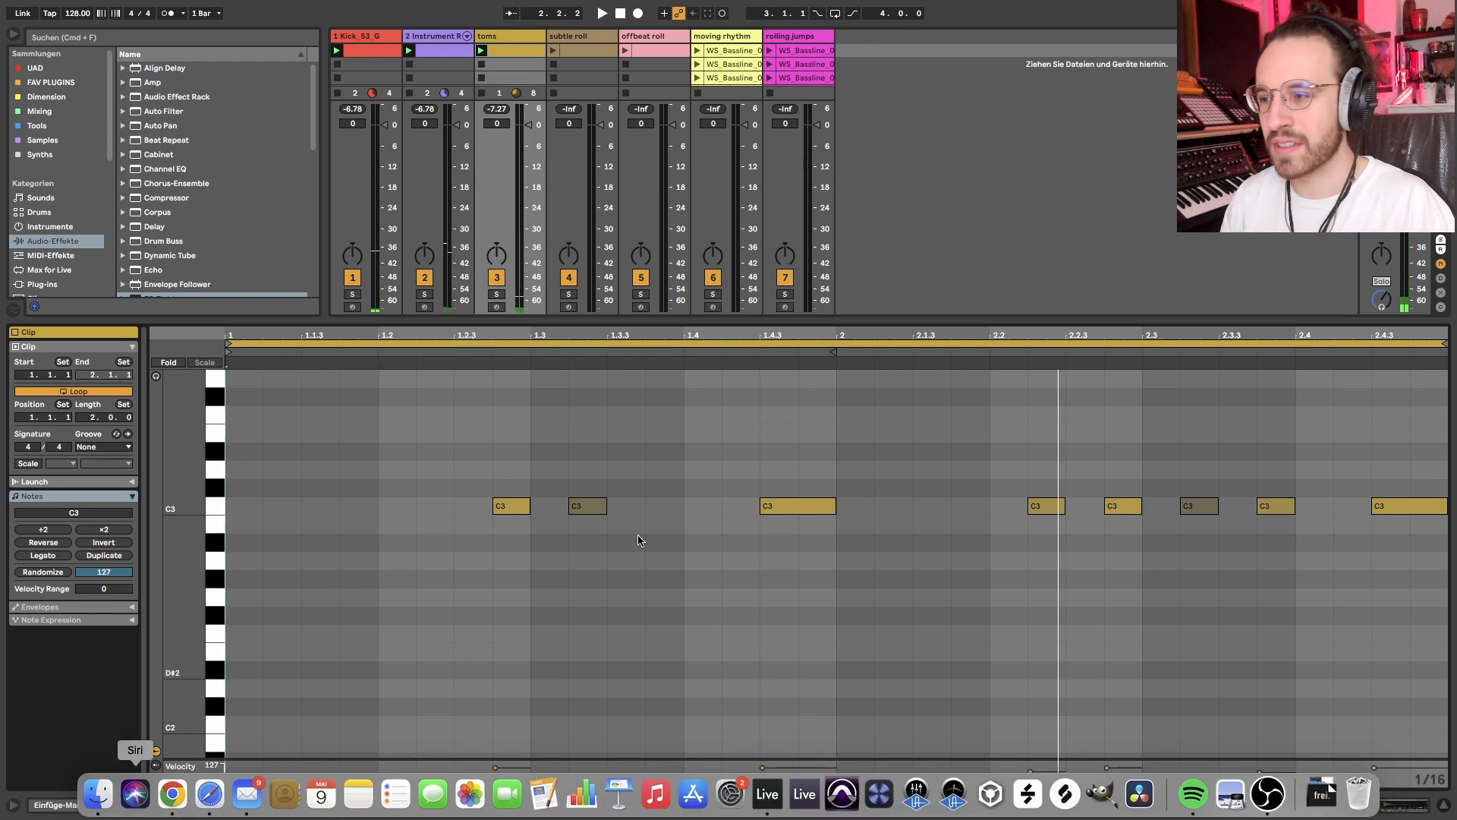
{"action": "left_click", "coordinate": [1195, 510]}
{"action": "key", "text": "super+v"}
{"action": "key", "text": "Left"}
{"action": "left_click", "coordinate": [1282, 511]}
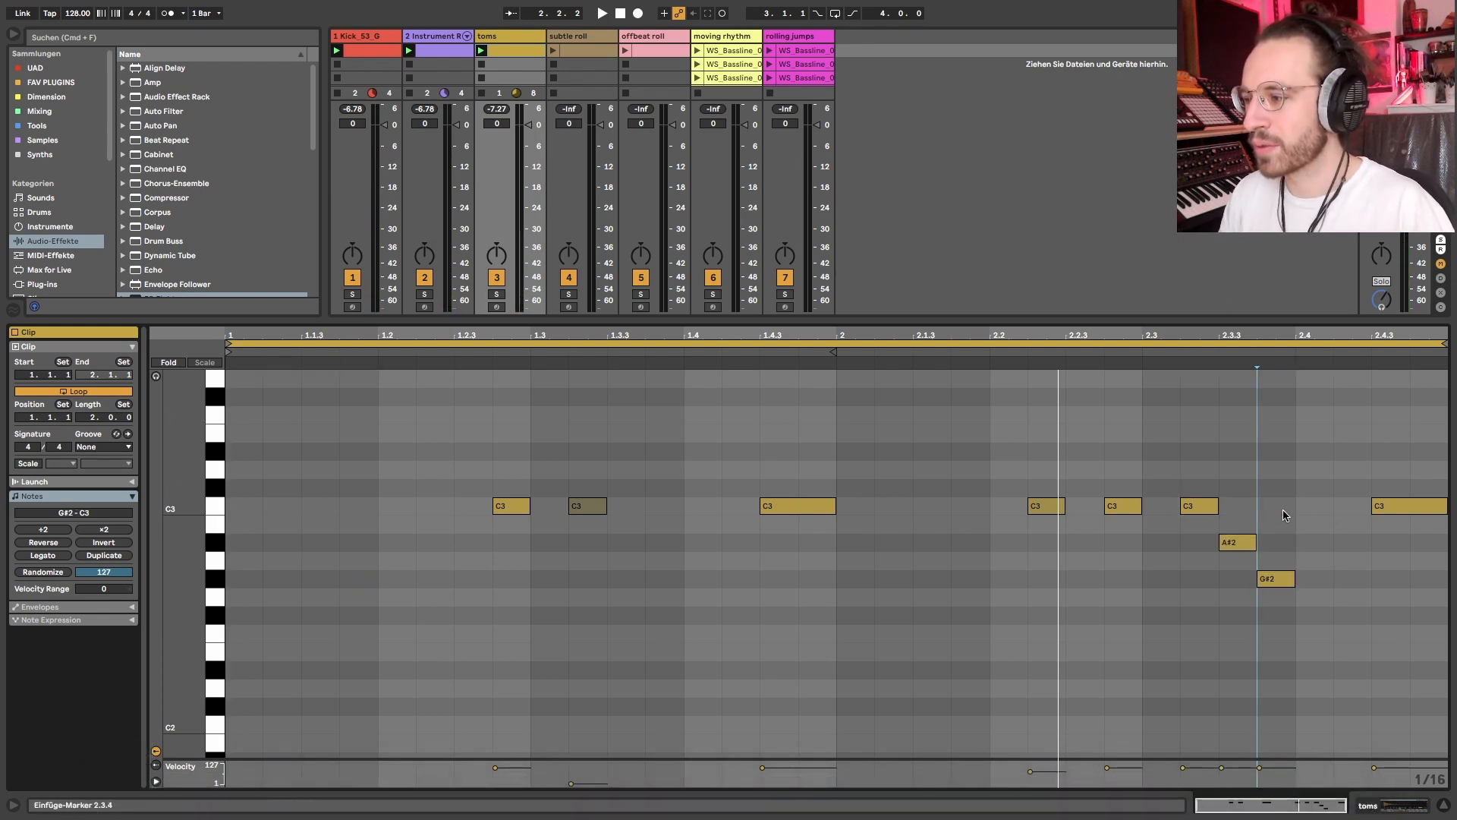
{"action": "left_click_drag", "start_coordinate": [1221, 768], "coordinate": [1184, 779]}
{"action": "key", "text": "space"}
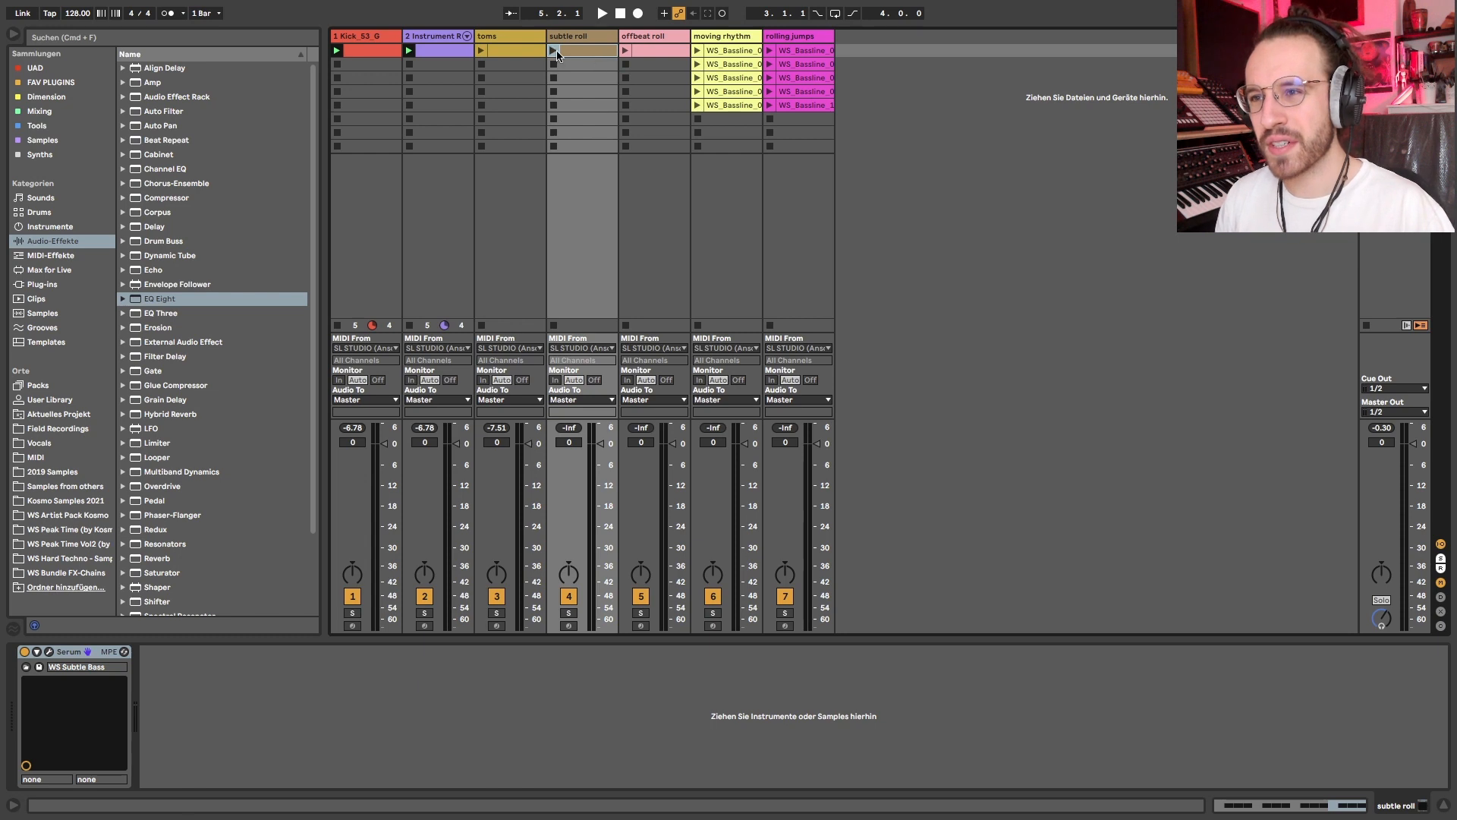
Open the subtle roll clip's notes, launch the clip over the kick, and return to the track's device chain
{"action": "double_click", "coordinate": [568, 51]}
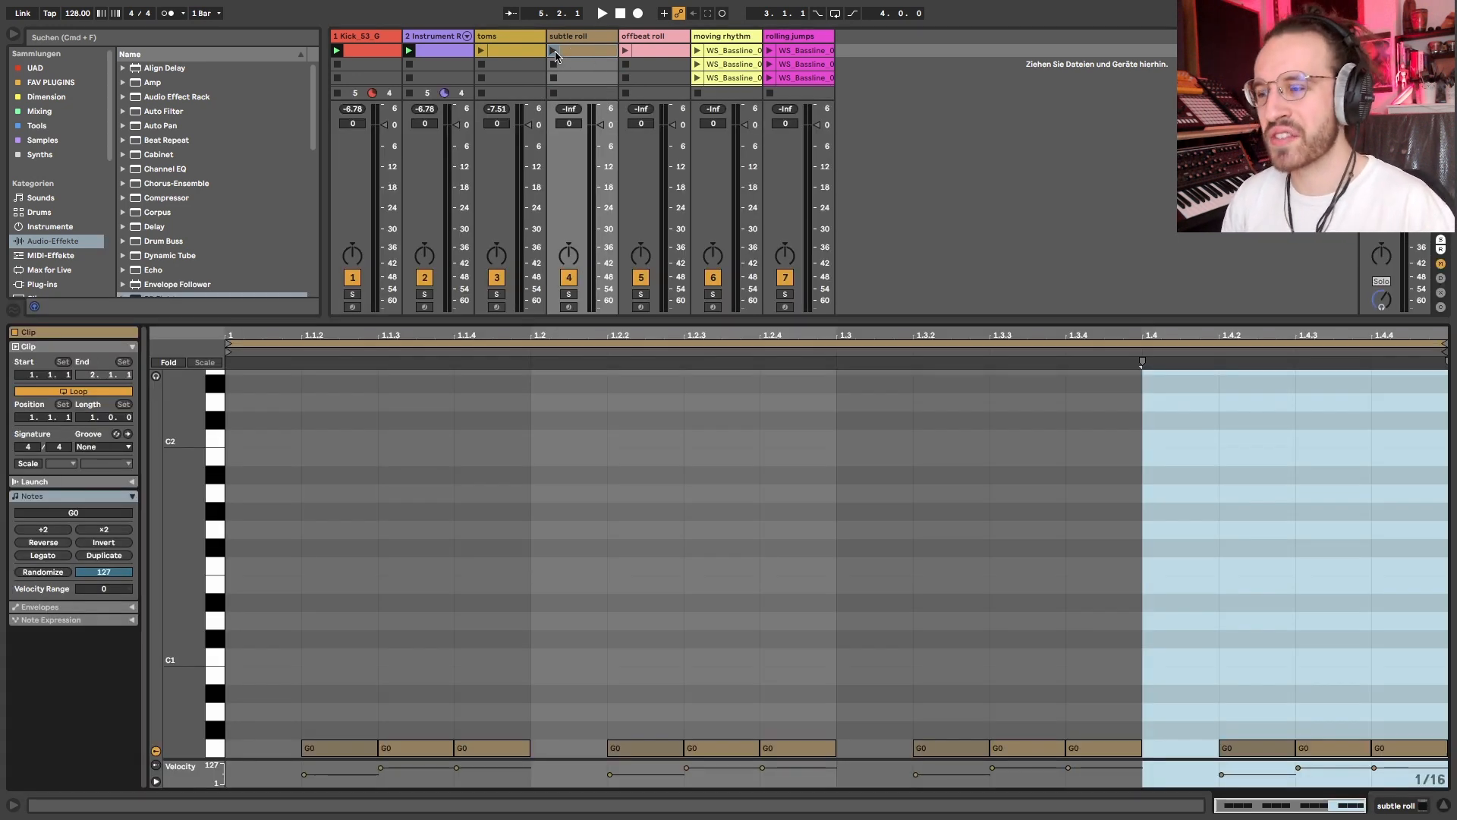
{"action": "left_click", "coordinate": [554, 51]}
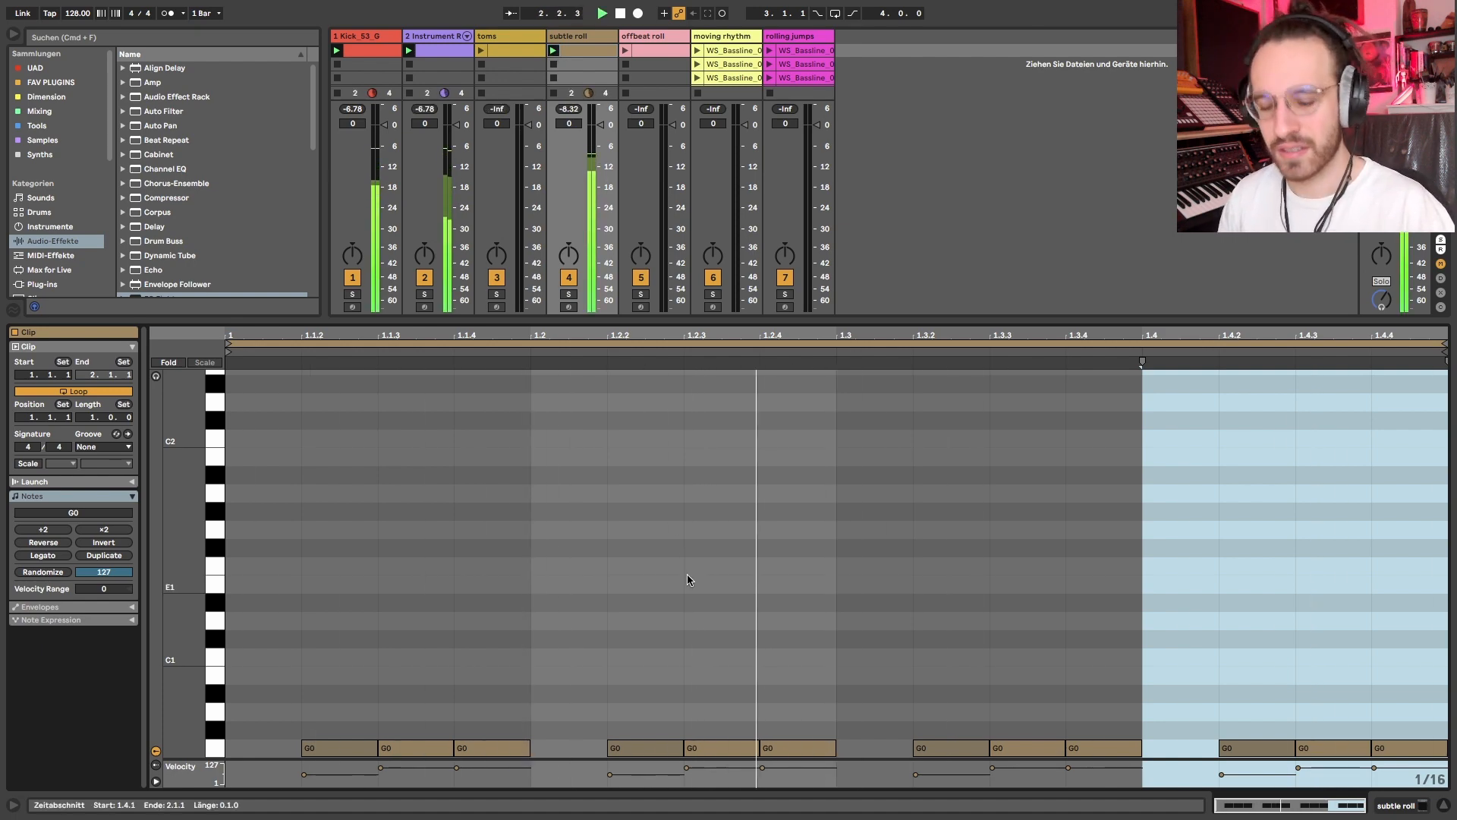
{"action": "key", "text": "shift+Tab"}
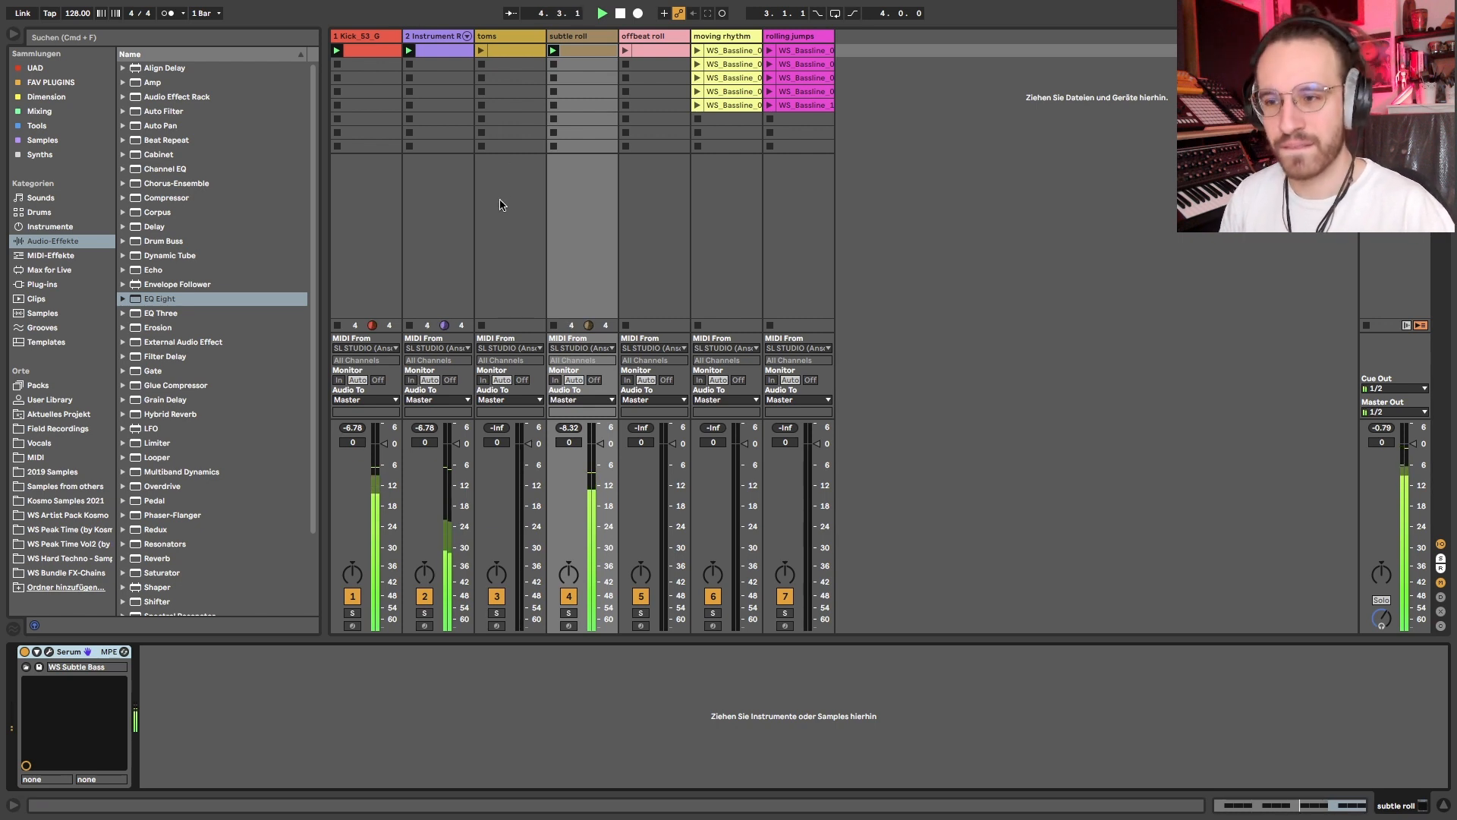
Solo the kick and subtle roll tracks and play them together briefly
{"action": "left_click", "coordinate": [368, 37]}
{"action": "key", "text": "s"}
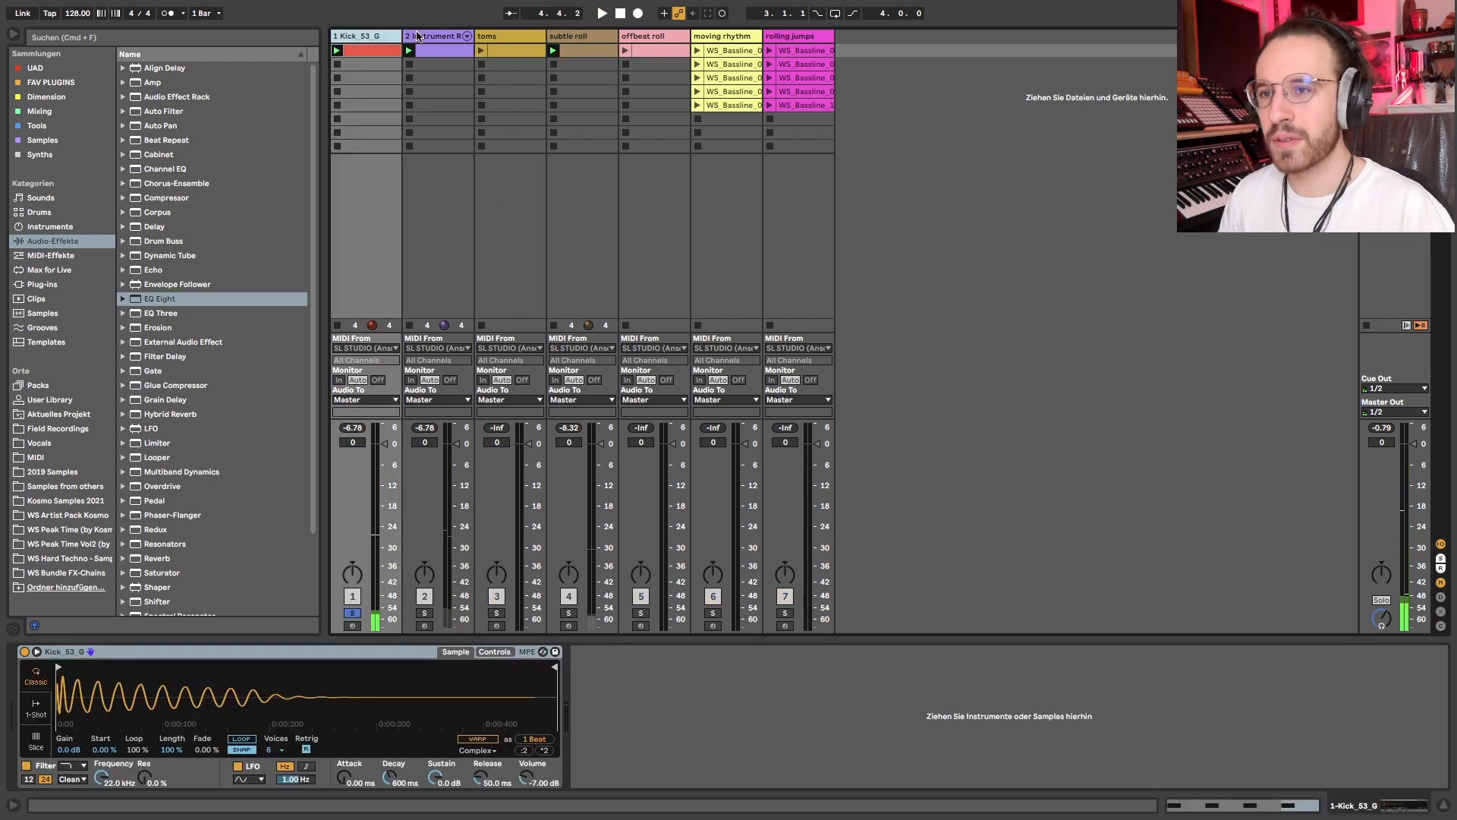
{"action": "left_click", "coordinate": [562, 37]}
{"action": "key", "text": "s"}
{"action": "key", "text": "space"}
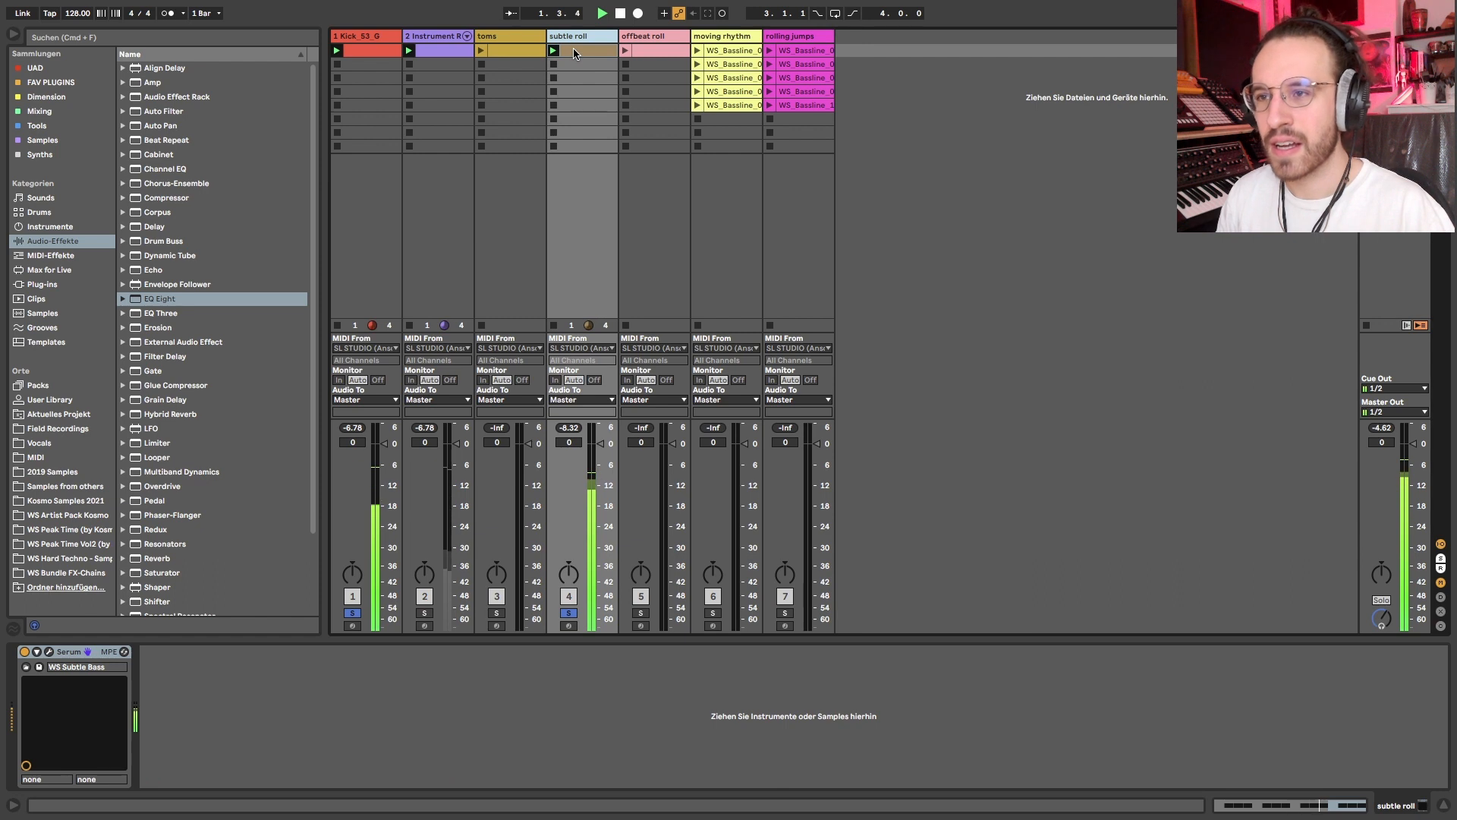
{"action": "key", "text": "space"}
Examine the G0 note groups of the subtle roll clip beat by beat, and return to its device chain
{"action": "double_click", "coordinate": [575, 47]}
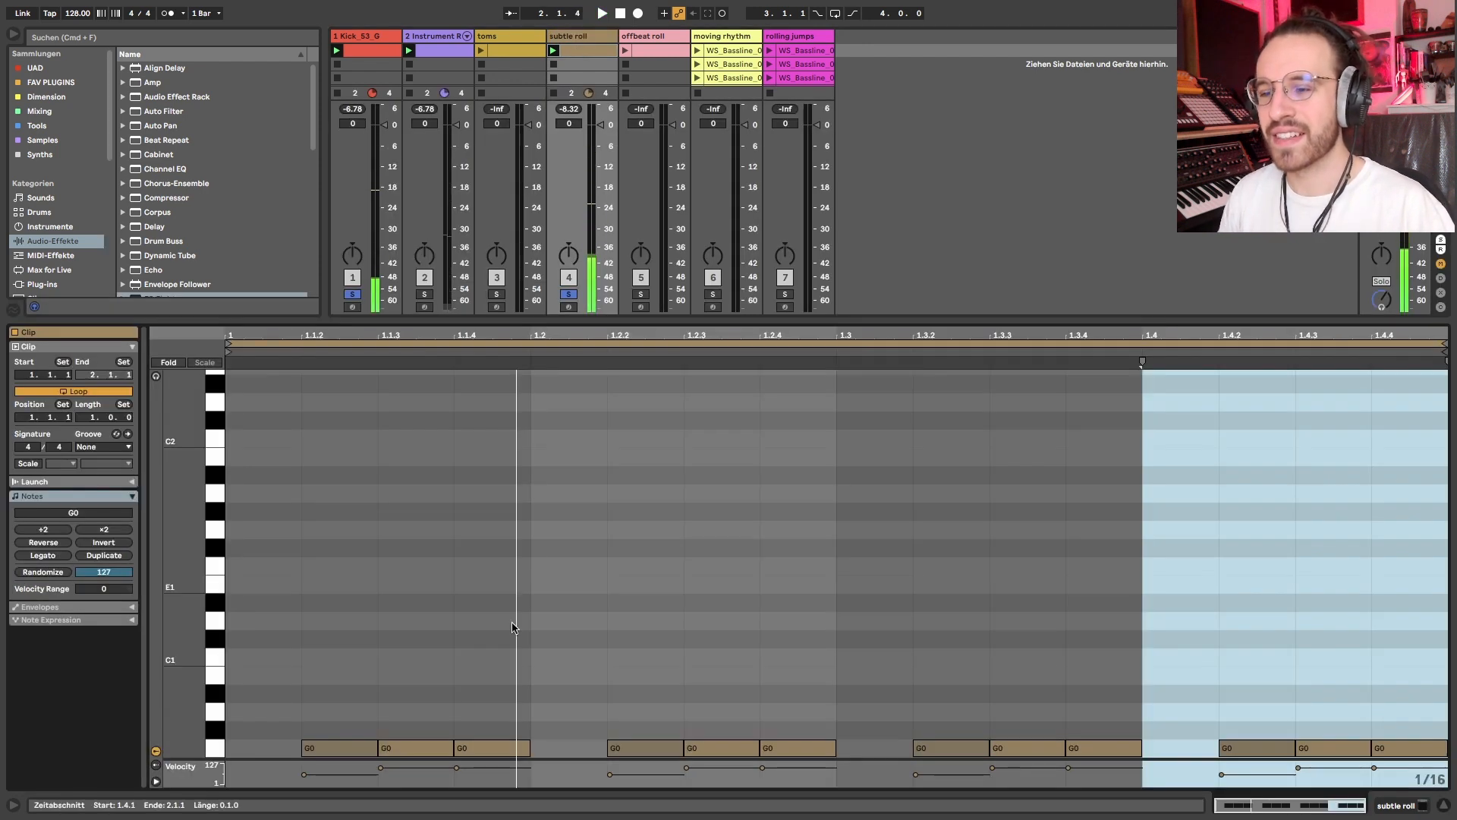
{"action": "scroll", "coordinate": [463, 698], "scroll_direction": "down", "scroll_amount": 1}
{"action": "left_click_drag", "start_coordinate": [503, 585], "coordinate": [229, 744]}
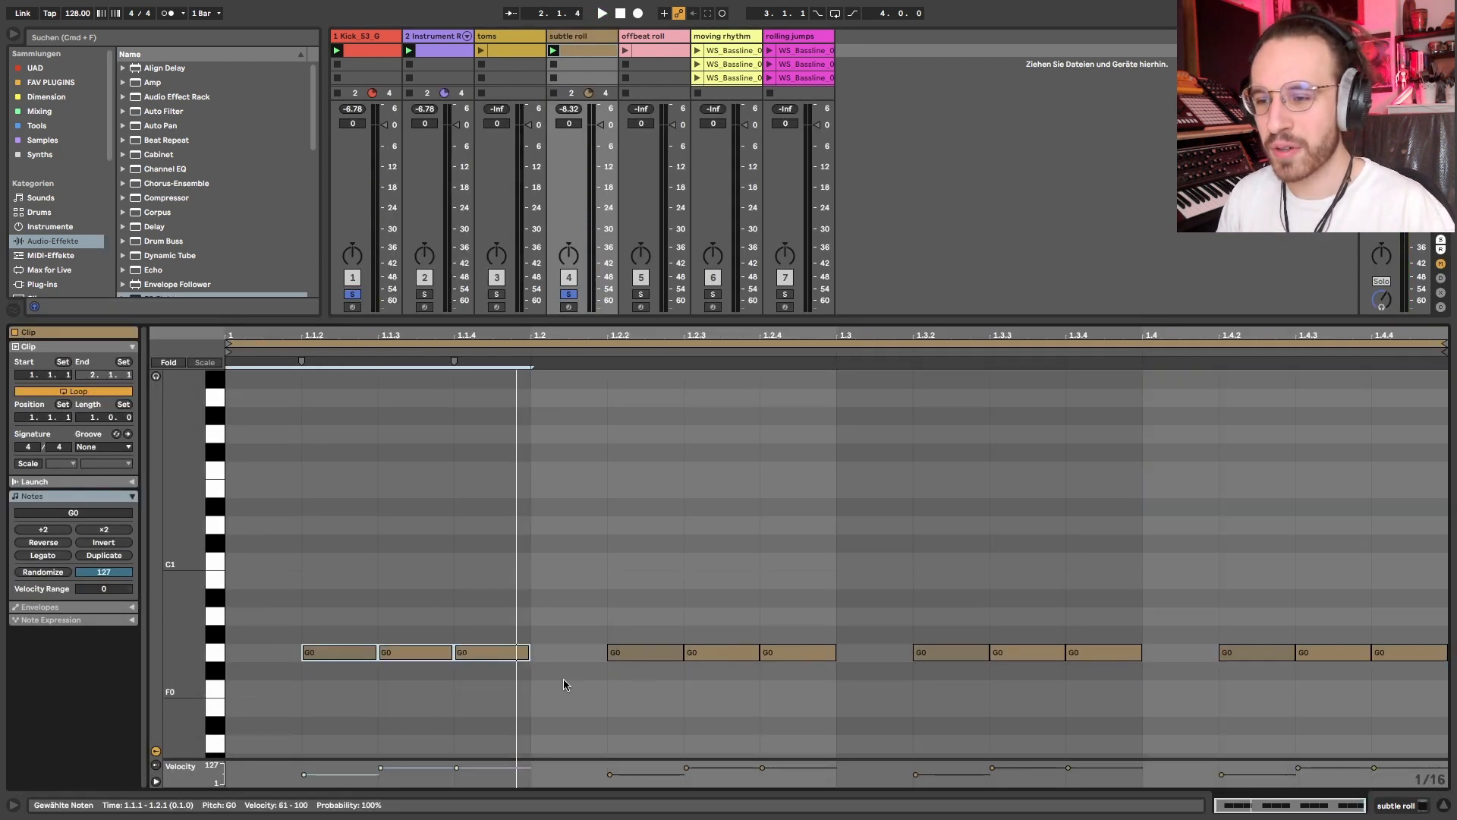
{"action": "left_click_drag", "start_coordinate": [544, 615], "coordinate": [846, 727]}
{"action": "left_click_drag", "start_coordinate": [843, 611], "coordinate": [1384, 692]}
{"action": "left_click", "coordinate": [785, 475]}
{"action": "key", "text": "shift+Tab"}
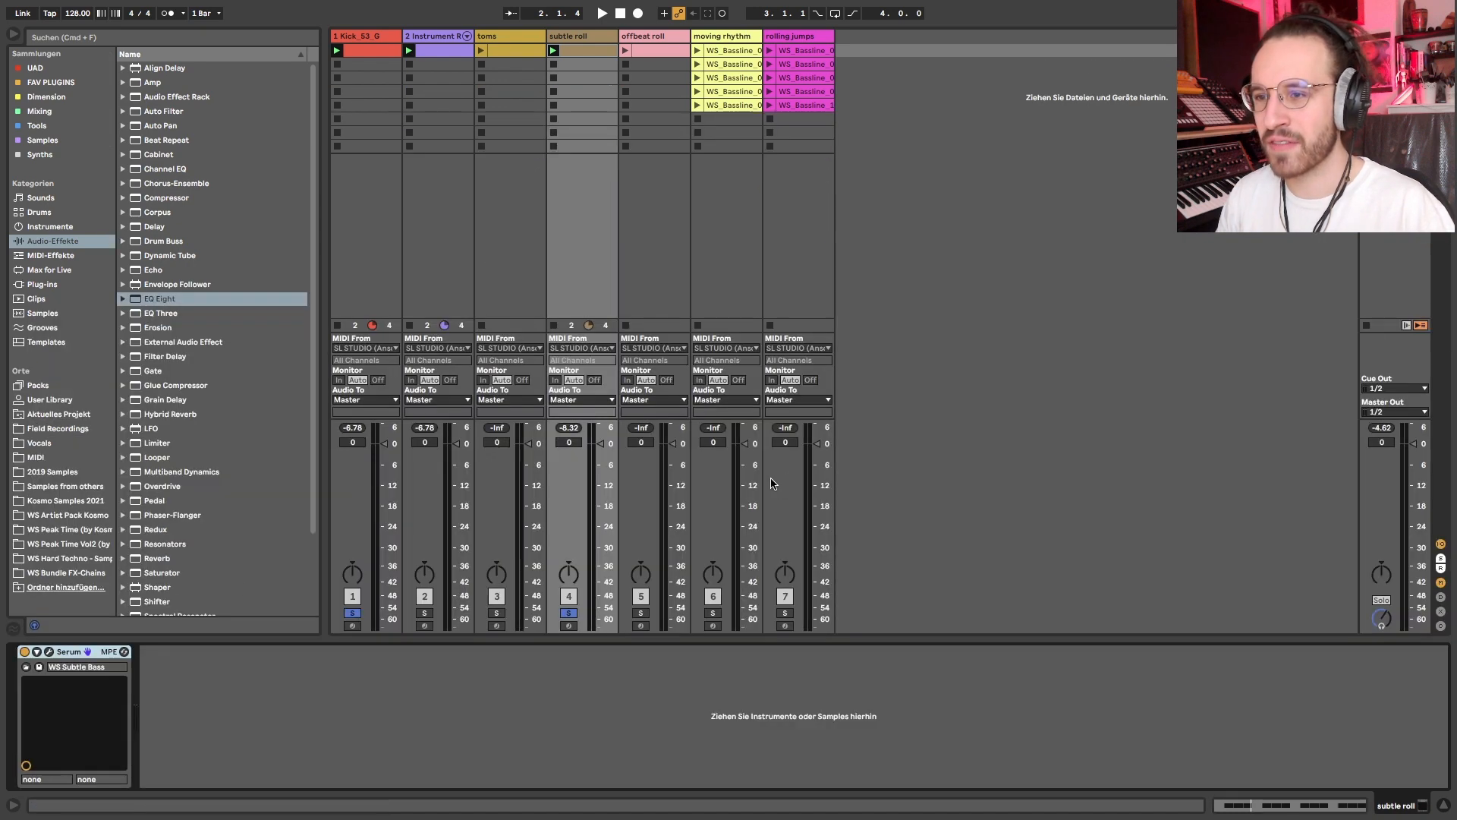
Open the subtle roll track's Serum instrument and examine oscillator A's waveform and Bend control
{"action": "left_click", "coordinate": [49, 652]}
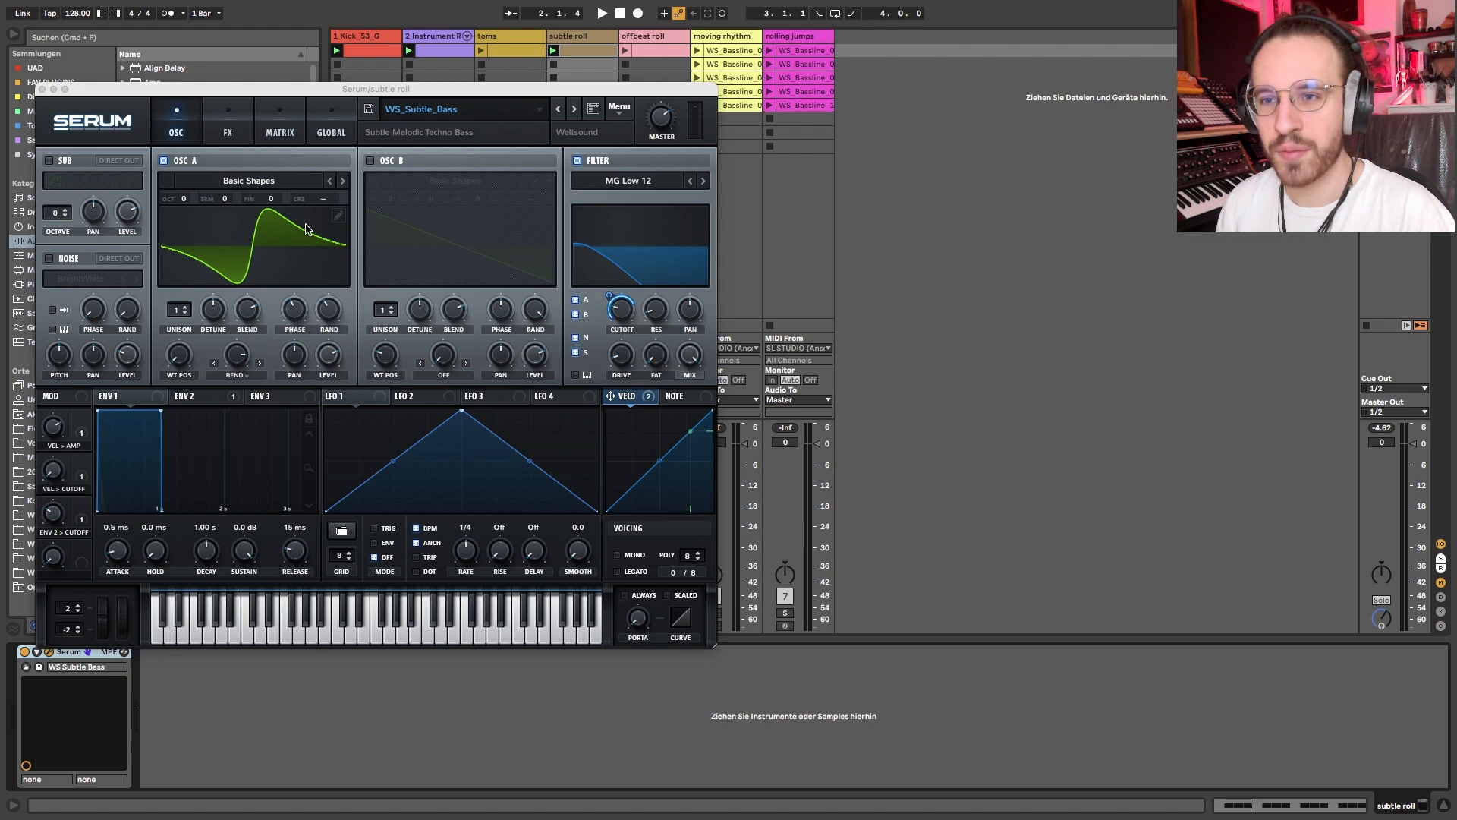
{"action": "left_click", "coordinate": [238, 363]}
{"action": "left_click_drag", "start_coordinate": [239, 363], "coordinate": [218, 340]}
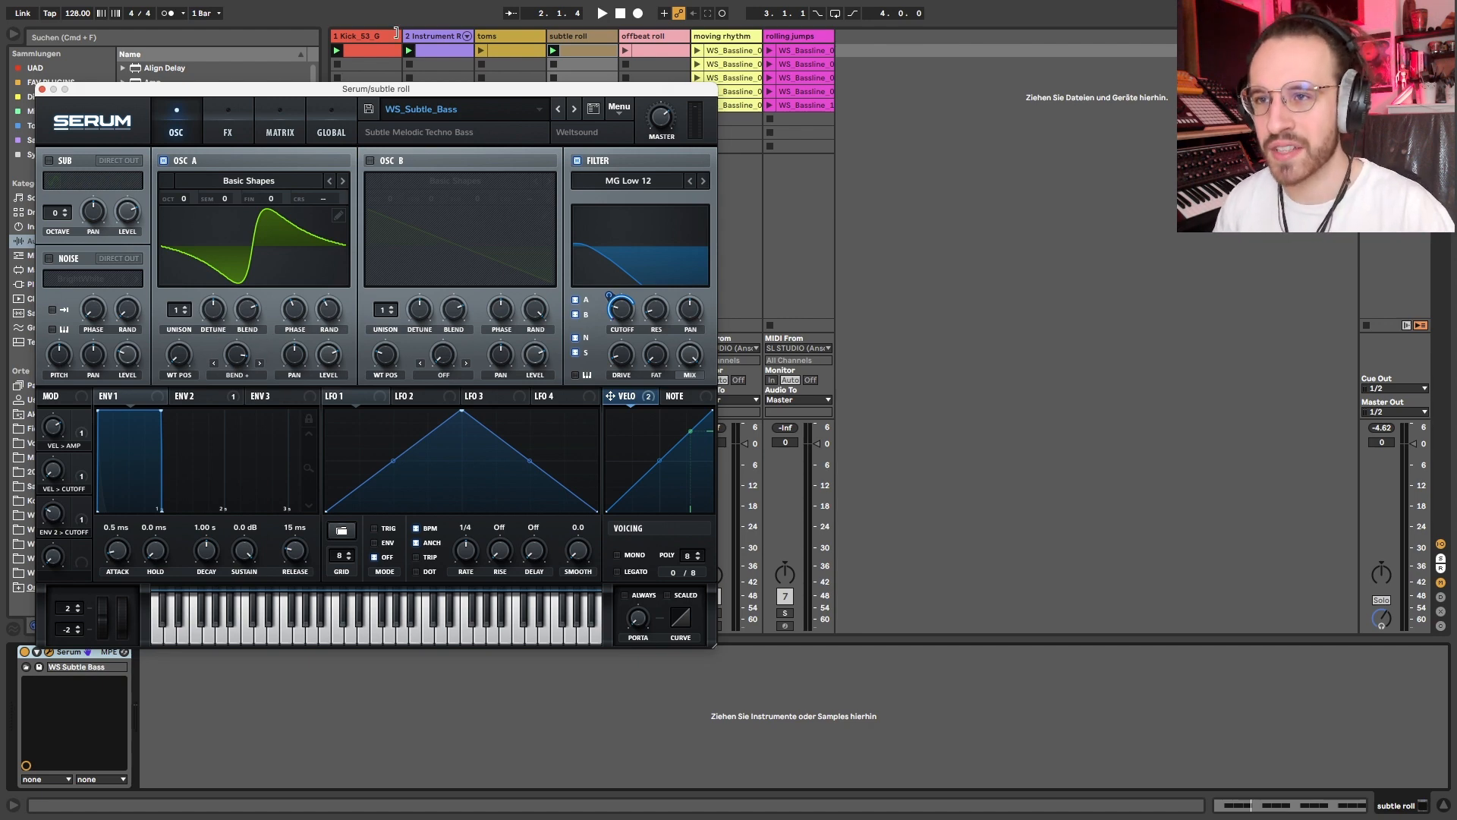
{"action": "left_click", "coordinate": [367, 37]}
{"action": "left_click", "coordinate": [553, 41]}
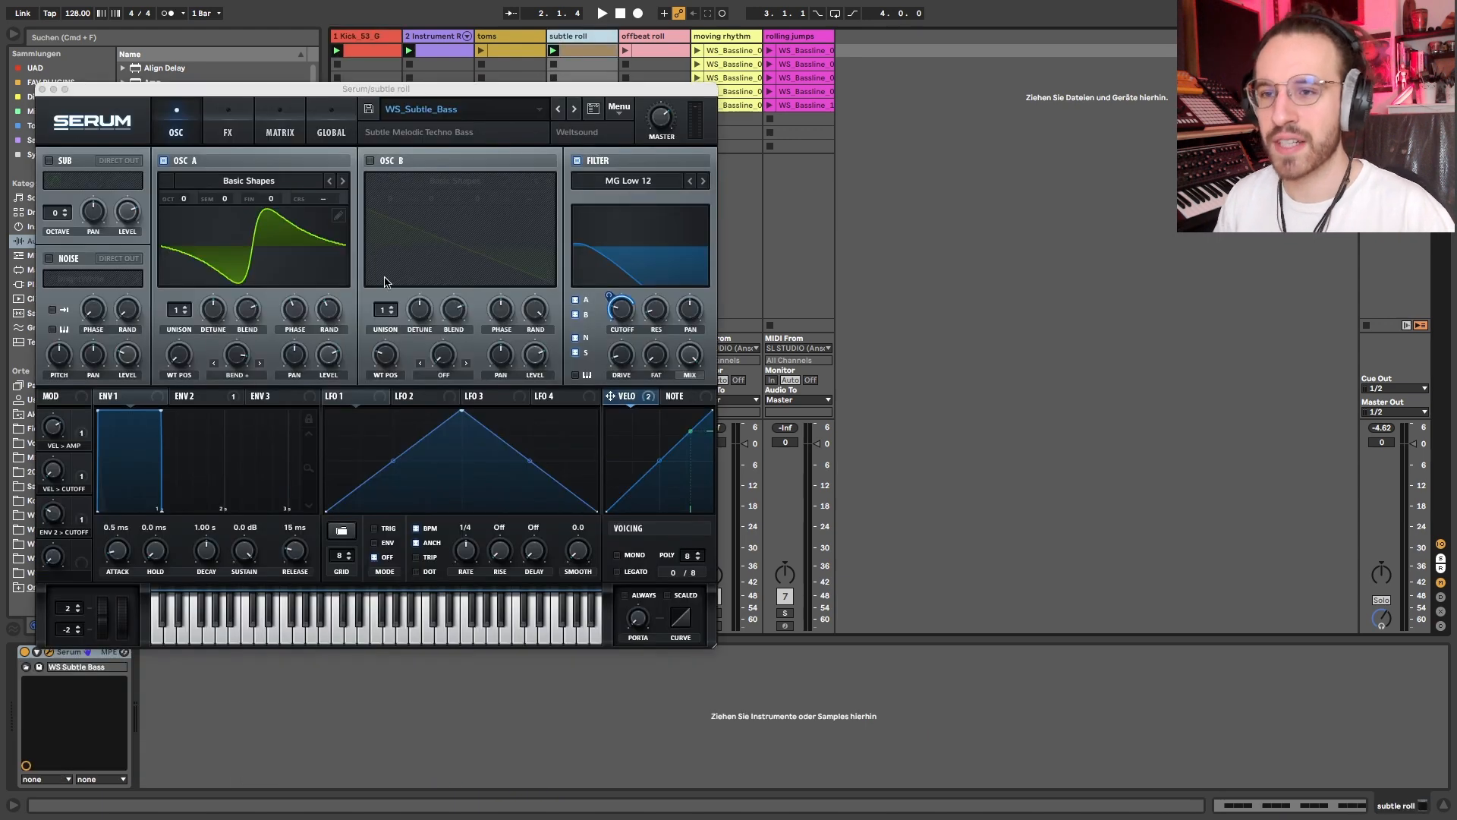
Play back the bass while trying oscillator A with Bend reduced to a plain sine shape, and restore the bent waveform
{"action": "key", "text": "space"}
{"action": "left_click_drag", "start_coordinate": [236, 358], "coordinate": [247, 711]}
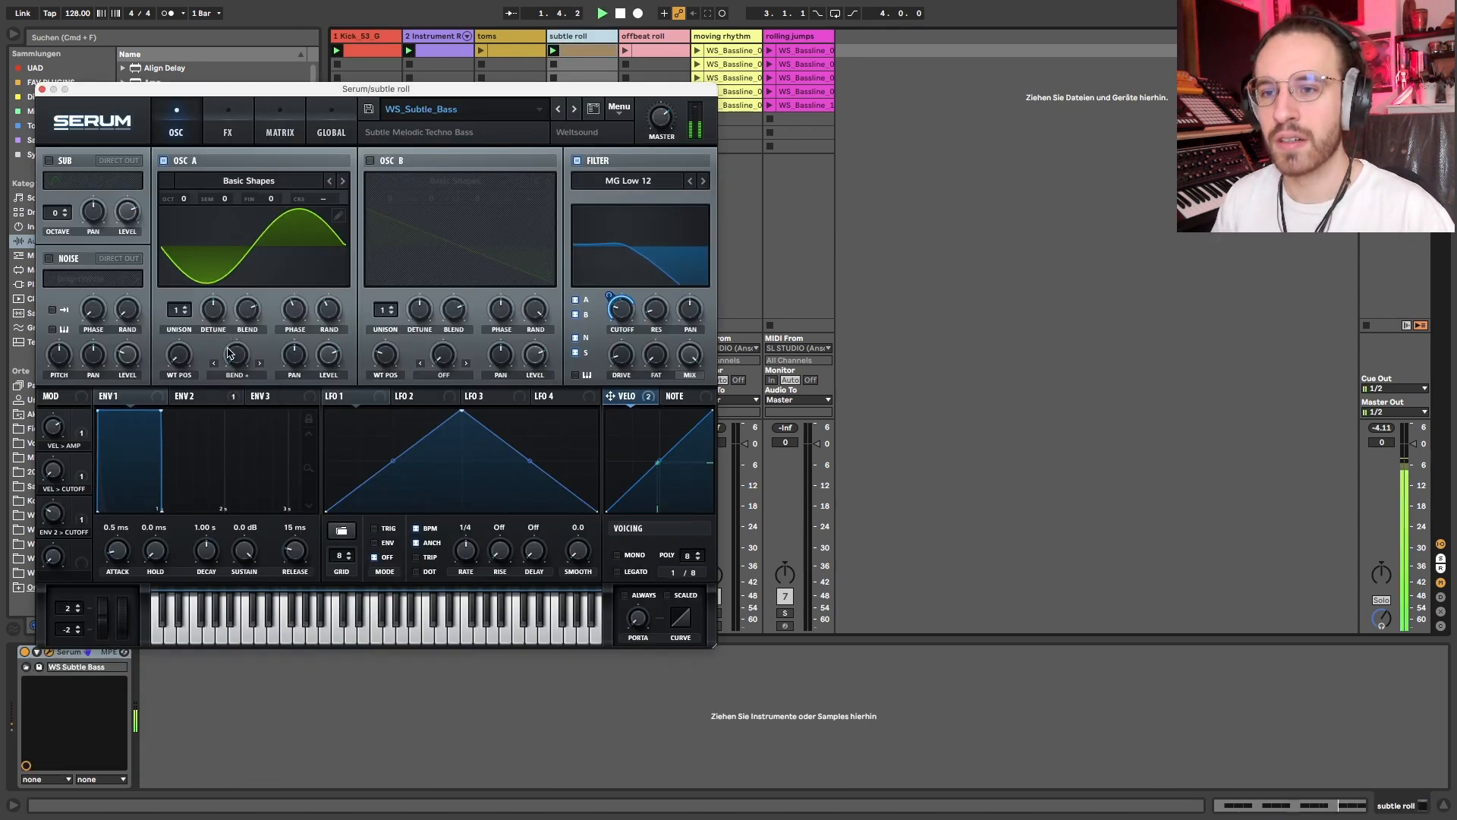
{"action": "left_click_drag", "start_coordinate": [235, 358], "coordinate": [237, 204]}
{"action": "key", "text": "space"}
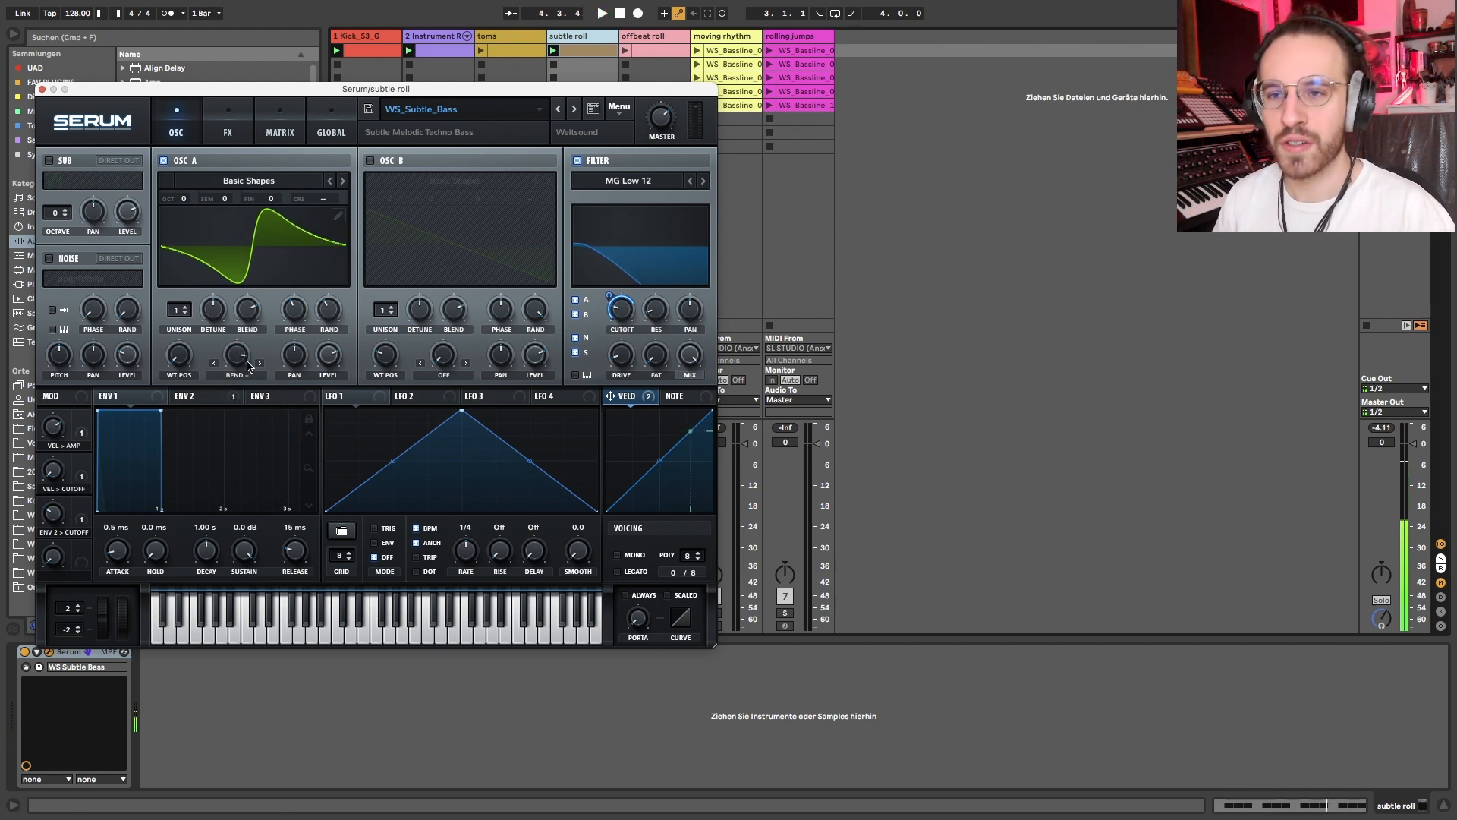
Audition oscillator A with Bend reduced and the wavetable position moved to a saw, restore the bent sine and play it again
{"action": "left_click_drag", "start_coordinate": [237, 356], "coordinate": [241, 809]}
{"action": "left_click_drag", "start_coordinate": [175, 361], "coordinate": [175, 320]}
{"action": "key", "text": "space"}
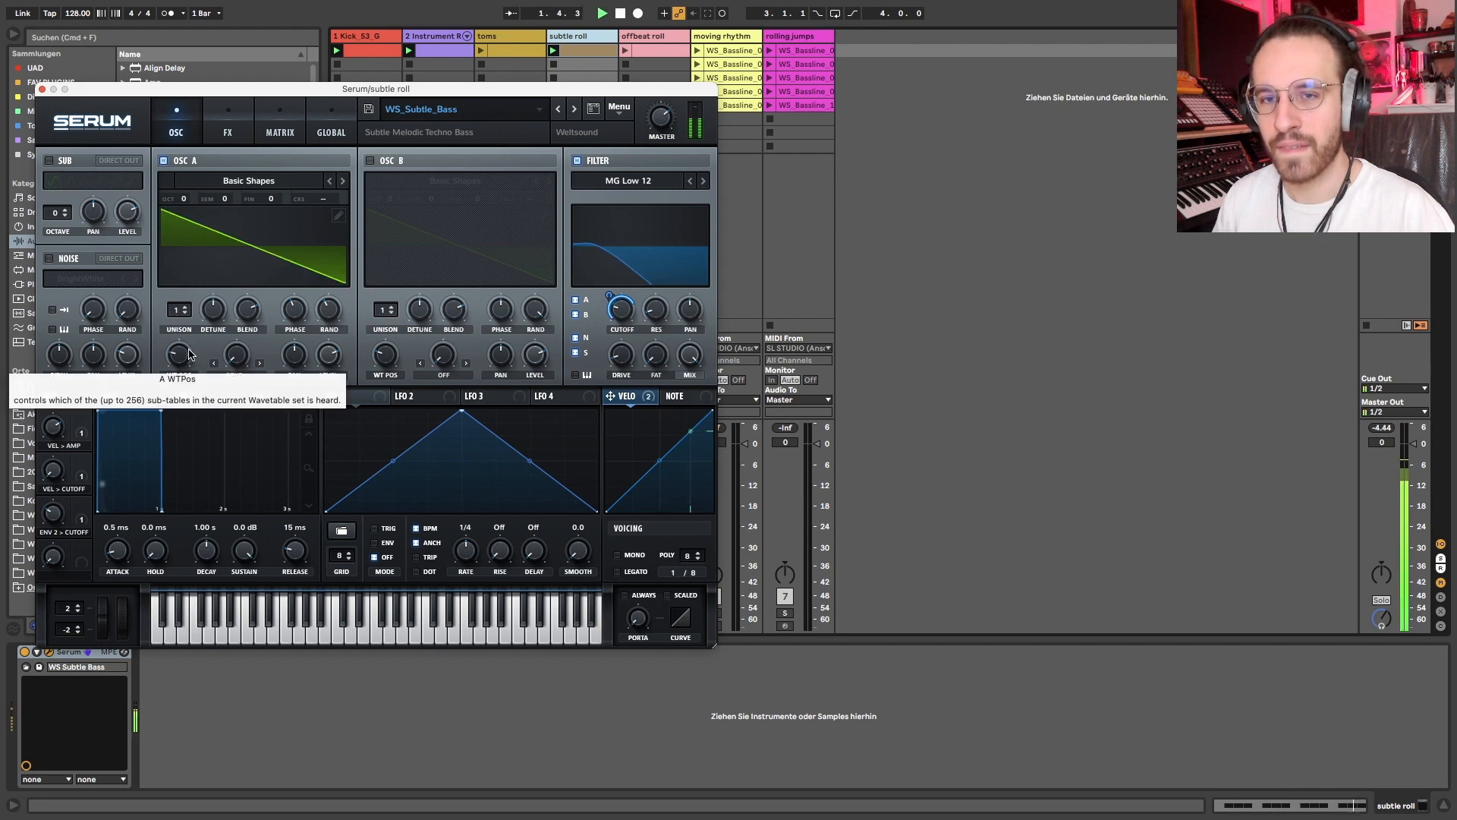
{"action": "key", "text": "space"}
{"action": "left_click_drag", "start_coordinate": [178, 363], "coordinate": [180, 406]}
{"action": "left_click_drag", "start_coordinate": [239, 363], "coordinate": [247, 233]}
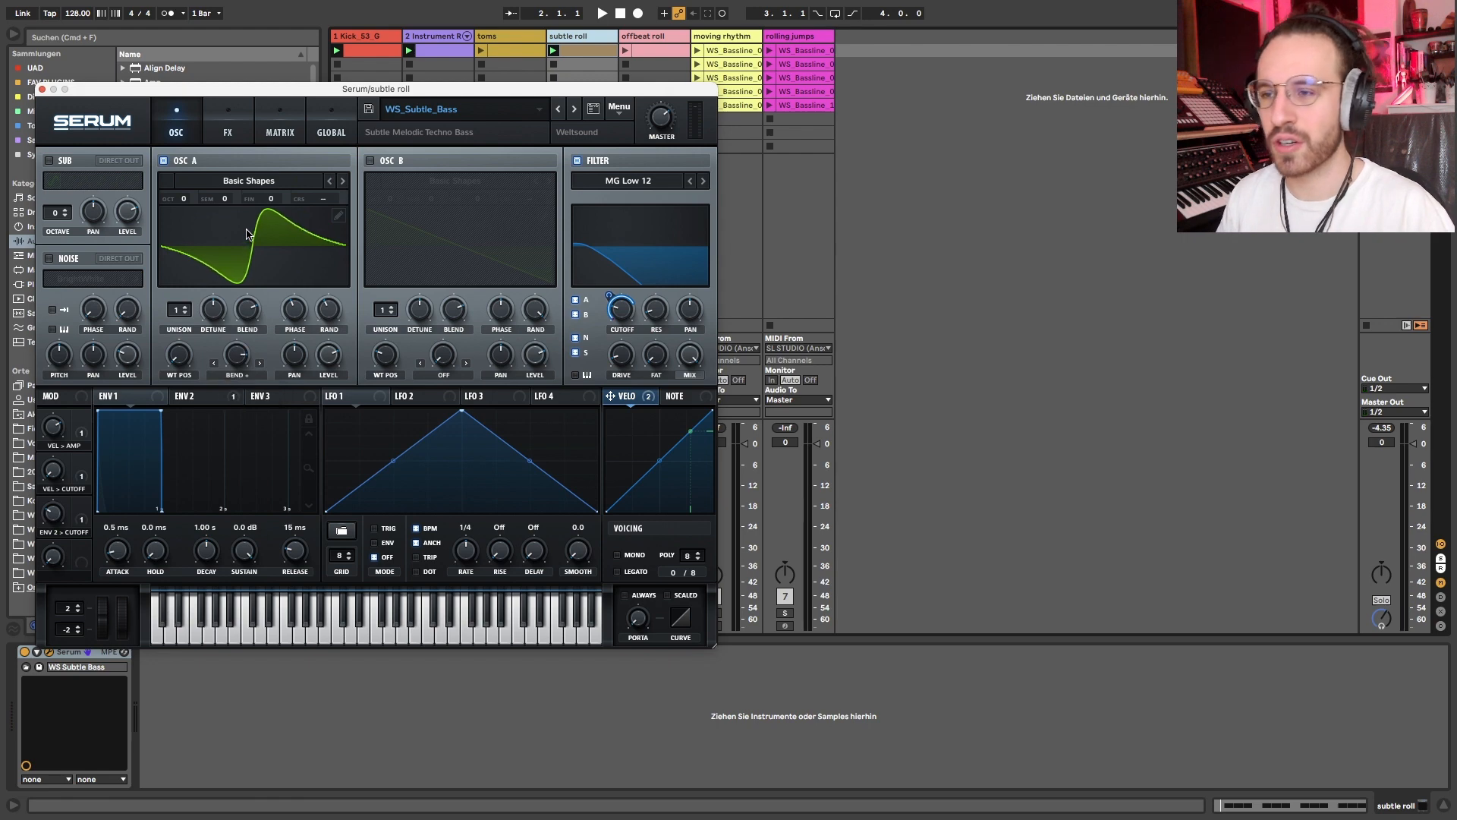
{"action": "key", "text": "space"}
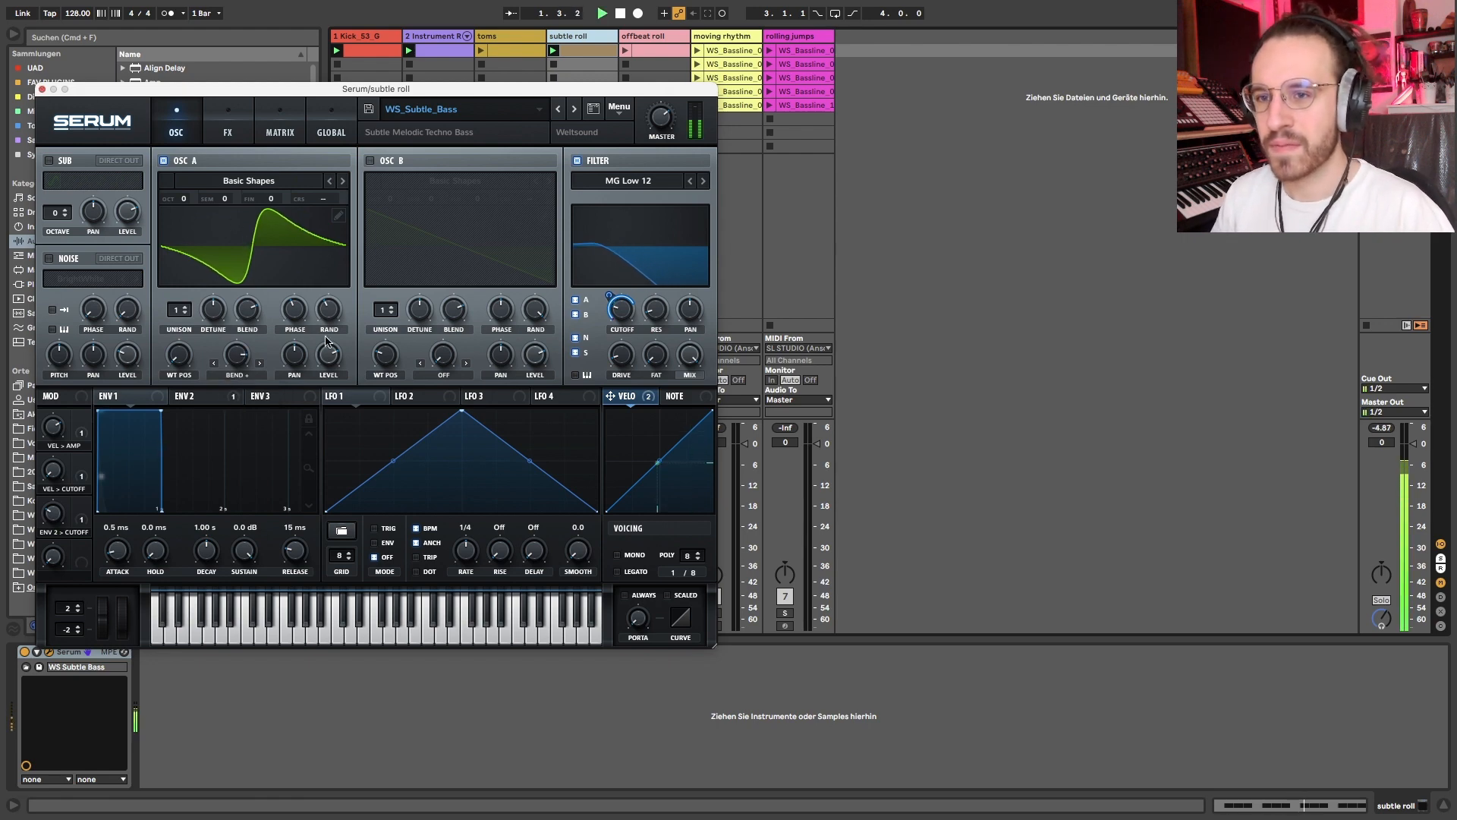
Unsolo the kick and subtle roll tracks and stop the subtle roll clip
{"action": "left_click", "coordinate": [41, 89]}
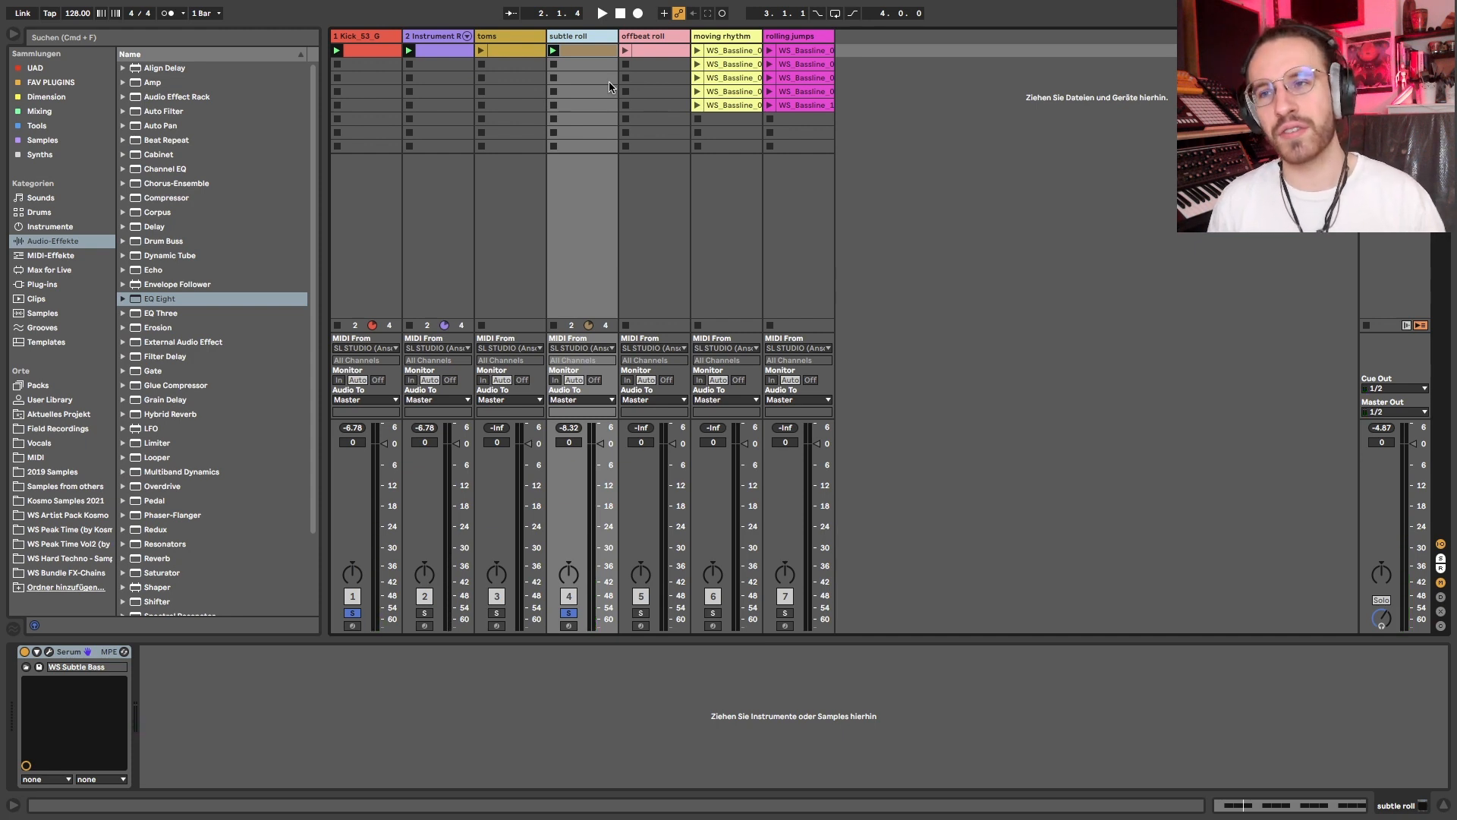
{"action": "left_click", "coordinate": [570, 613]}
{"action": "left_click", "coordinate": [553, 65]}
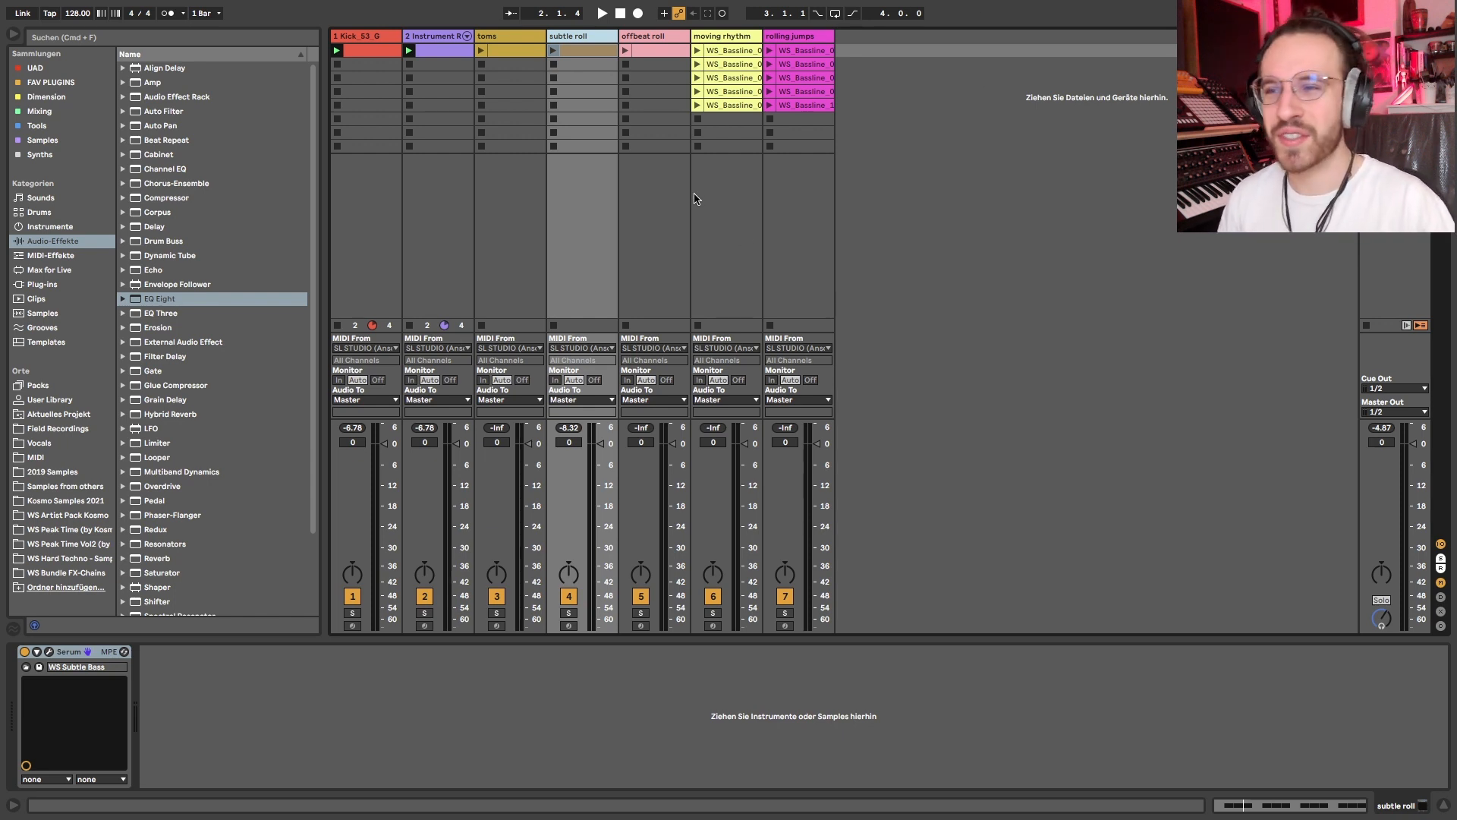
Open the offbeat roll clip's notes and play the clip back over the kick
{"action": "left_click", "coordinate": [651, 38]}
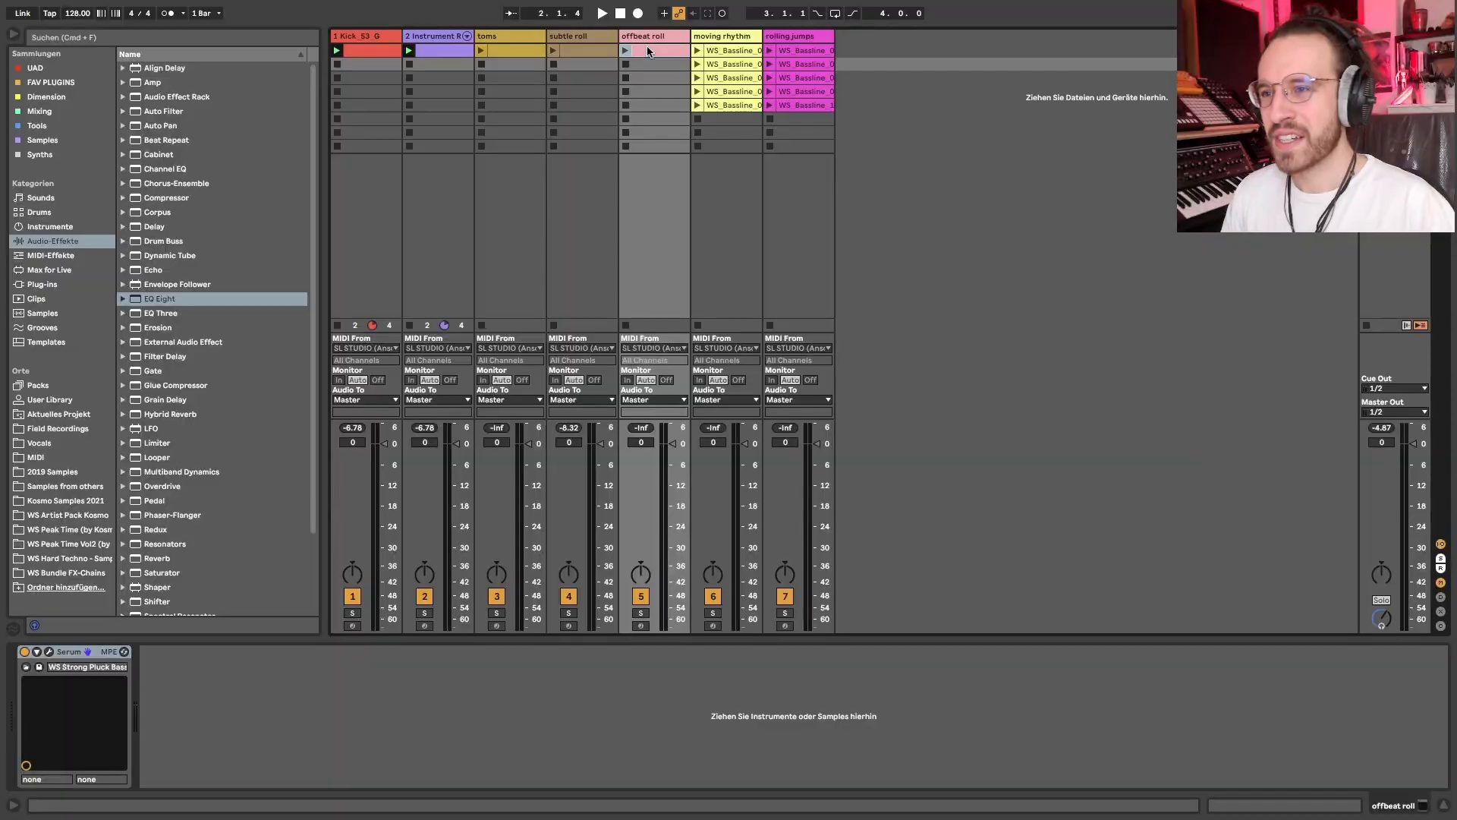
{"action": "left_click", "coordinate": [649, 51]}
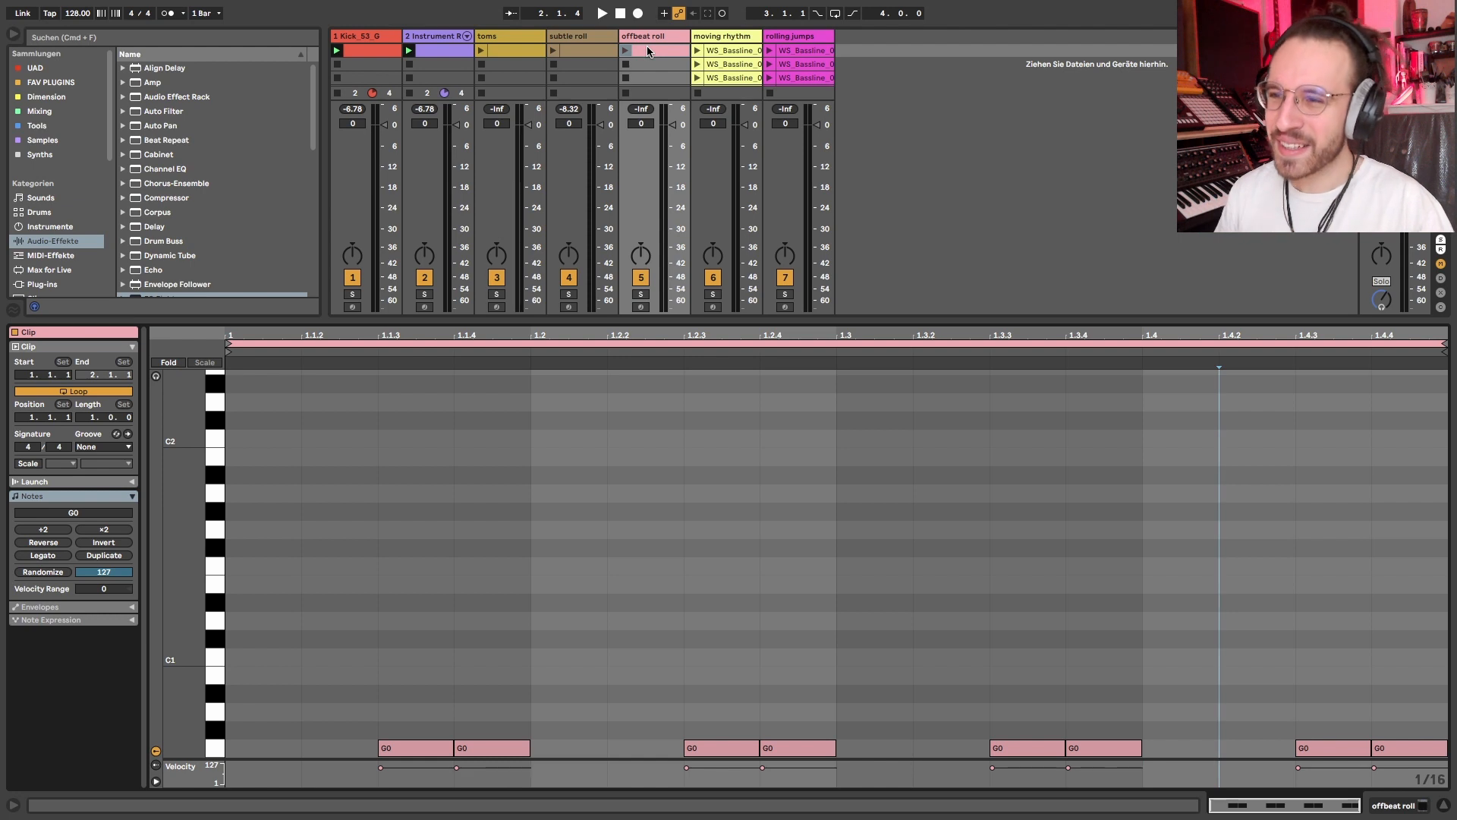
{"action": "left_click", "coordinate": [658, 40]}
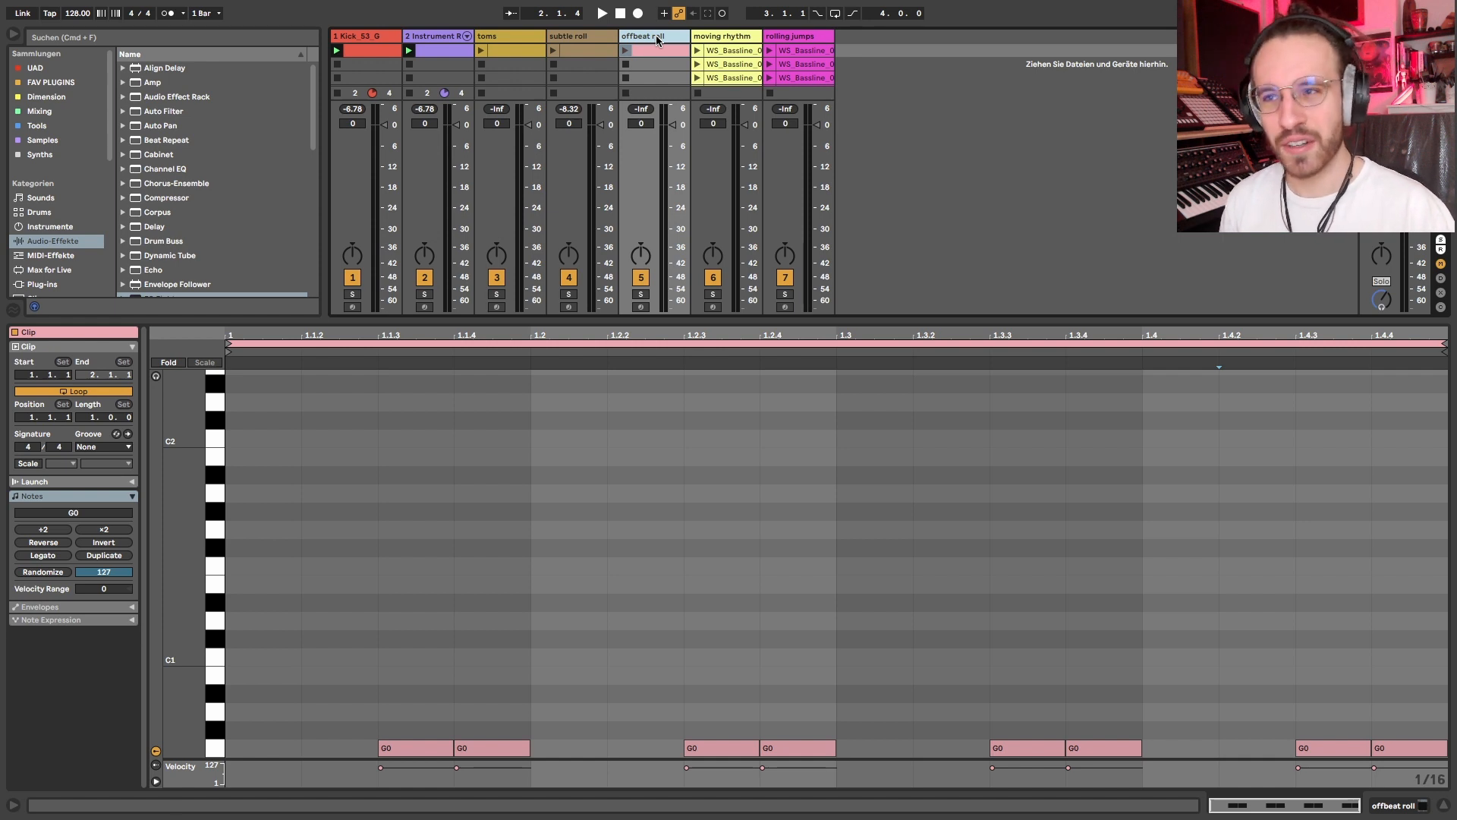
{"action": "key", "text": "Down"}
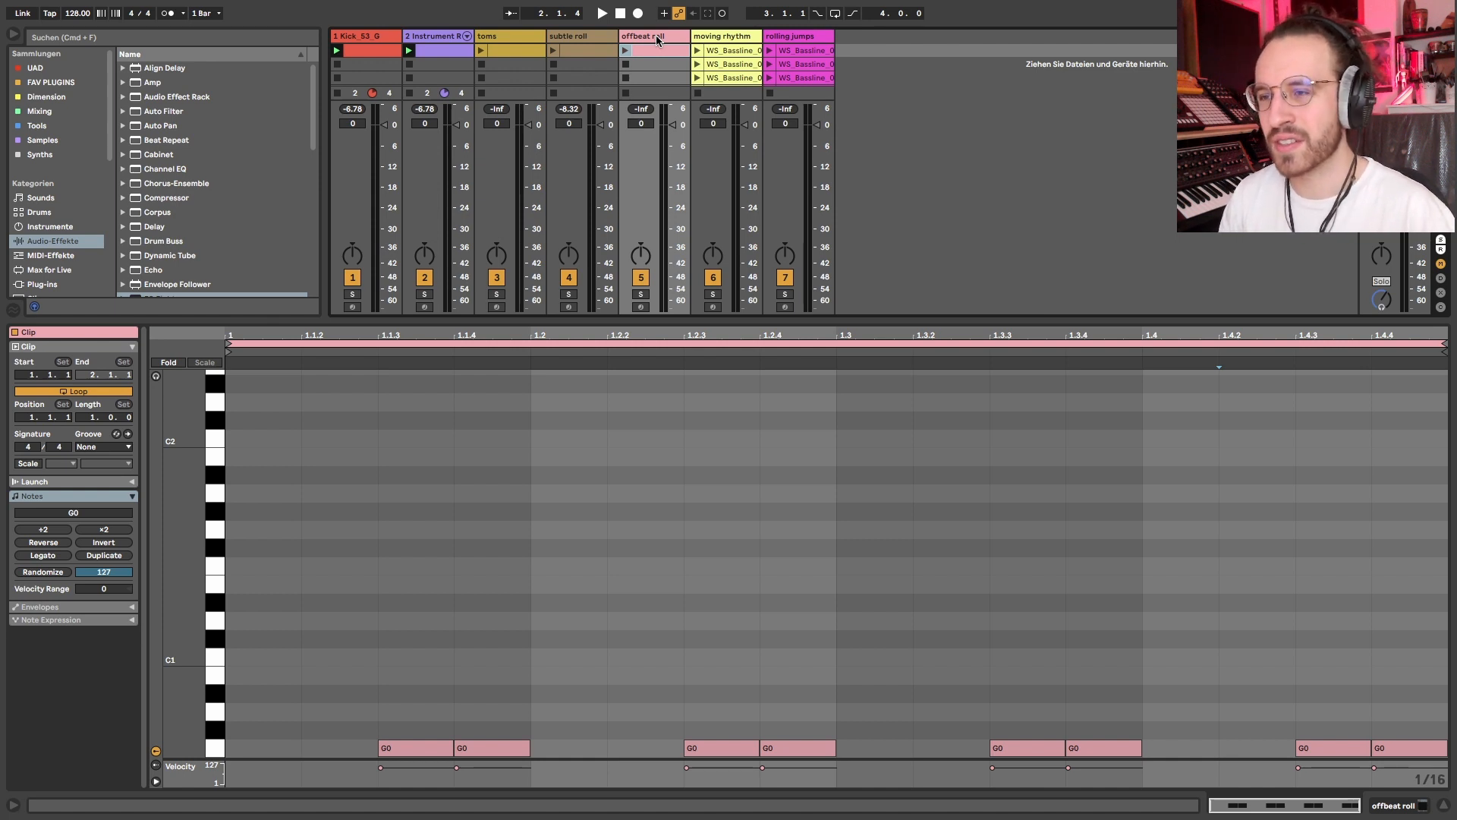
{"action": "key", "text": "space"}
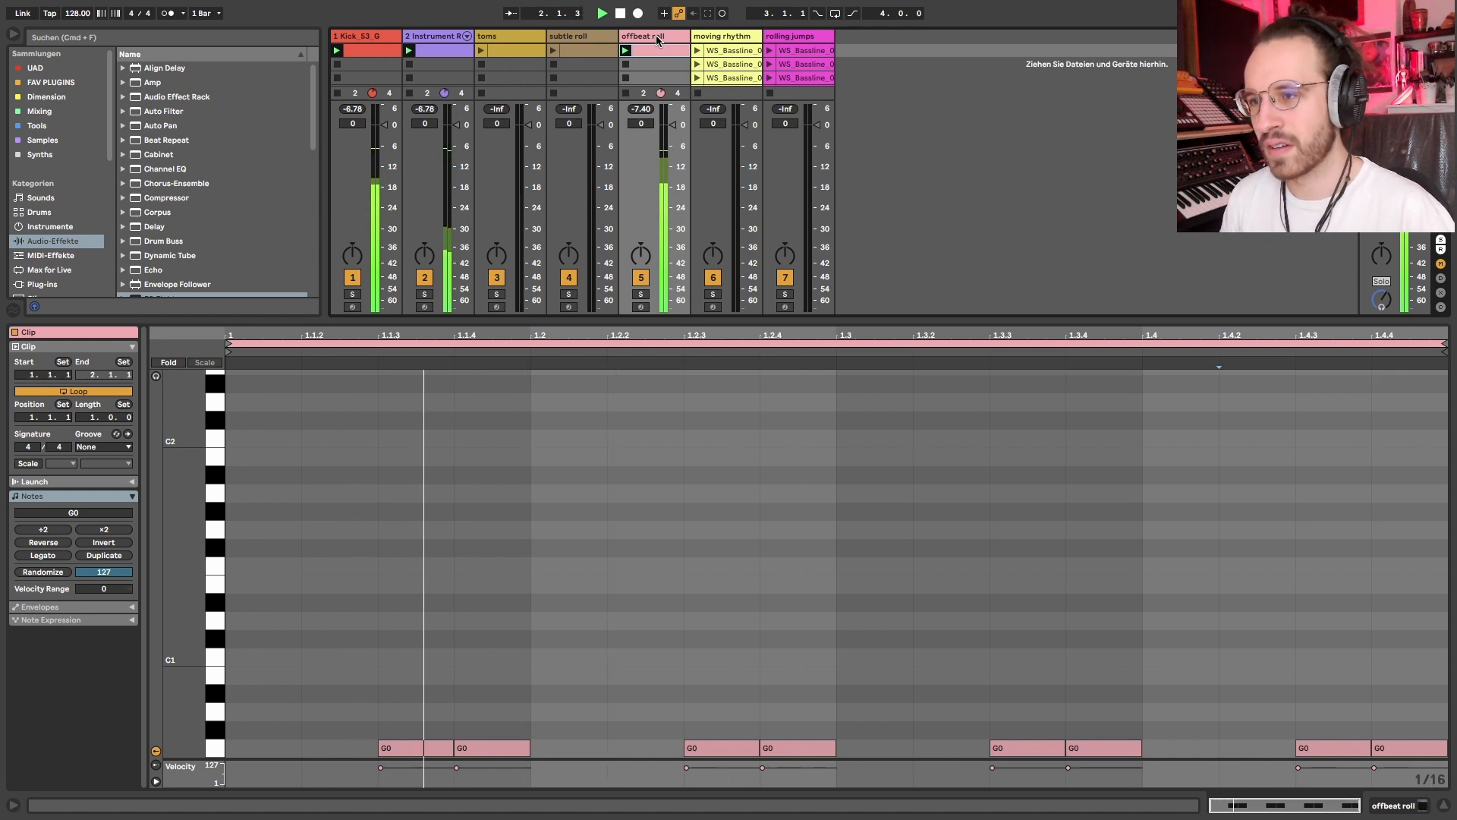
{"action": "key", "text": "space"}
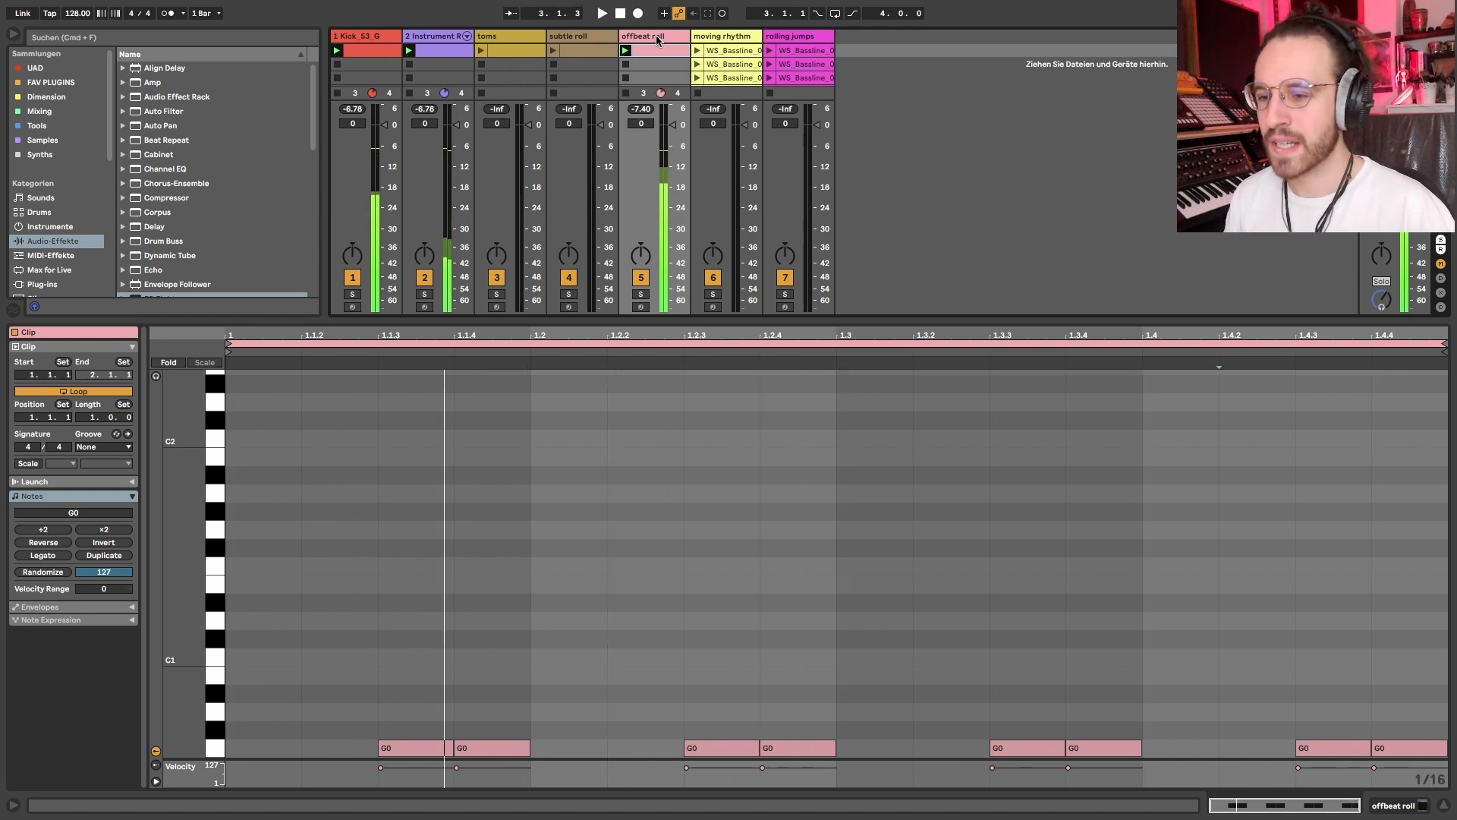
{"action": "key", "text": "Left"}
{"action": "left_click", "coordinate": [649, 63]}
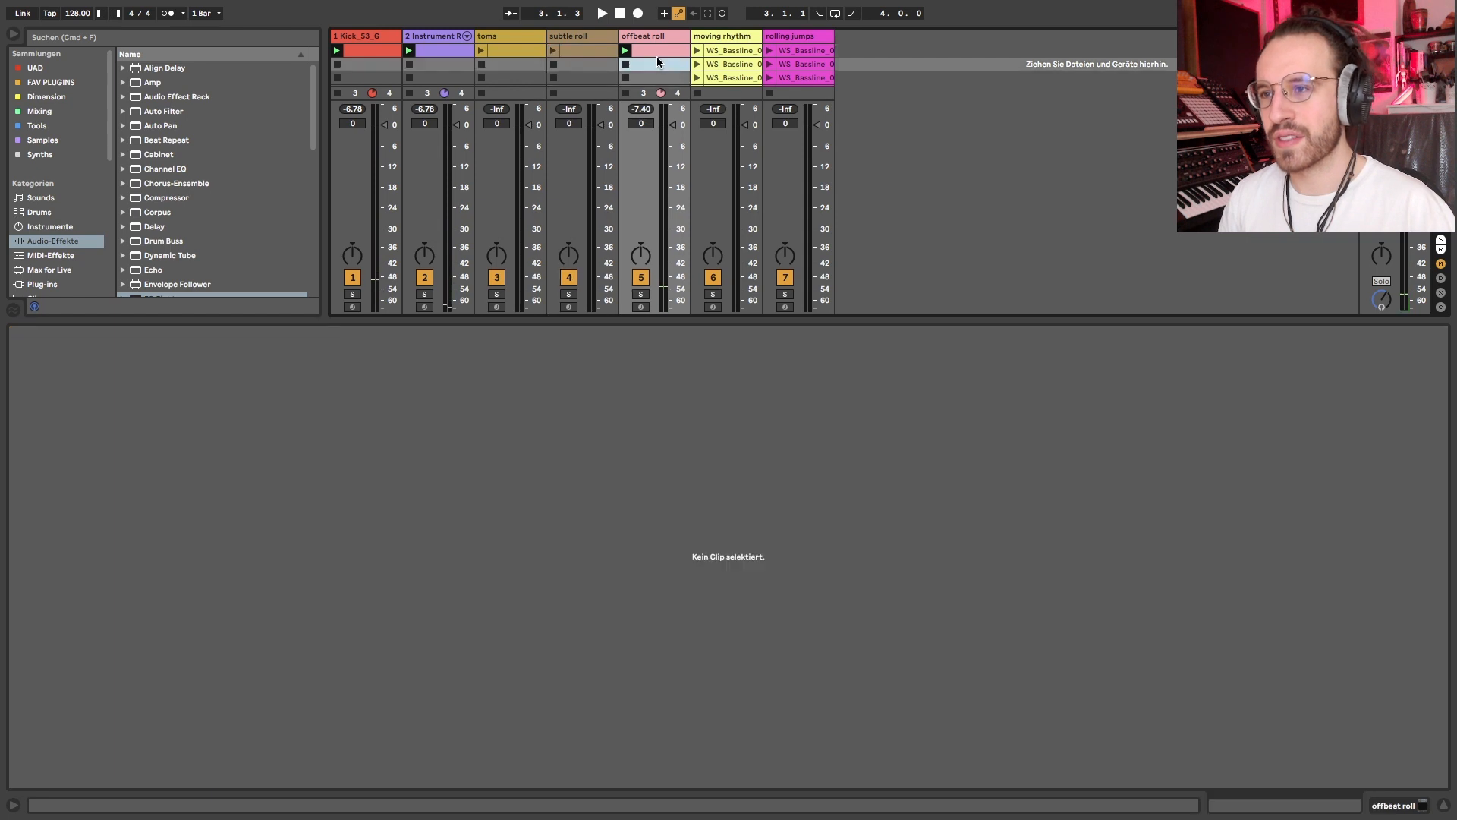
{"action": "left_click", "coordinate": [650, 53]}
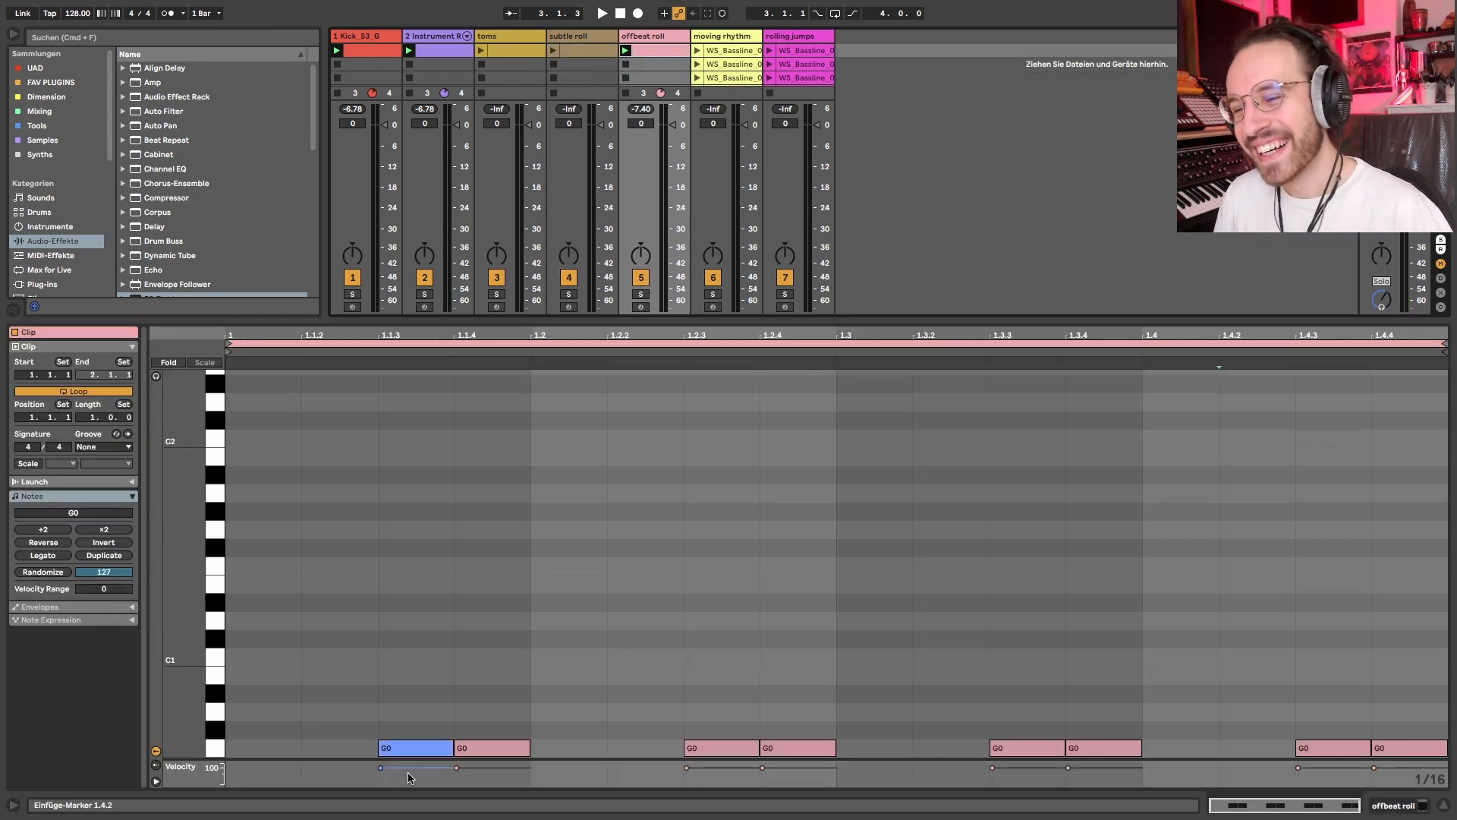
Examine the offbeat roll track's Serum patch, checking the oscillator A shape and the short Envelope 2 while auditioning the bass
{"action": "key", "text": "shift+Tab"}
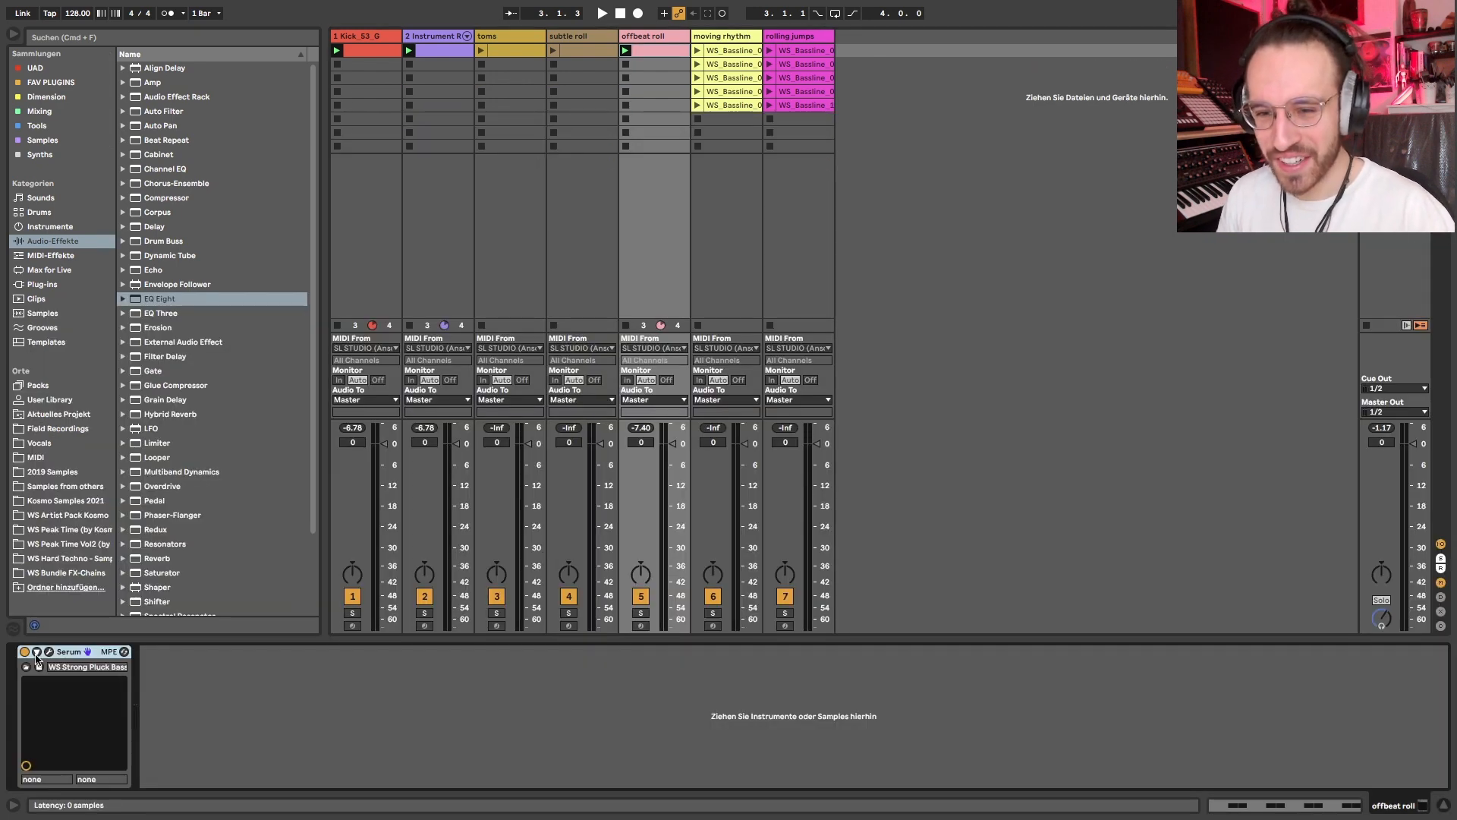
{"action": "left_click", "coordinate": [60, 646]}
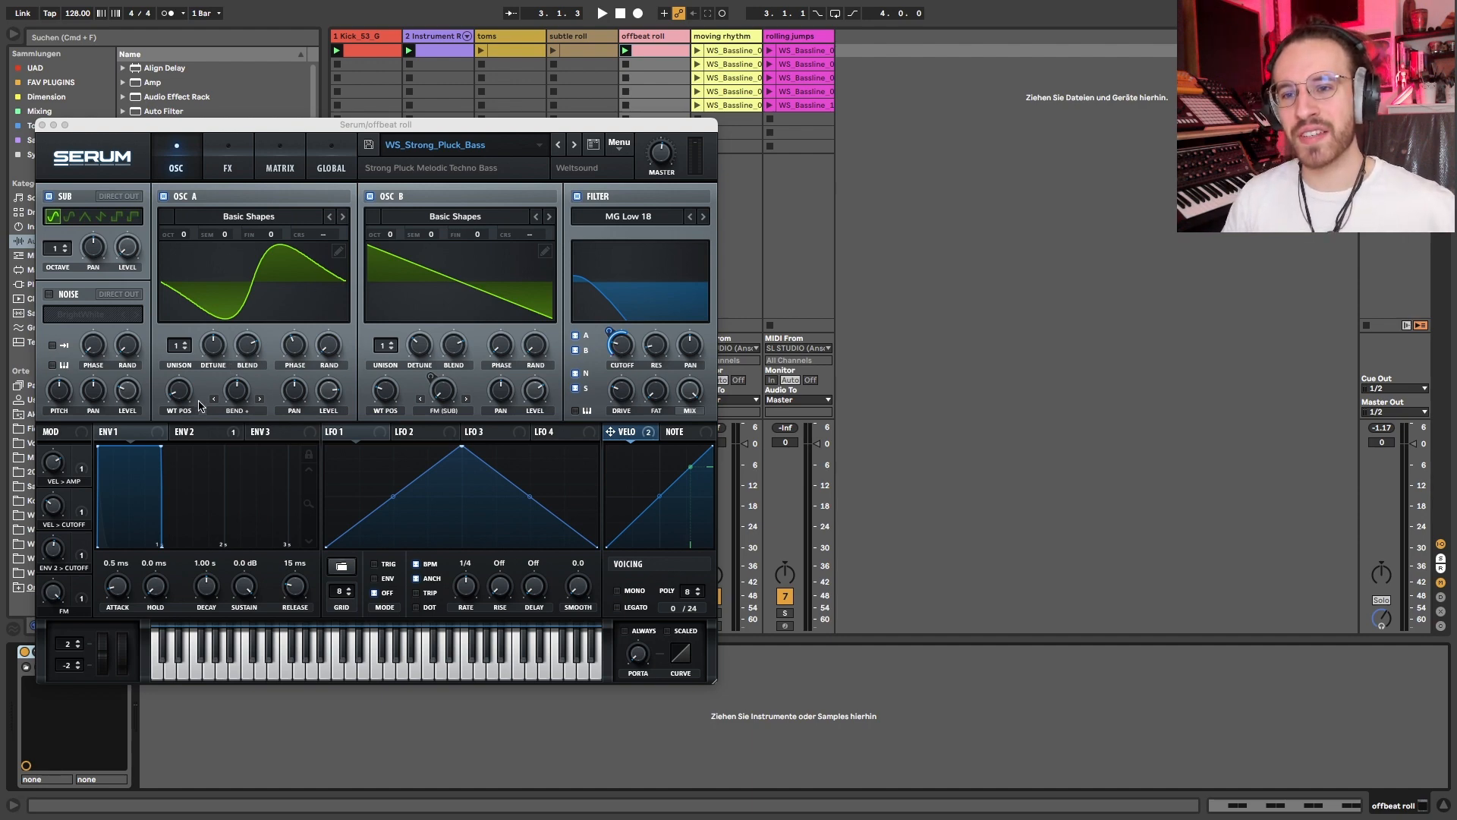
{"action": "mouse_move", "coordinate": [238, 393]}
{"action": "left_mouse_down"}
{"action": "mouse_move", "coordinate": [234, 470]}
{"action": "mouse_move", "coordinate": [237, 388]}
{"action": "left_mouse_up"}
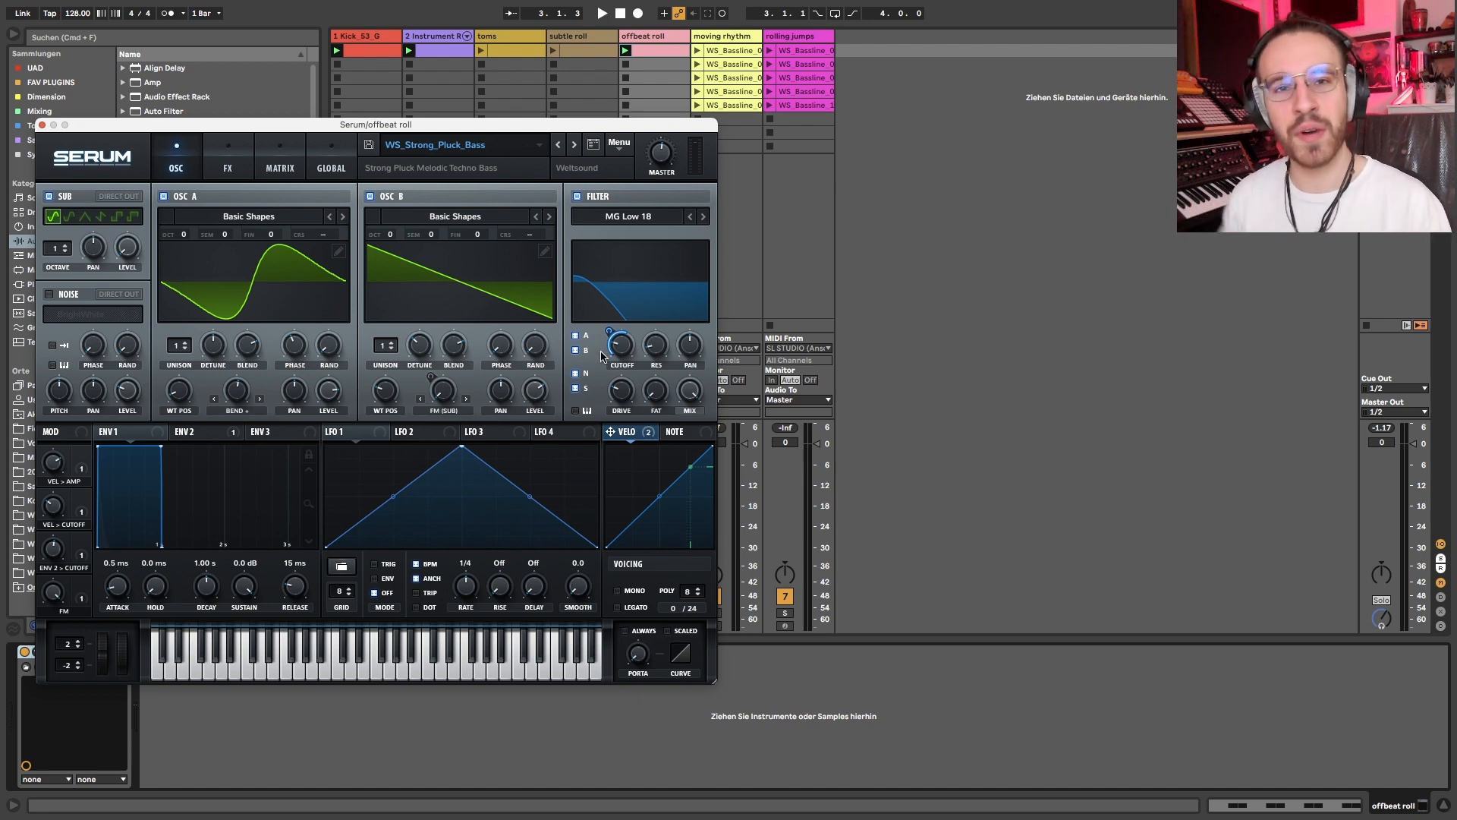
{"action": "key", "text": "space"}
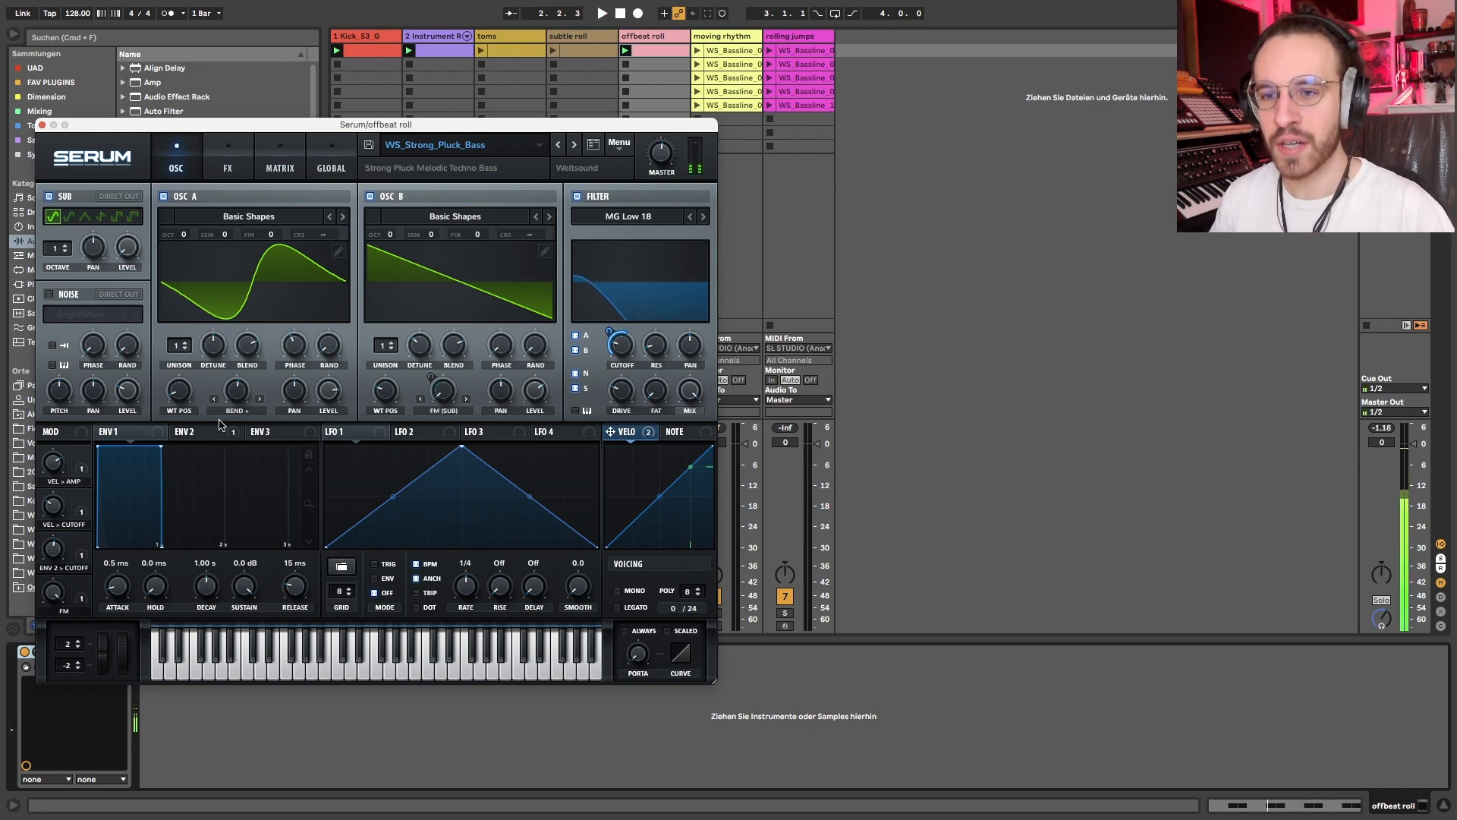
{"action": "left_click", "coordinate": [195, 431]}
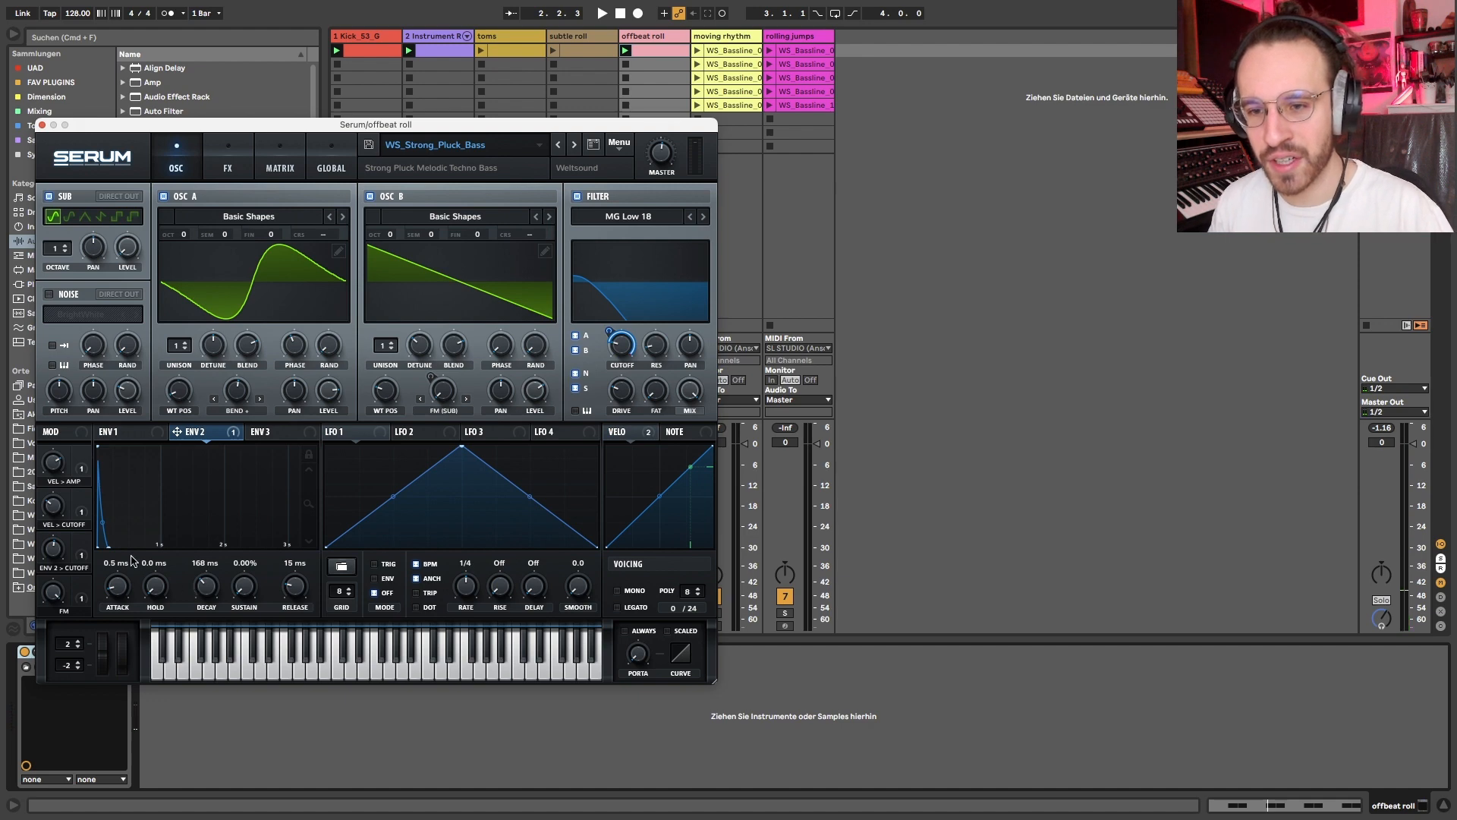
{"action": "left_click", "coordinate": [117, 431]}
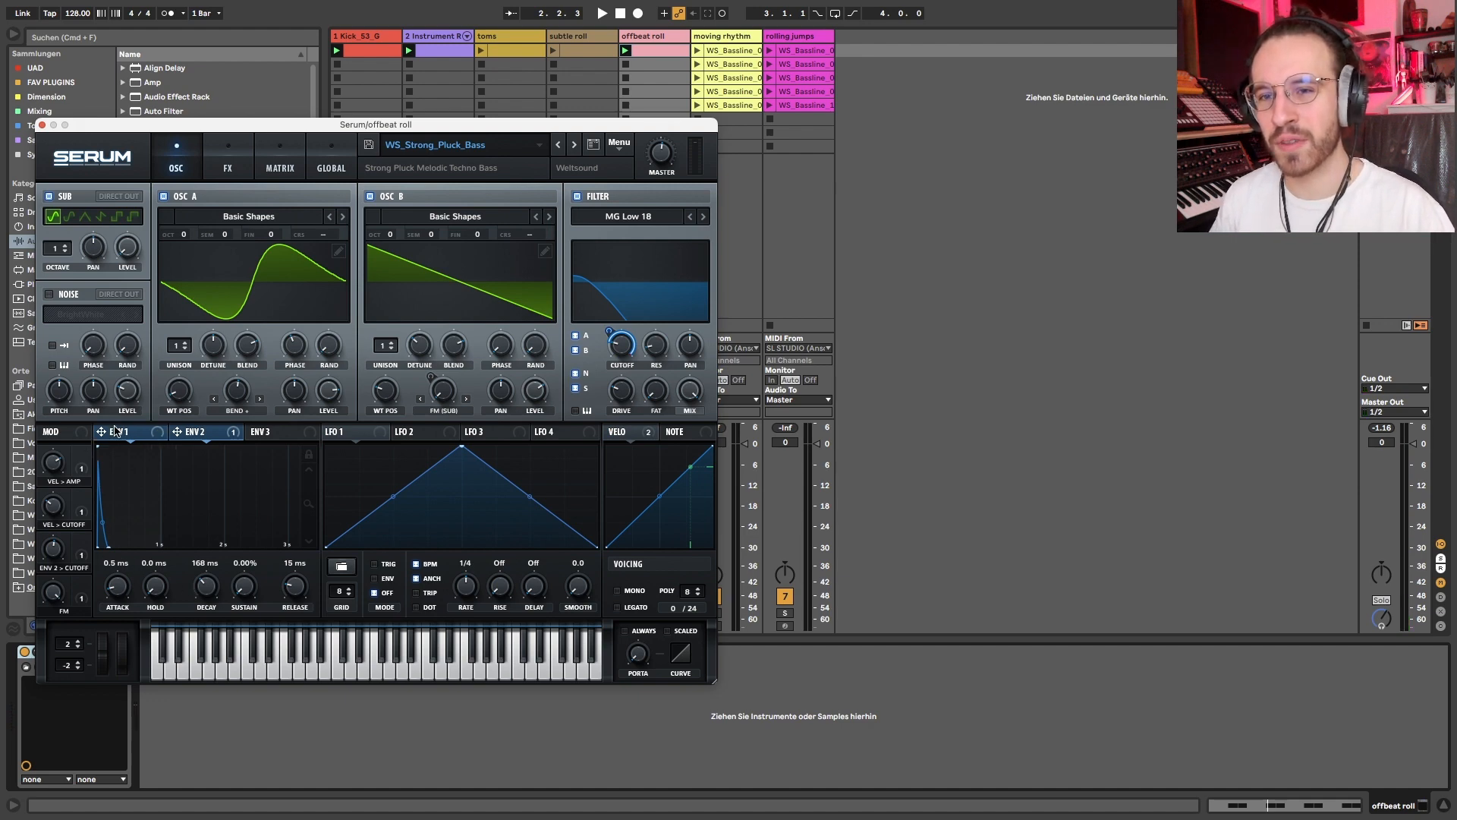
{"action": "left_click", "coordinate": [42, 125]}
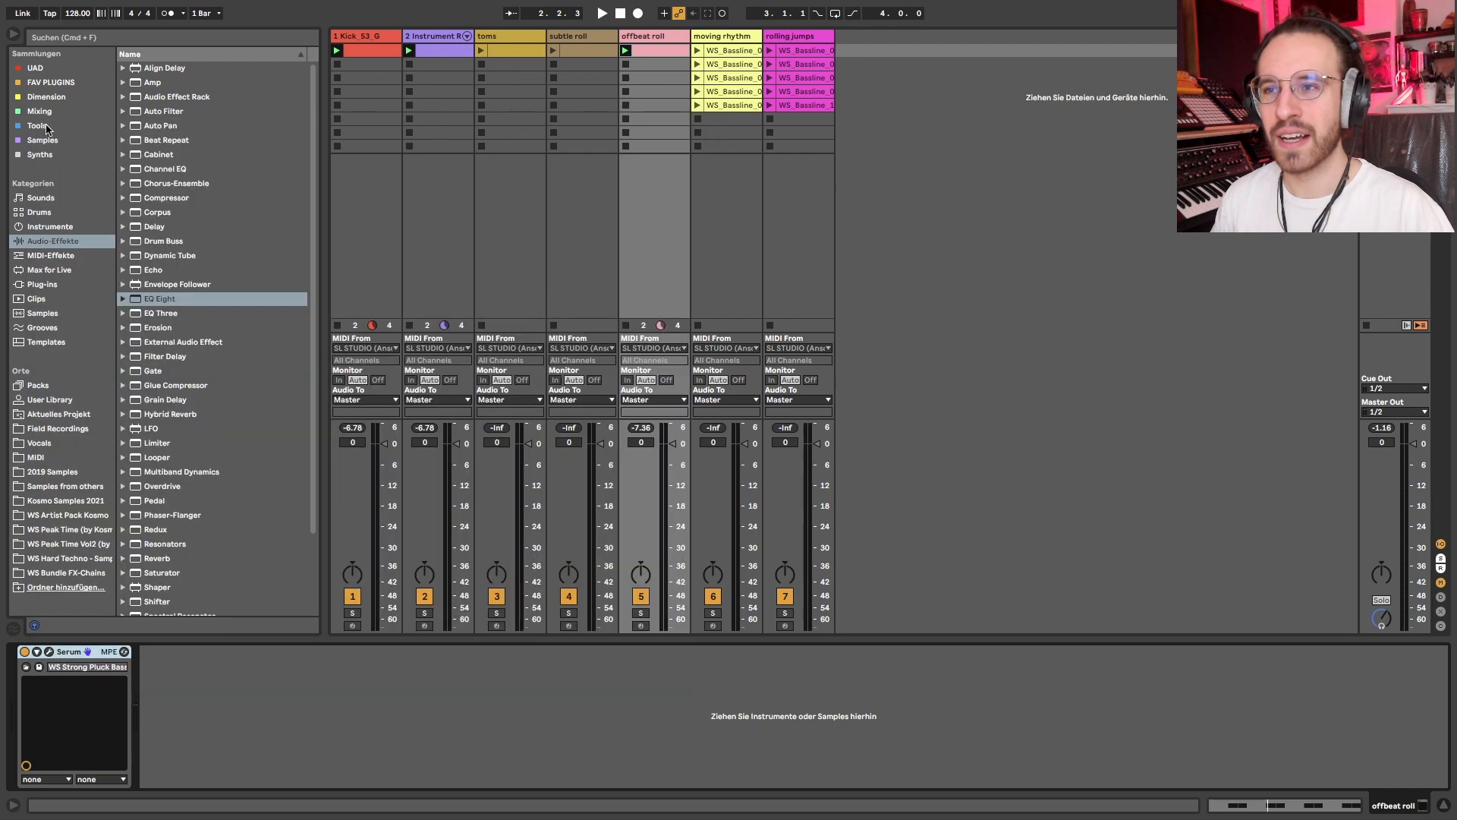
Try a quieter G0 note at 1.1.2 with velocity 54, repeat the beat pattern across the bar, and play it
{"action": "left_click", "coordinate": [644, 47]}
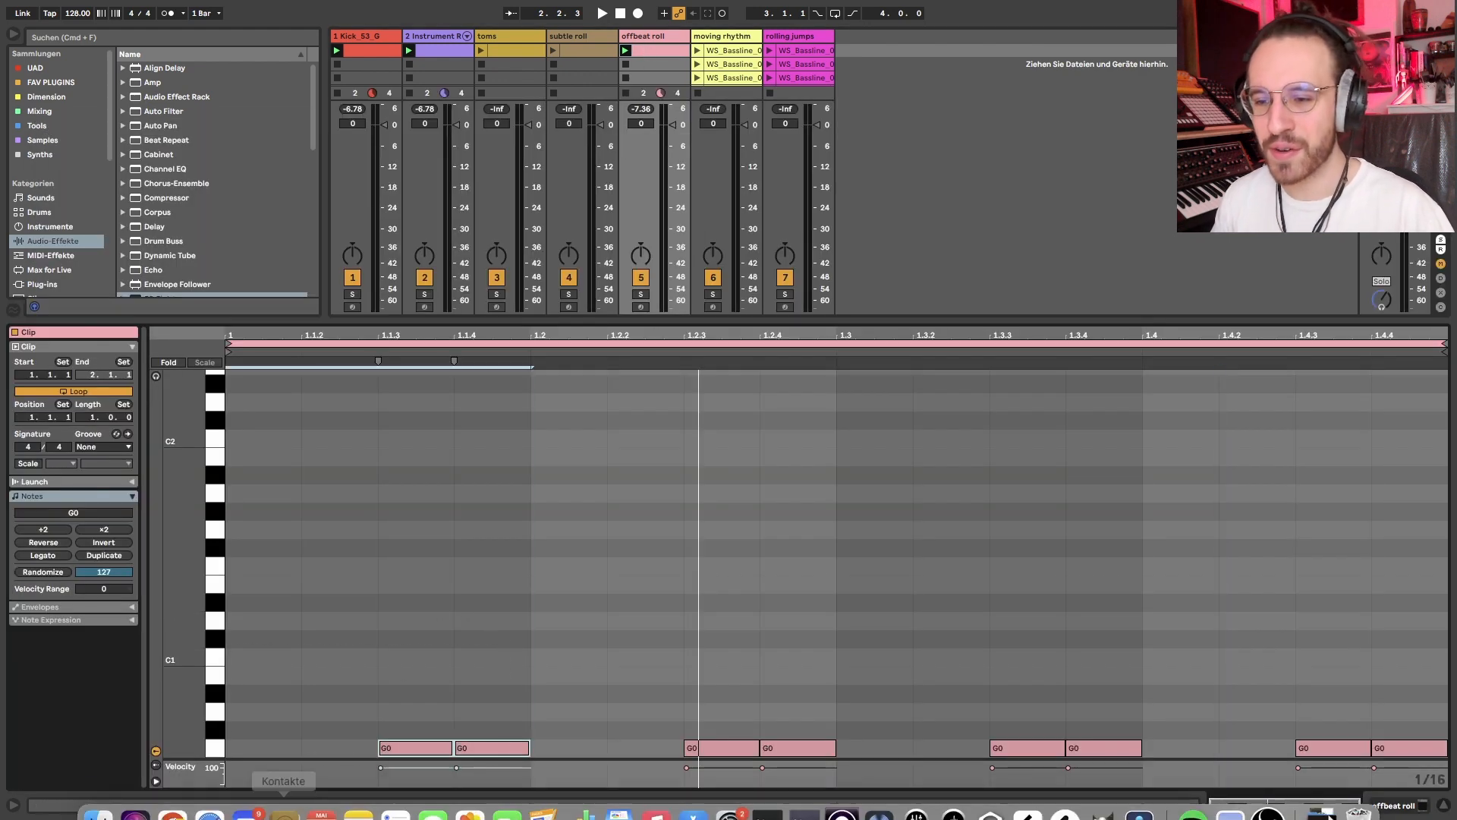
{"action": "double_click", "coordinate": [322, 747]}
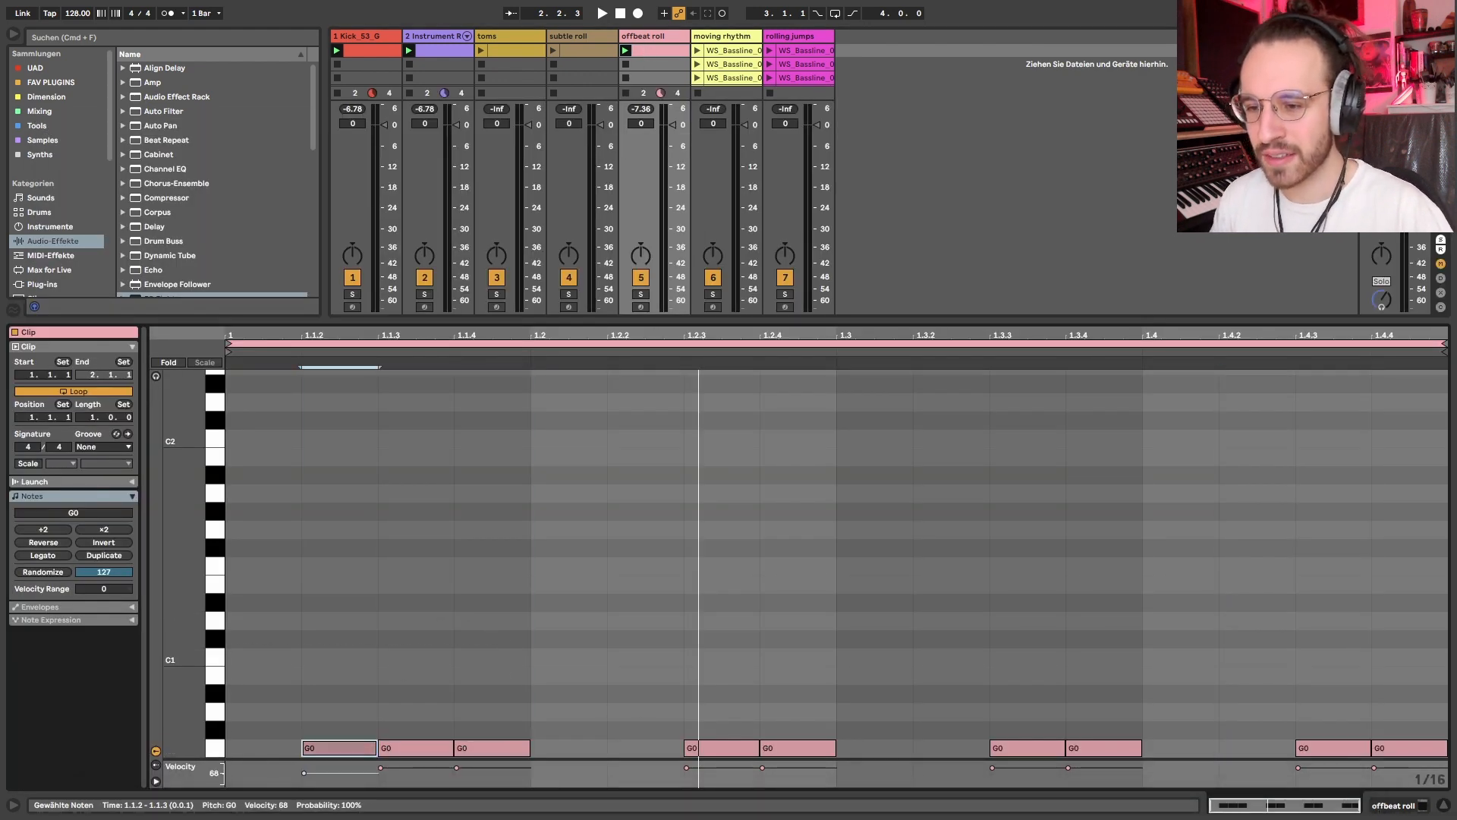
{"action": "left_click_drag", "start_coordinate": [478, 709], "coordinate": [255, 755]}
{"action": "key", "text": "super+d"}
{"action": "key", "text": "super+d"}
{"action": "key", "text": "super+d"}
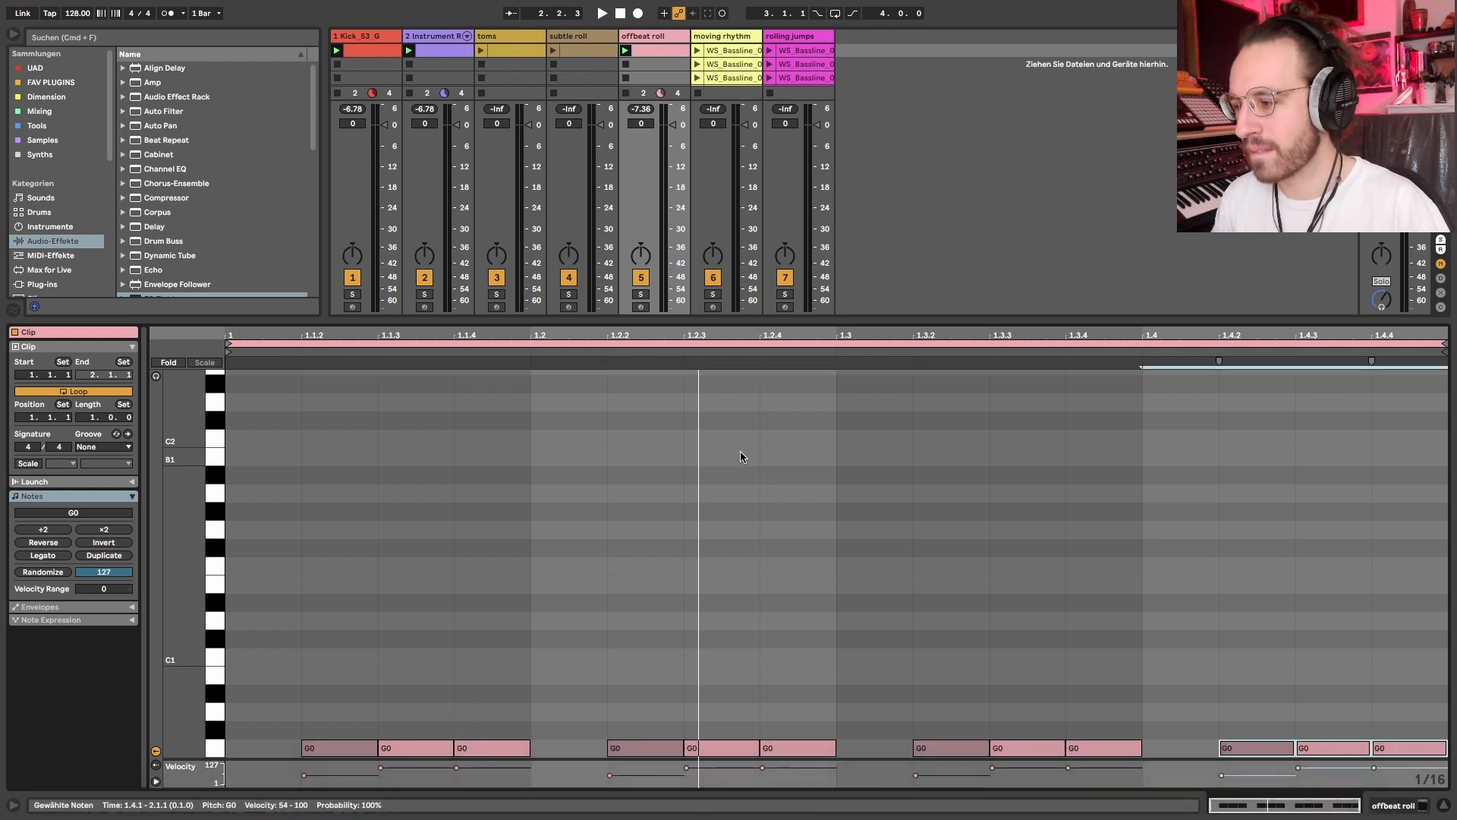
{"action": "key", "text": "space"}
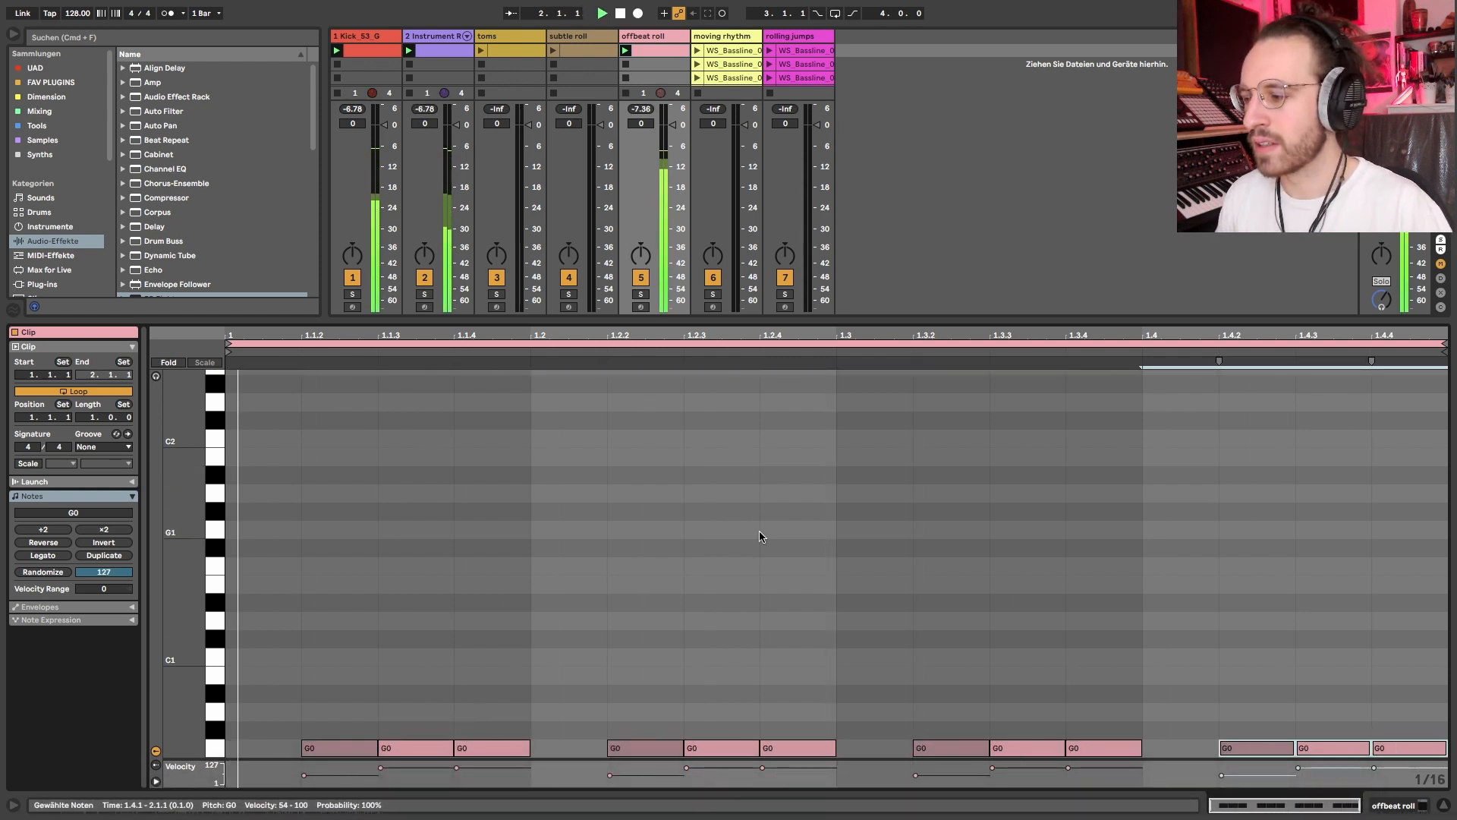
{"action": "key", "text": "space"}
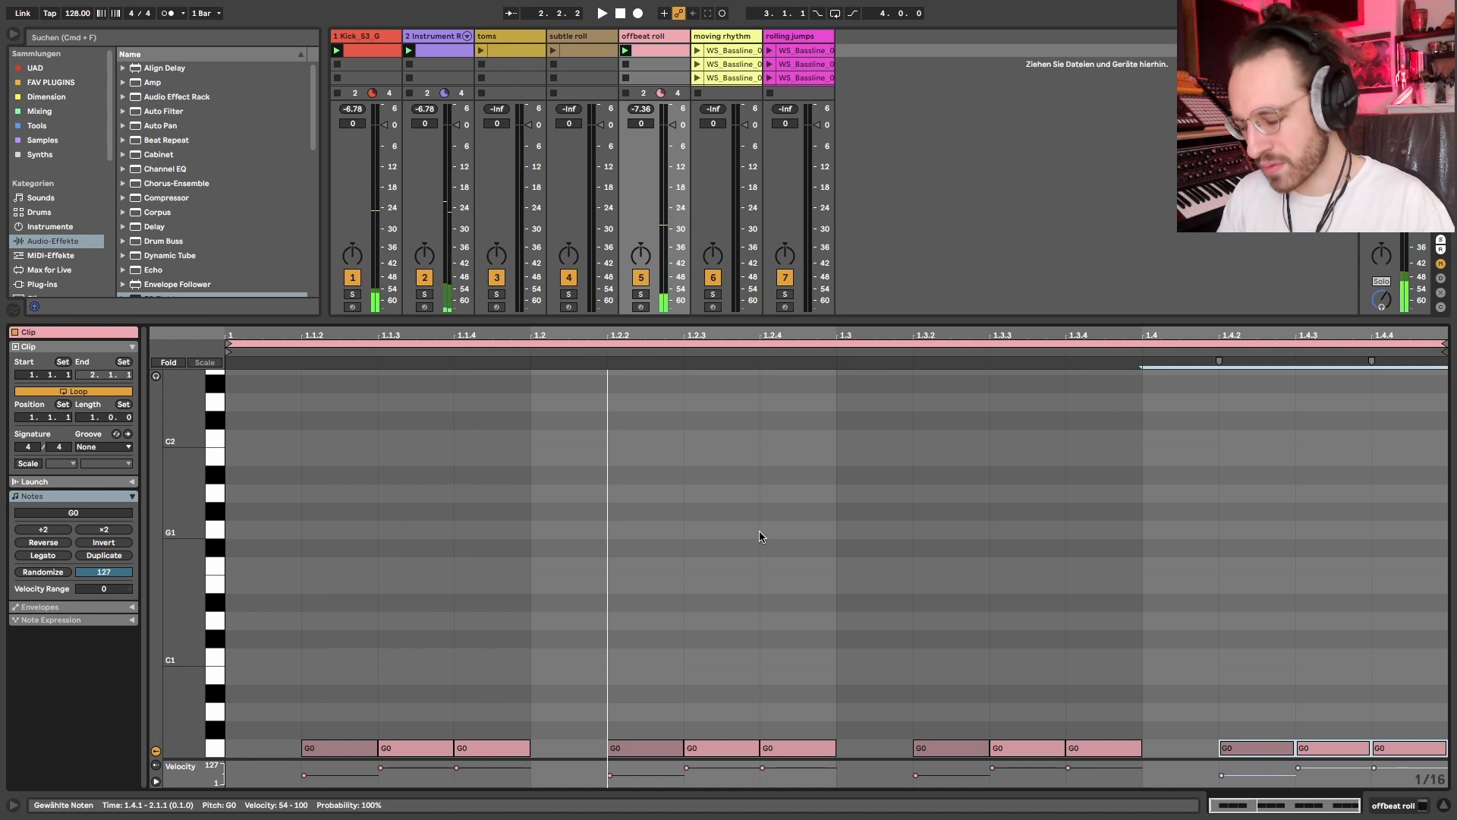
Undo the quieter G0 notes and their duplication, and play the original offbeat roll again
{"action": "key", "text": "super+z"}
{"action": "key", "text": "super+z"}
{"action": "key", "text": "super+z"}
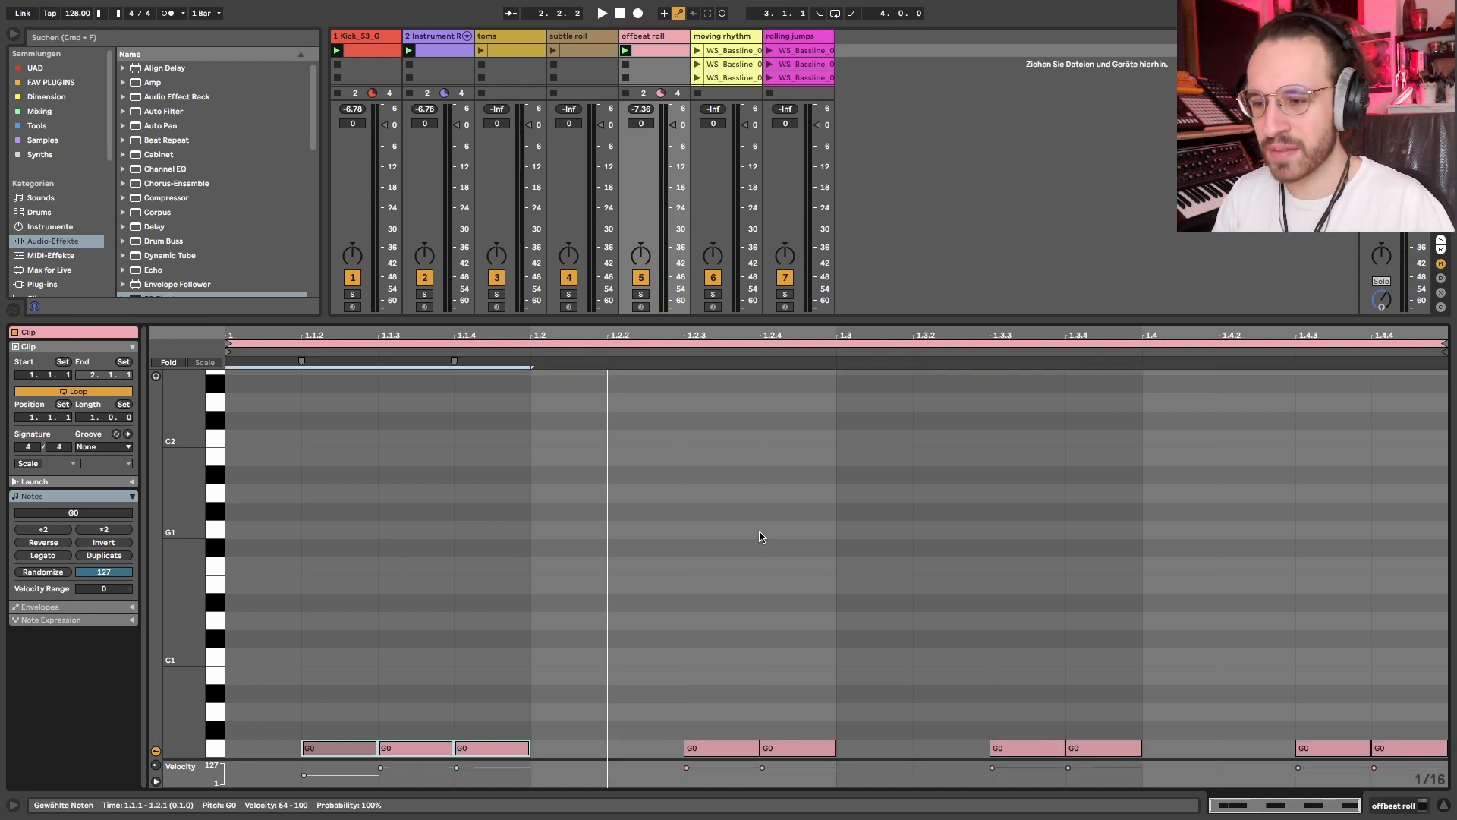
{"action": "key", "text": "super+z"}
{"action": "key", "text": "super+z"}
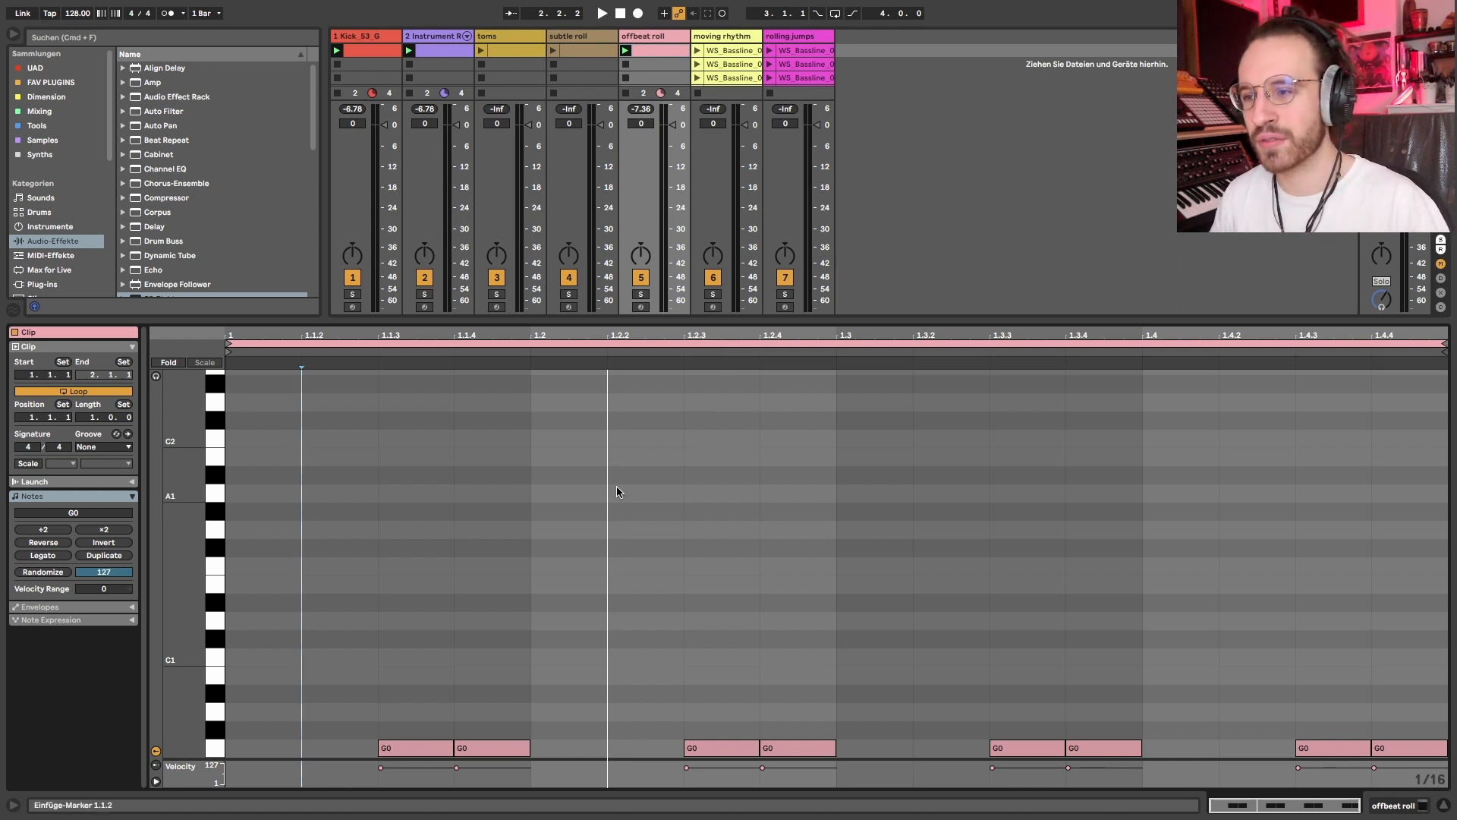
{"action": "key", "text": "space"}
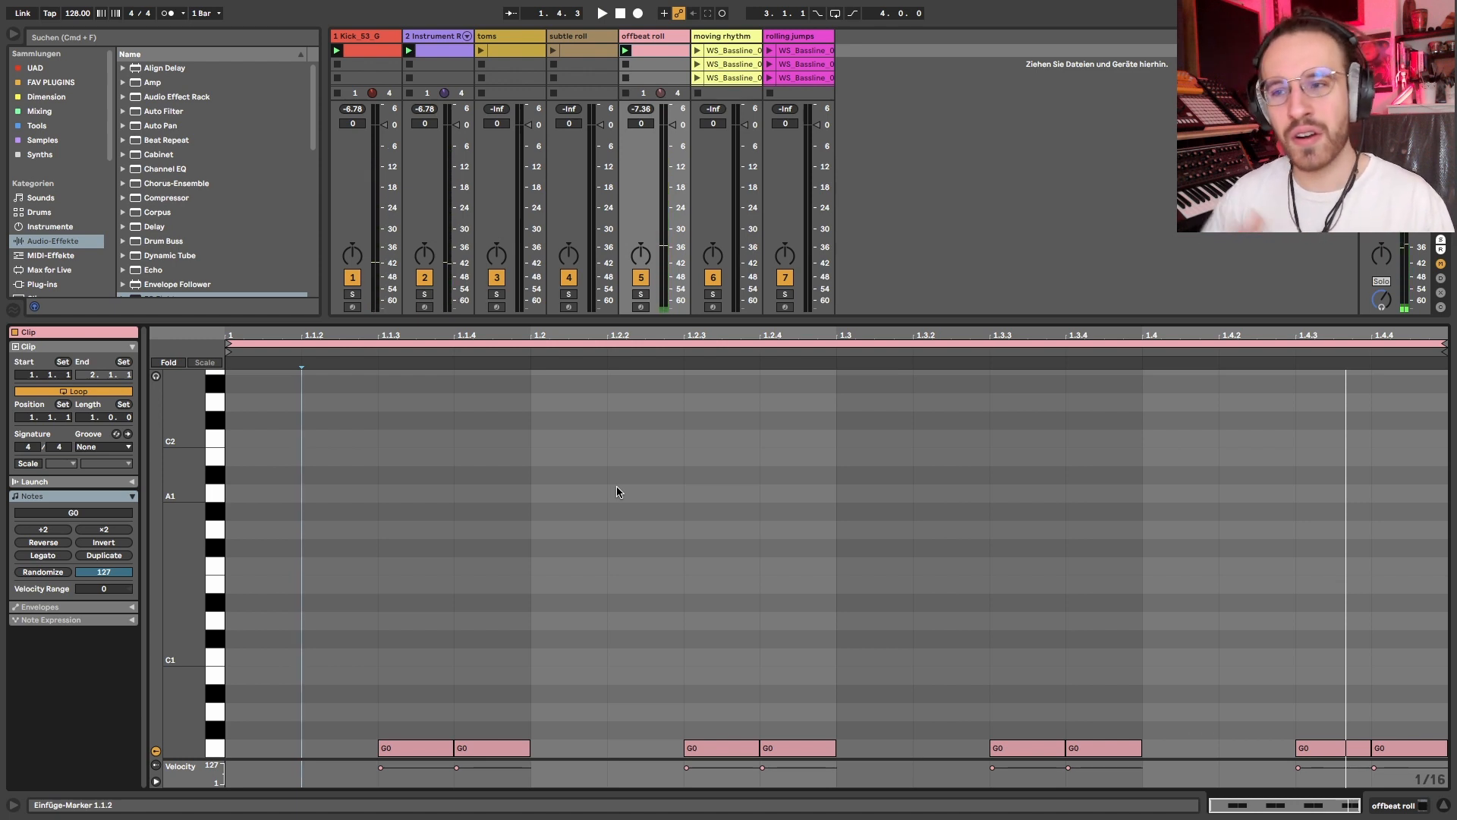
Try an extra G0 note at 1.1.2 ahead of the first offbeat pair, and remove it
{"action": "left_click", "coordinate": [403, 748]}
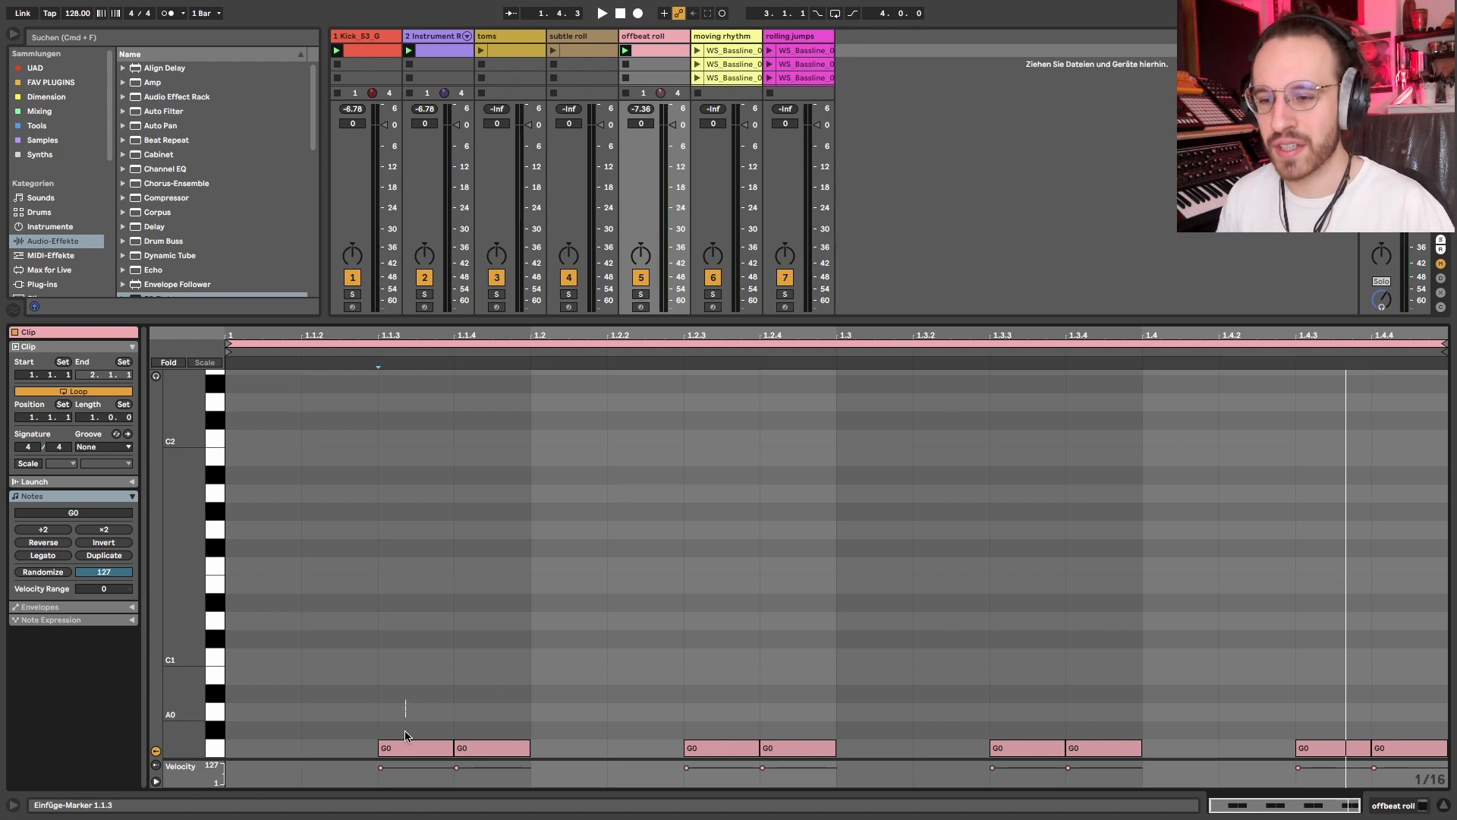
{"action": "mouse_move", "coordinate": [414, 817]}
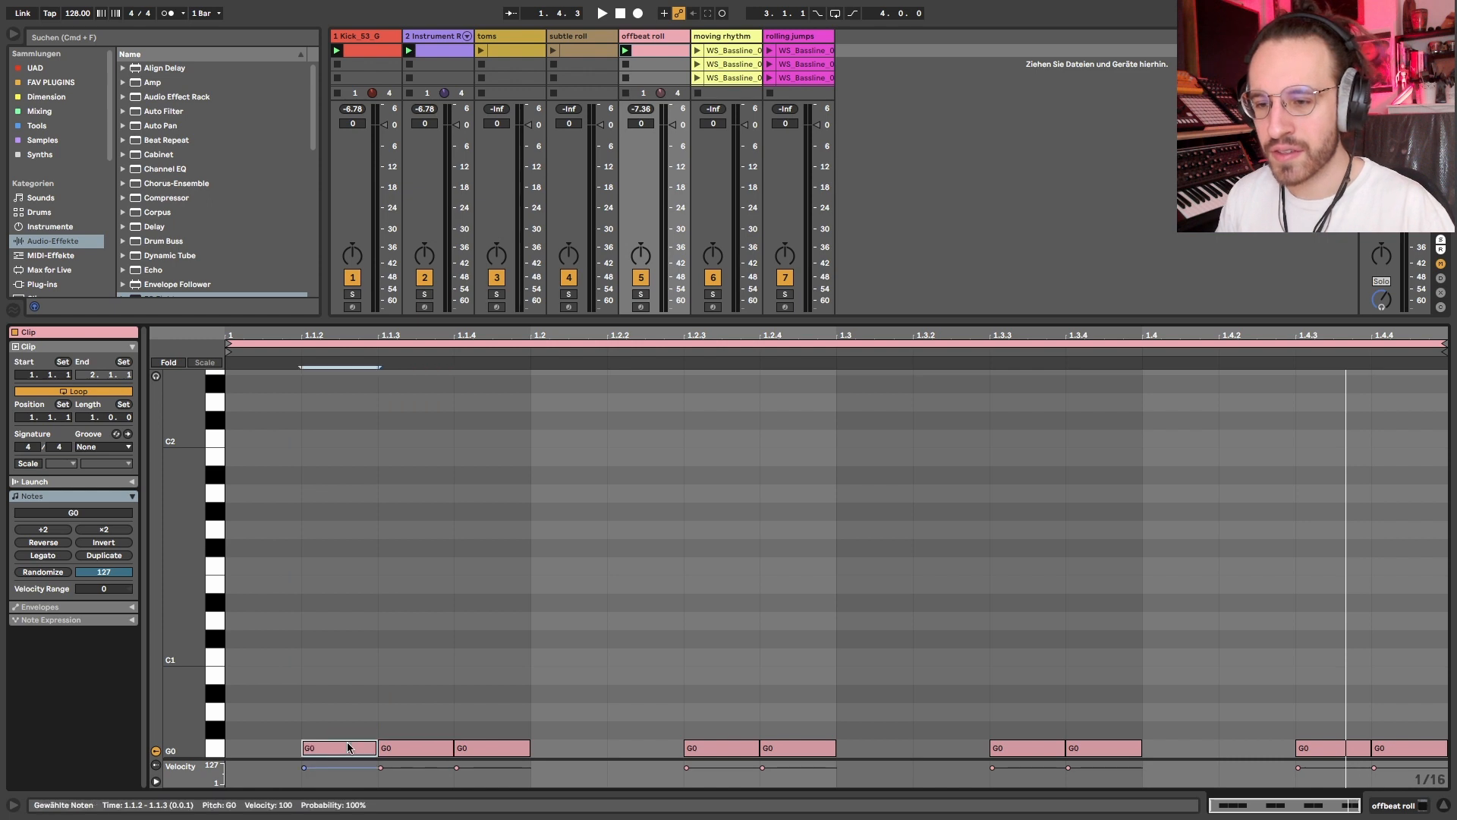
{"action": "left_click", "coordinate": [303, 748]}
{"action": "double_click", "coordinate": [268, 748]}
{"action": "double_click", "coordinate": [268, 748]}
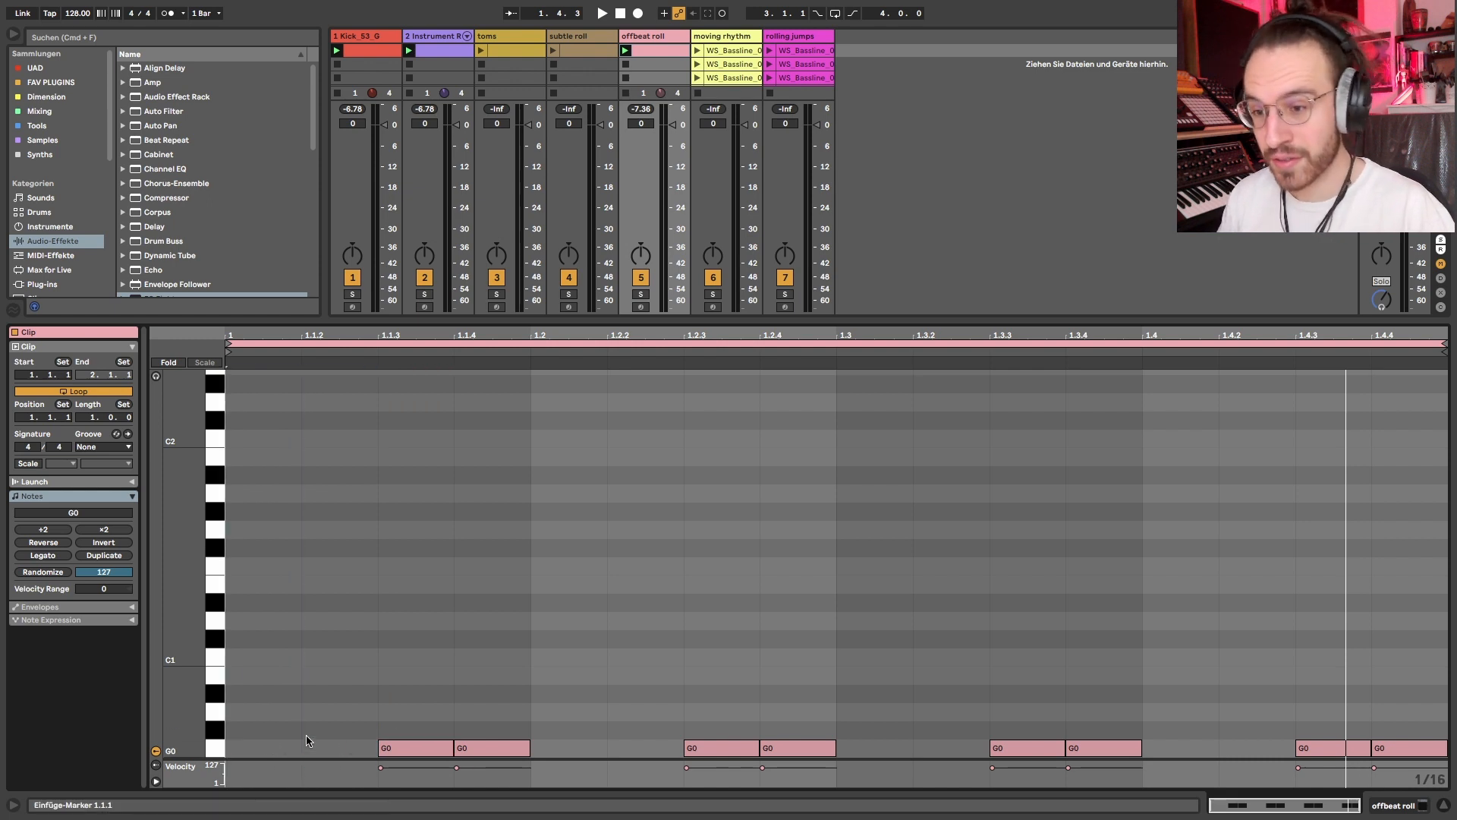
Try lengthening the G0 note at 1.1.3 to fill until 1.2, repeat it on every beat of the bar, and play it
{"action": "left_click", "coordinate": [423, 750]}
{"action": "key", "text": "shift+Right"}
{"action": "left_click_drag", "start_coordinate": [475, 694], "coordinate": [202, 816]}
{"action": "key", "text": "super+d"}
{"action": "key", "text": "super+d"}
{"action": "key", "text": "super+d"}
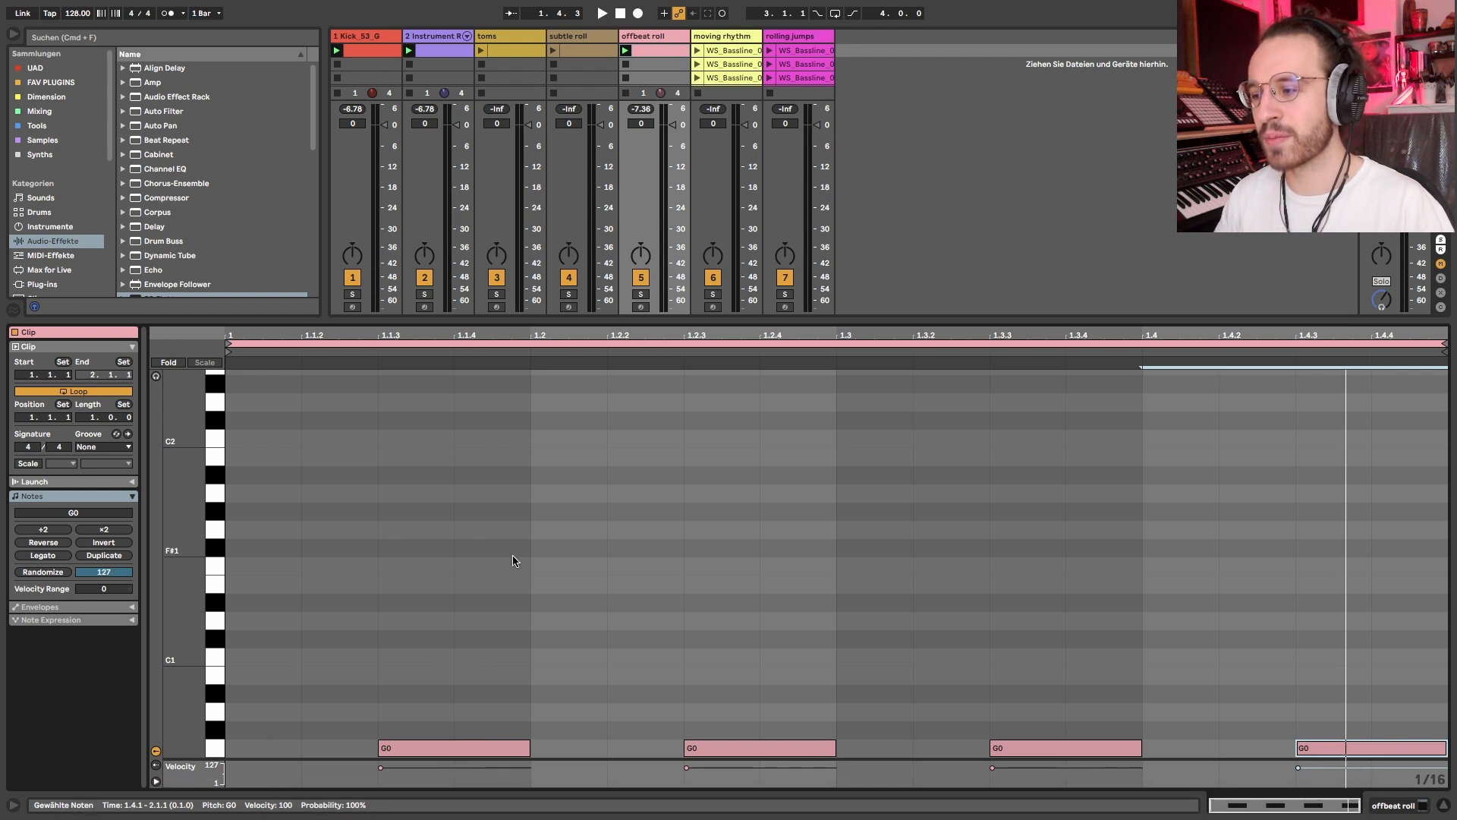
{"action": "key", "text": "space"}
{"action": "scroll", "coordinate": [513, 560], "scroll_direction": "down", "scroll_amount": 5}
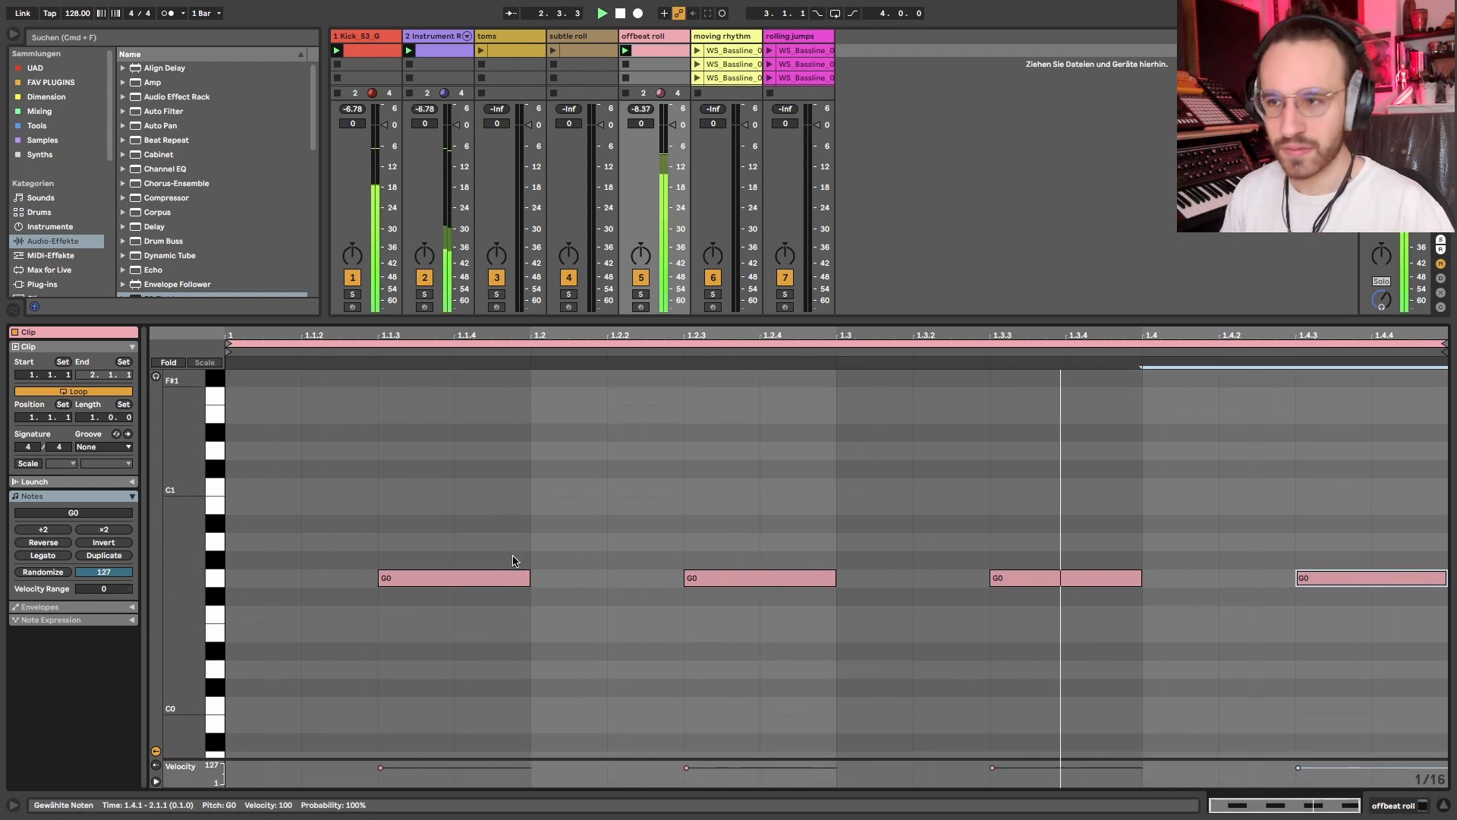
{"action": "key", "text": "space"}
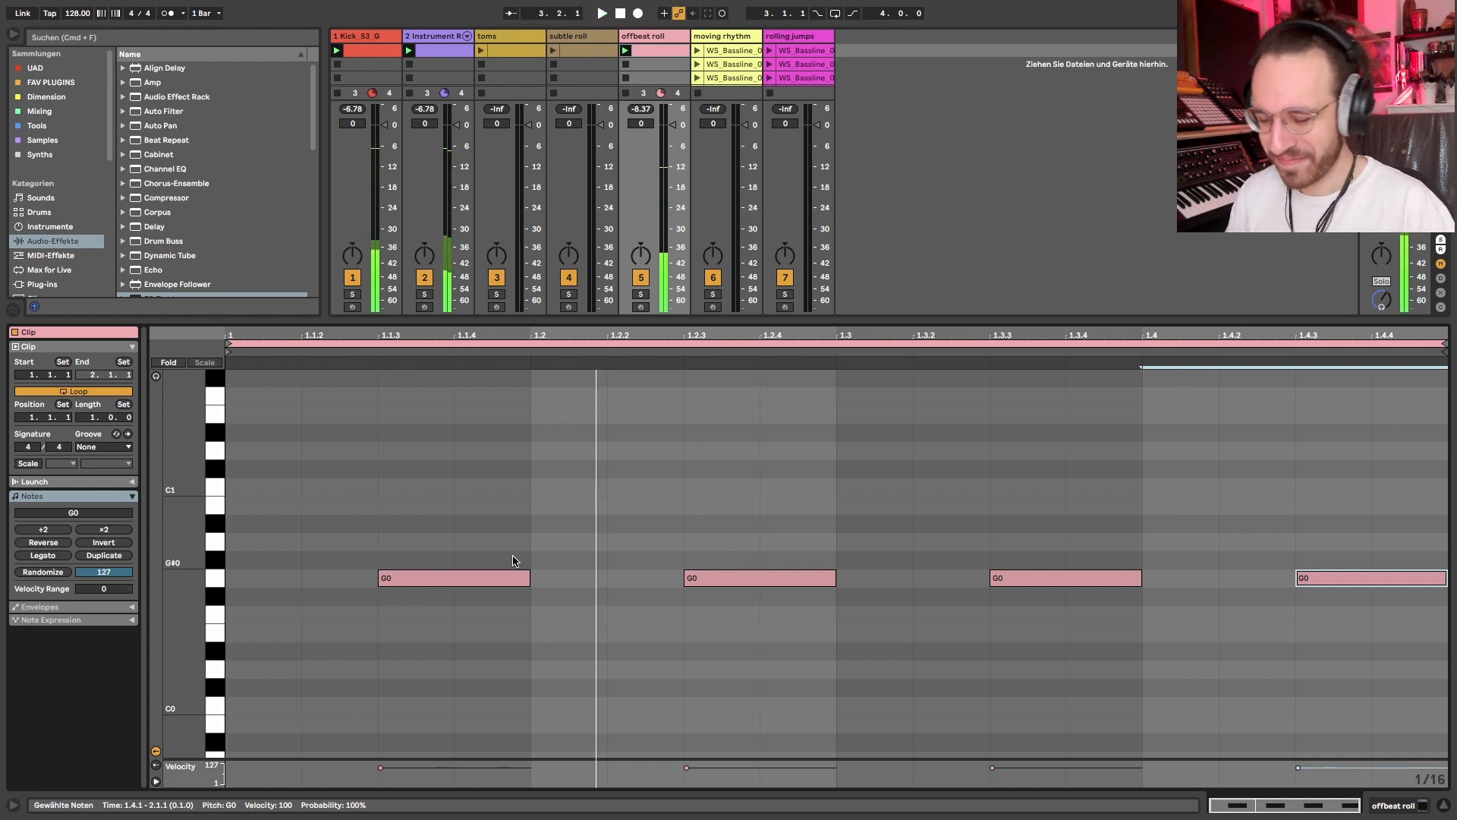
Undo the lengthened offbeat notes to restore the sixteenth-note pairs, and play the roll for comparison
{"action": "key", "text": "super+z"}
{"action": "key", "text": "super+z"}
{"action": "key", "text": "super+z"}
{"action": "key", "text": "super+z"}
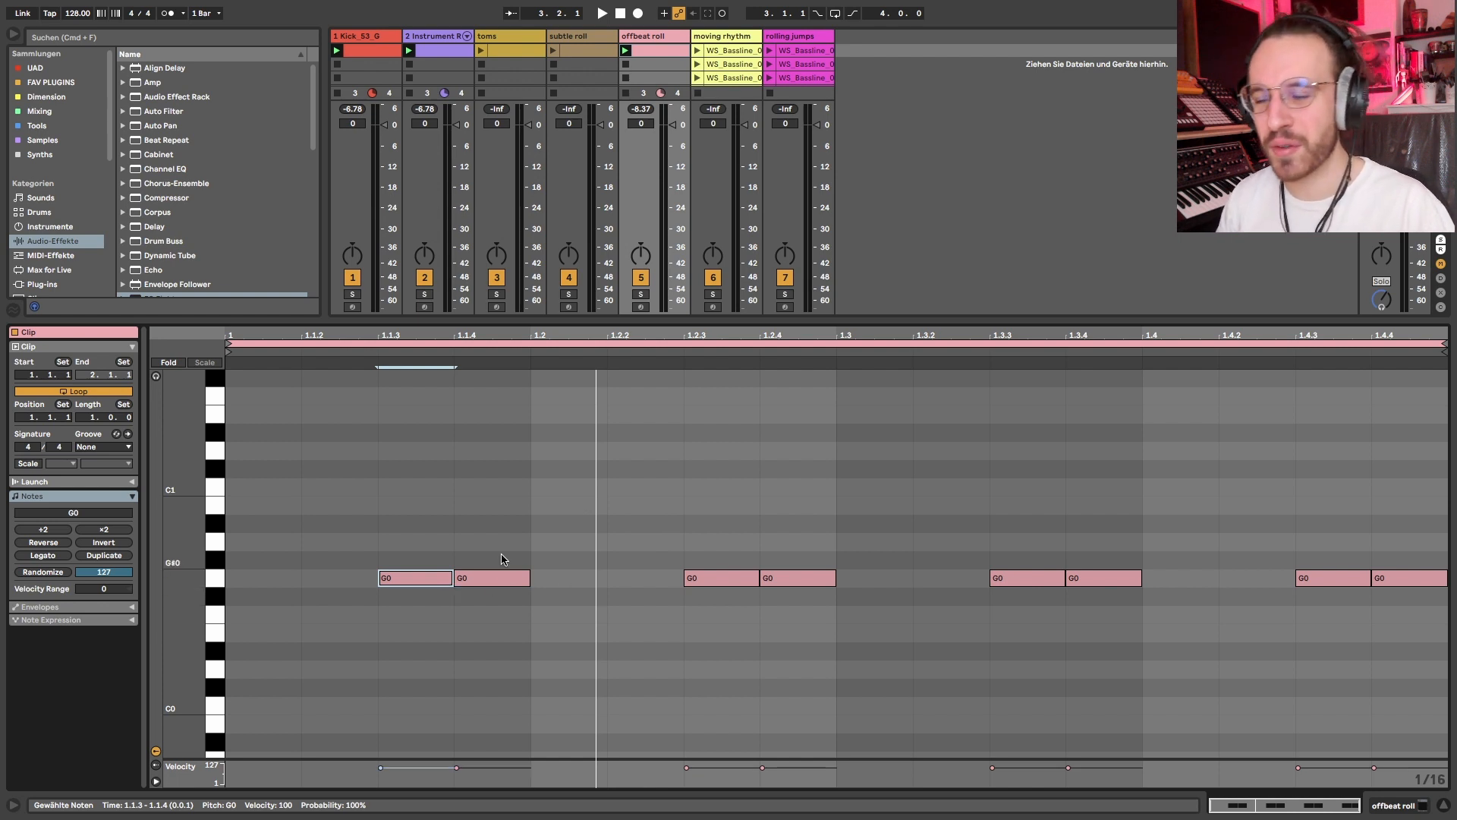
{"action": "key", "text": "space"}
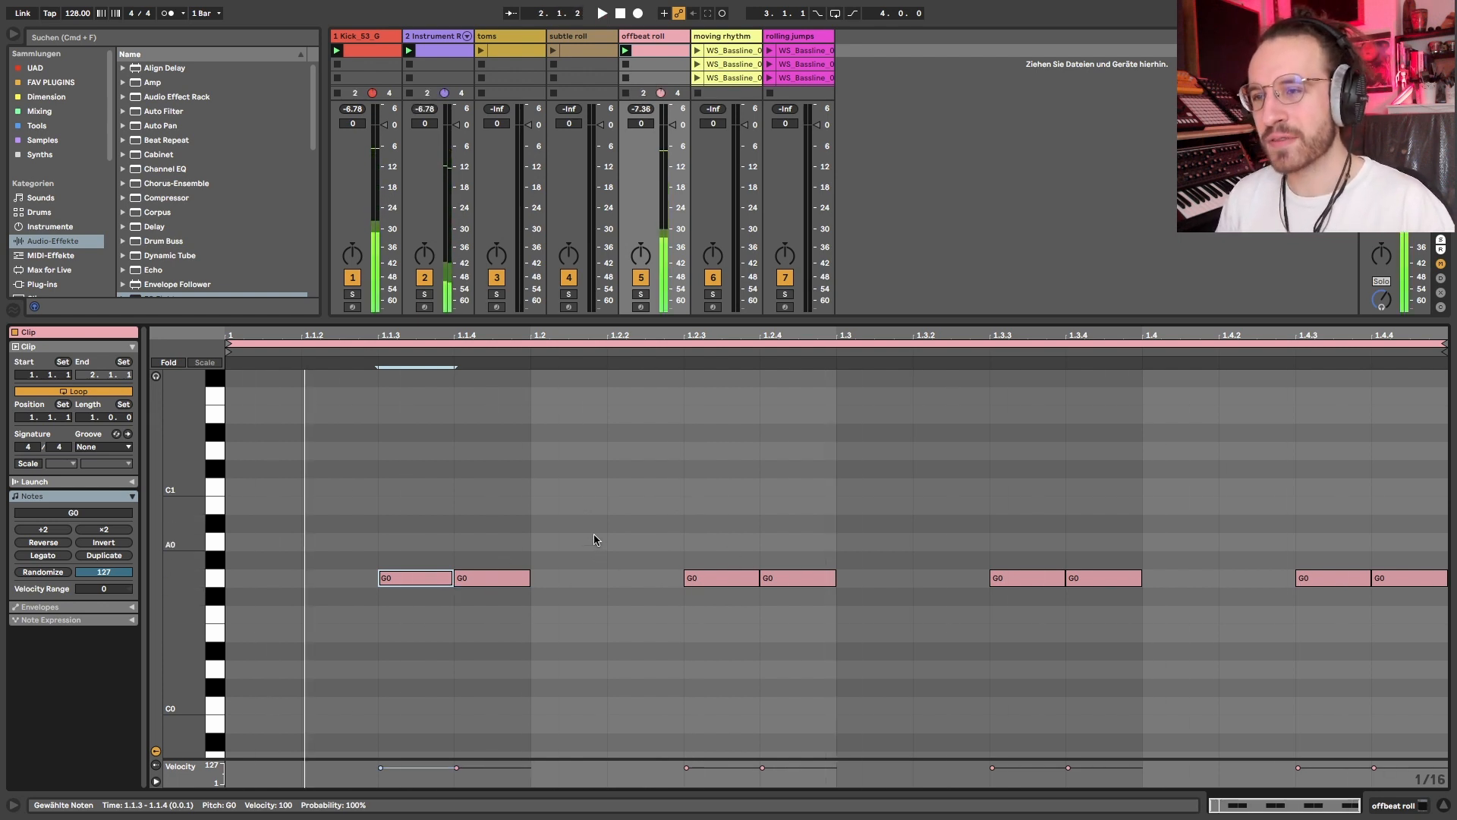
Leave the offbeat roll and open the notes of the moving rhythm track's first clip, WS_Bassline_01
{"action": "key", "text": "shift+Tab"}
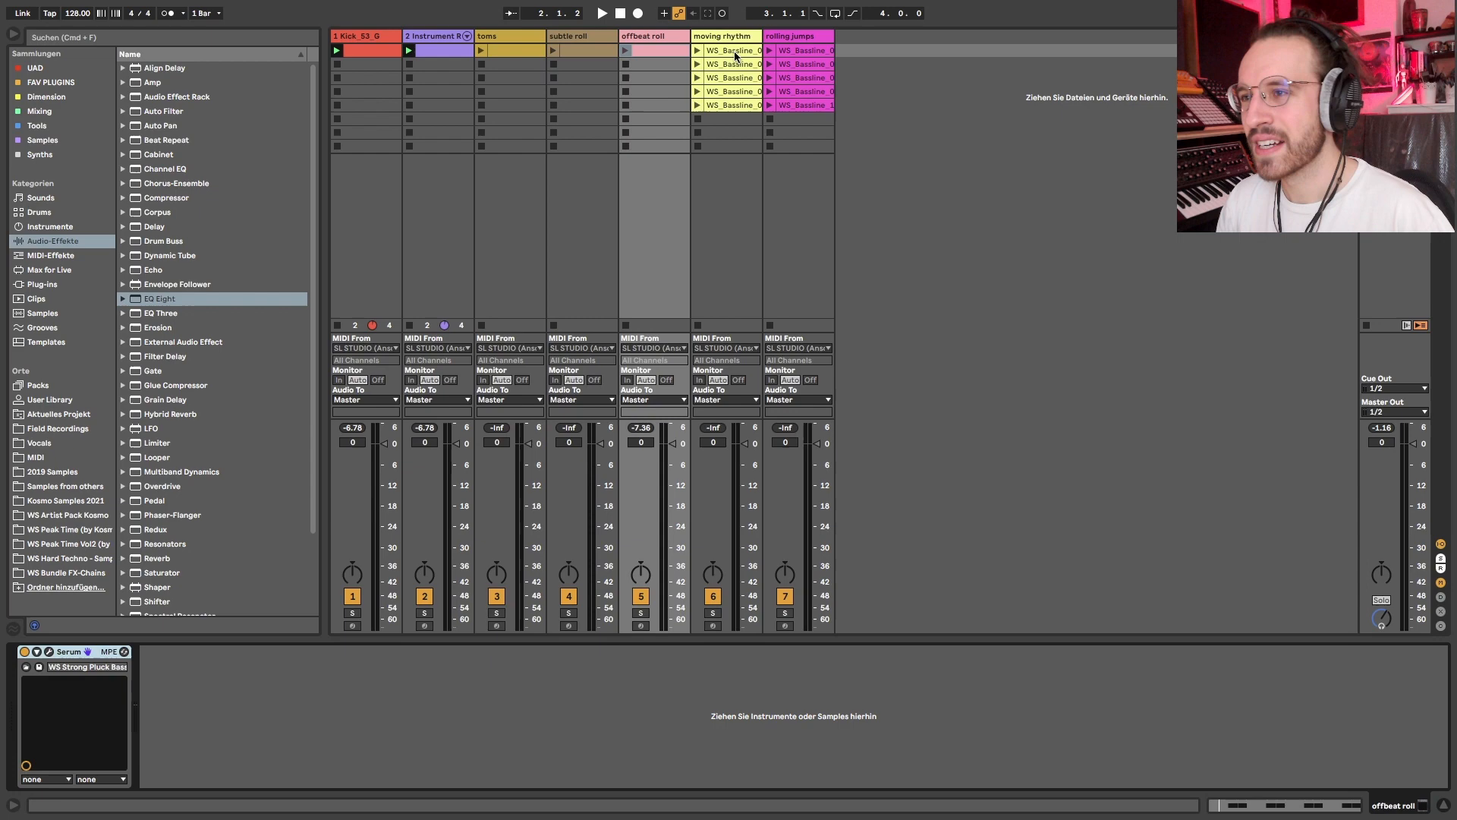
{"action": "double_click", "coordinate": [731, 50]}
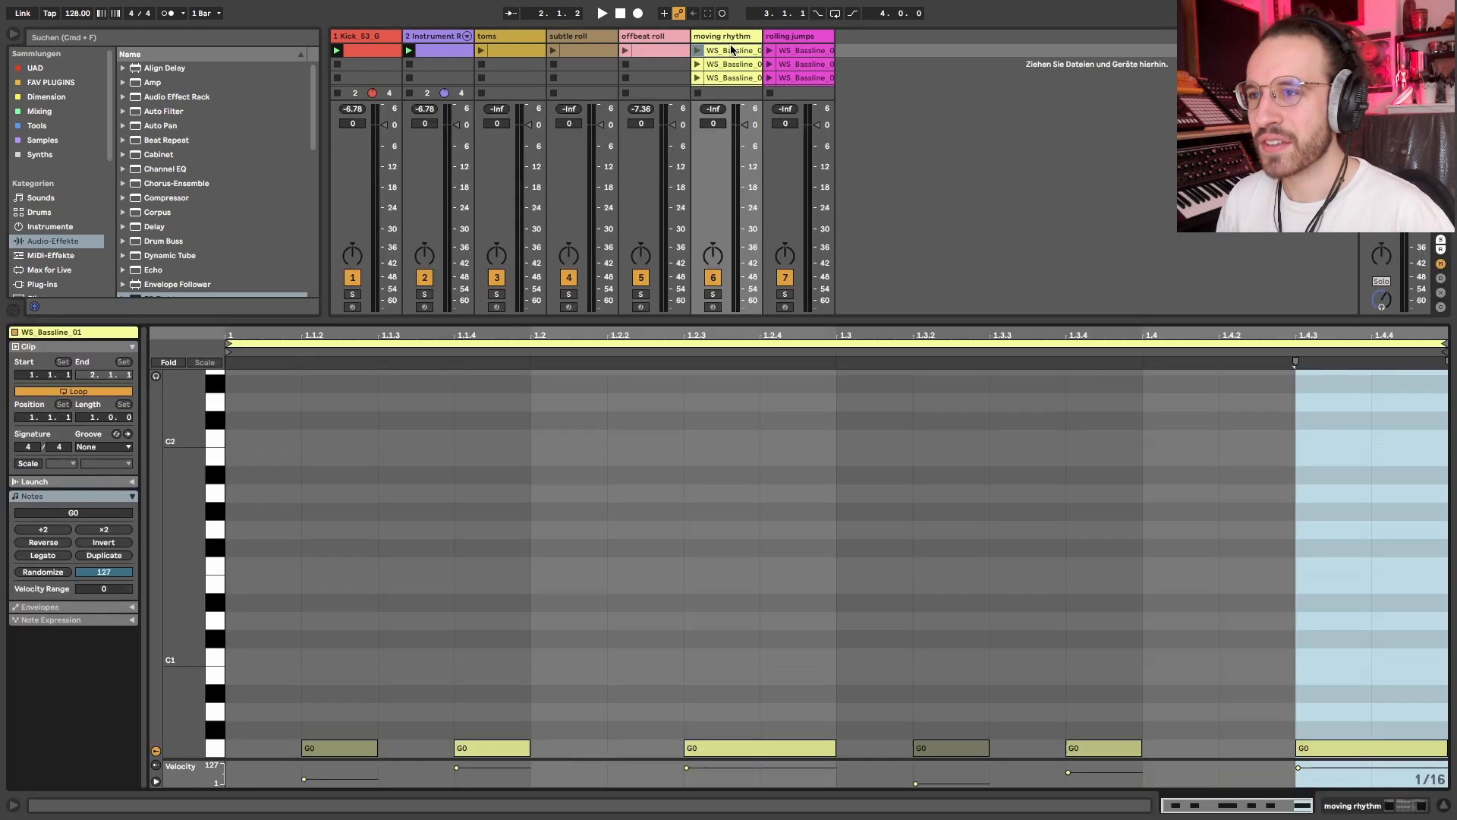
Hide the detail view and look through the moving rhythm track's list of clips in the full session grid
{"action": "left_click", "coordinate": [723, 28]}
{"action": "left_click", "coordinate": [719, 39]}
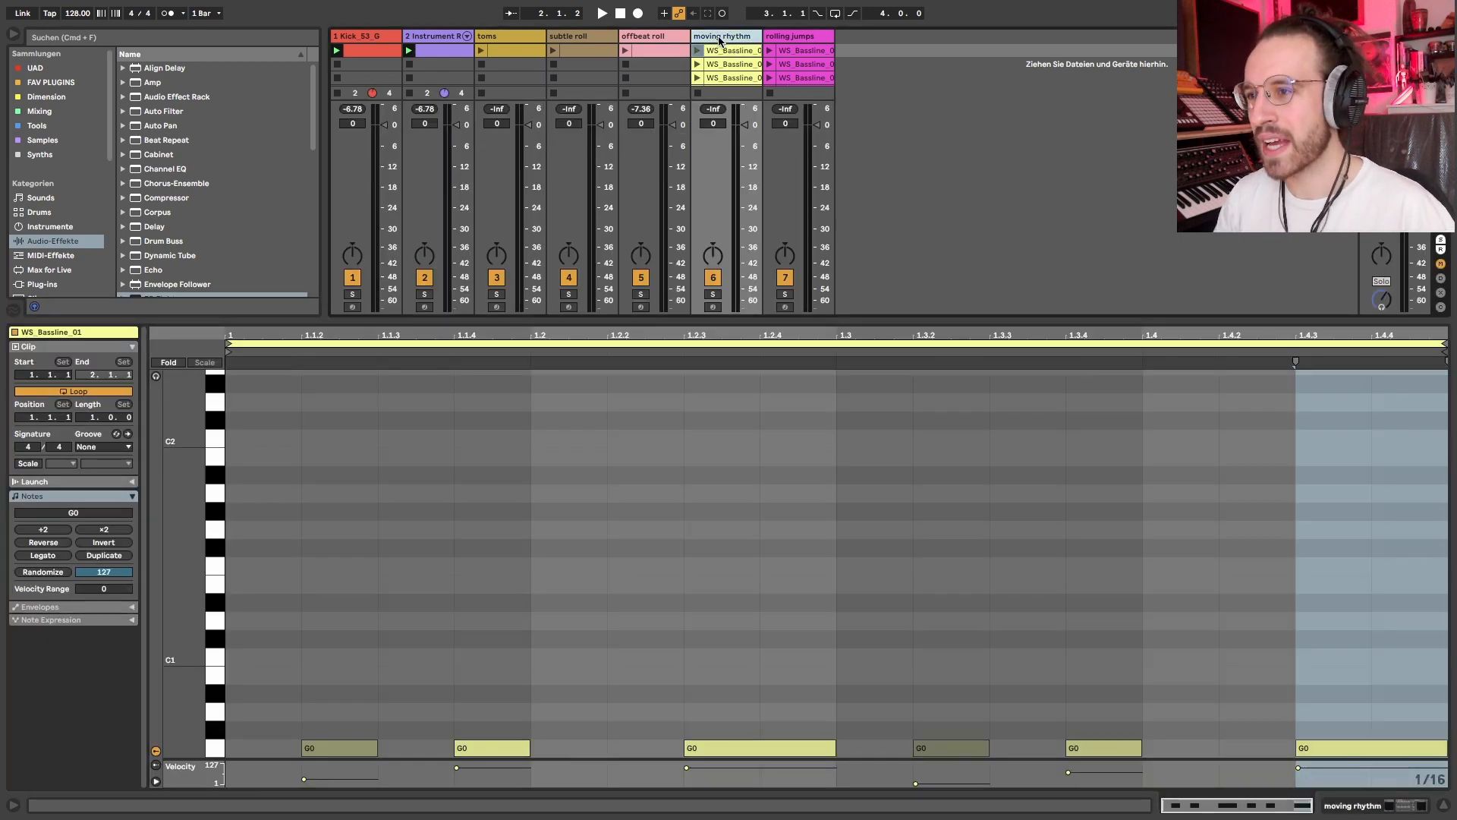
{"action": "key", "text": "super+alt+l"}
{"action": "key", "text": "Down"}
{"action": "key", "text": "Down"}
{"action": "key", "text": "Down"}
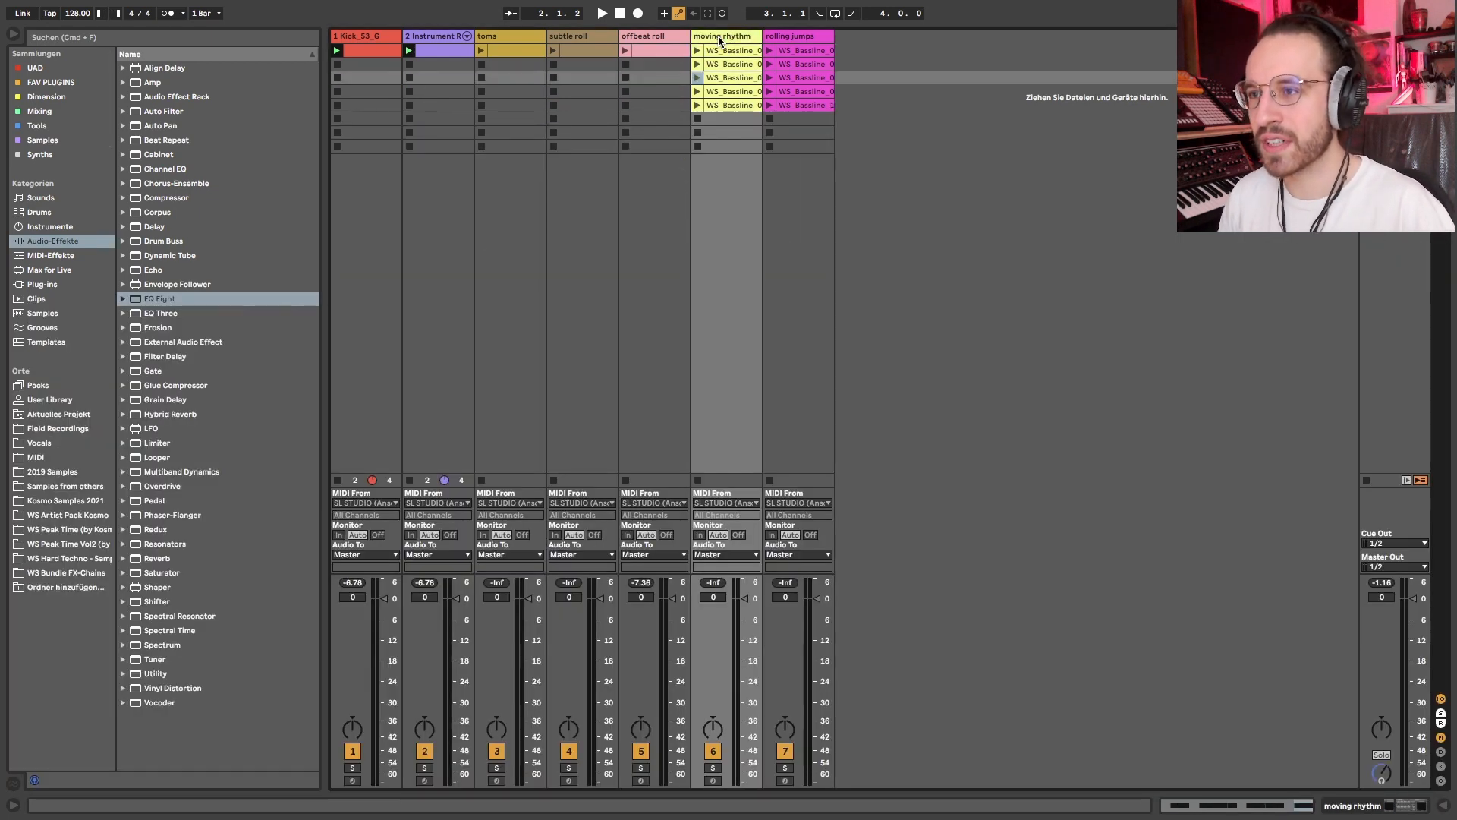
{"action": "key", "text": "Up"}
{"action": "key", "text": "Up"}
{"action": "key", "text": "Up"}
Look down the rolling jumps clip list, and return to the notes of the first moving rhythm clip, WS_Bassline_01
{"action": "key", "text": "Right"}
{"action": "key", "text": "Down"}
{"action": "key", "text": "Down"}
{"action": "key", "text": "Down"}
{"action": "key", "text": "Down"}
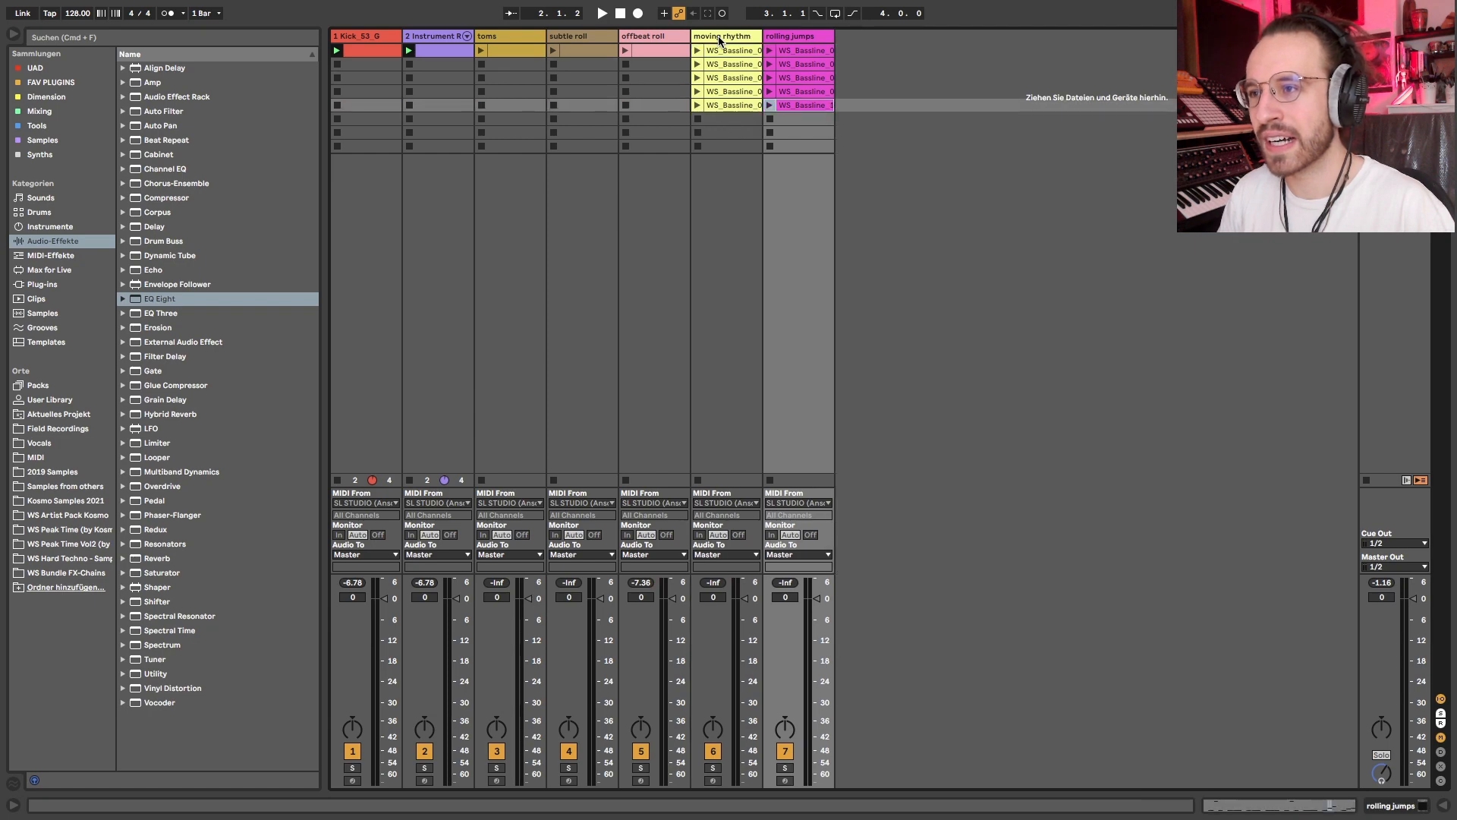
{"action": "key", "text": "Left"}
{"action": "key", "text": "Up"}
{"action": "key", "text": "Up"}
{"action": "key", "text": "Up"}
{"action": "key", "text": "Up"}
{"action": "key", "text": "super+alt+l"}
{"action": "key", "text": "shift+Tab"}
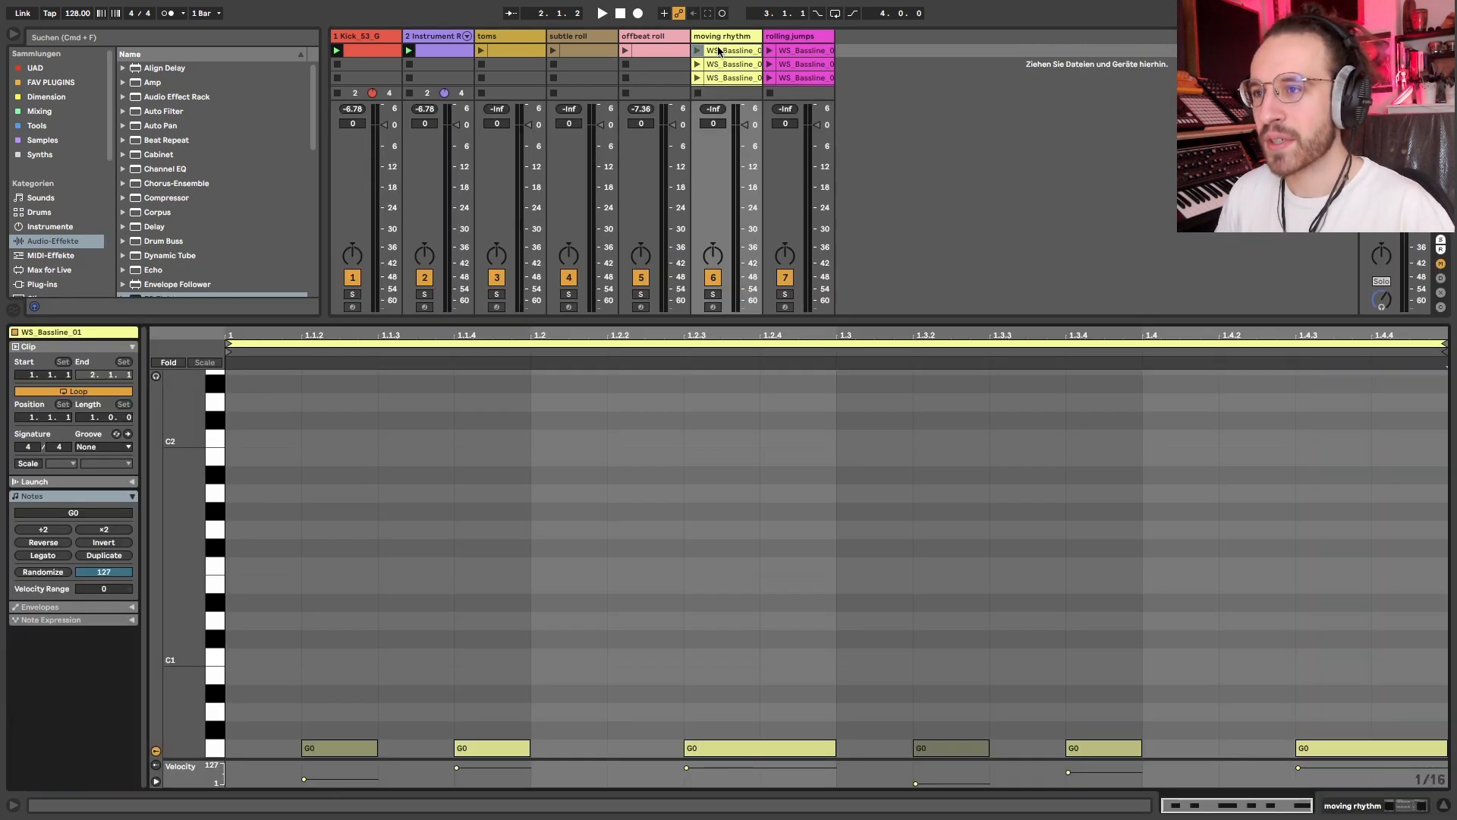
Examine the note patterns of the moving rhythm clips from WS_Bassline_01 to WS_Bassline_05, and return to the first one
{"action": "left_click", "coordinate": [719, 49]}
{"action": "key", "text": "Down"}
{"action": "key", "text": "Down"}
{"action": "key", "text": "Down"}
{"action": "key", "text": "Down"}
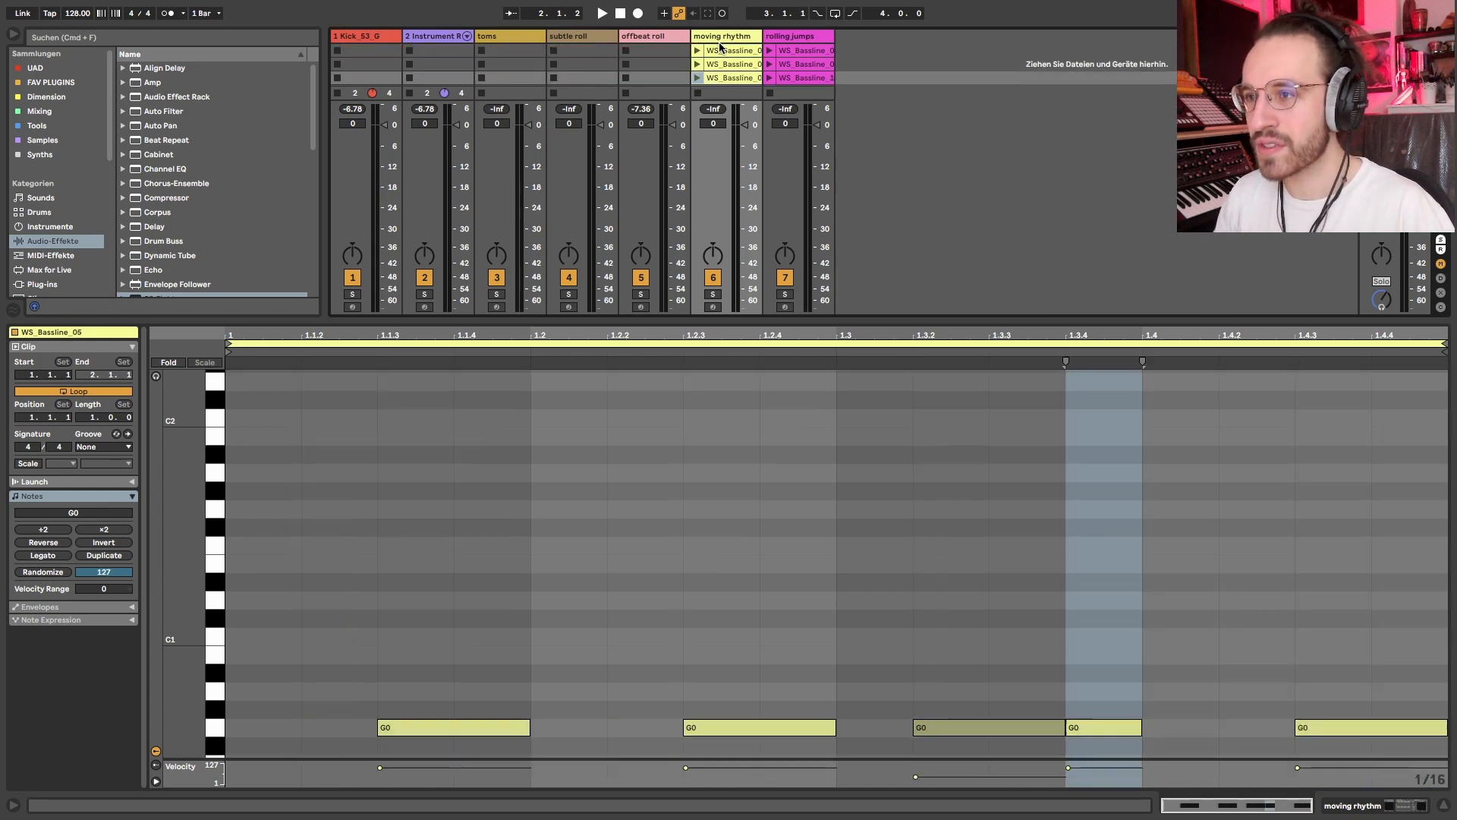
{"action": "key", "text": "Down"}
{"action": "key", "text": "Up"}
{"action": "key", "text": "Up"}
{"action": "key", "text": "Up"}
{"action": "key", "text": "Up"}
{"action": "key", "text": "Up"}
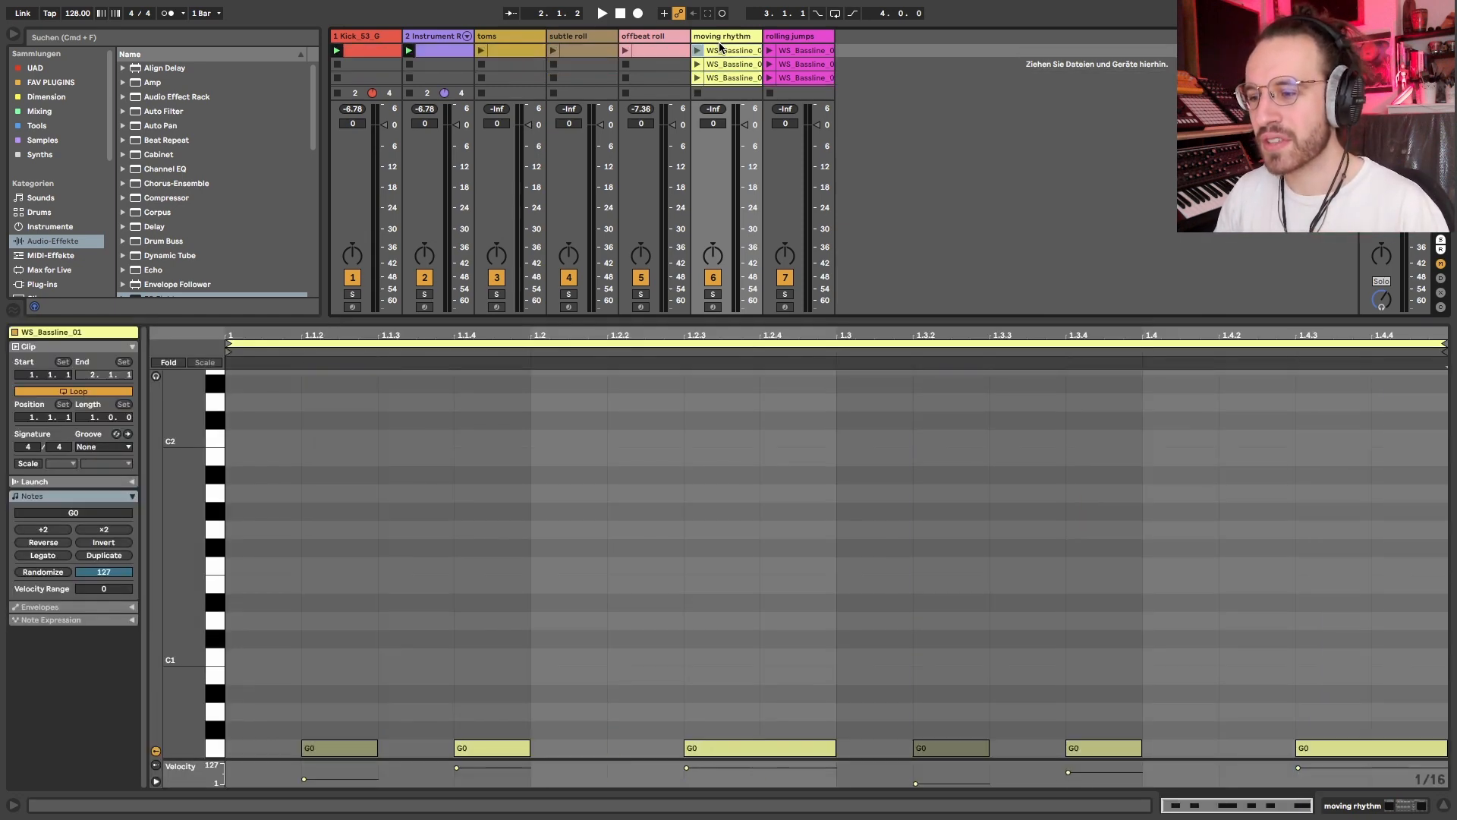
Examine the note patterns of the rolling jumps clips down to WS_Bassline_10, and return to WS_Bassline_01
{"action": "key", "text": "Right"}
{"action": "key", "text": "Down"}
{"action": "key", "text": "Down"}
{"action": "key", "text": "Down"}
{"action": "key", "text": "Down"}
{"action": "key", "text": "Down"}
{"action": "key", "text": "Up"}
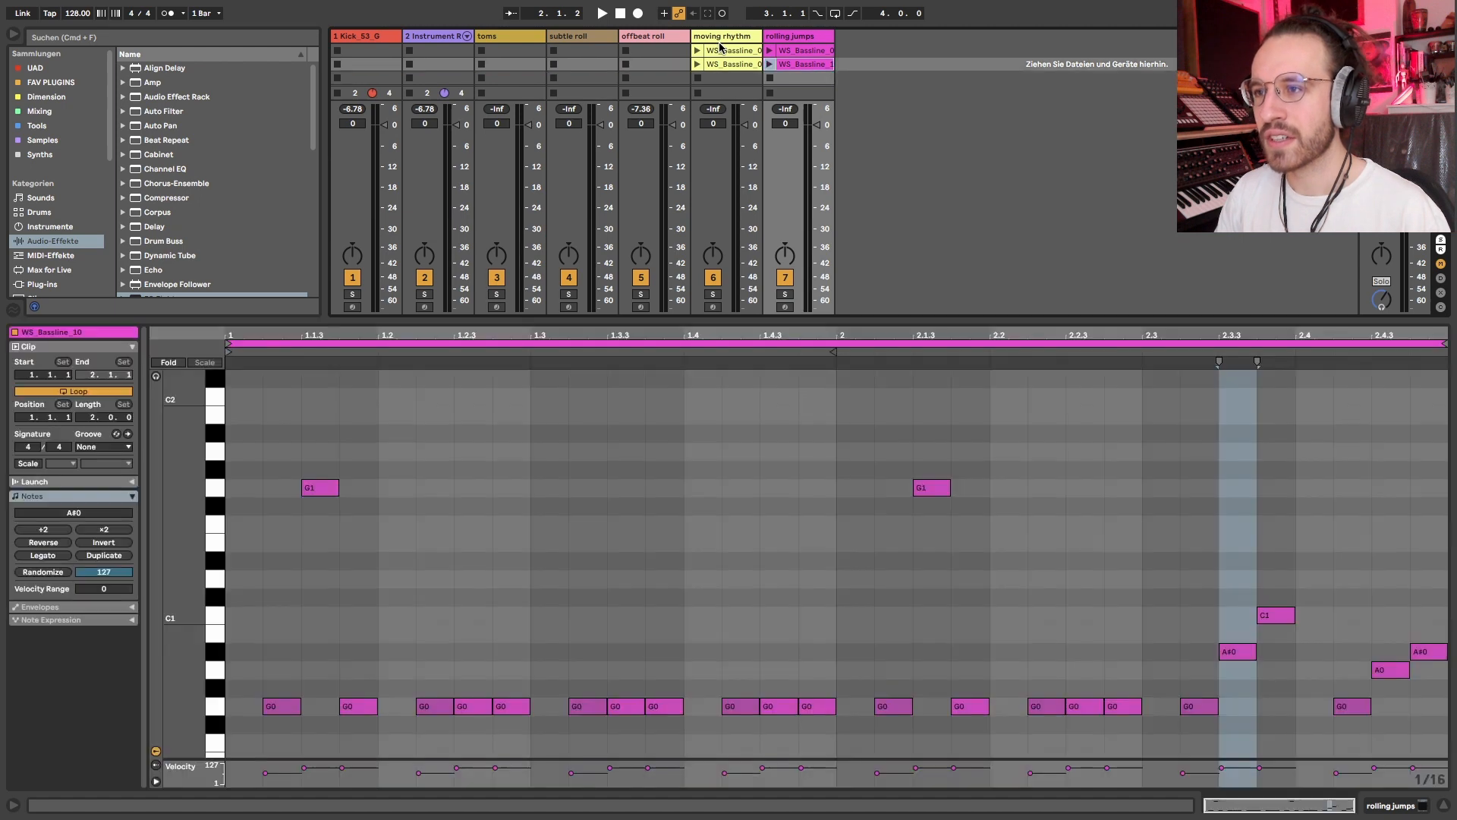
{"action": "key", "text": "Left"}
{"action": "key", "text": "Up"}
{"action": "key", "text": "Up"}
{"action": "key", "text": "Up"}
{"action": "key", "text": "Up"}
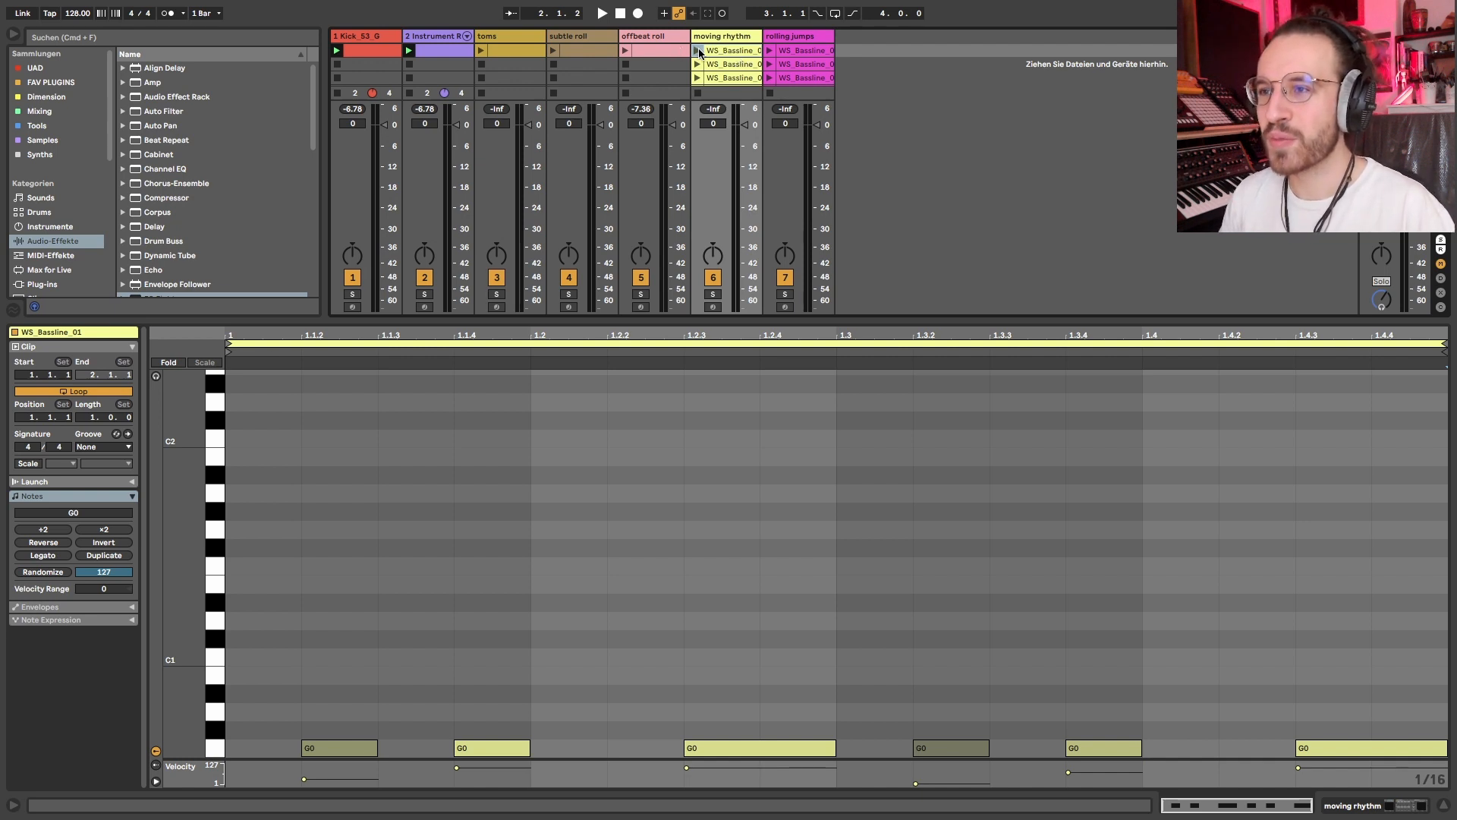
Play WS_Bassline_01 with the kick, stop playback, and highlight its long G0 note at 1.2.3
{"action": "left_click", "coordinate": [697, 51]}
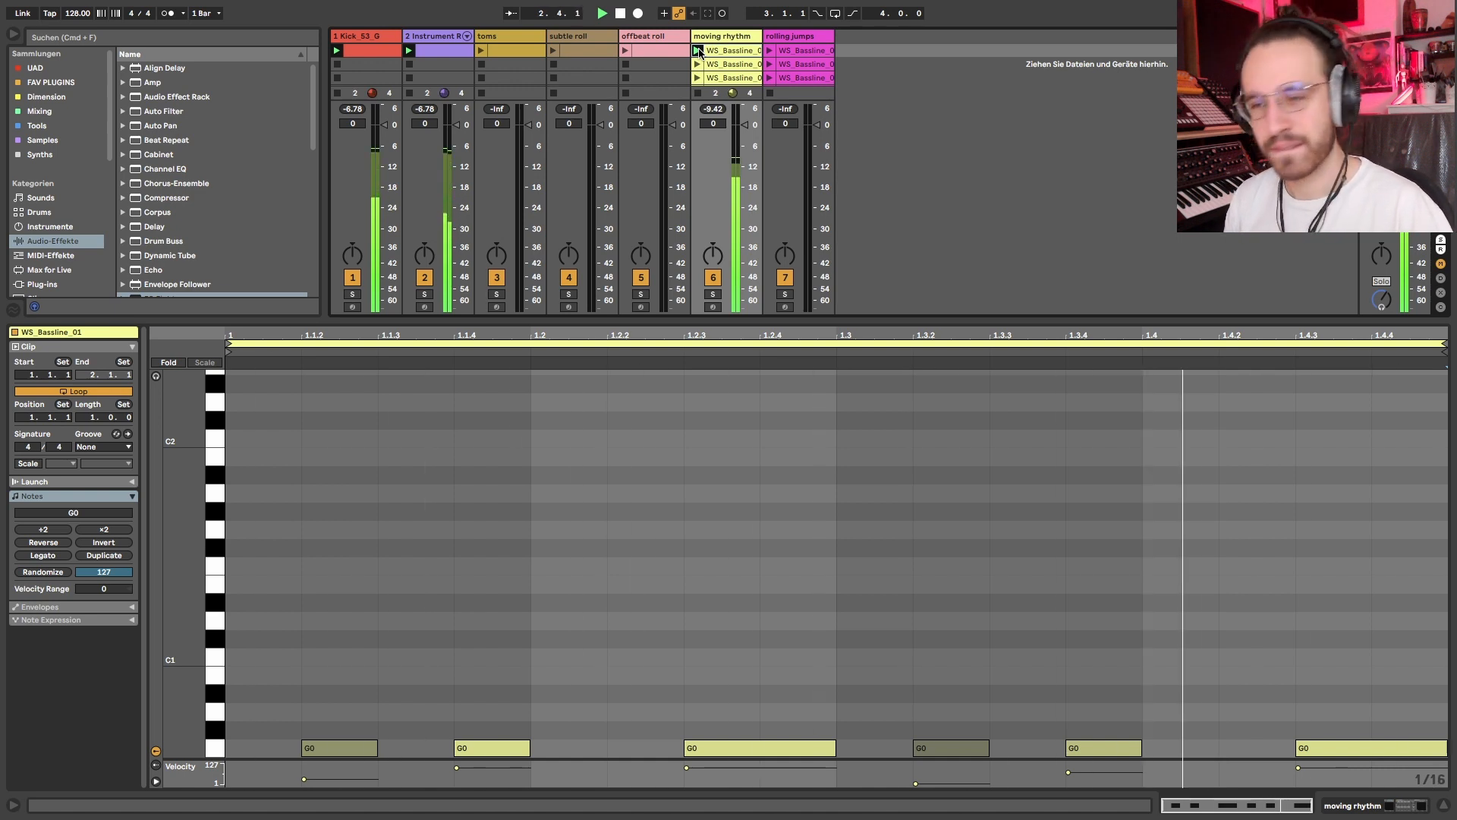
{"action": "key", "text": "space"}
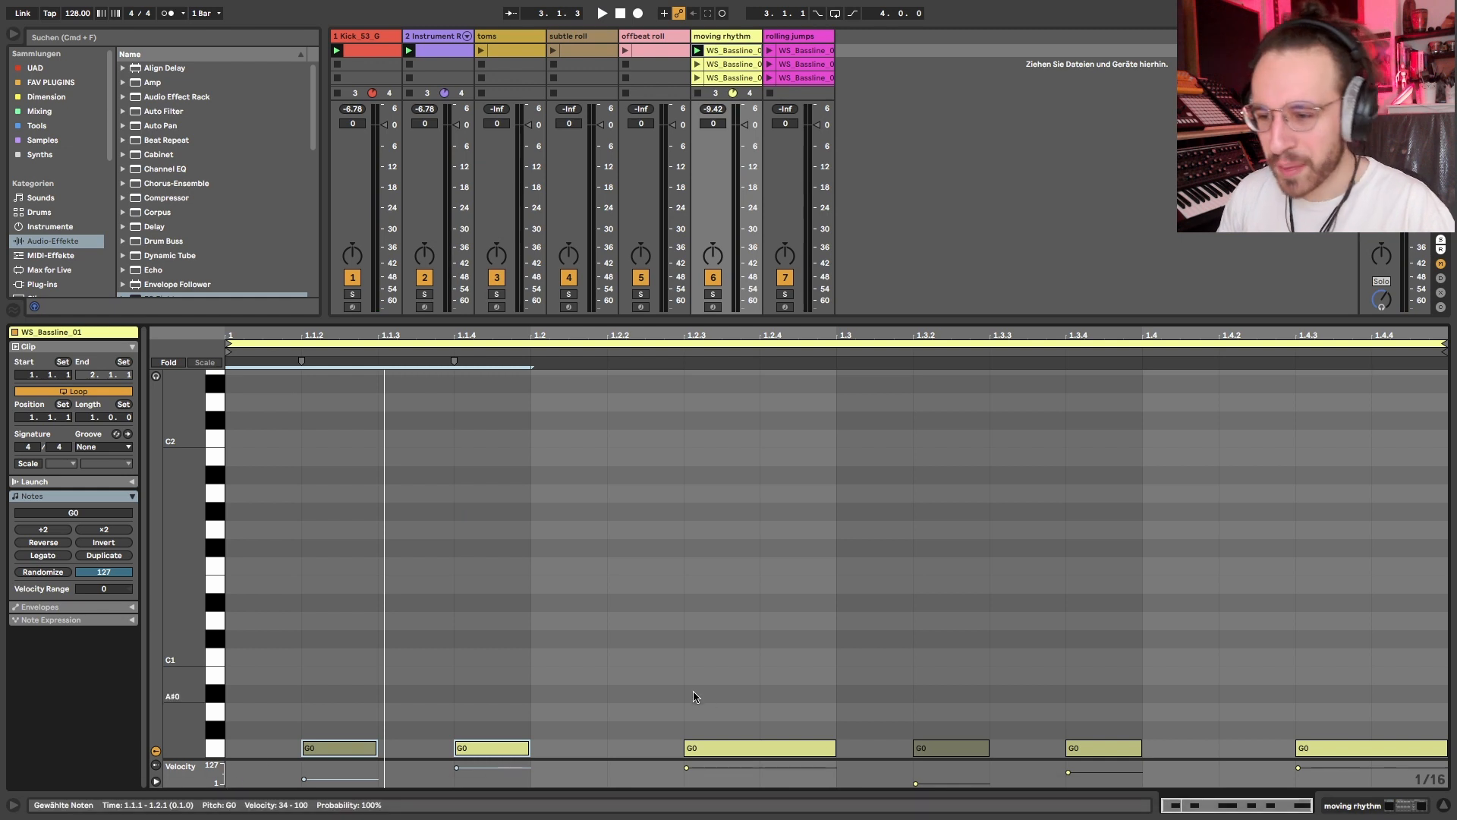
{"action": "left_click", "coordinate": [724, 747]}
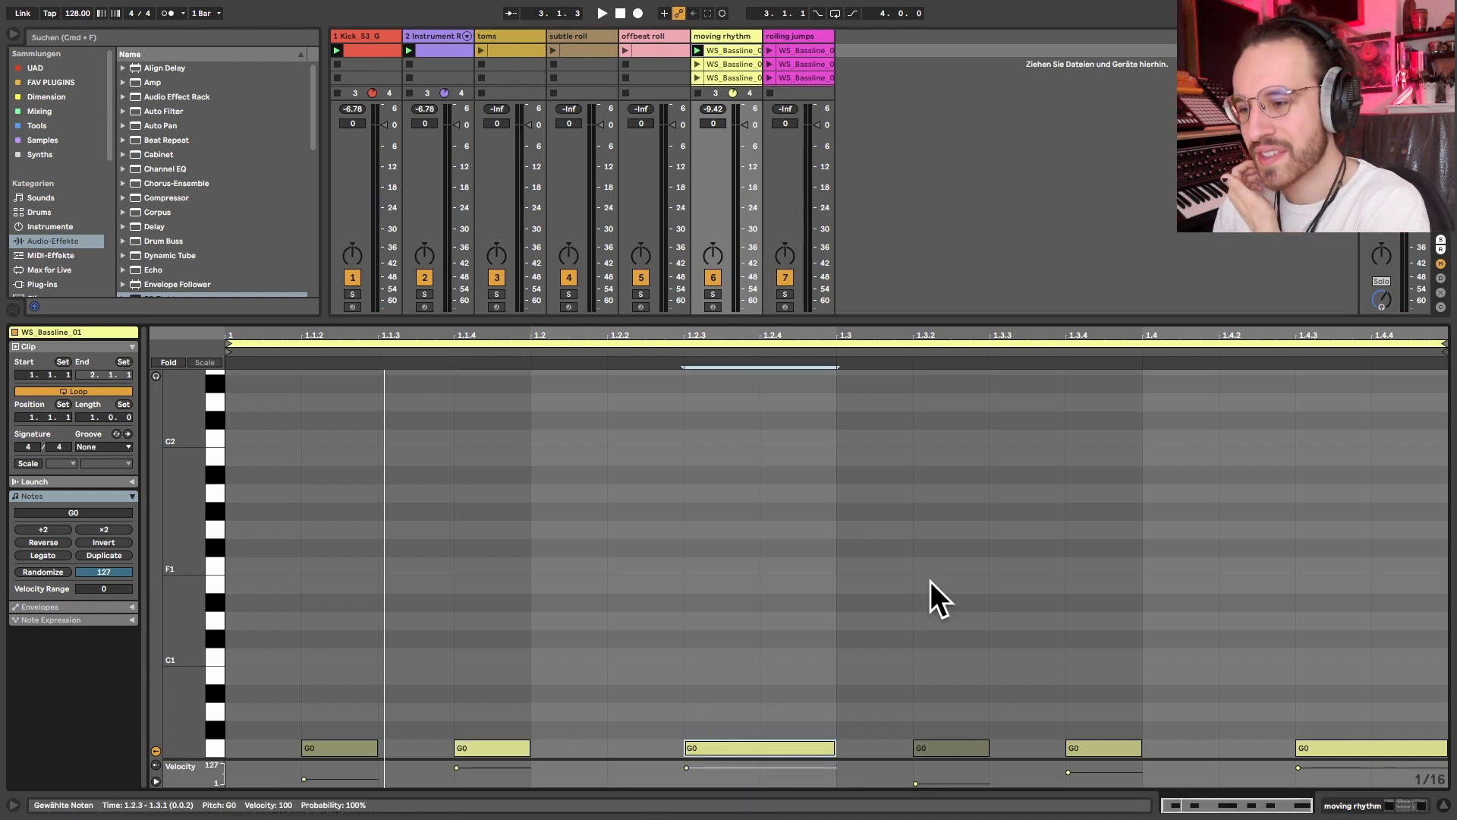
Inspect the WS_Almost_Analog_Bass patch in the moving rhythm track's Serum, close its window, and select the toms clip
{"action": "double_click", "coordinate": [733, 38]}
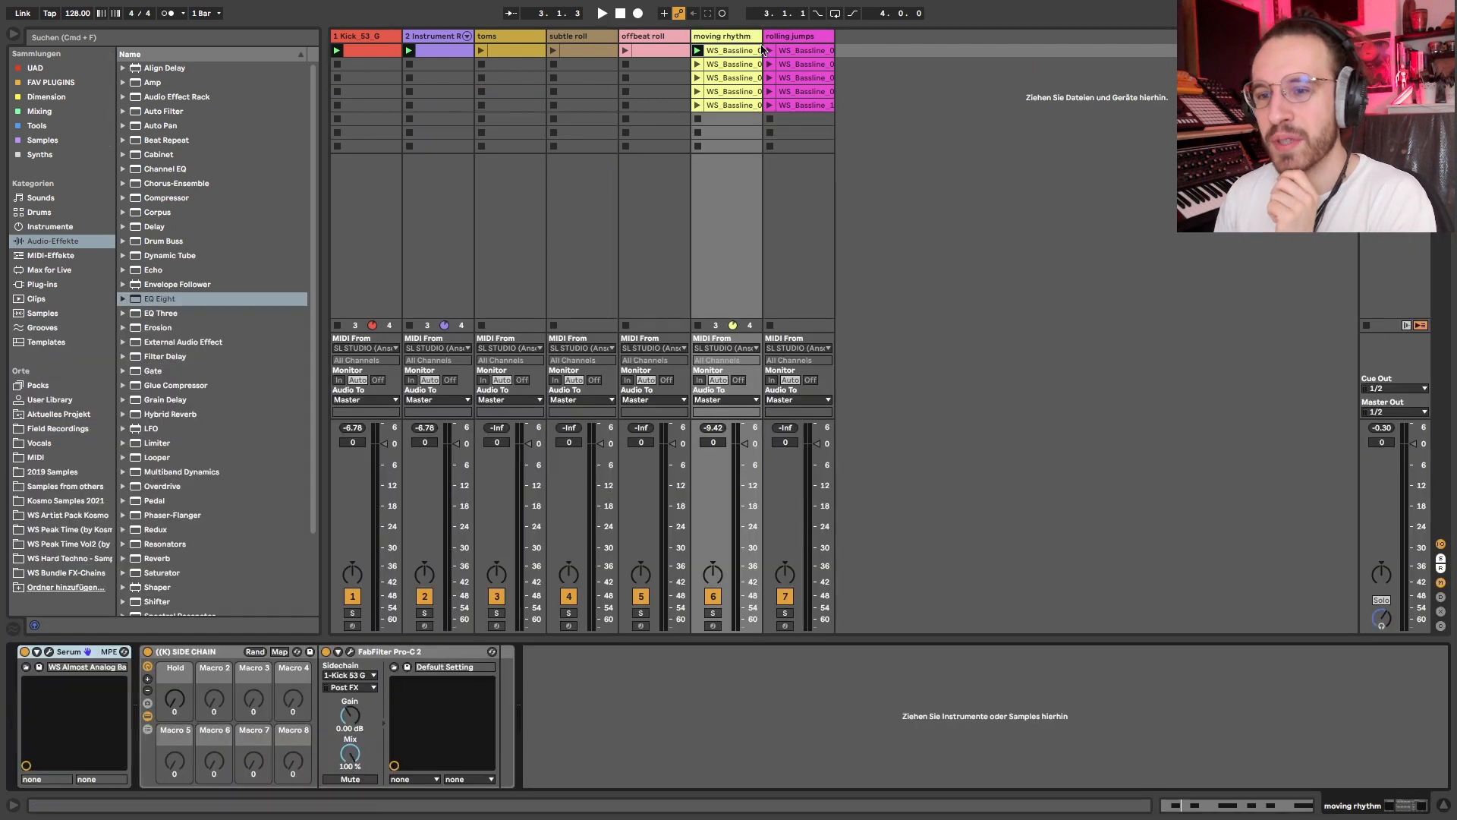
{"action": "left_click", "coordinate": [49, 651]}
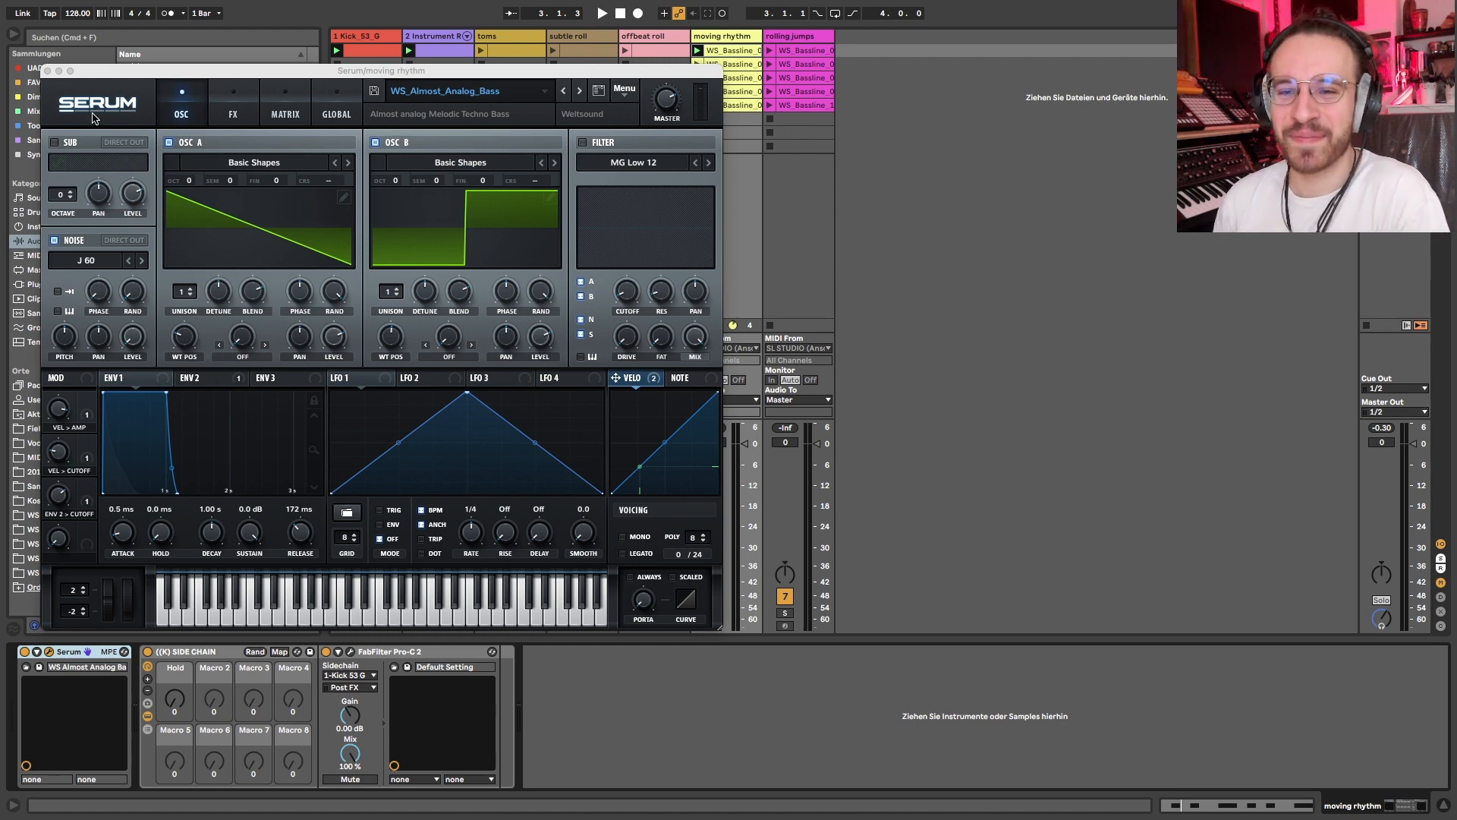
{"action": "left_click", "coordinate": [47, 72]}
{"action": "left_click", "coordinate": [504, 50]}
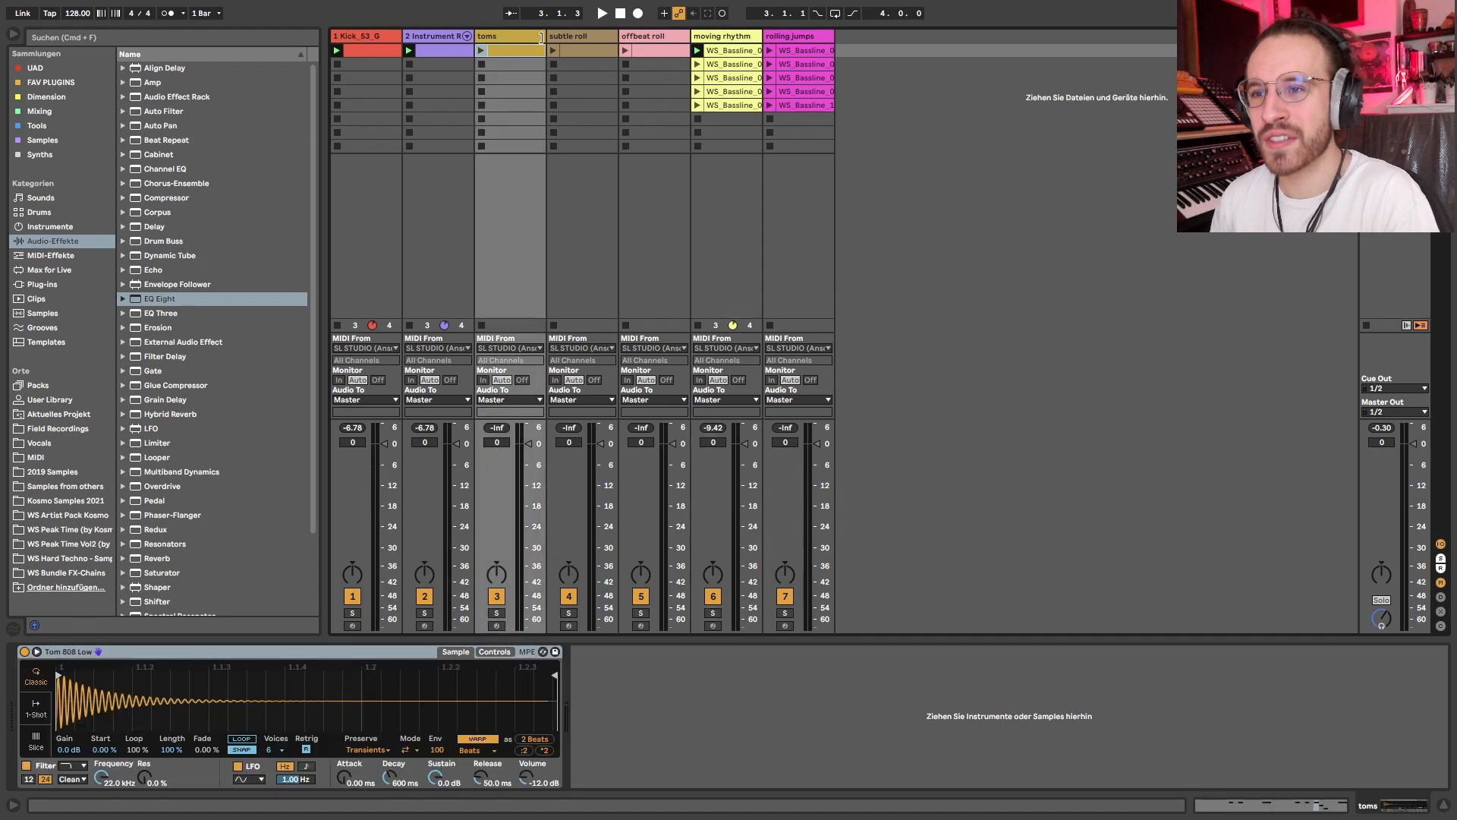
Reopen the notes of WS_Bassline_01 and highlight its G0 notes in the first two beats
{"action": "double_click", "coordinate": [729, 51]}
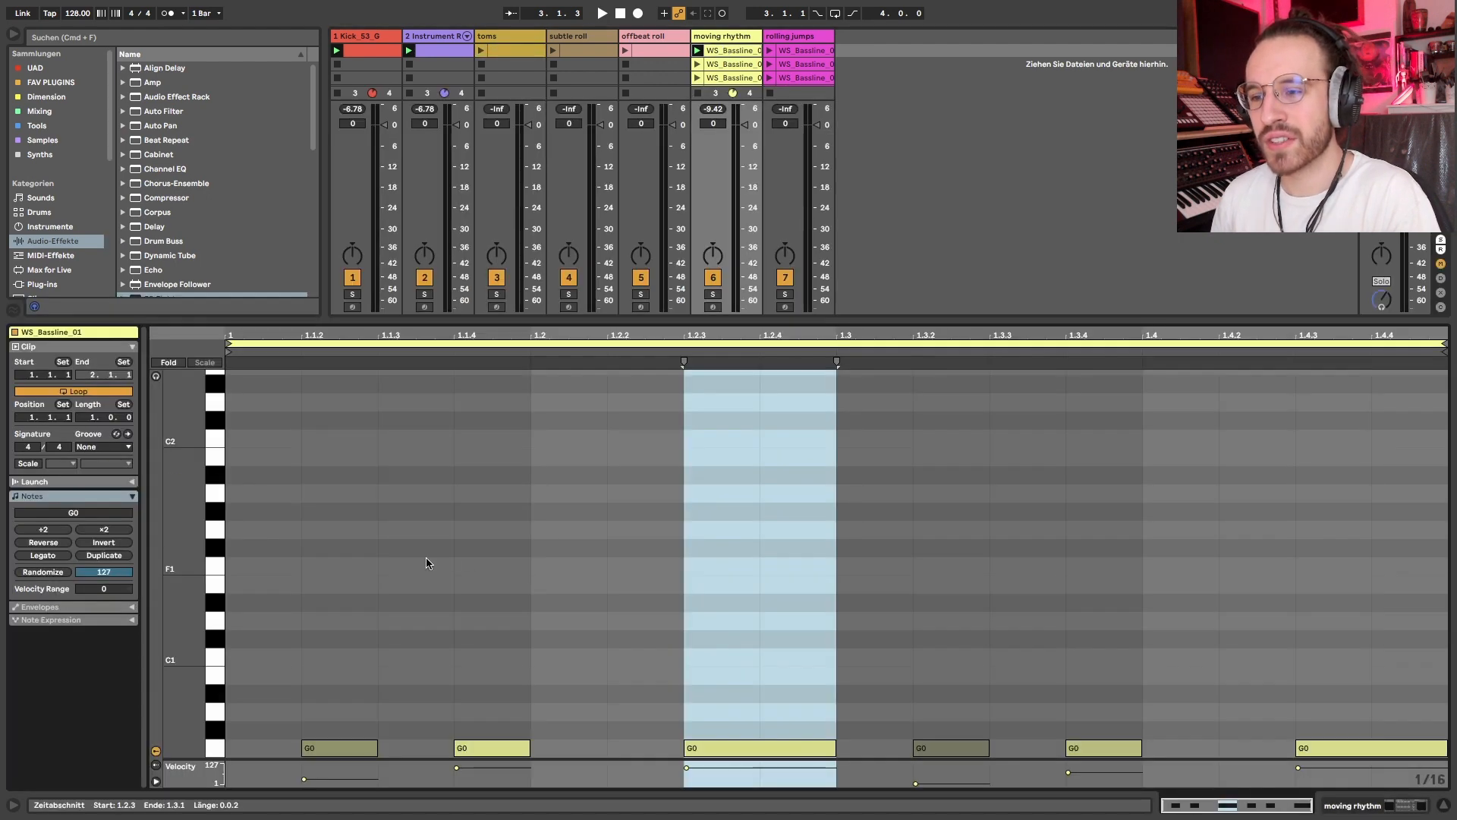
{"action": "left_click_drag", "start_coordinate": [235, 510], "coordinate": [822, 759]}
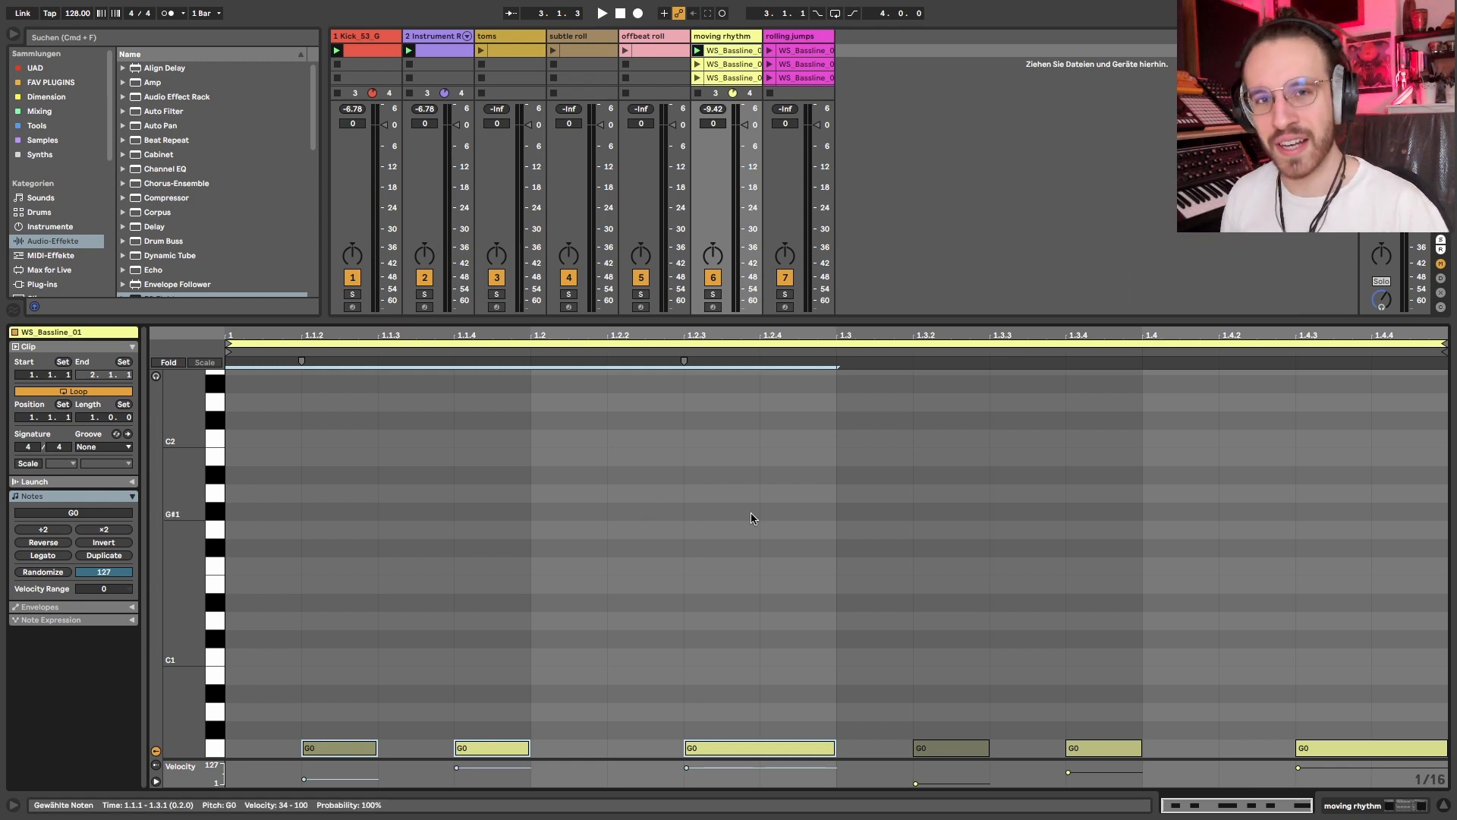
{"action": "left_click", "coordinate": [741, 598]}
{"action": "mouse_move", "coordinate": [841, 571]}
{"action": "left_mouse_down"}
{"action": "mouse_move", "coordinate": [0, 715]}
{"action": "mouse_move", "coordinate": [7, 751]}
{"action": "left_mouse_up"}
{"action": "left_click", "coordinate": [456, 596]}
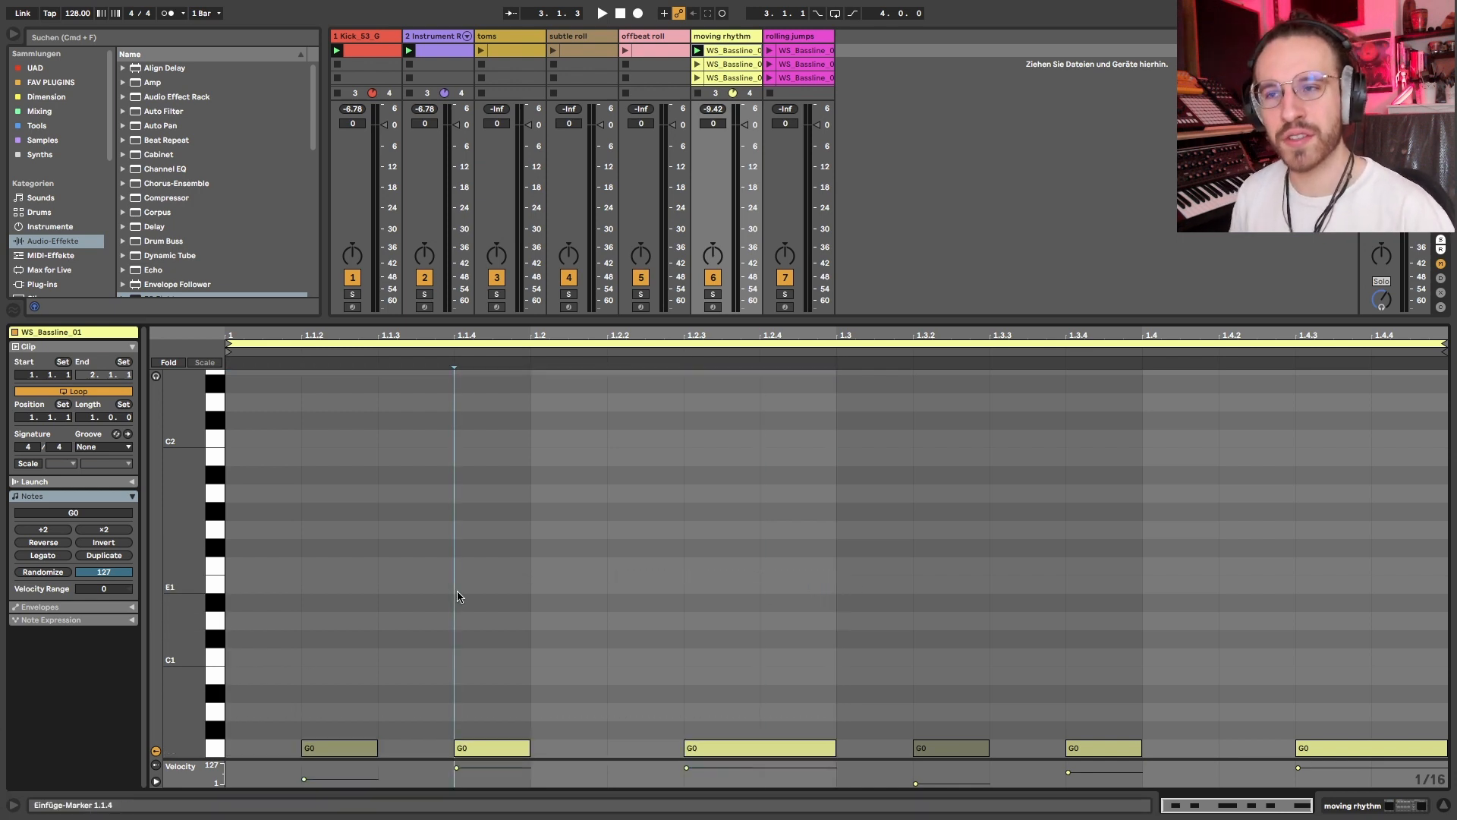
{"action": "scroll", "coordinate": [458, 597], "scroll_direction": "down", "scroll_amount": 4}
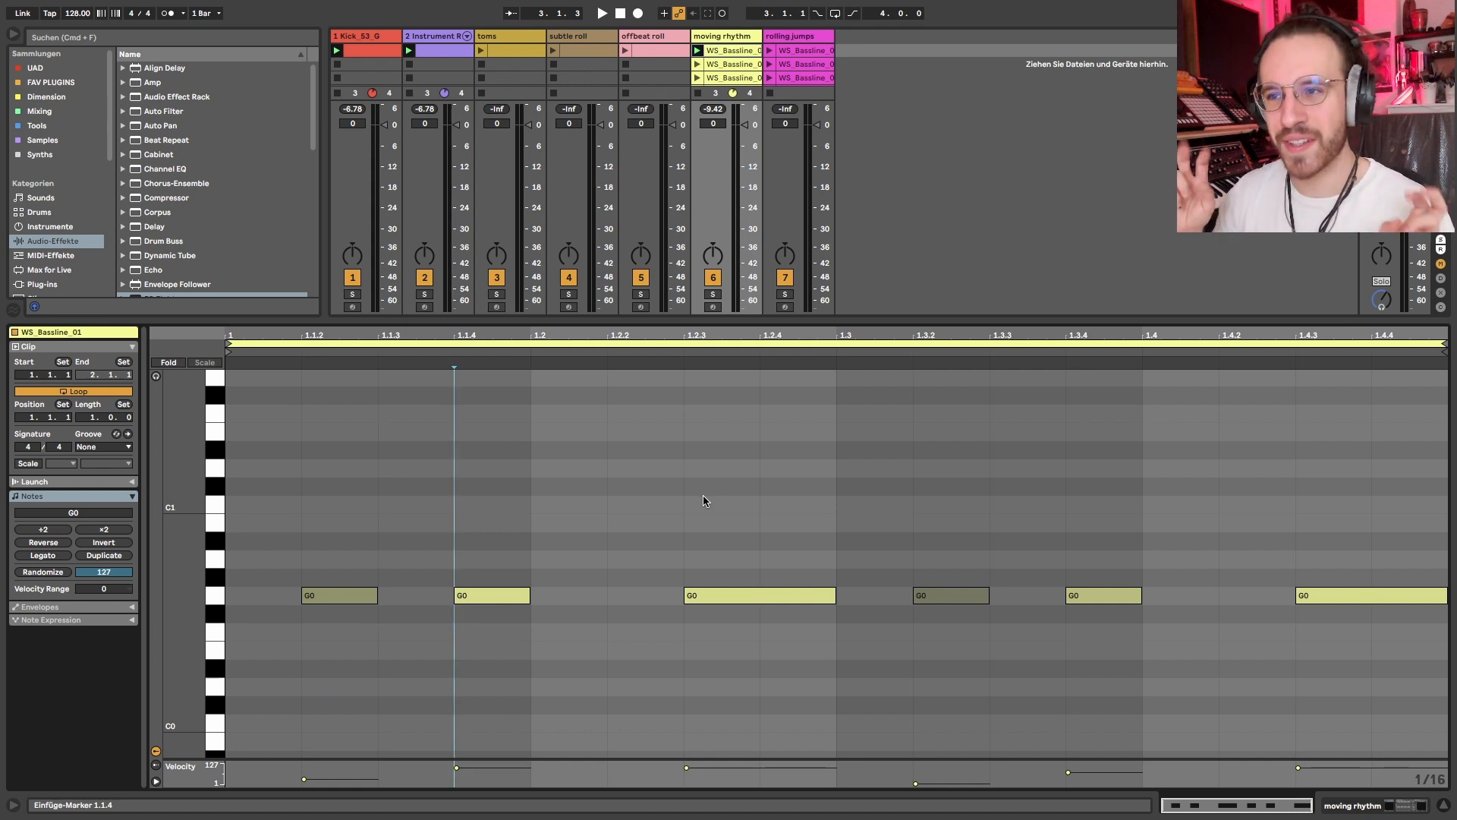
Compare the notes of WS_Bassline_02 with the neighbouring moving rhythm clips, and play WS_Bassline_02
{"action": "left_click", "coordinate": [732, 63]}
{"action": "scroll", "coordinate": [716, 543], "scroll_direction": "down", "scroll_amount": 3}
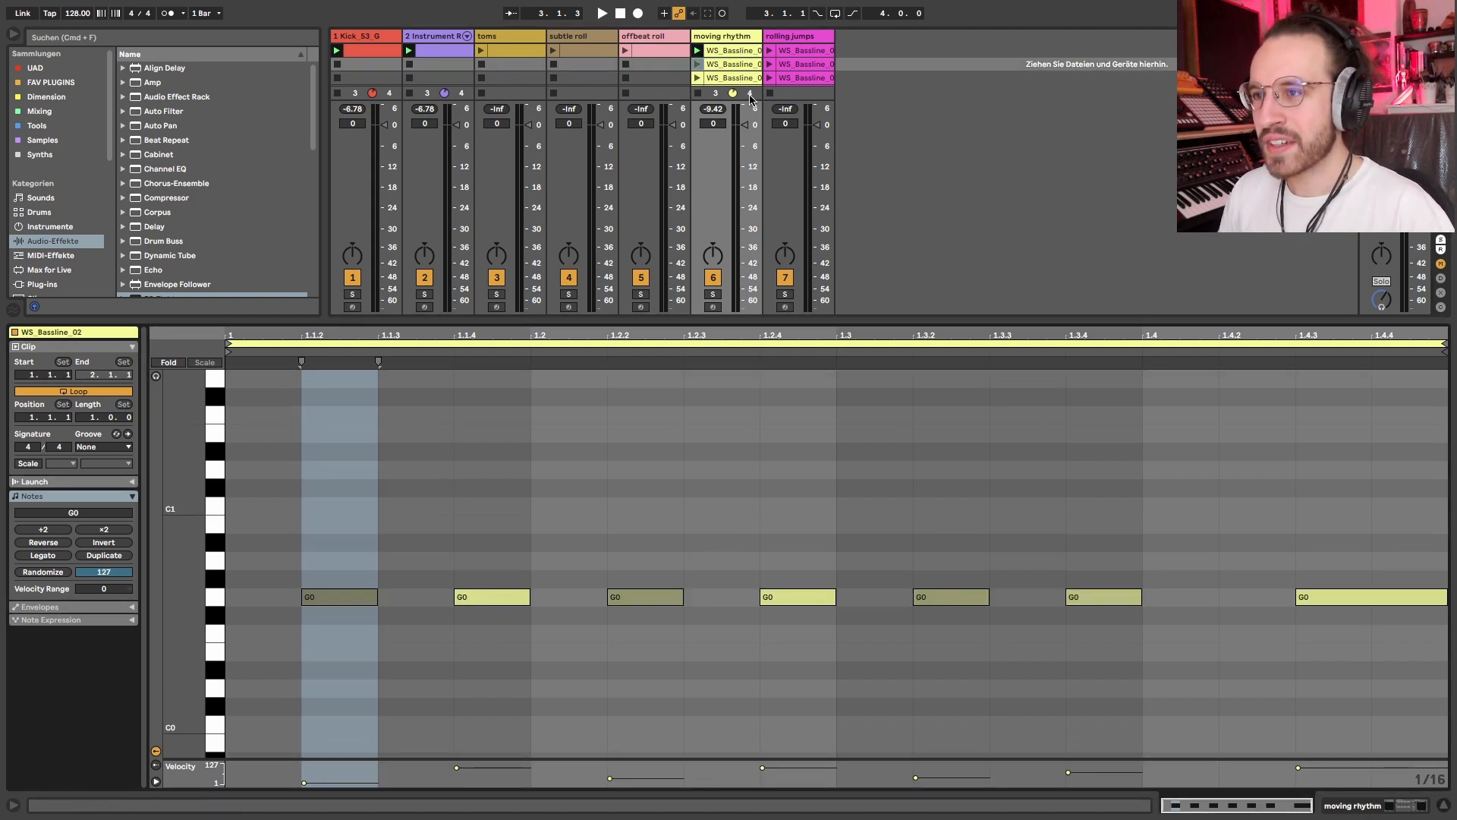
{"action": "left_click", "coordinate": [737, 55]}
{"action": "key", "text": "Down"}
{"action": "key", "text": "Down"}
{"action": "key", "text": "Up"}
{"action": "key", "text": "Up"}
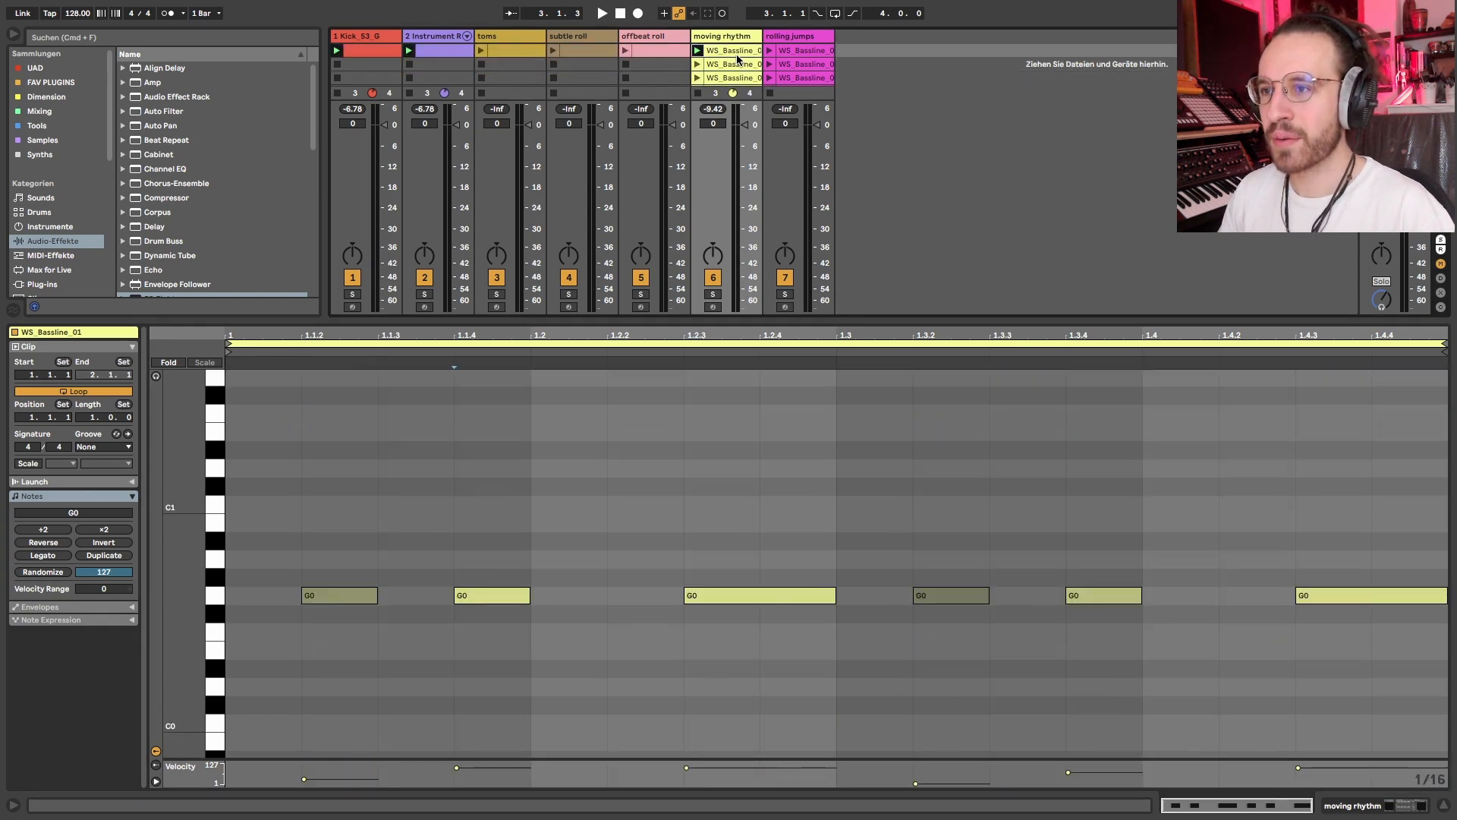
{"action": "key", "text": "Down"}
{"action": "key", "text": "Return"}
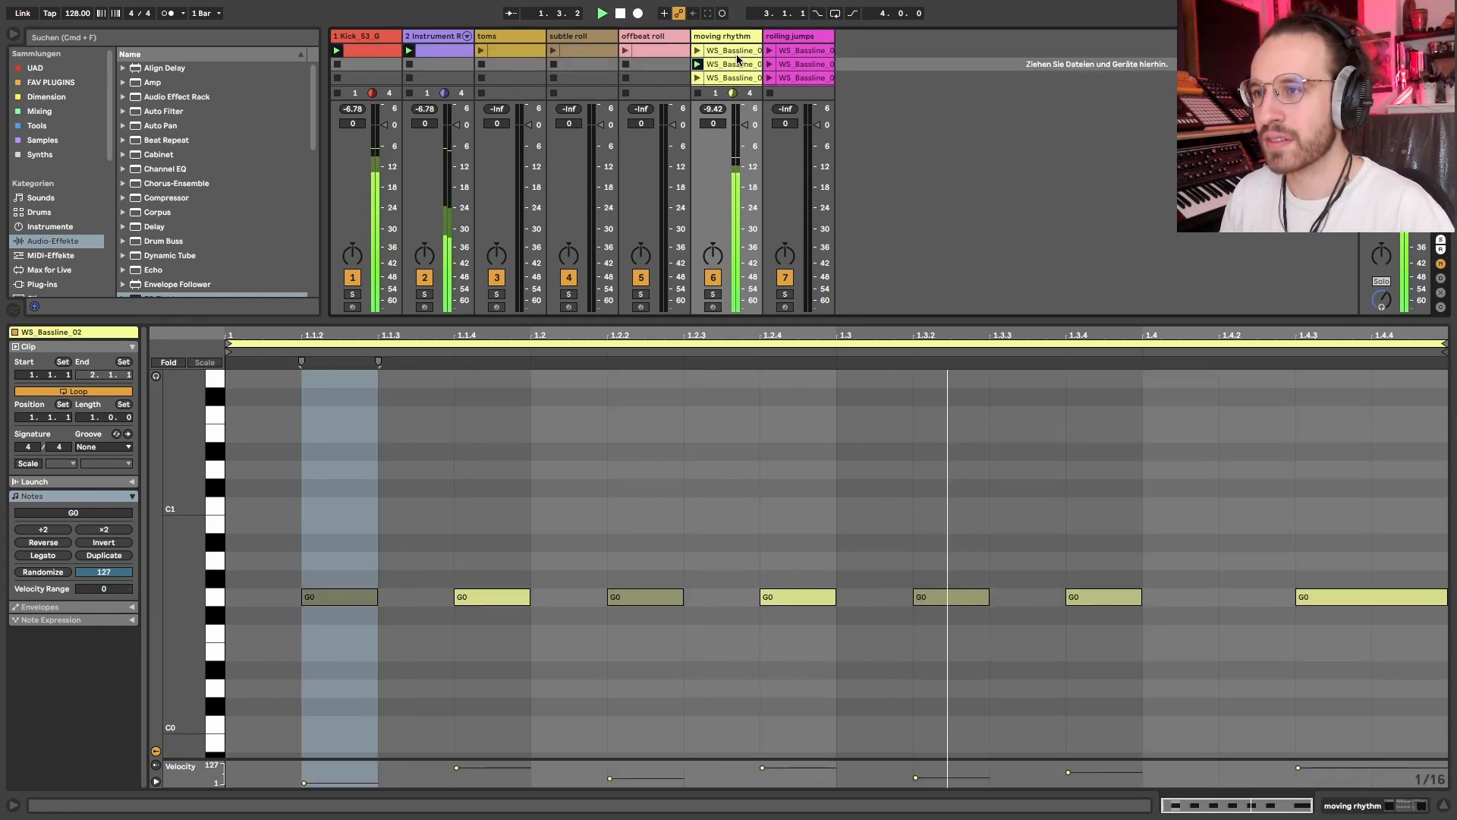
Play the moving rhythm clips WS_Bassline_03, WS_Bassline_04 and WS_Bassline_05 one after another over the kick
{"action": "key", "text": "Down"}
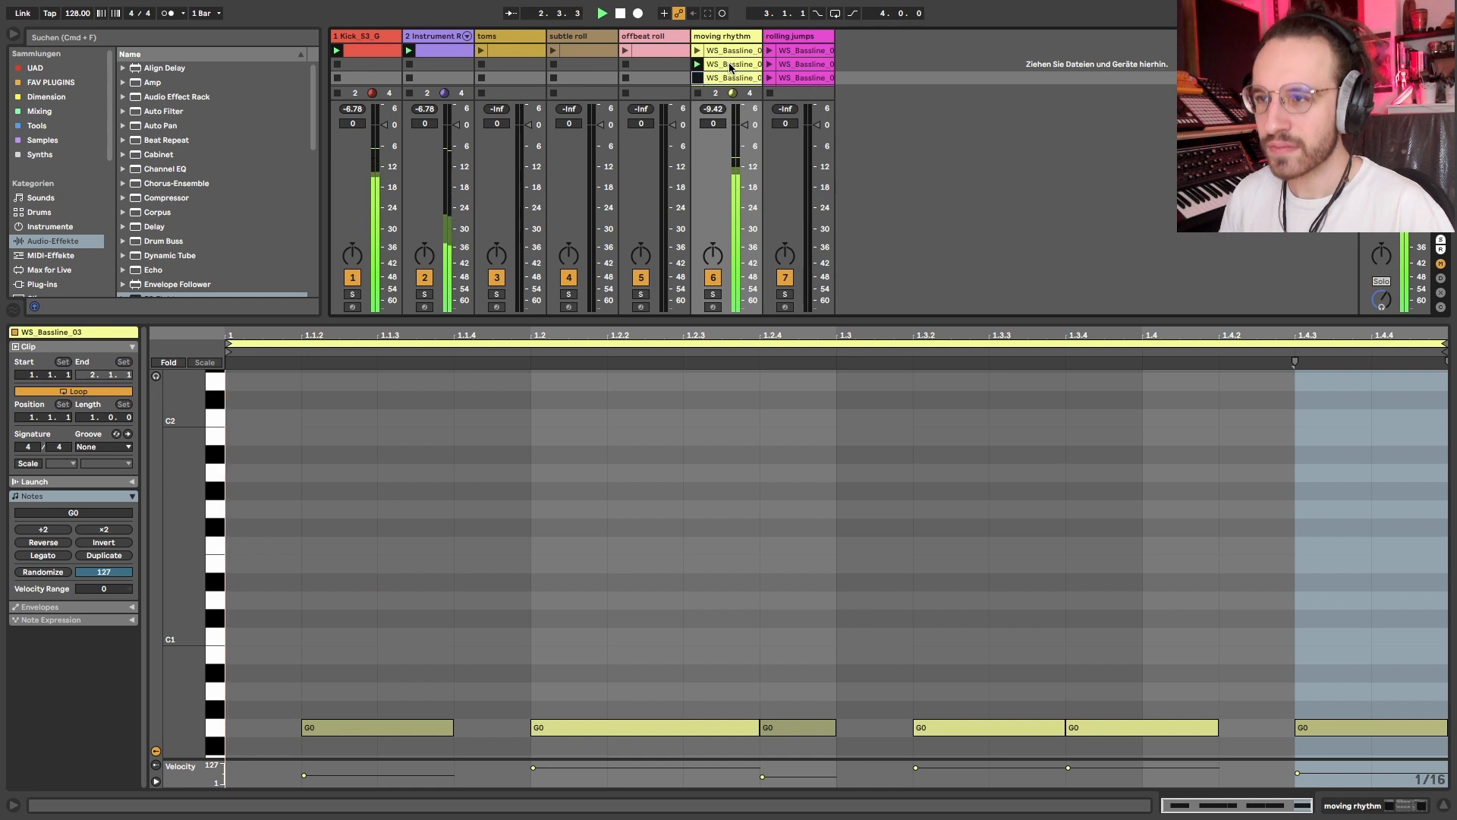
{"action": "scroll", "coordinate": [734, 61], "scroll_direction": "down", "scroll_amount": 1}
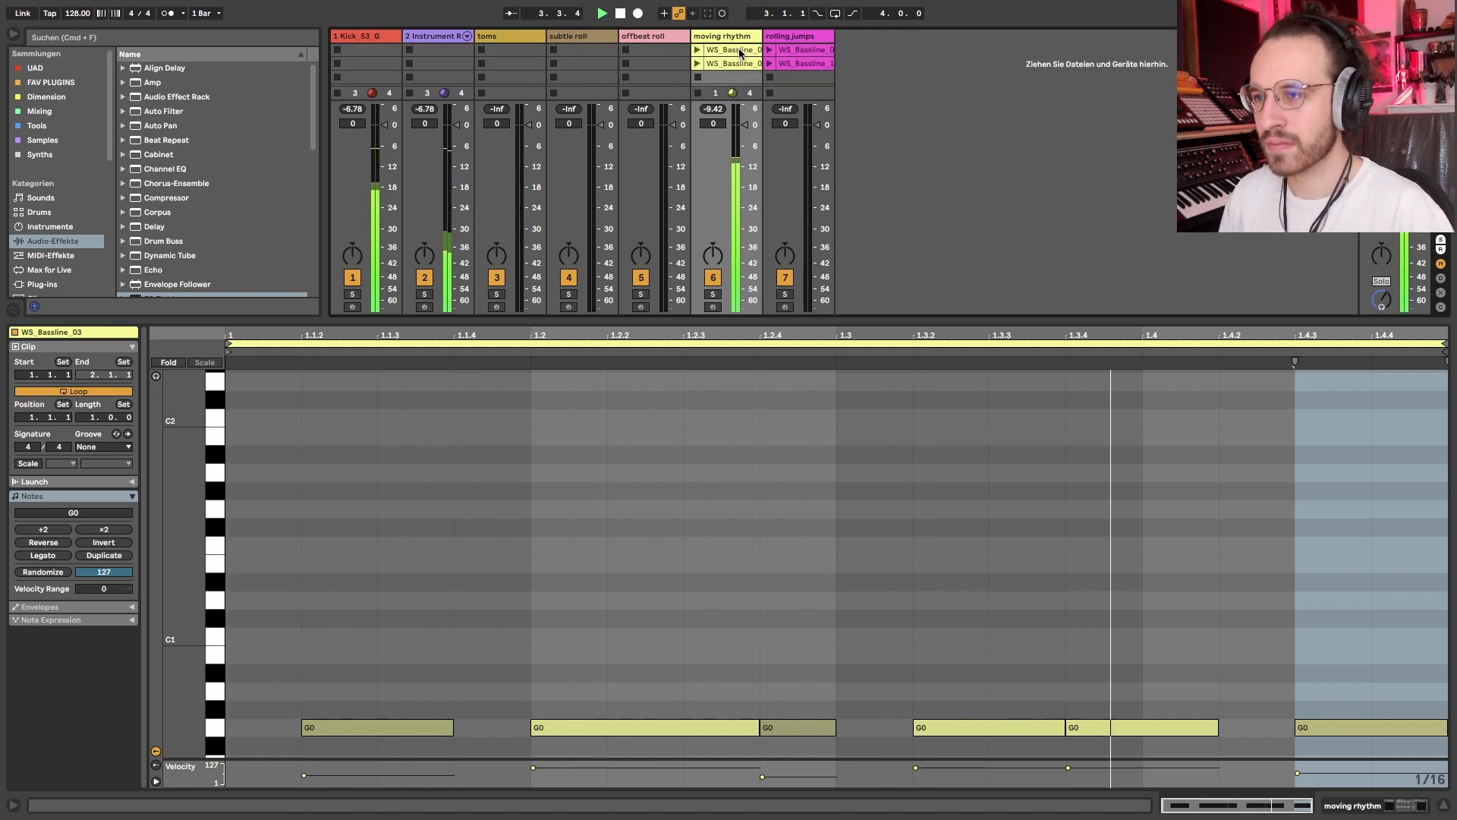
{"action": "scroll", "coordinate": [740, 54], "scroll_direction": "up", "scroll_amount": 1}
{"action": "key", "text": "Down"}
{"action": "key", "text": "Return"}
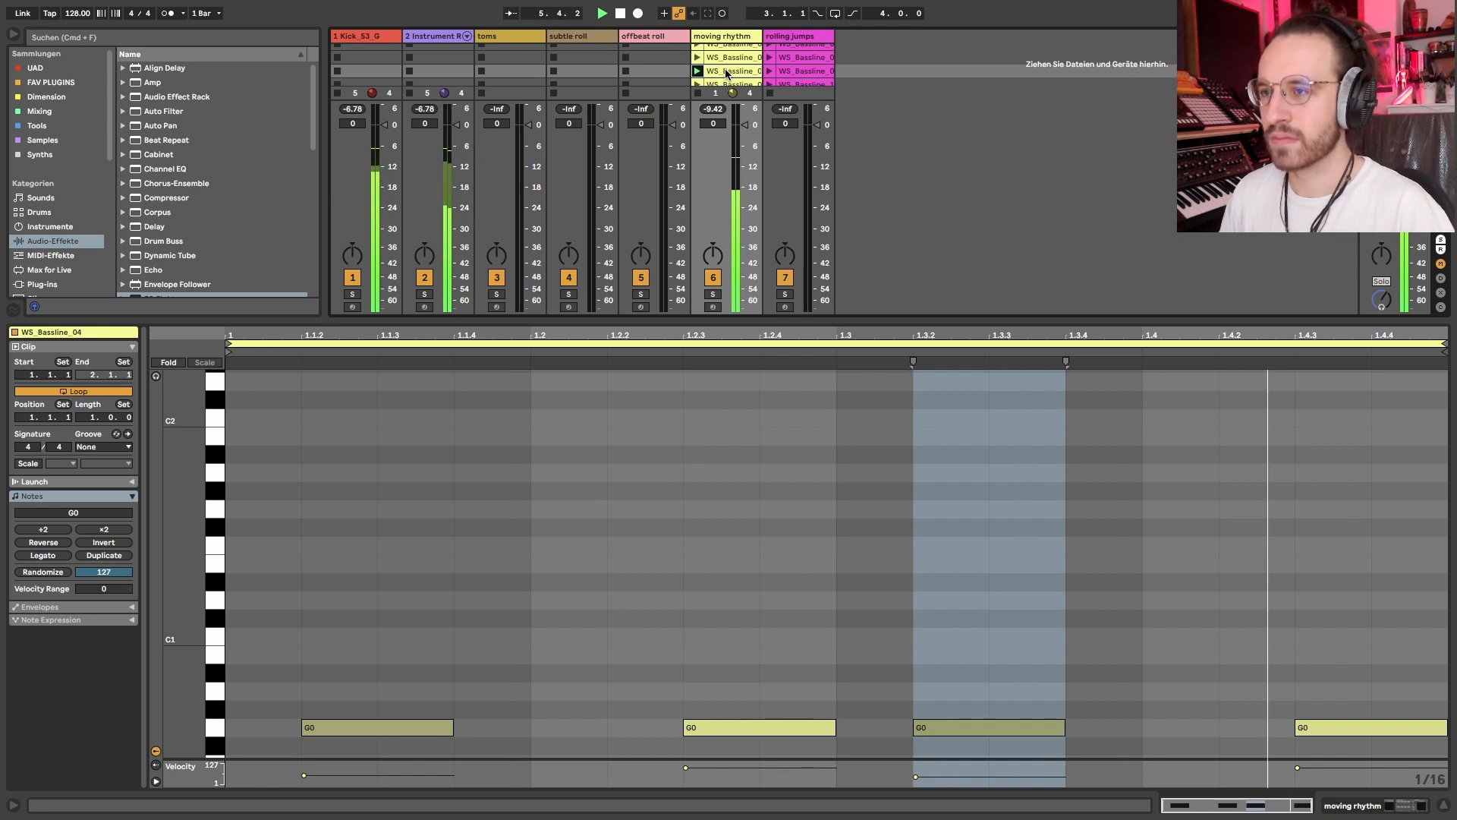
{"action": "key", "text": "Down"}
{"action": "key", "text": "Return"}
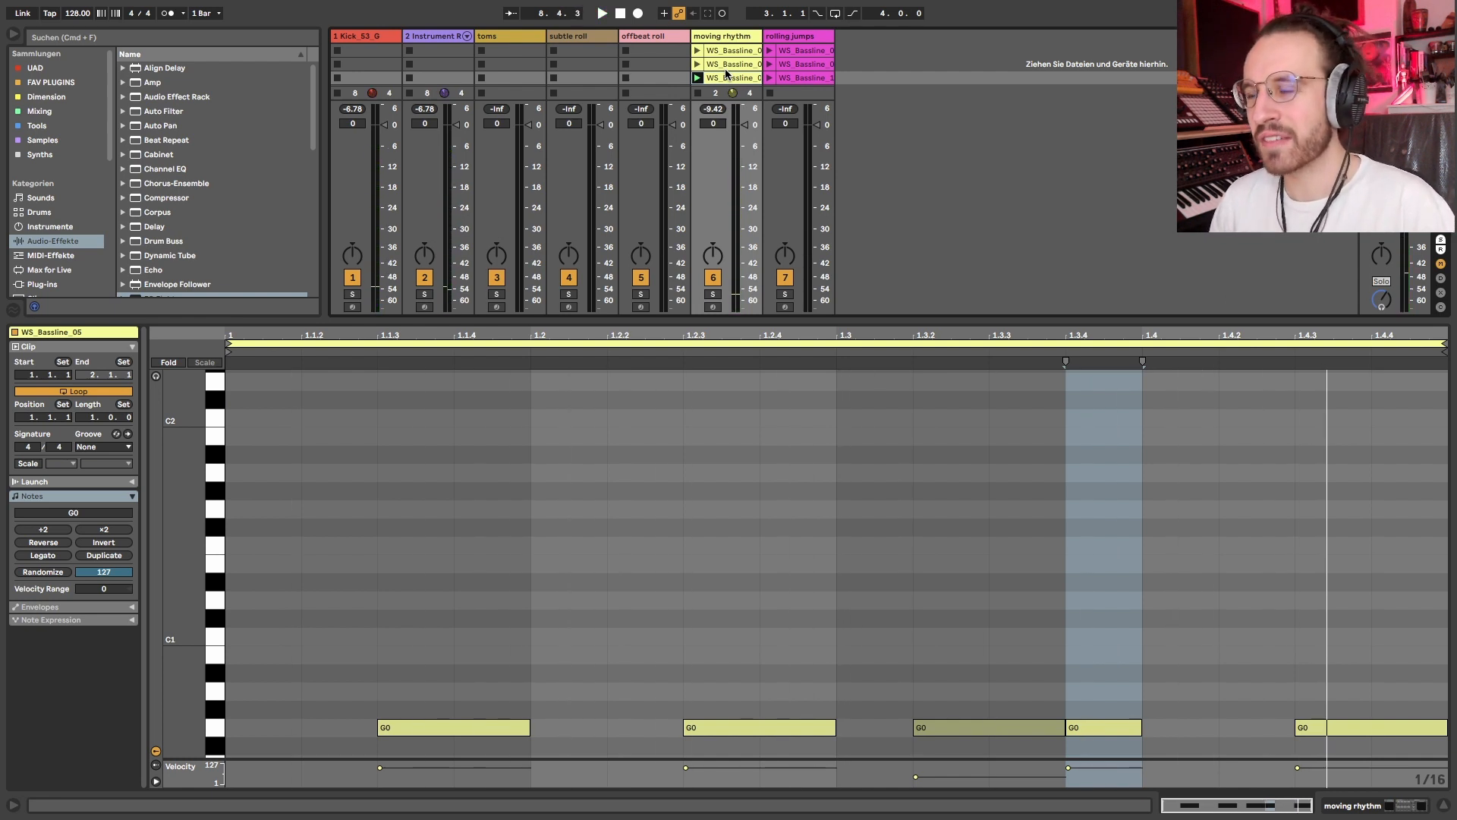
Go back to WS_Bassline_03, play it while examining its long G0 note at 1.2, and stop the moving rhythm track's clip
{"action": "key", "text": "Up"}
{"action": "key", "text": "Up"}
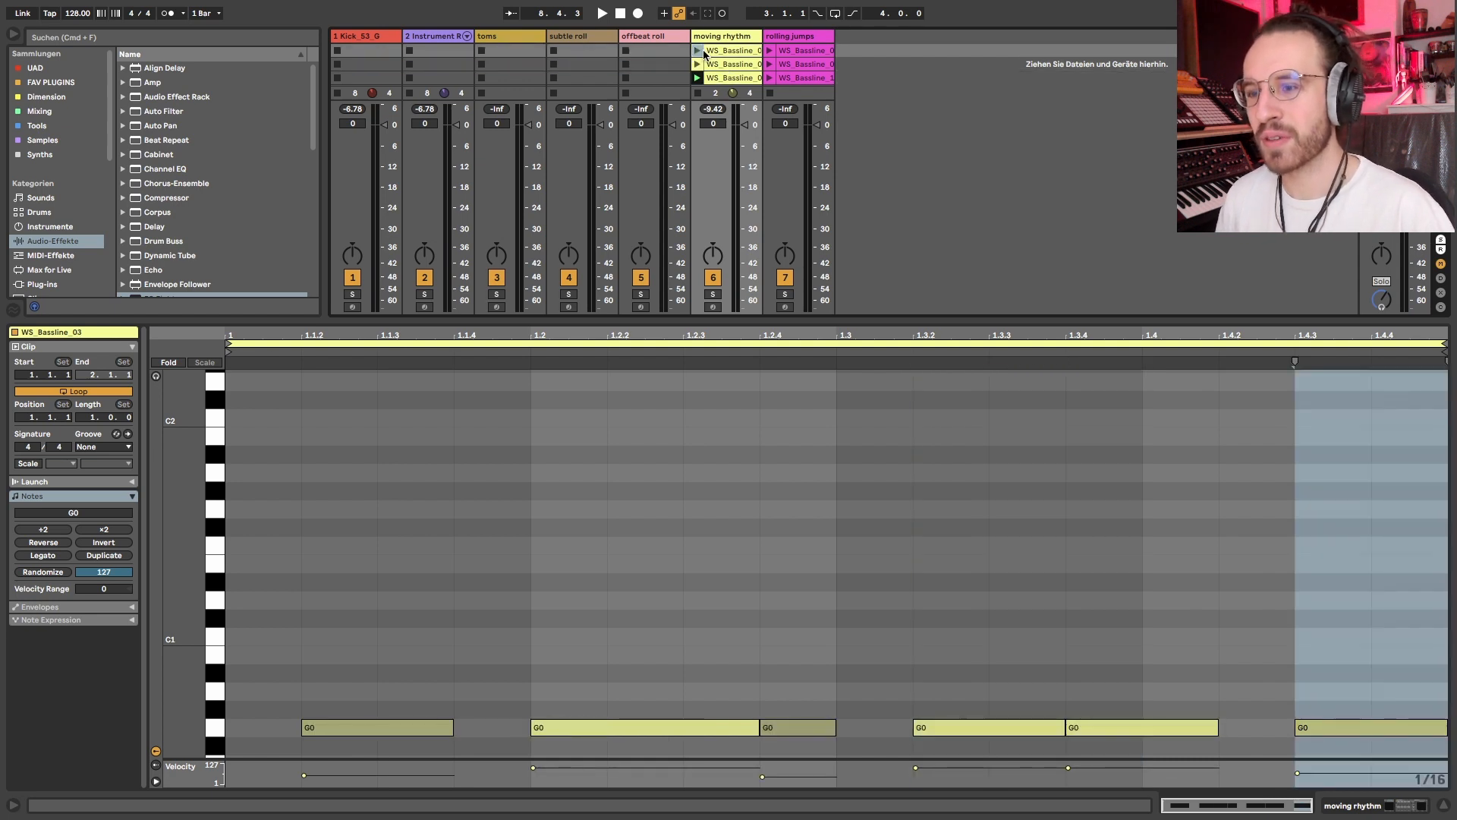
{"action": "left_click", "coordinate": [698, 51]}
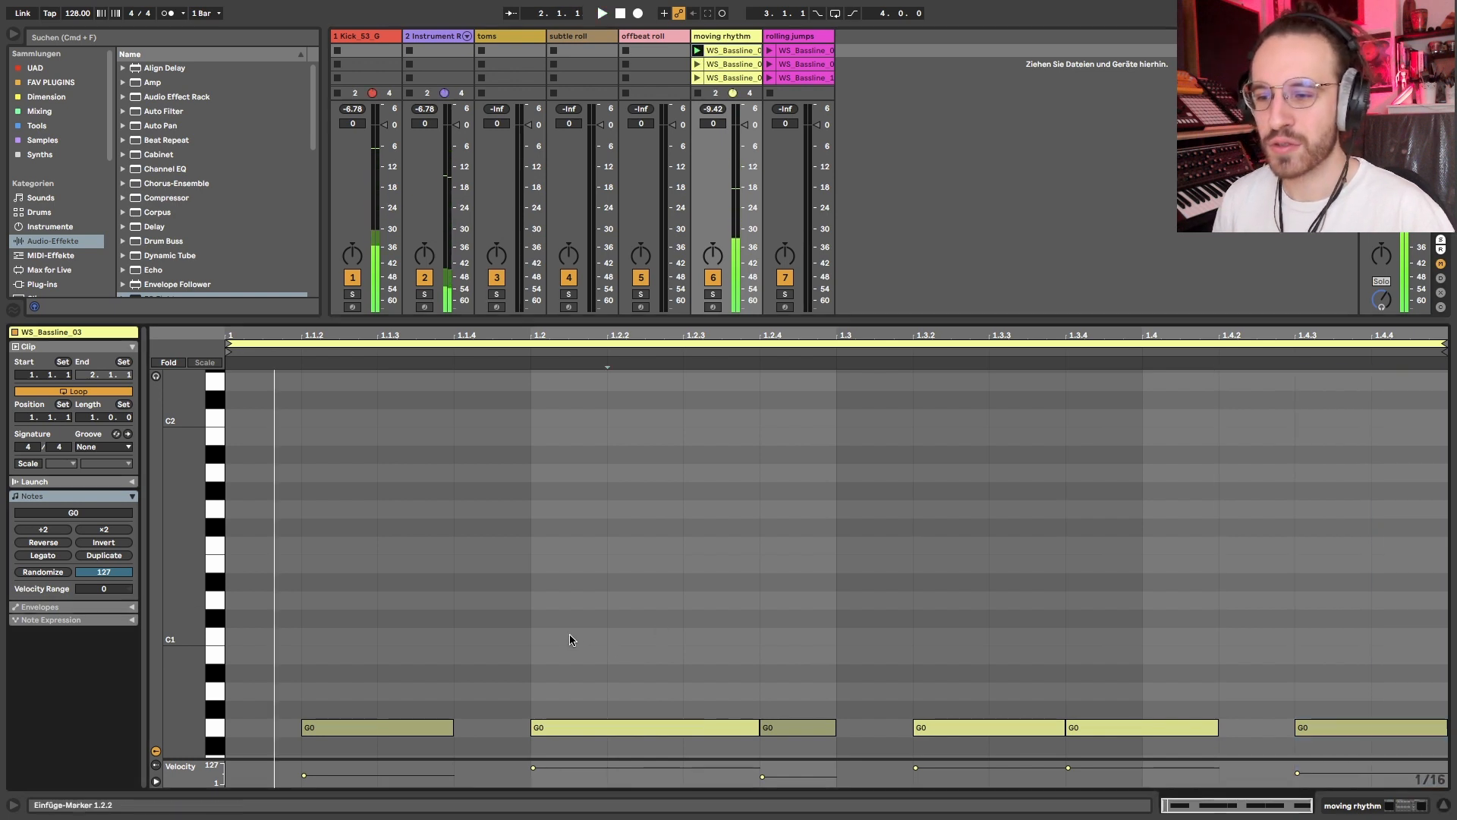
{"action": "left_click", "coordinate": [569, 727]}
{"action": "mouse_move", "coordinate": [501, 815]}
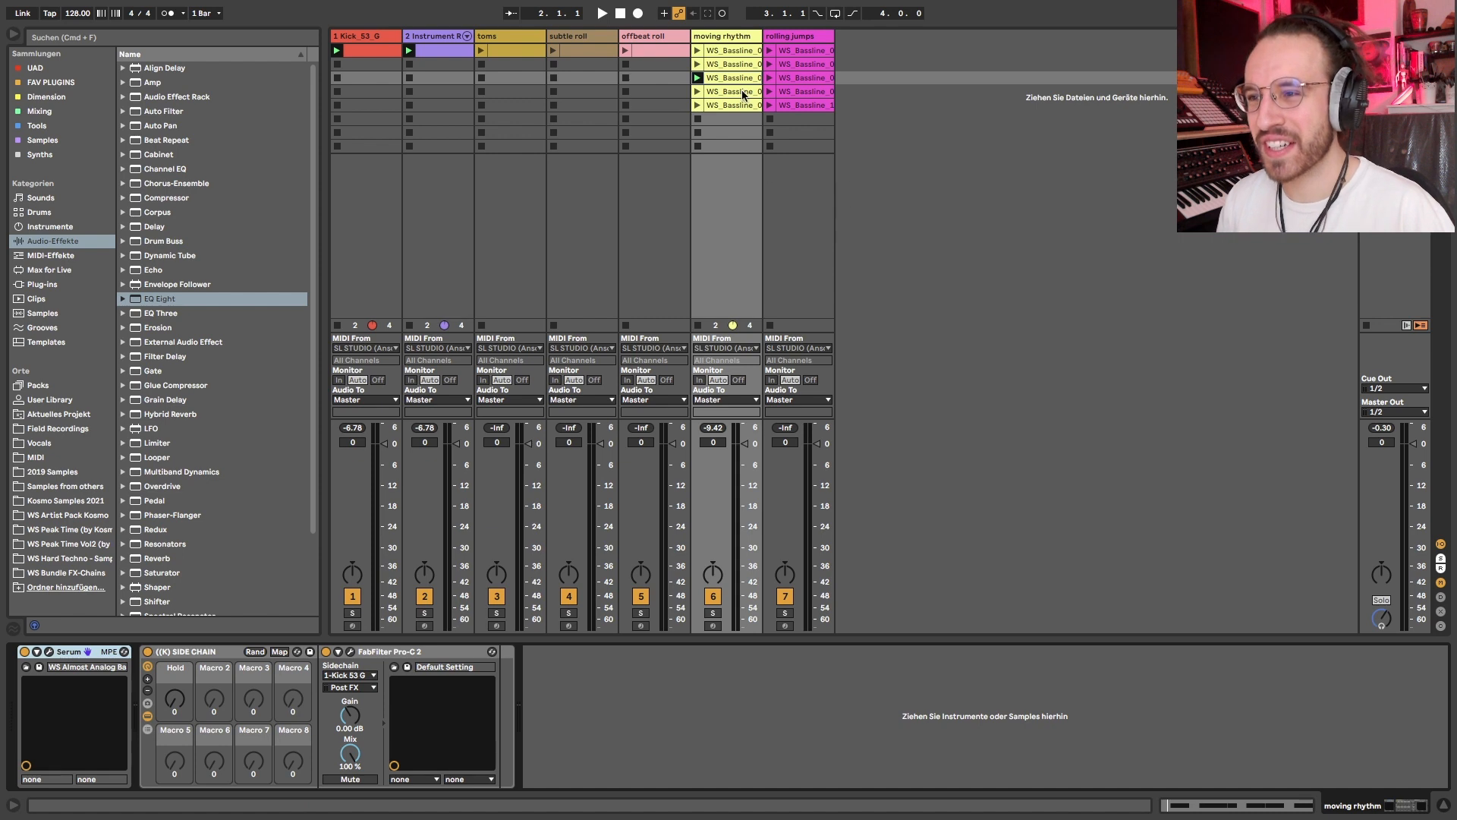
{"action": "left_click", "coordinate": [698, 119]}
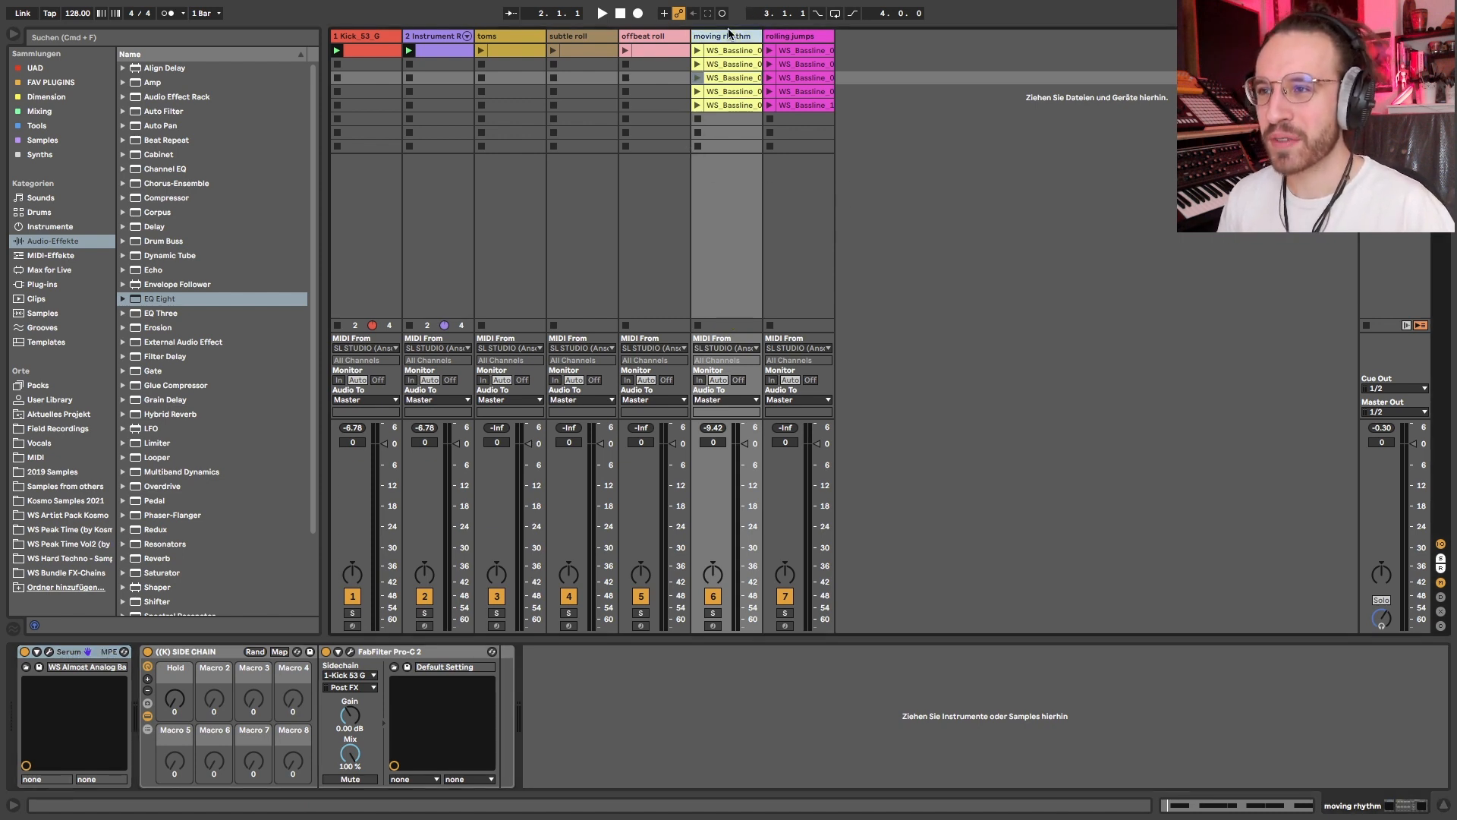
Reopen WS_Bassline_01 and review the note patterns of the moving rhythm clips once more, ending on the first clip
{"action": "key", "text": "shift+Tab"}
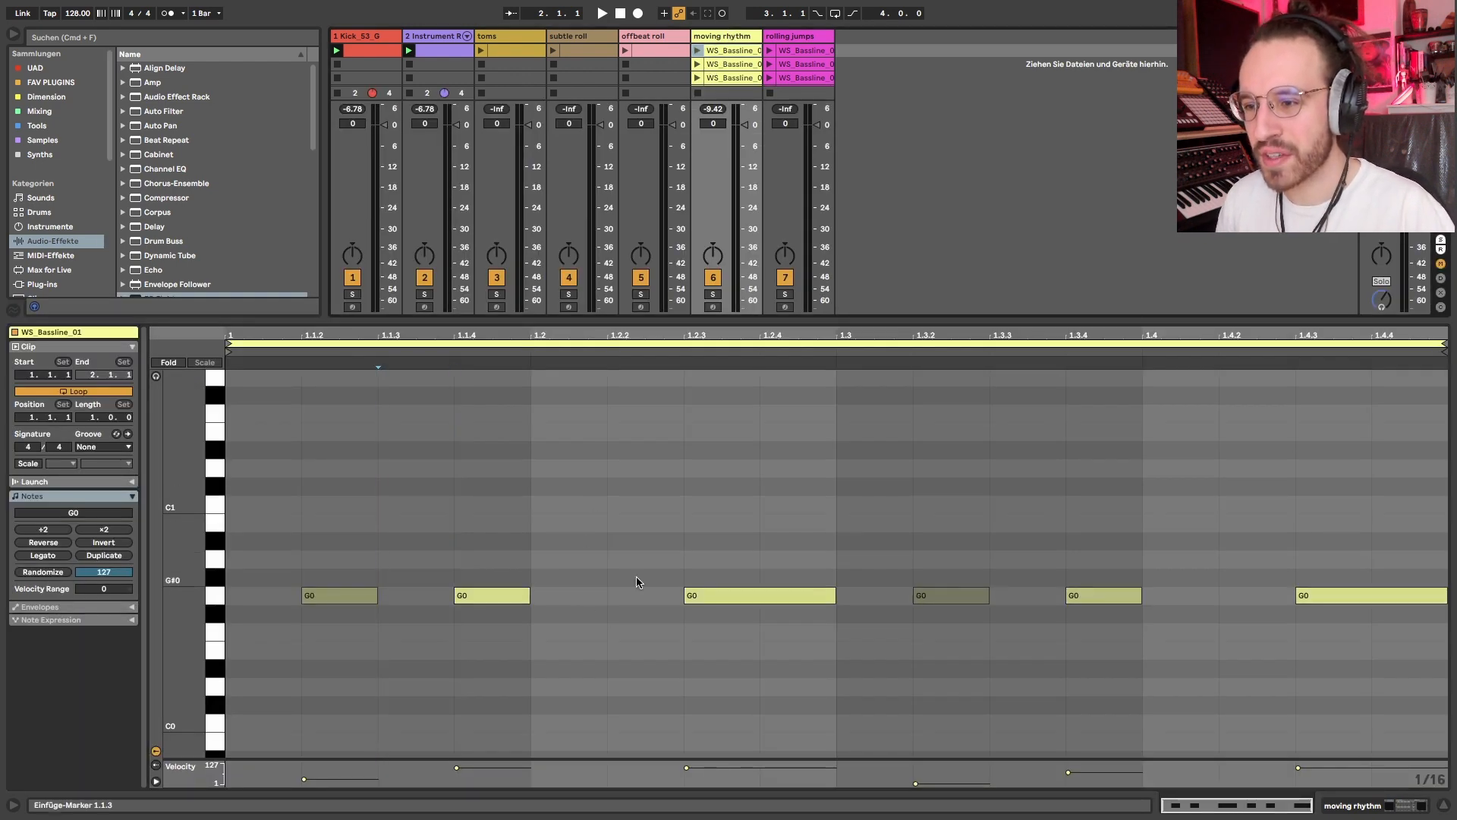
{"action": "left_click", "coordinate": [627, 605]}
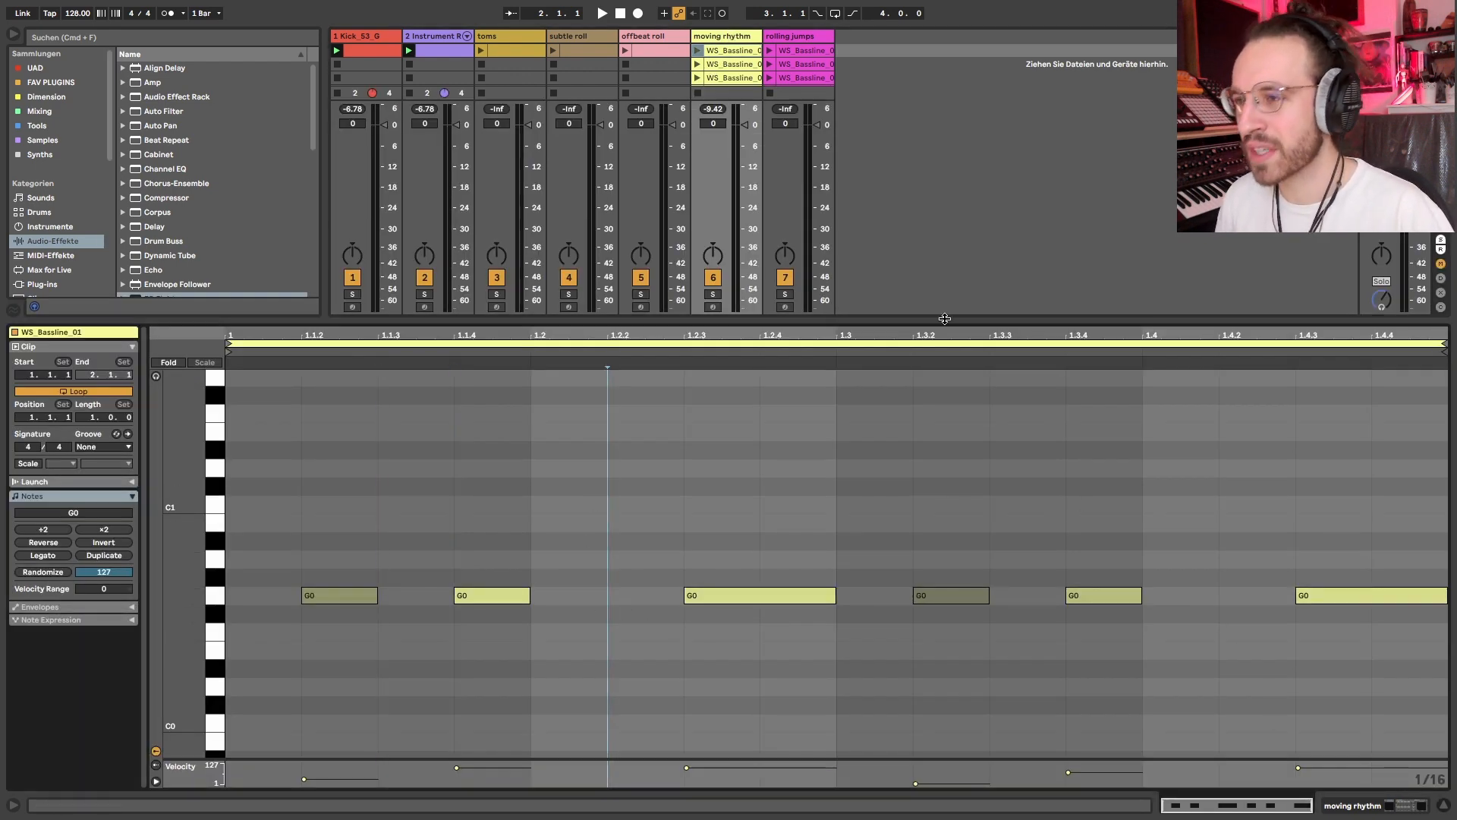
{"action": "left_click", "coordinate": [733, 52]}
{"action": "key", "text": "Down"}
{"action": "key", "text": "Down"}
{"action": "key", "text": "Down"}
{"action": "key", "text": "Down"}
{"action": "key", "text": "Down"}
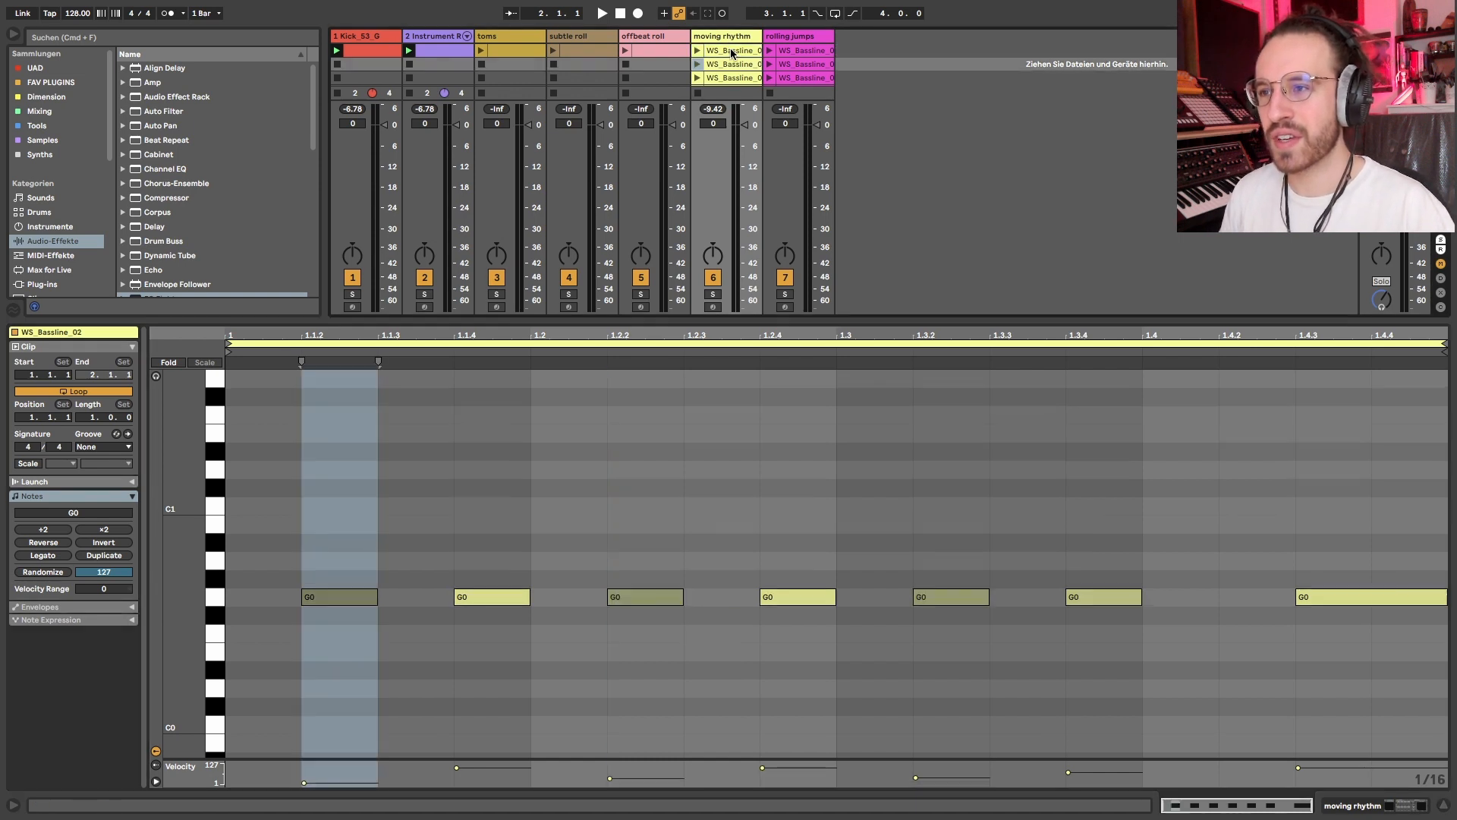
{"action": "key", "text": "Up"}
{"action": "key", "text": "Up"}
{"action": "key", "text": "Up"}
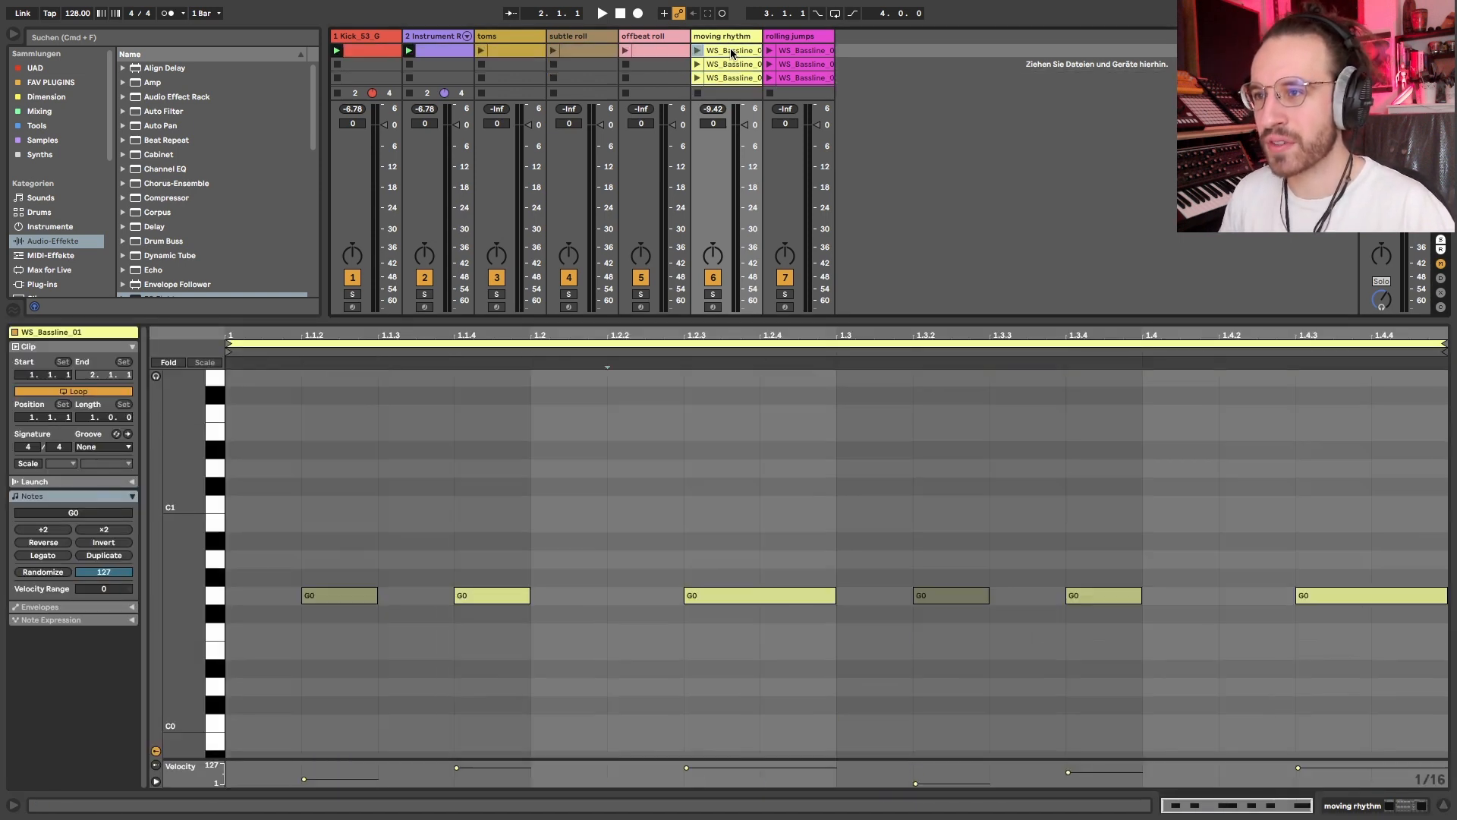
Switch to the device view and move on to the first clip slot of the rolling jumps track
{"action": "key", "text": "shift+Tab"}
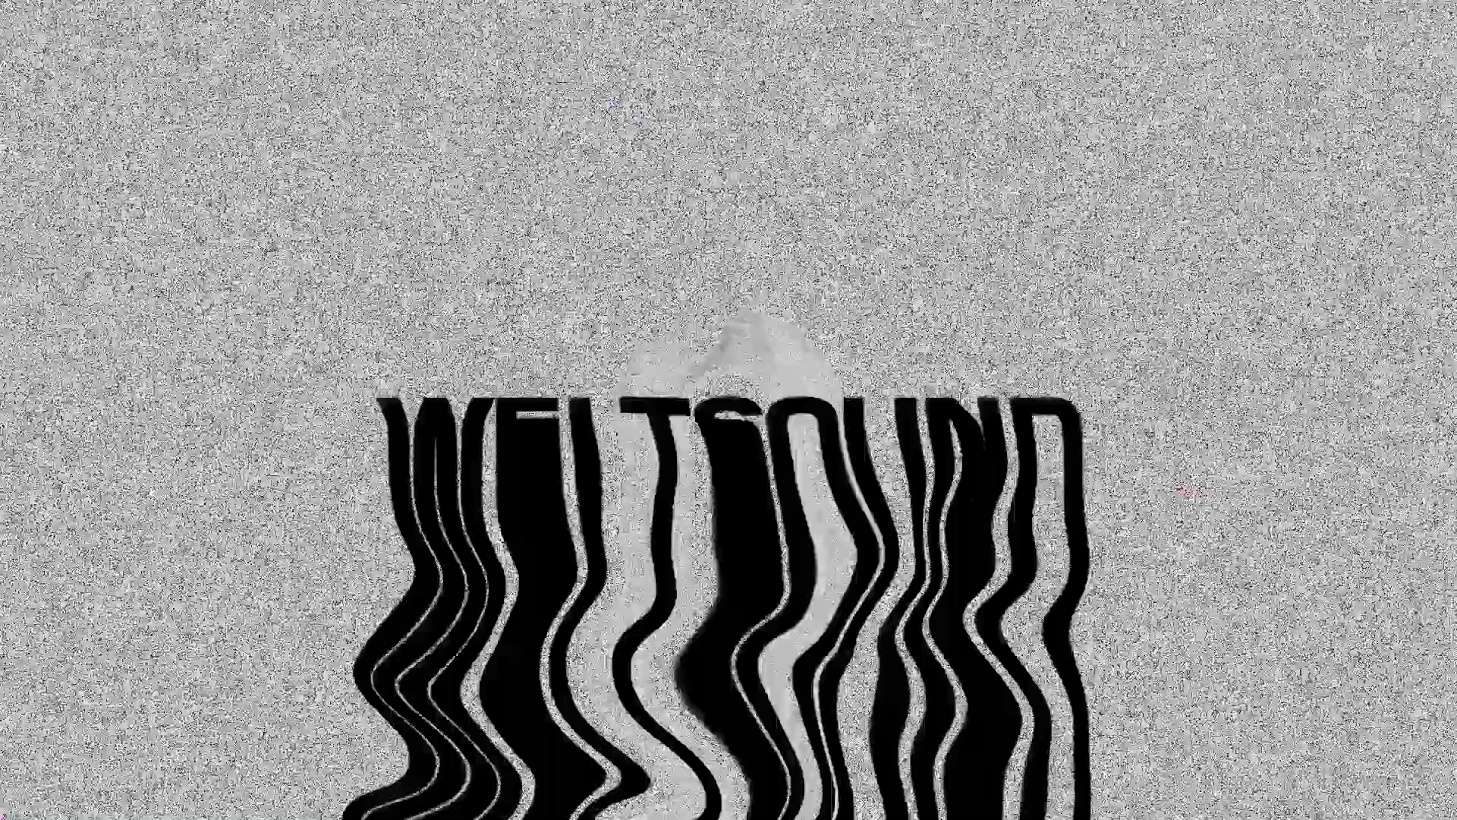
{"action": "key", "text": "Right"}
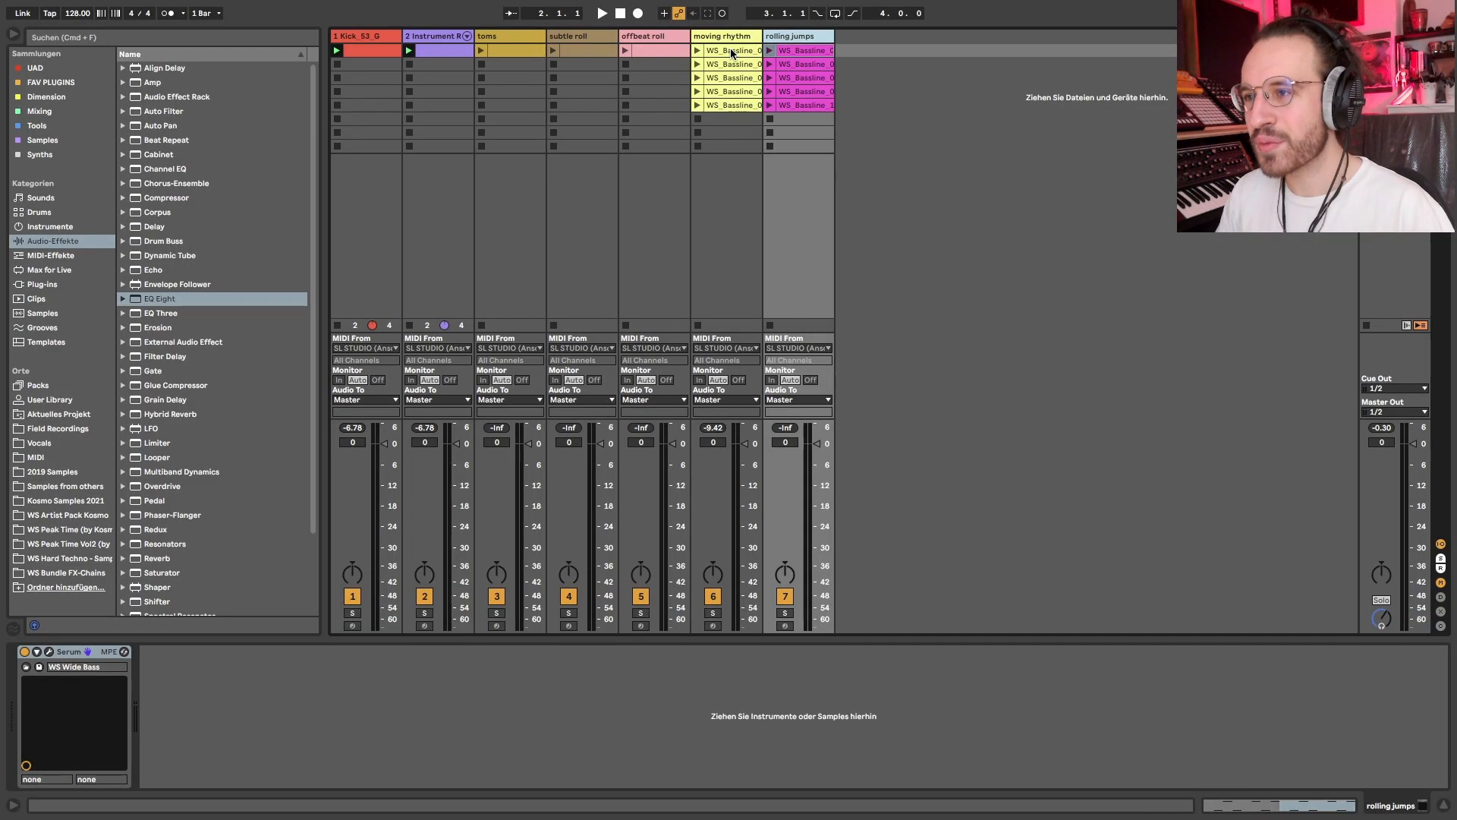
Select the rolling jumps track, view its Serum patch WS_Wide_Bass, and close the plugin window
{"action": "key", "text": "Down"}
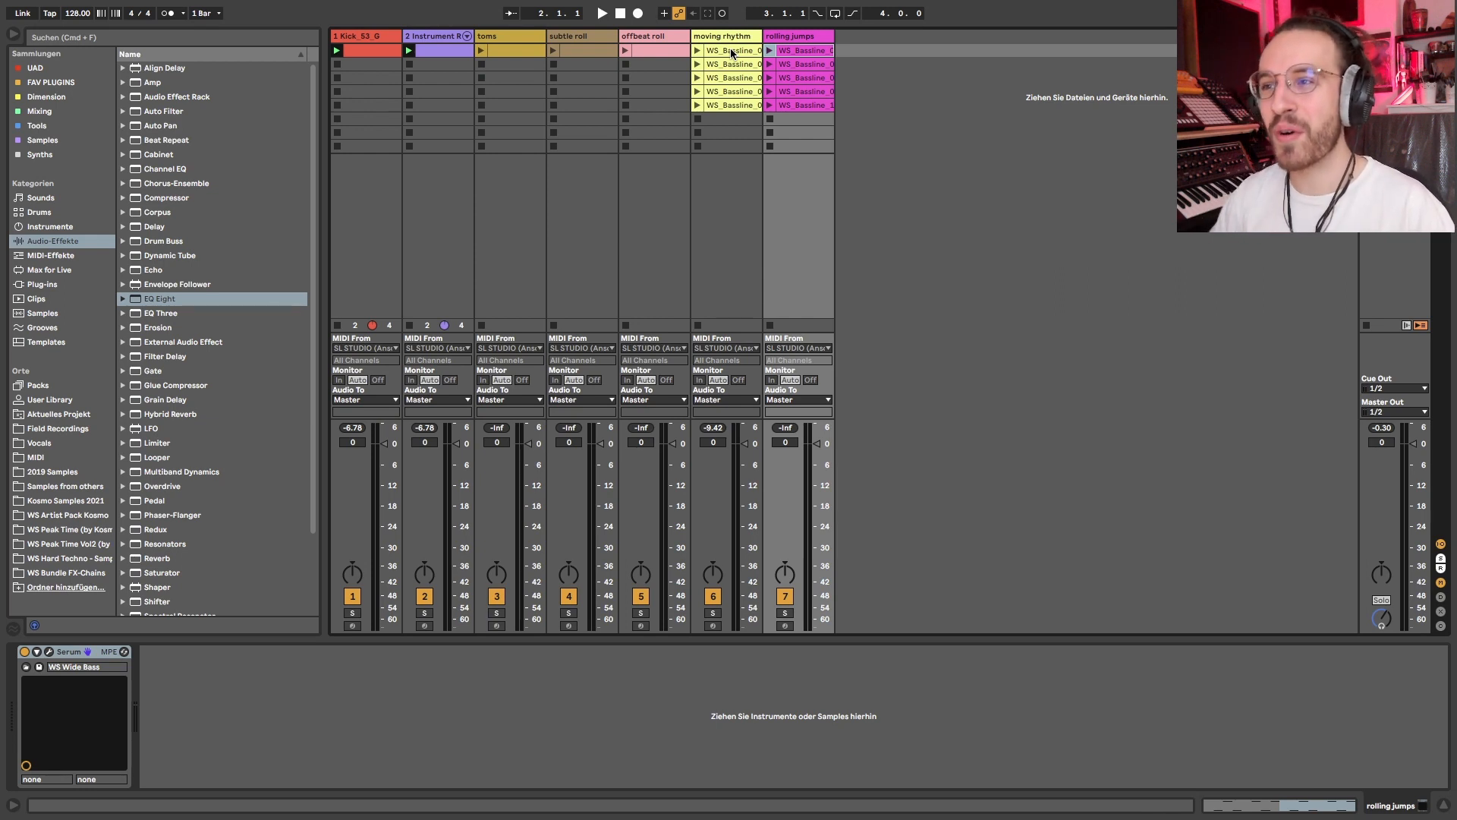
{"action": "left_click", "coordinate": [806, 38]}
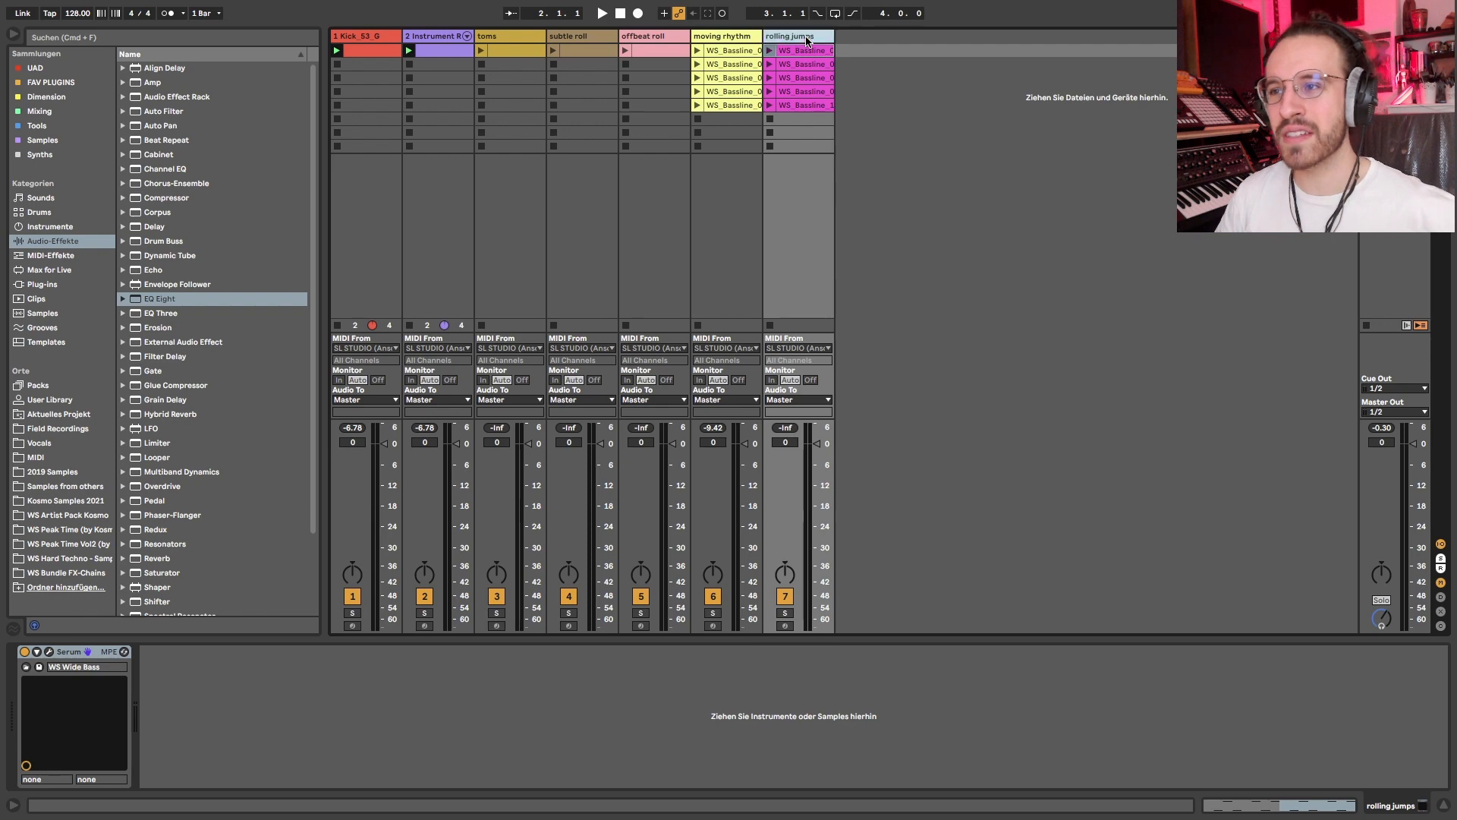
{"action": "left_click", "coordinate": [26, 667]}
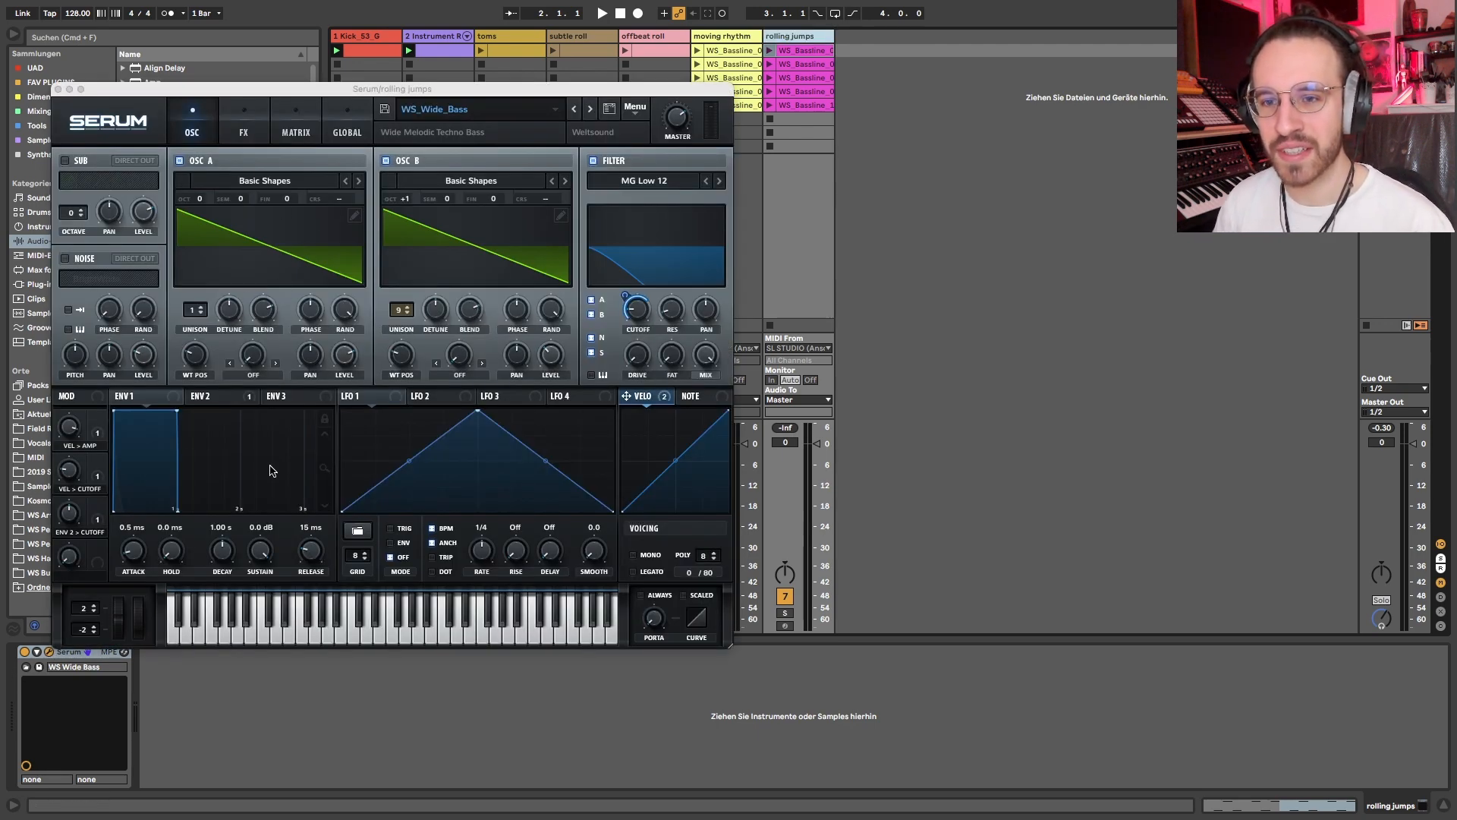
{"action": "left_click", "coordinate": [57, 90]}
Add an EQ Eight to the rolling jumps track in M/S mode and low-cut the side signal at about 235 Hz
{"action": "double_click", "coordinate": [163, 299]}
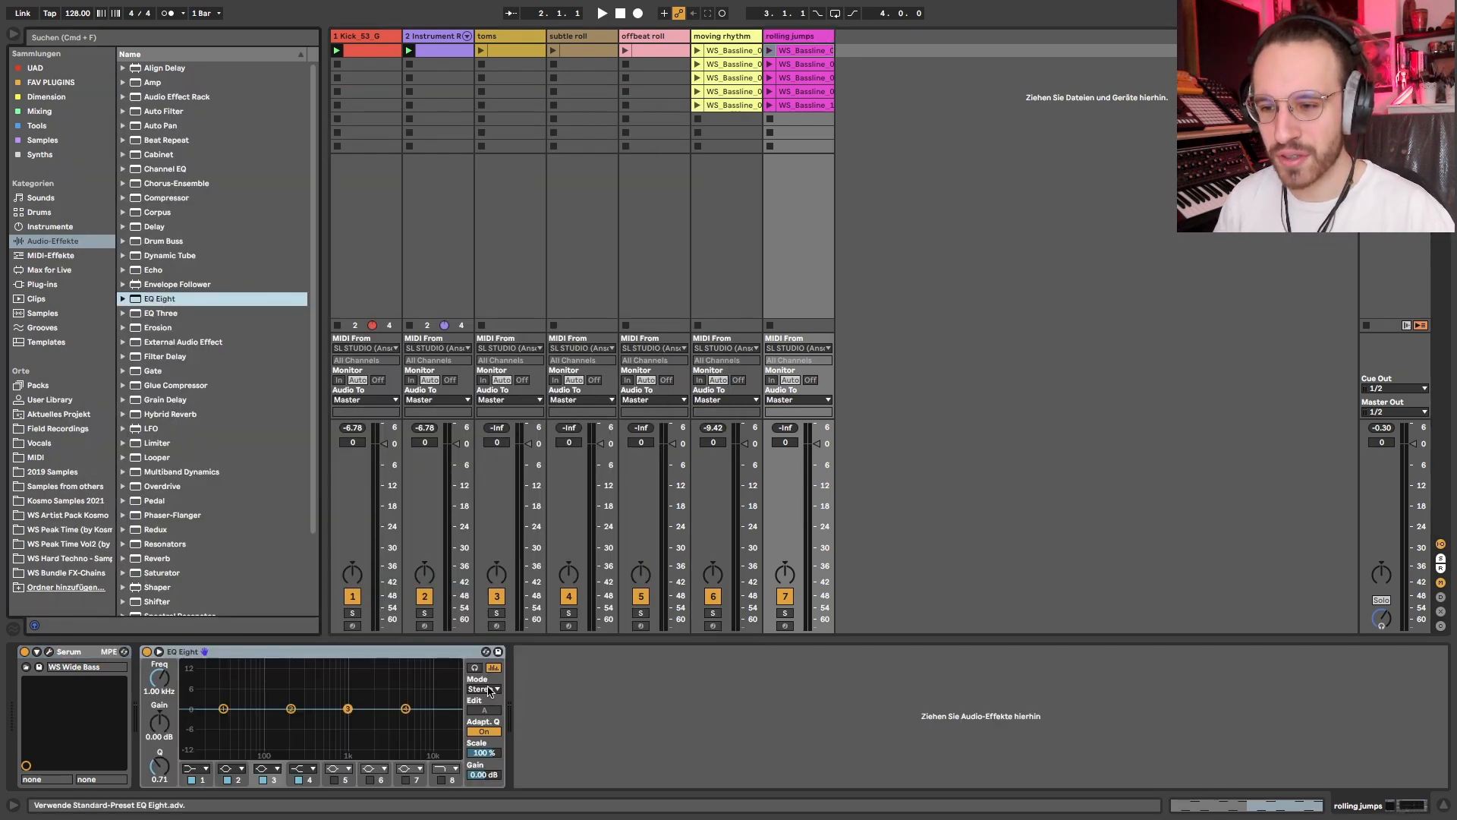
{"action": "left_click", "coordinate": [490, 692]}
{"action": "left_click", "coordinate": [475, 728]}
{"action": "left_click", "coordinate": [475, 707]}
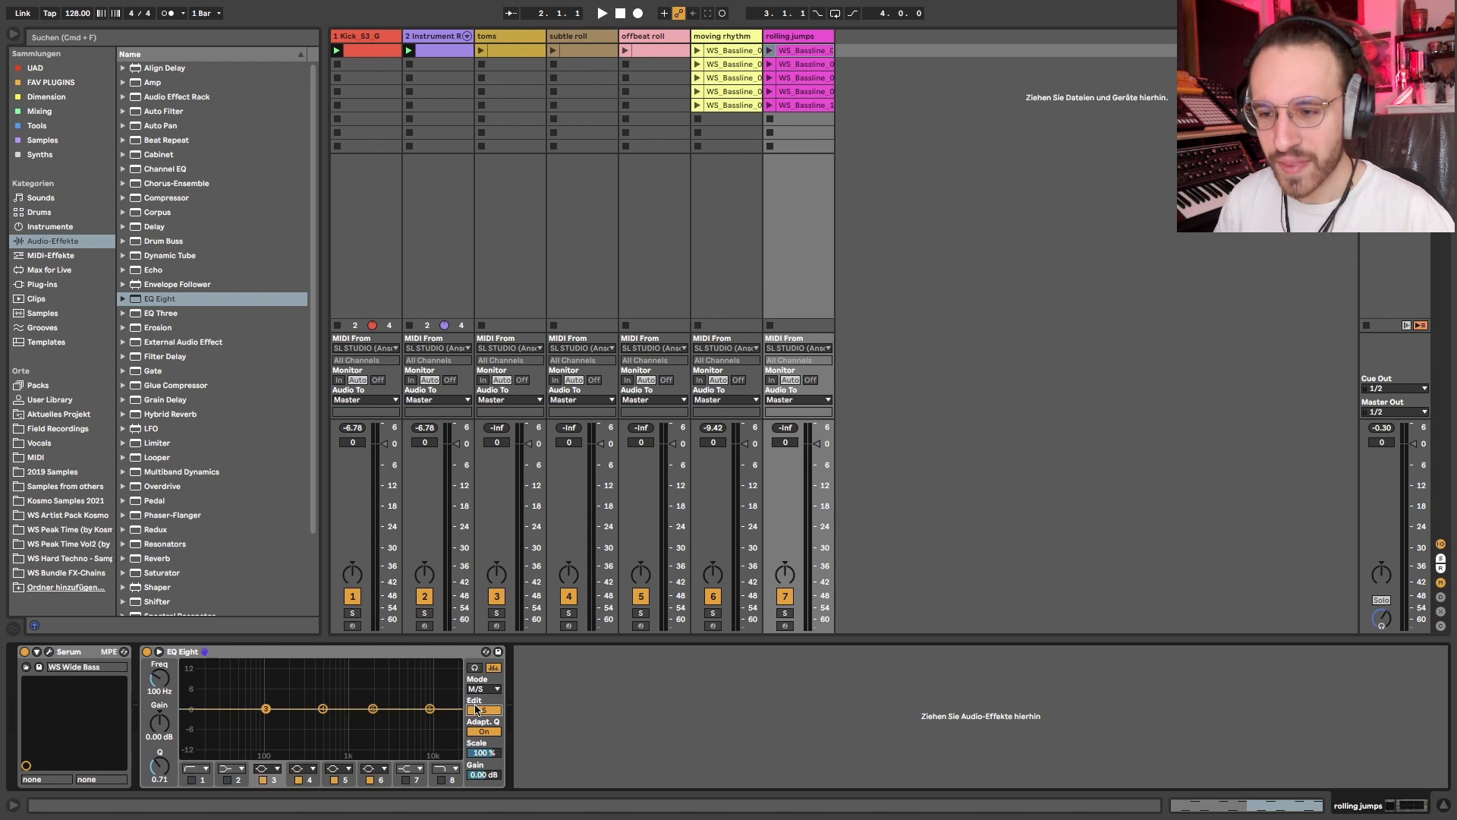
{"action": "left_click", "coordinate": [190, 781]}
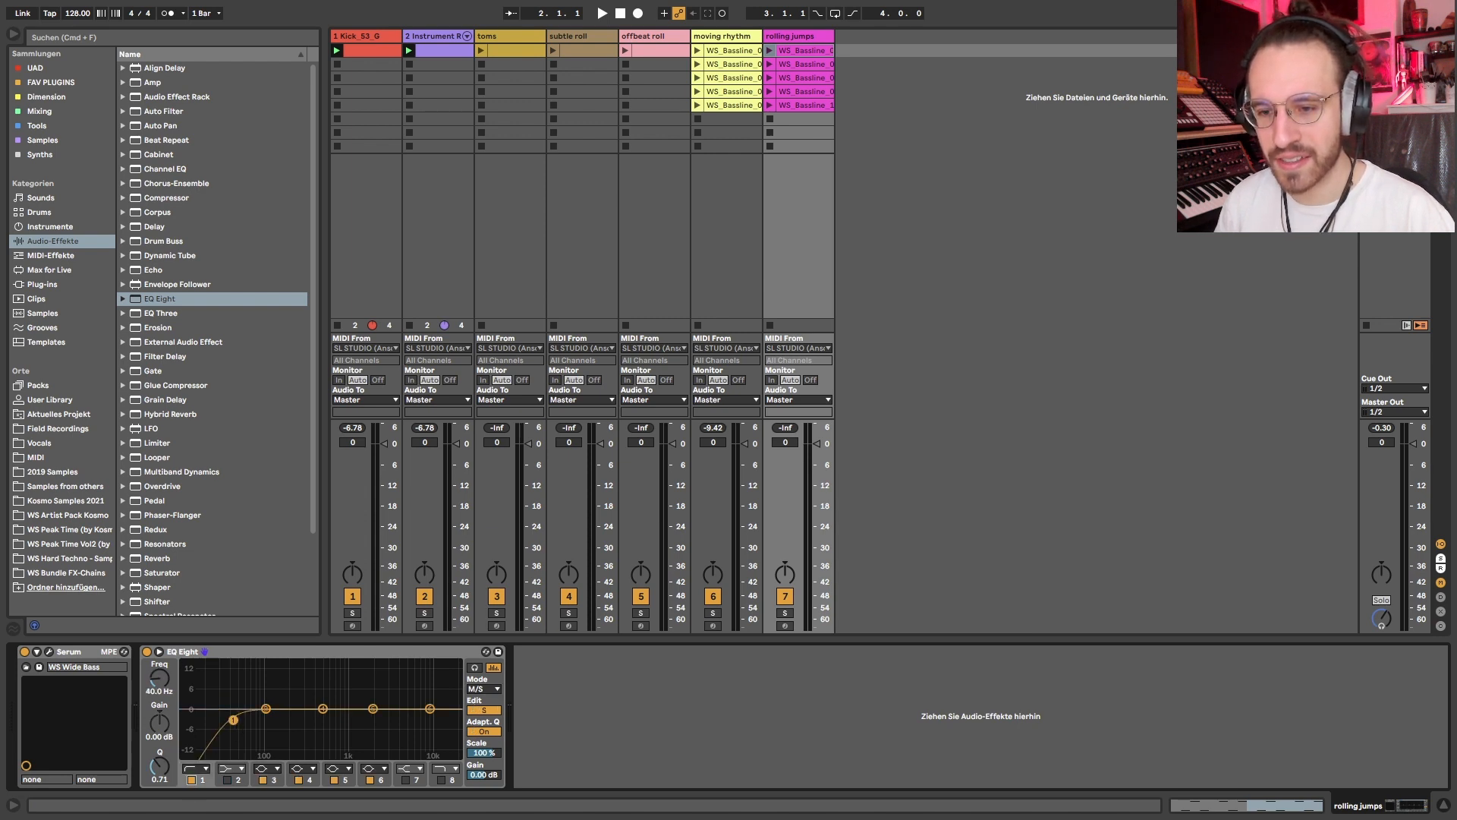
{"action": "left_click_drag", "start_coordinate": [233, 720], "coordinate": [297, 722]}
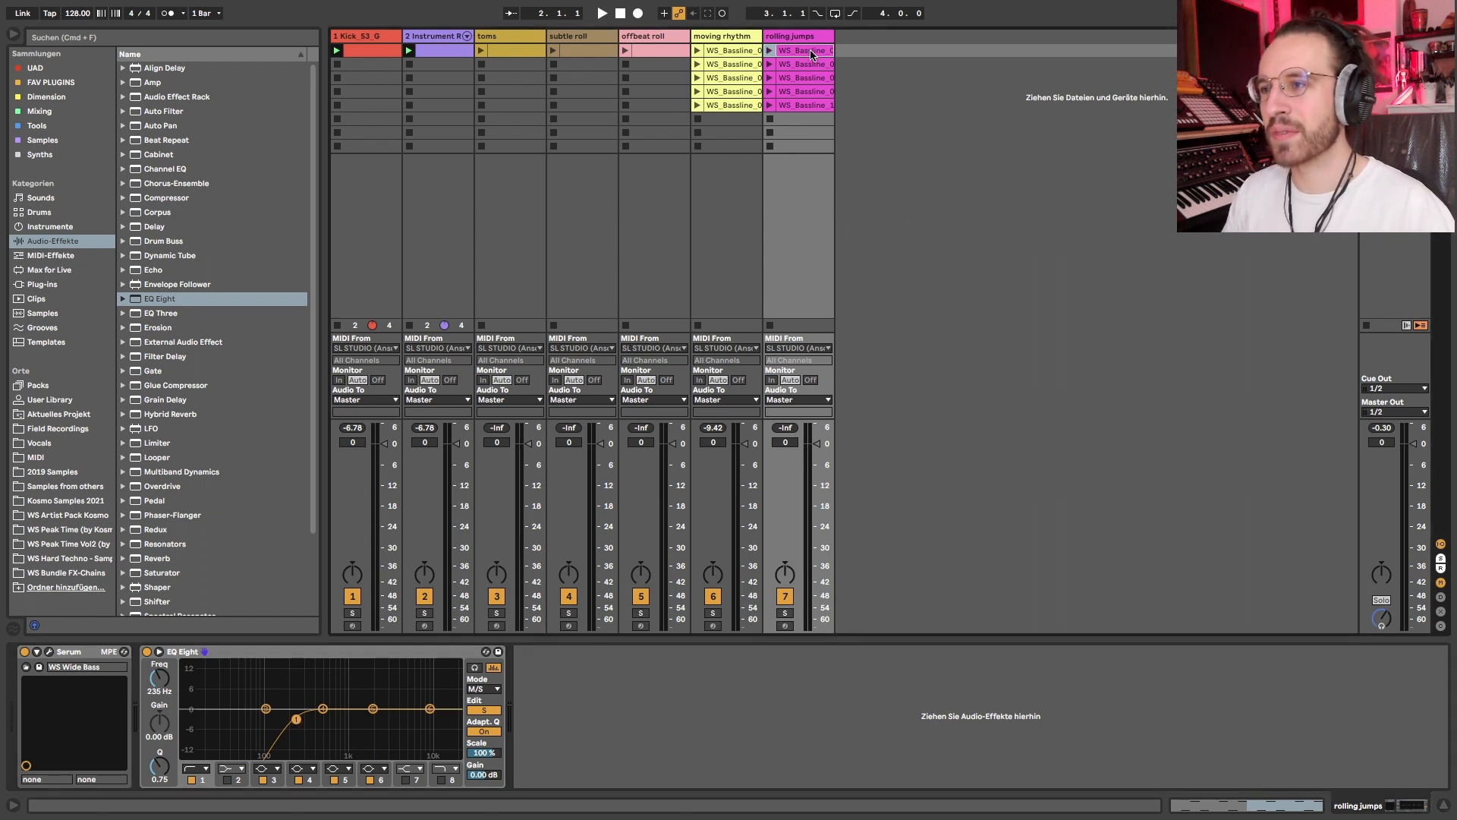
Launch WS_Bassline_06, the first rolling jumps clip, over the kick
{"action": "key", "text": "Down"}
{"action": "key", "text": "Down"}
{"action": "key", "text": "Up"}
{"action": "key", "text": "Up"}
{"action": "key", "text": "Up"}
{"action": "key", "text": "Down"}
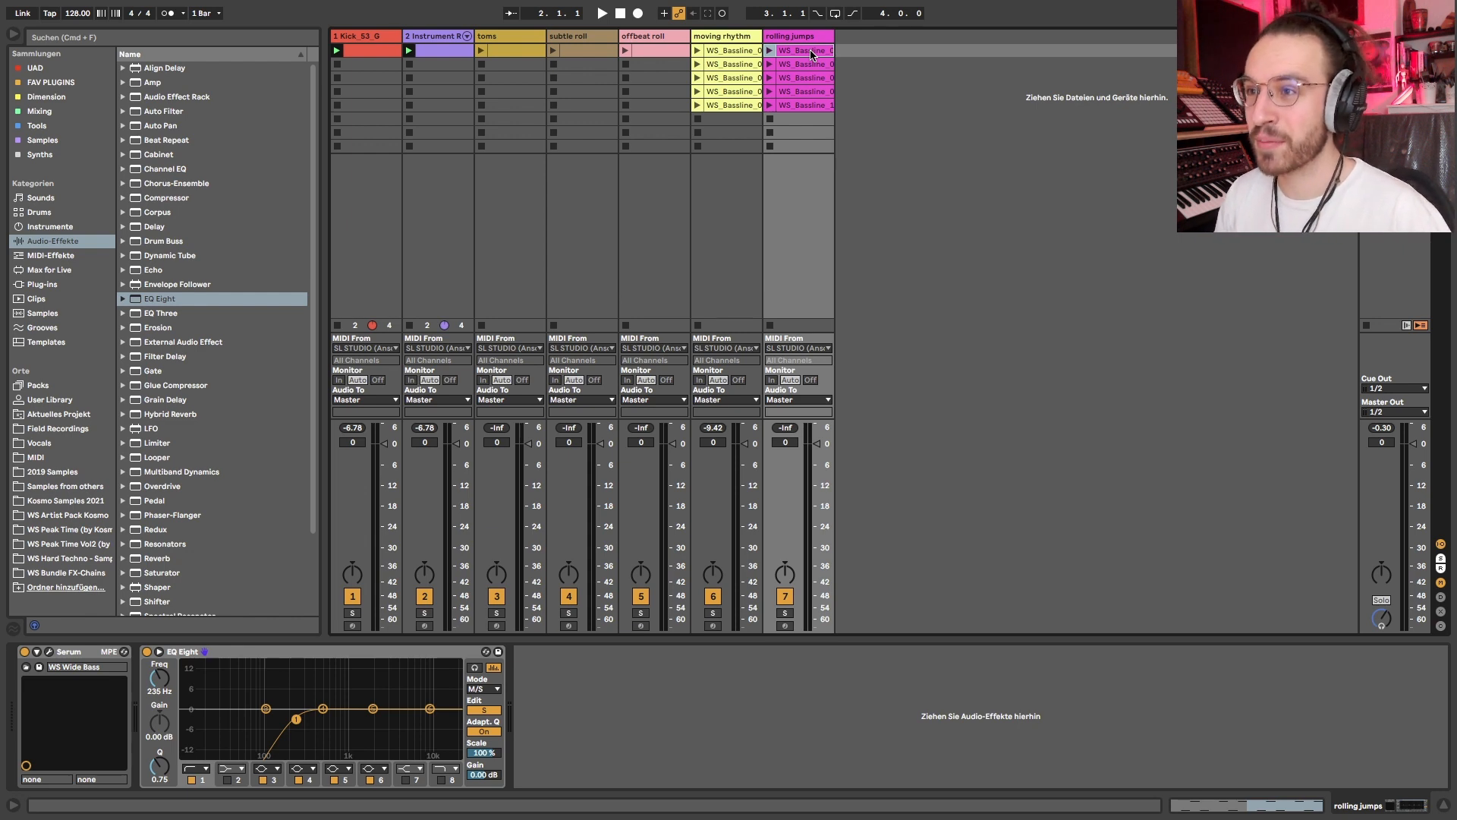
{"action": "key", "text": "Up"}
{"action": "key", "text": "Down"}
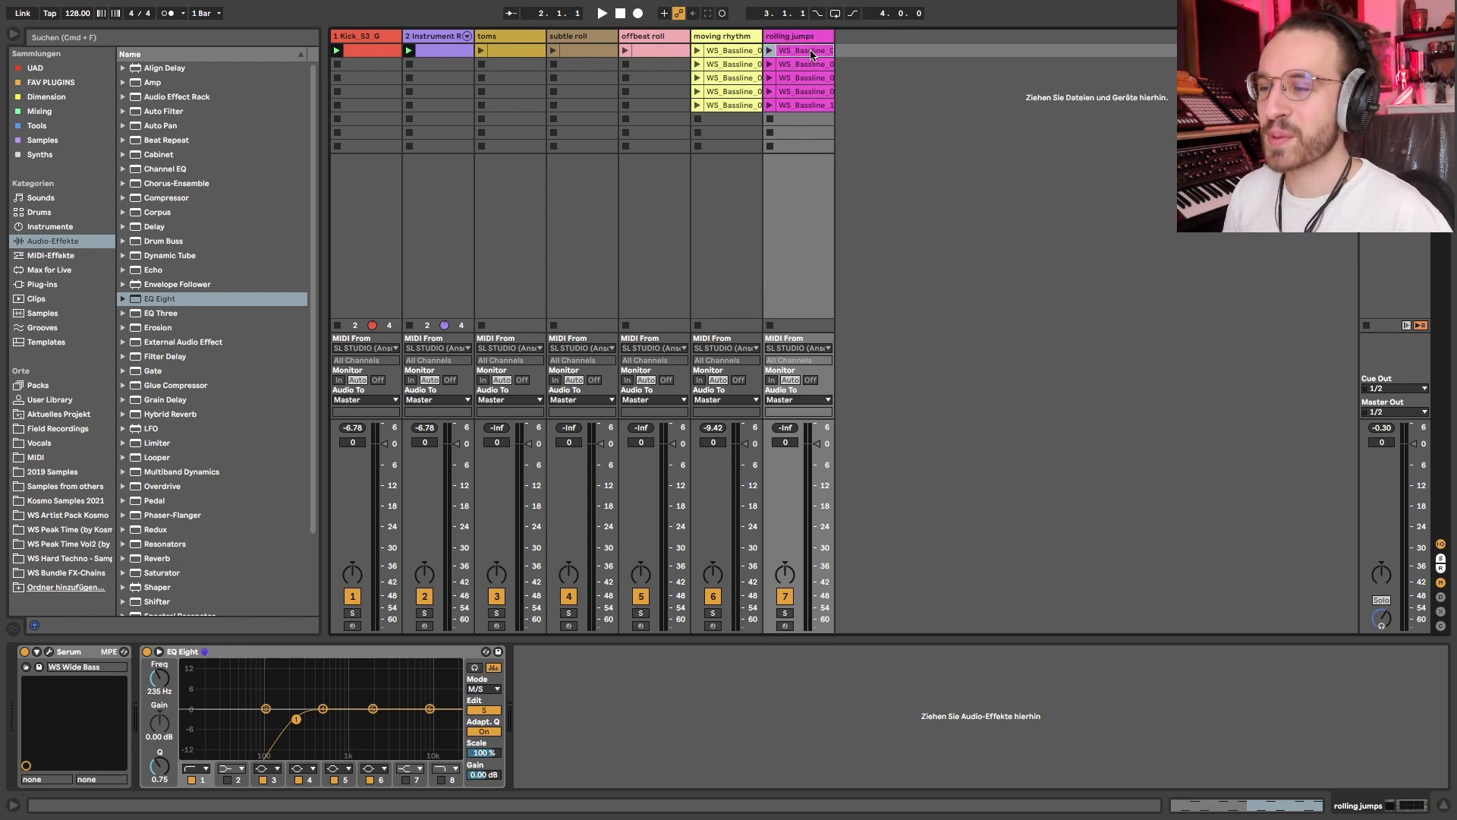
{"action": "key", "text": "Return"}
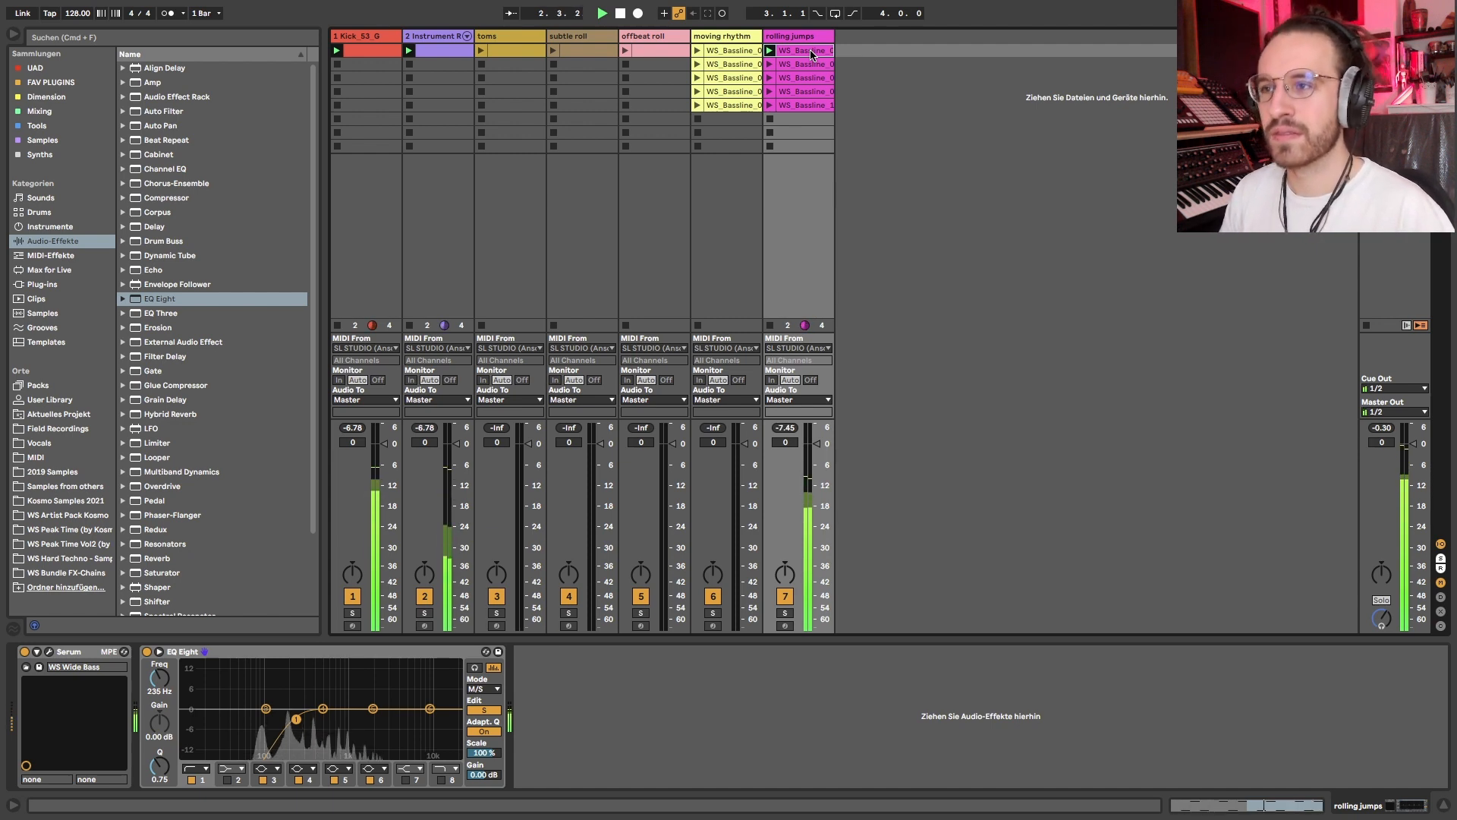
Play the following rolling jumps clips one after another through WS_Bassline_10, with their notes shown in the note editor
{"action": "key", "text": "Down"}
{"action": "key", "text": "Return"}
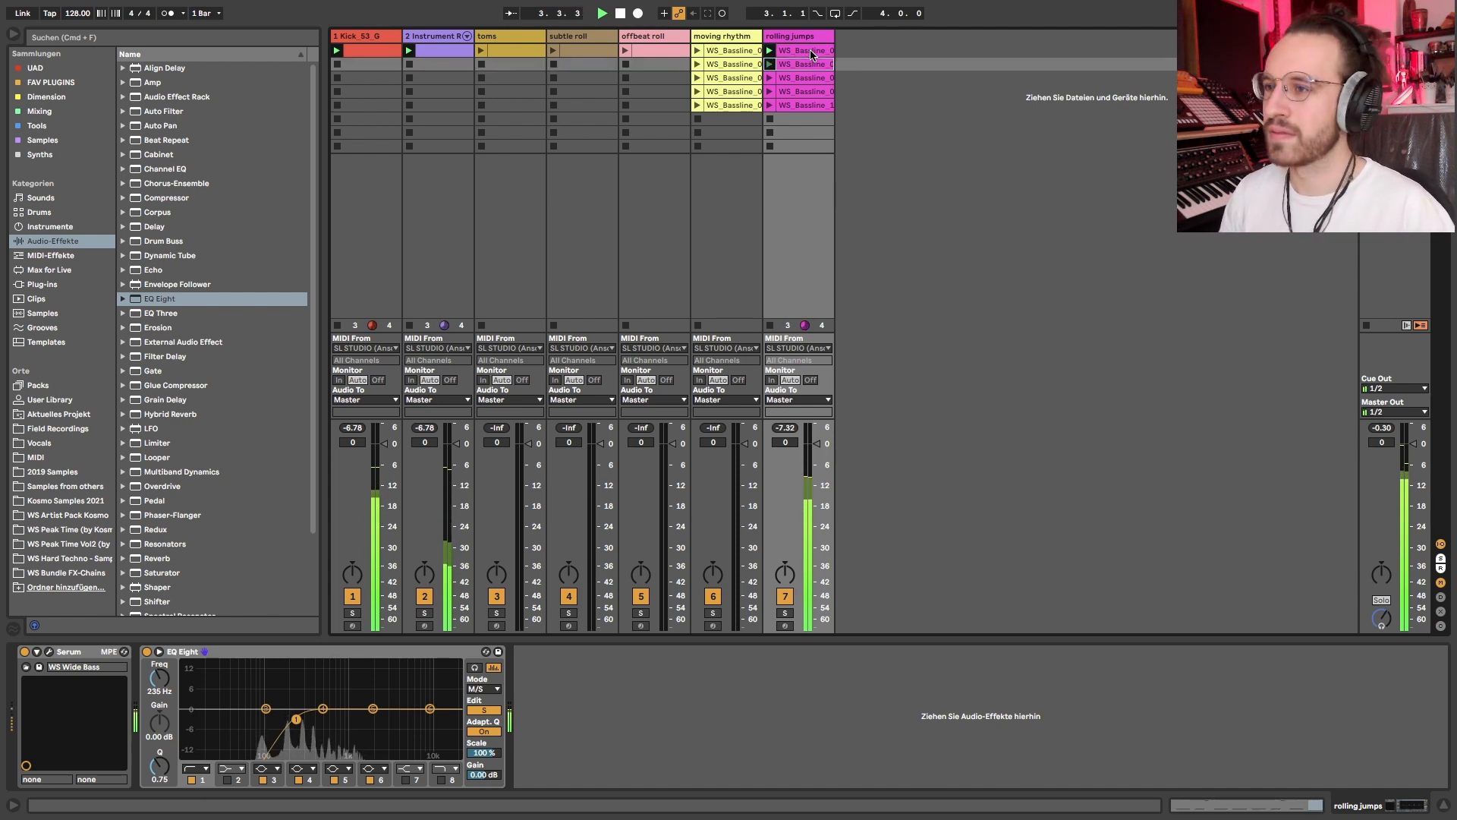
{"action": "key", "text": "shift+Tab"}
{"action": "left_click", "coordinate": [810, 53]}
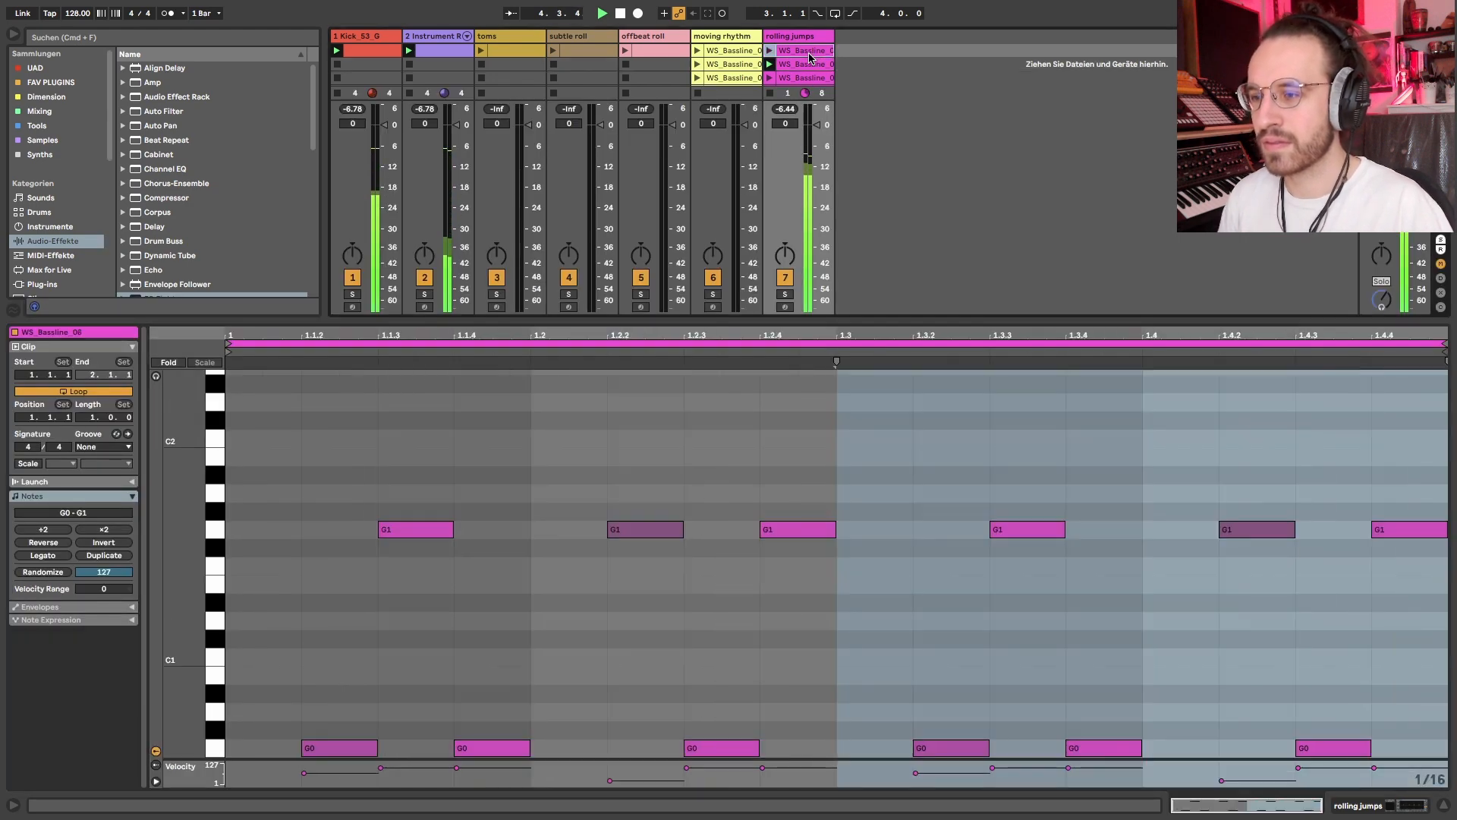
{"action": "key", "text": "Down"}
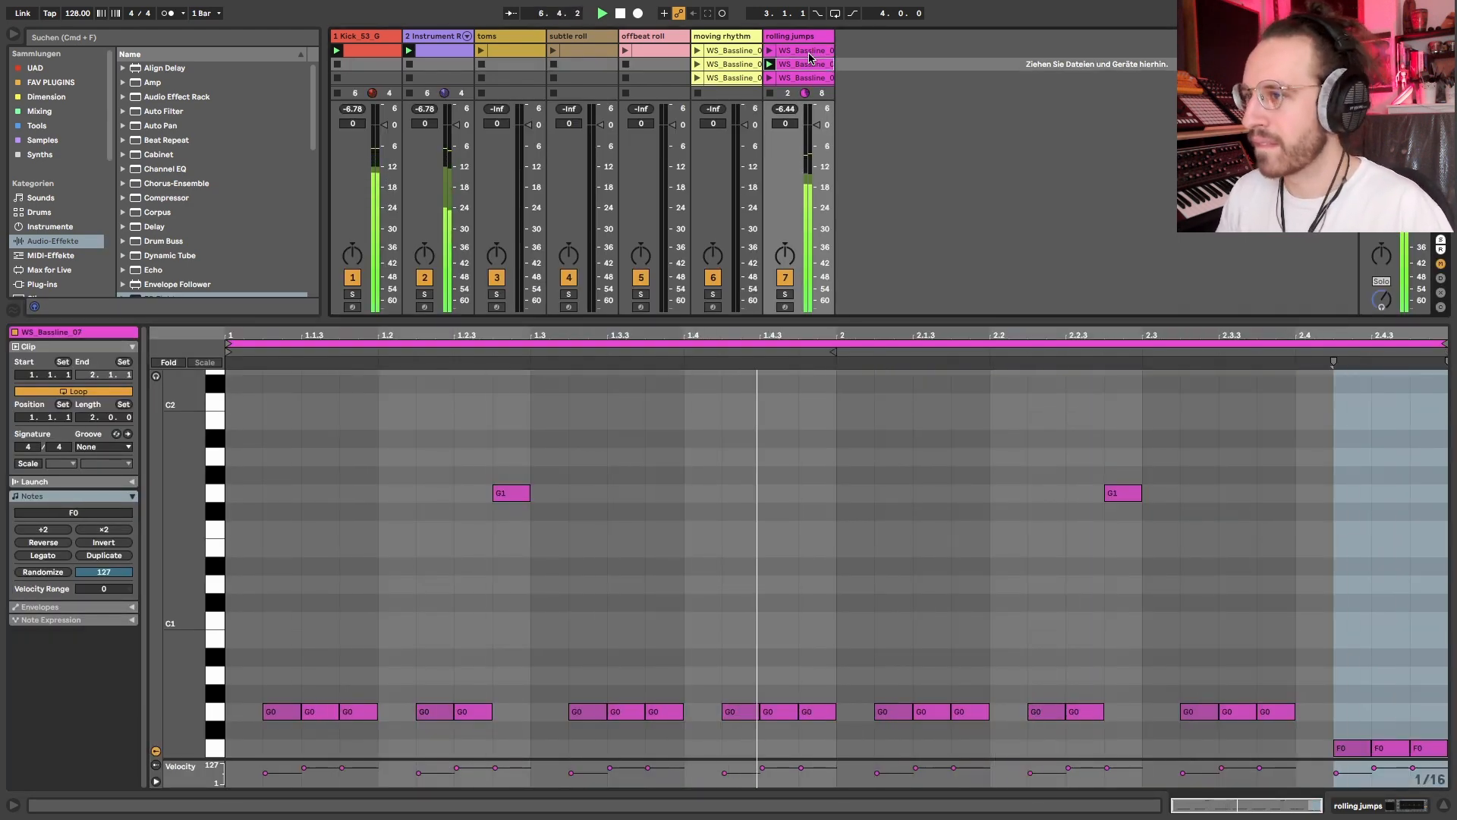
{"action": "key", "text": "Down"}
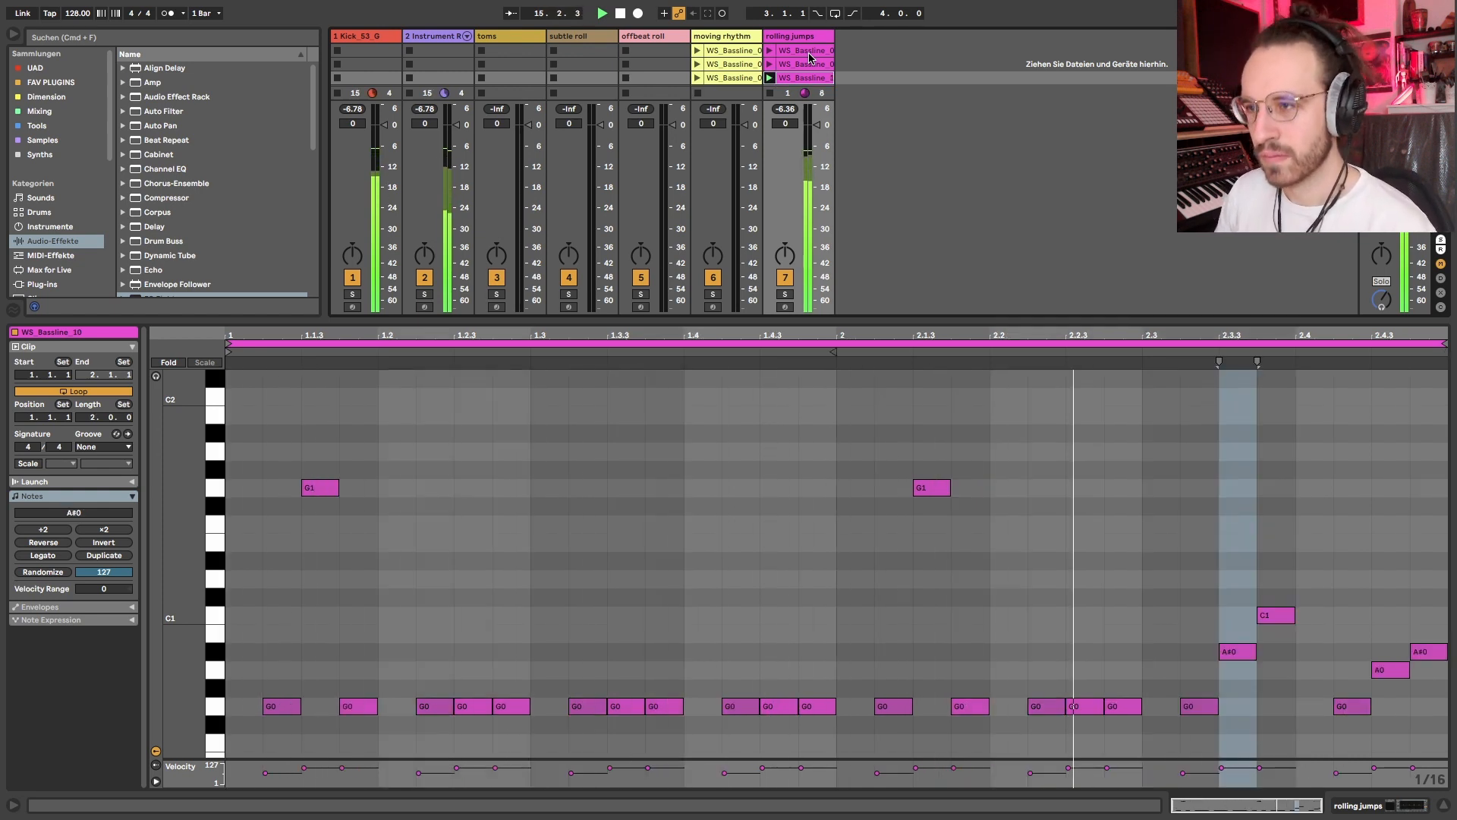
{"action": "scroll", "coordinate": [809, 58], "scroll_direction": "down", "scroll_amount": 1}
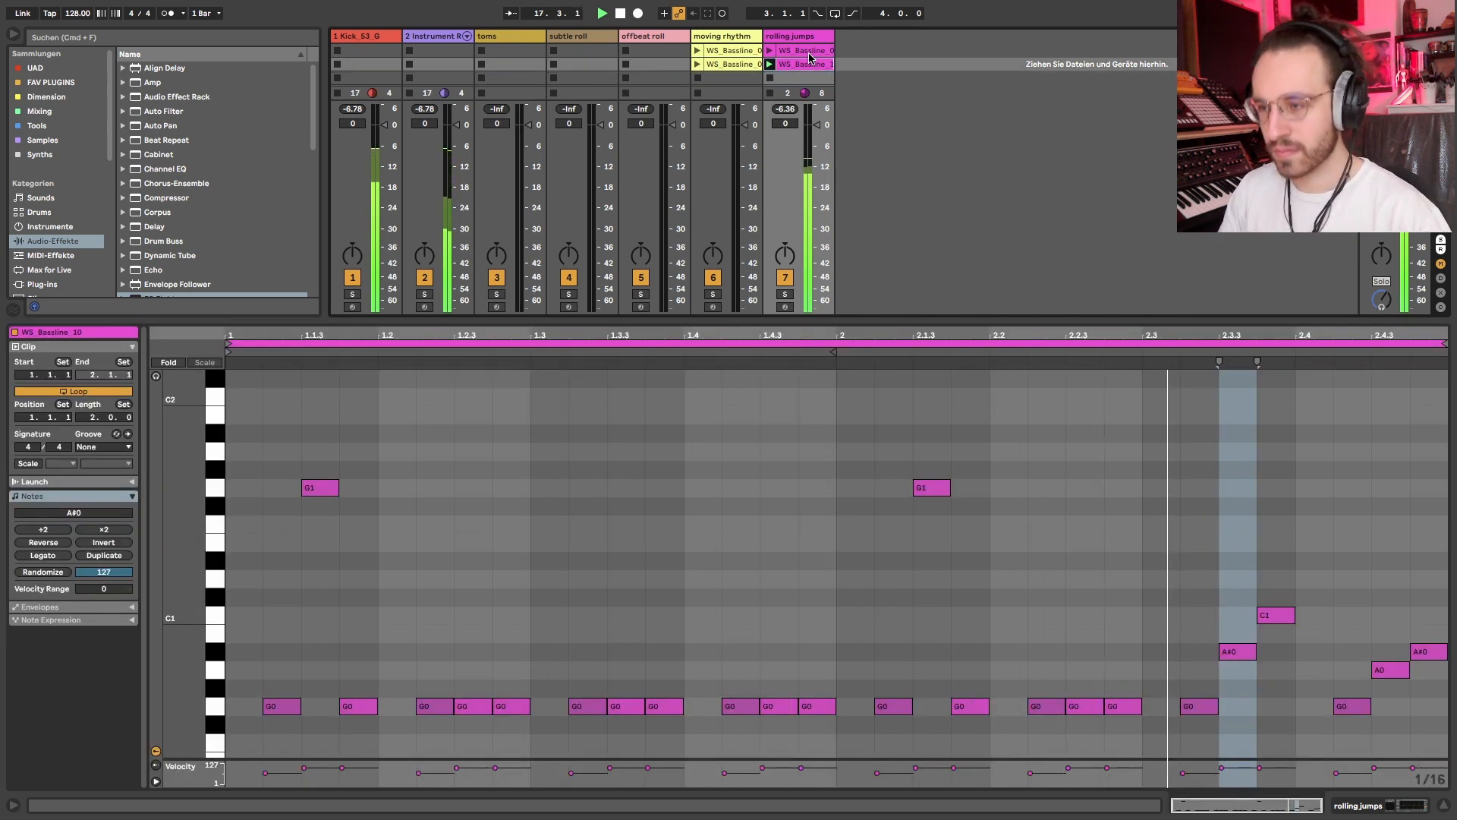
Return to WS_Bassline_06, play it again over the kick, and stop playback
{"action": "key", "text": "Up"}
{"action": "key", "text": "Up"}
{"action": "key", "text": "Up"}
{"action": "key", "text": "Up"}
{"action": "key", "text": "Up"}
{"action": "key", "text": "Down"}
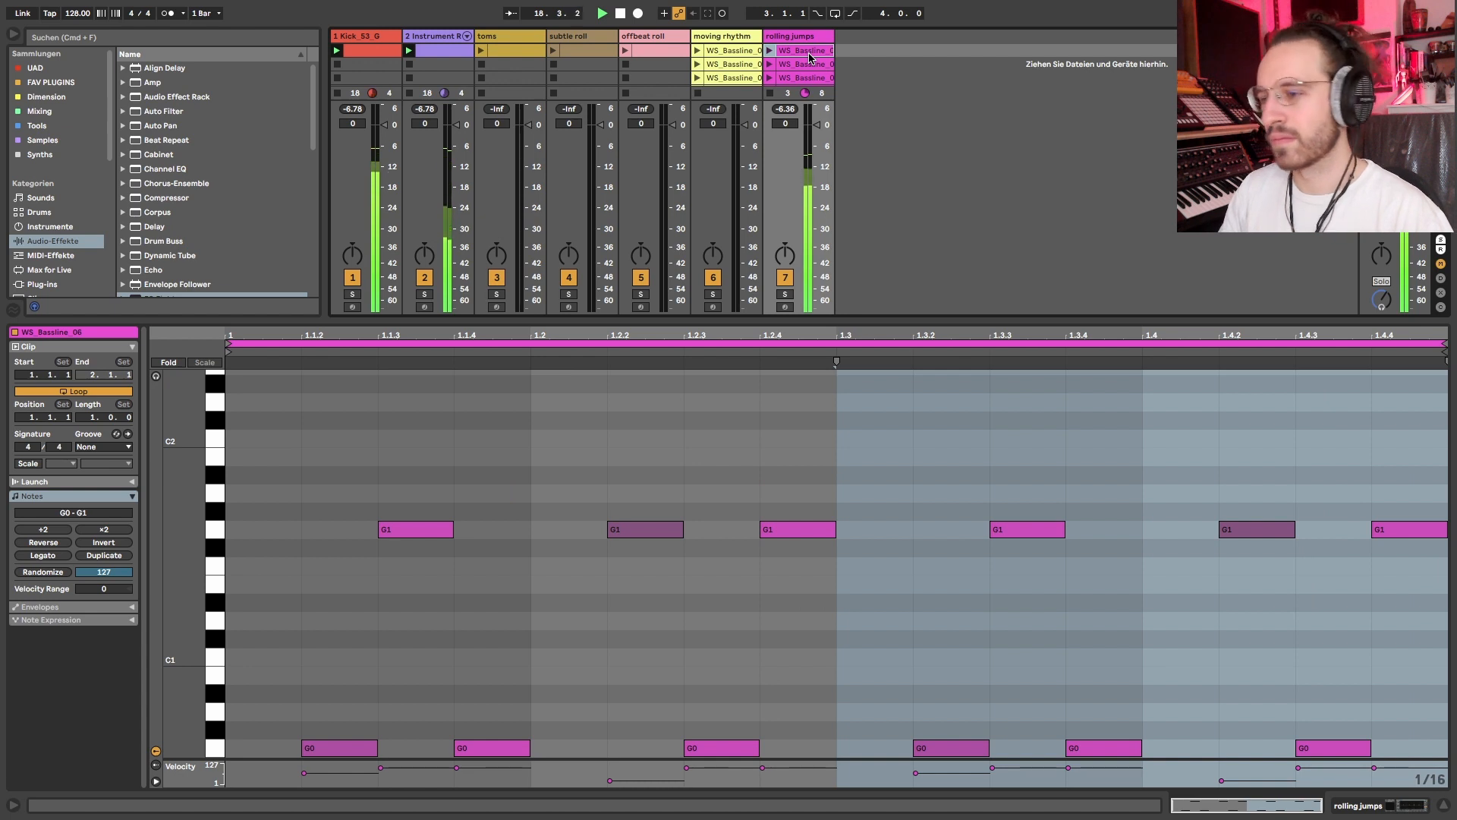
{"action": "key", "text": "Return"}
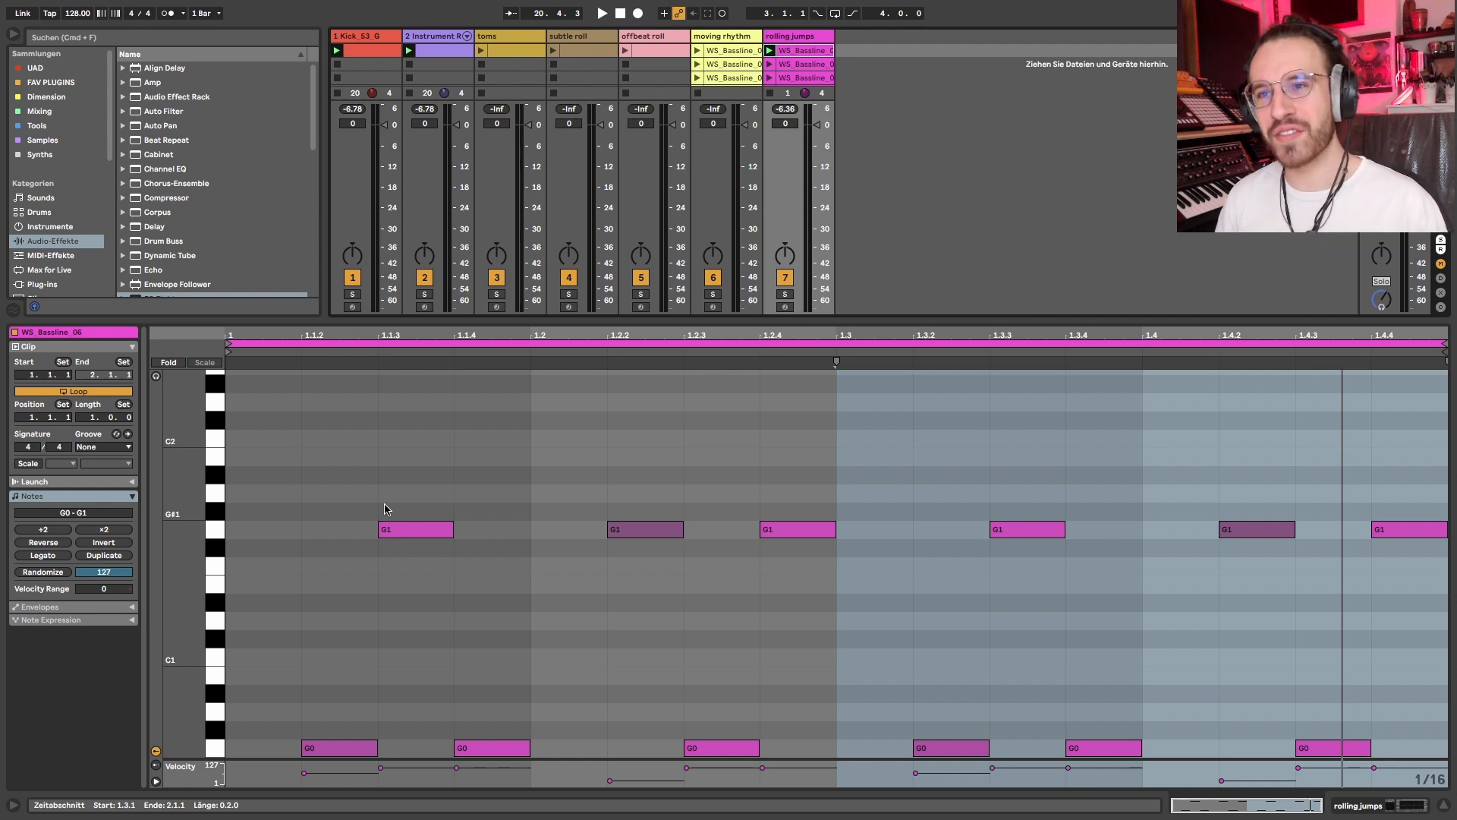
Open the subtle roll clip and examine the gaps on the beats between its groups of G0 notes
{"action": "left_click", "coordinate": [570, 50]}
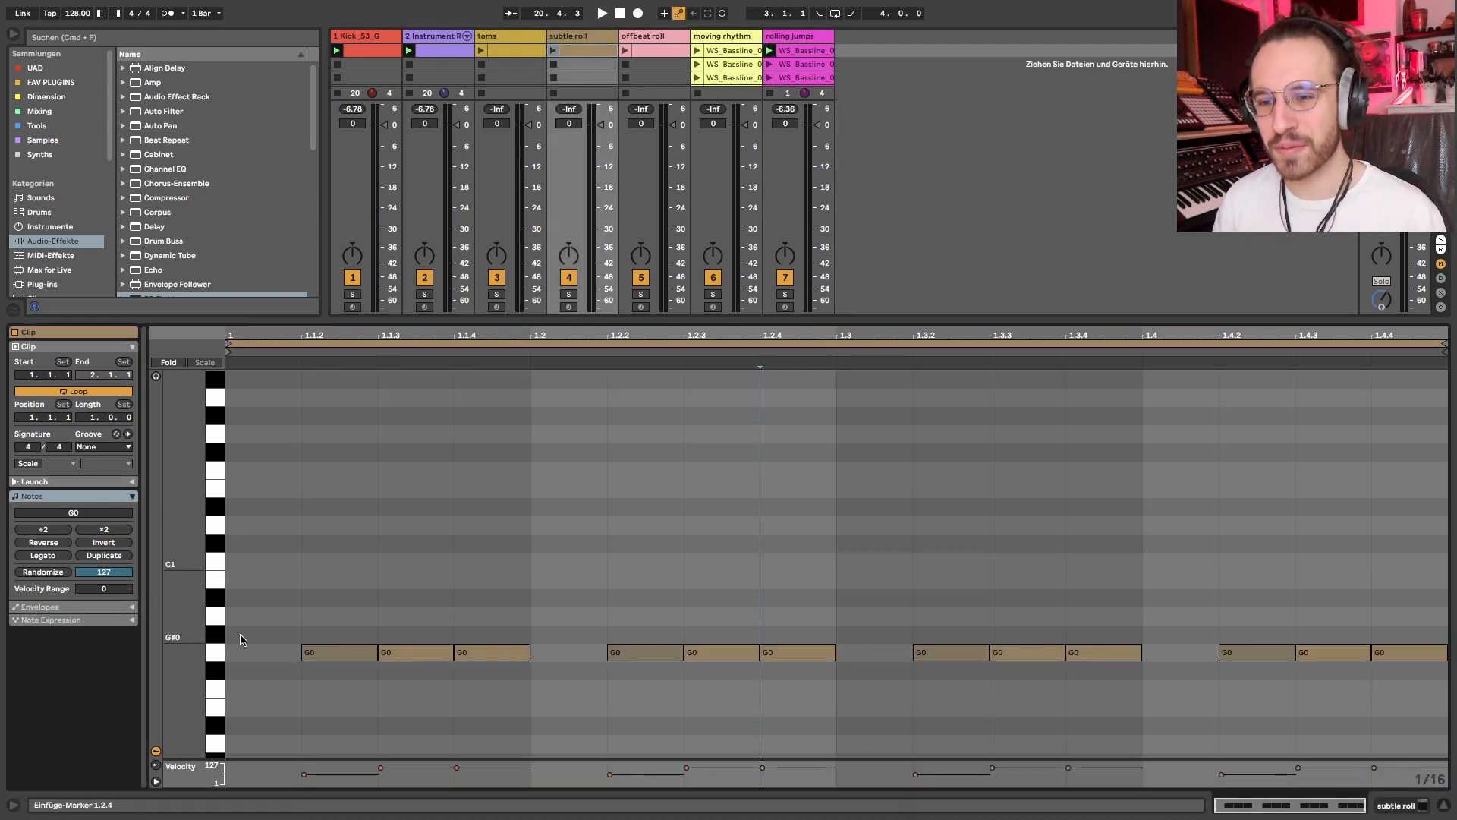
{"action": "left_click", "coordinate": [548, 655]}
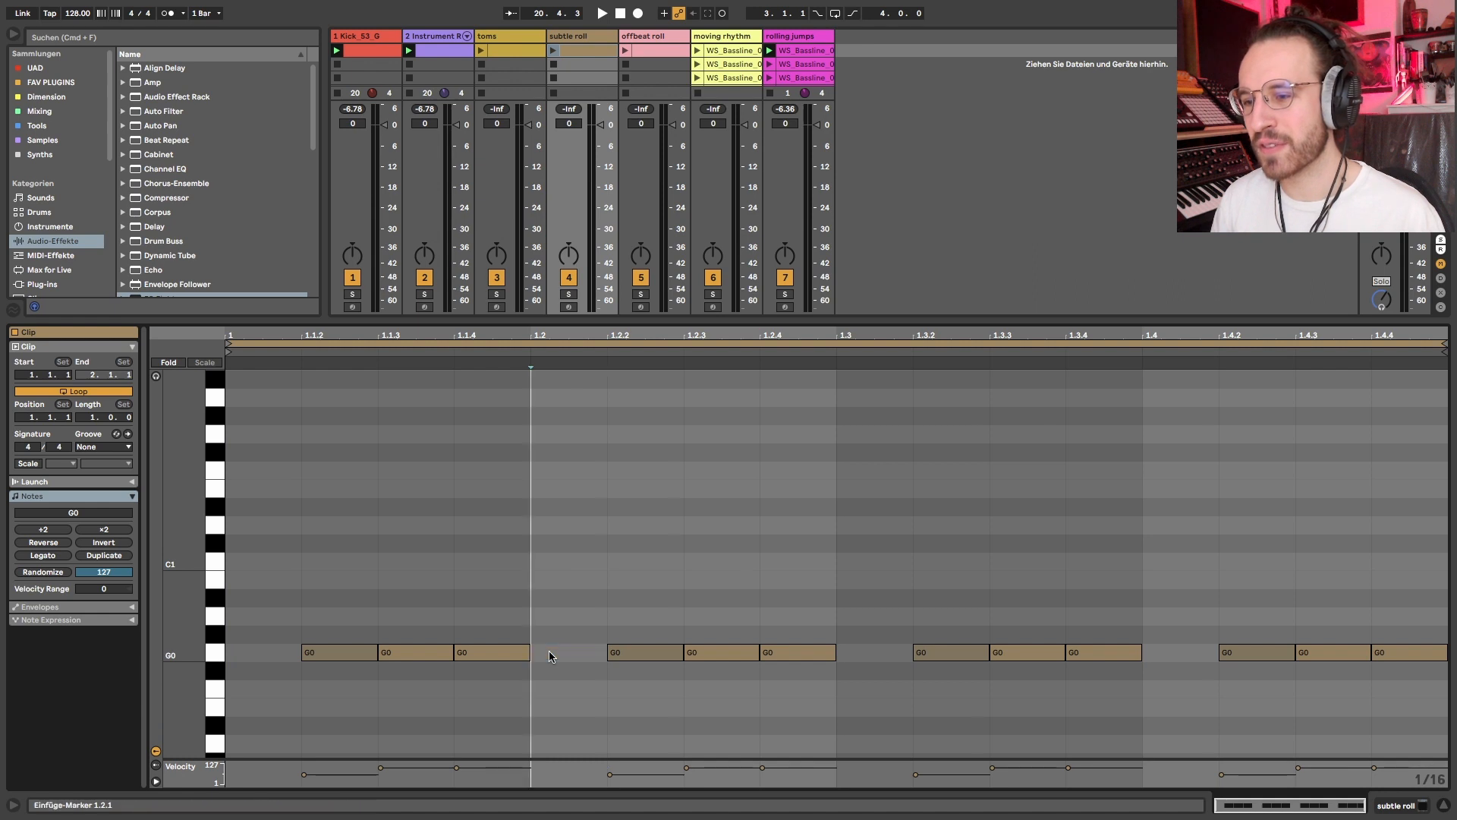
{"action": "left_click", "coordinate": [904, 680]}
{"action": "left_click", "coordinate": [1178, 663]}
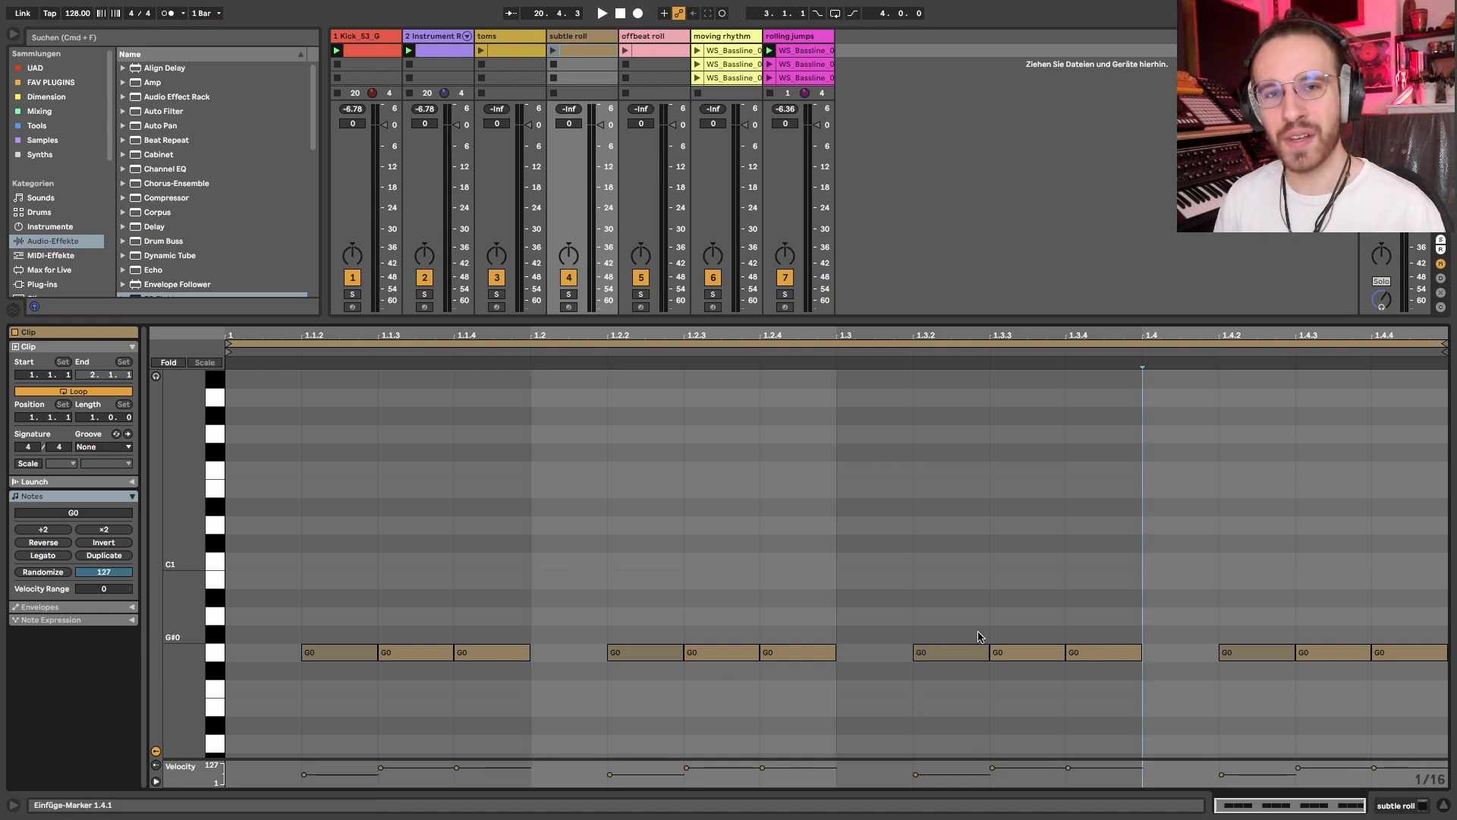
Transpose all G1 notes in WS_Bassline_06 down an octave to G0 and play the clip
{"action": "left_click", "coordinate": [794, 51]}
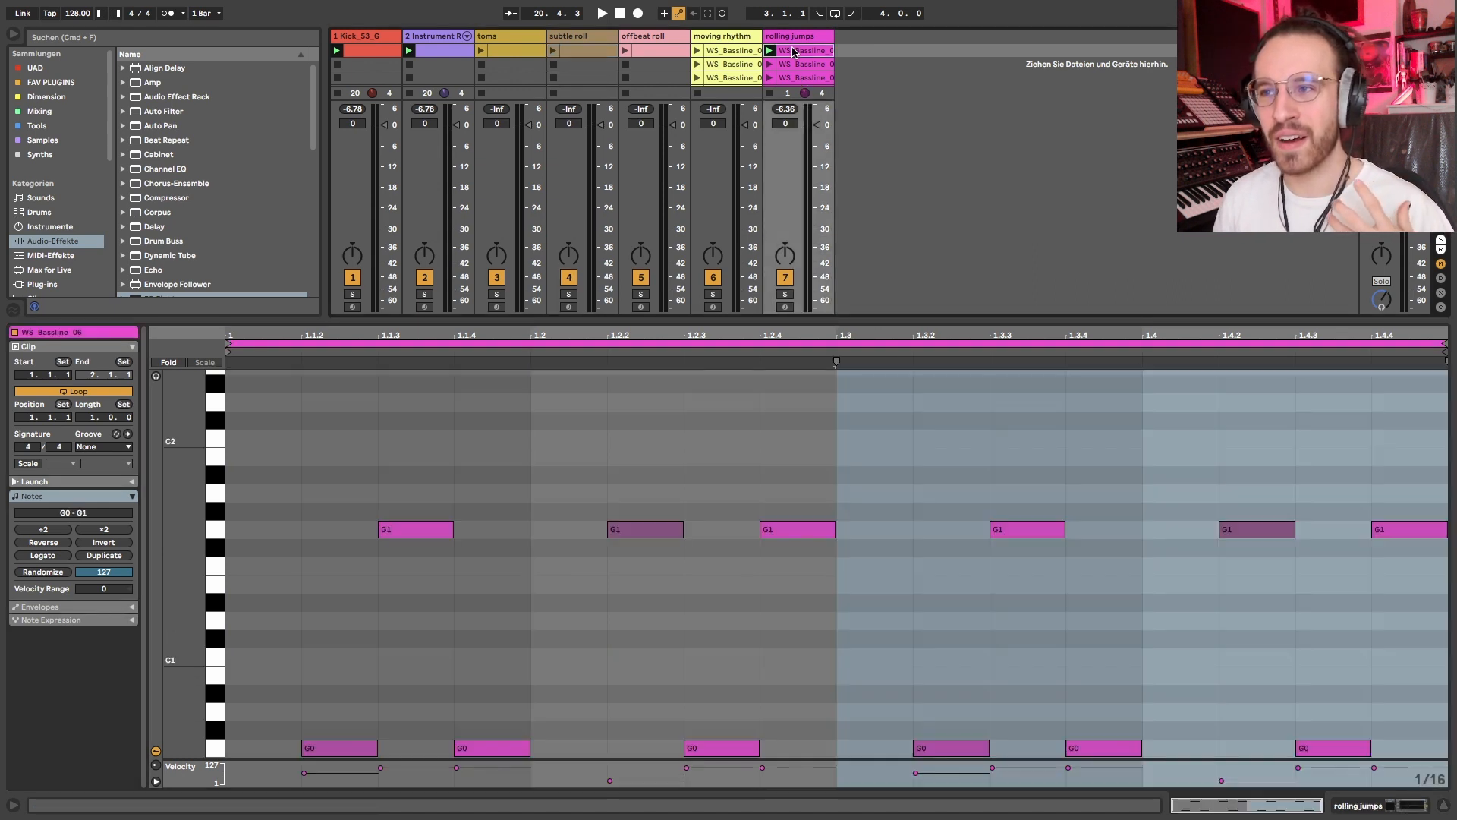
{"action": "scroll", "coordinate": [498, 504], "scroll_direction": "down", "scroll_amount": 4}
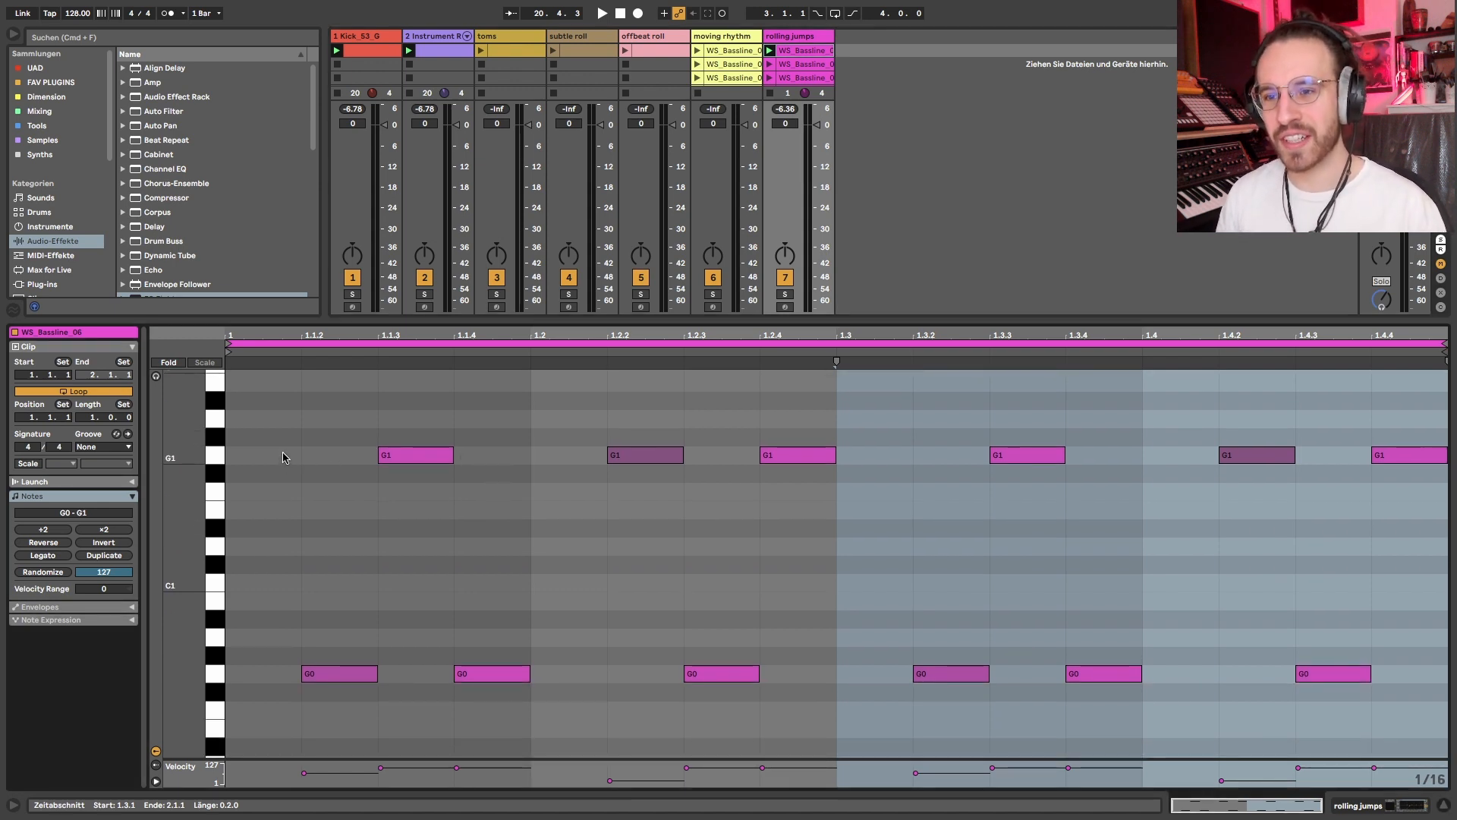
{"action": "left_click_drag", "start_coordinate": [242, 455], "coordinate": [1454, 560]}
{"action": "key", "text": "shift+Down"}
{"action": "key", "text": "shift+Up"}
{"action": "key", "text": "shift+Down"}
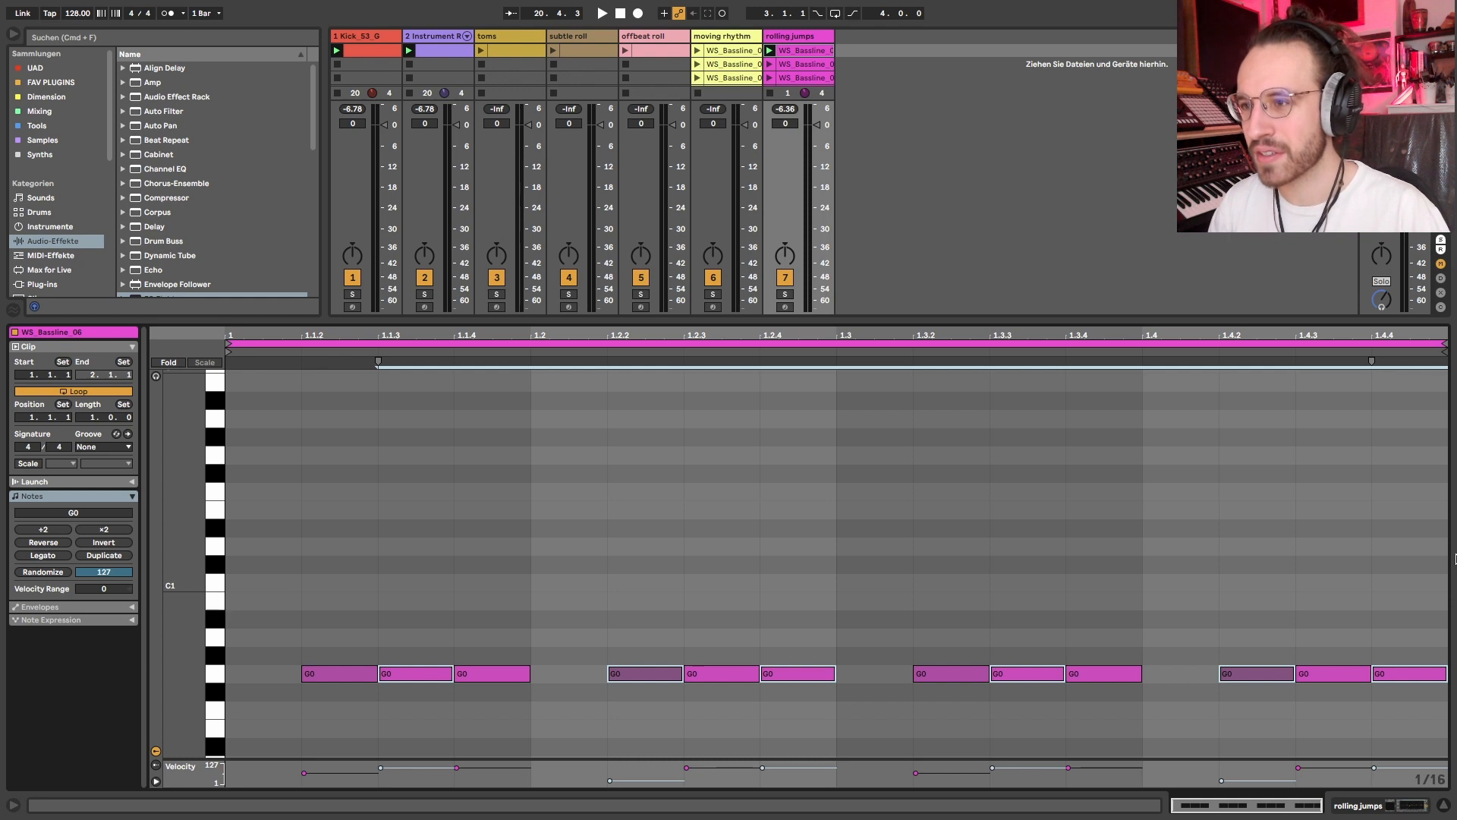
{"action": "key", "text": "space"}
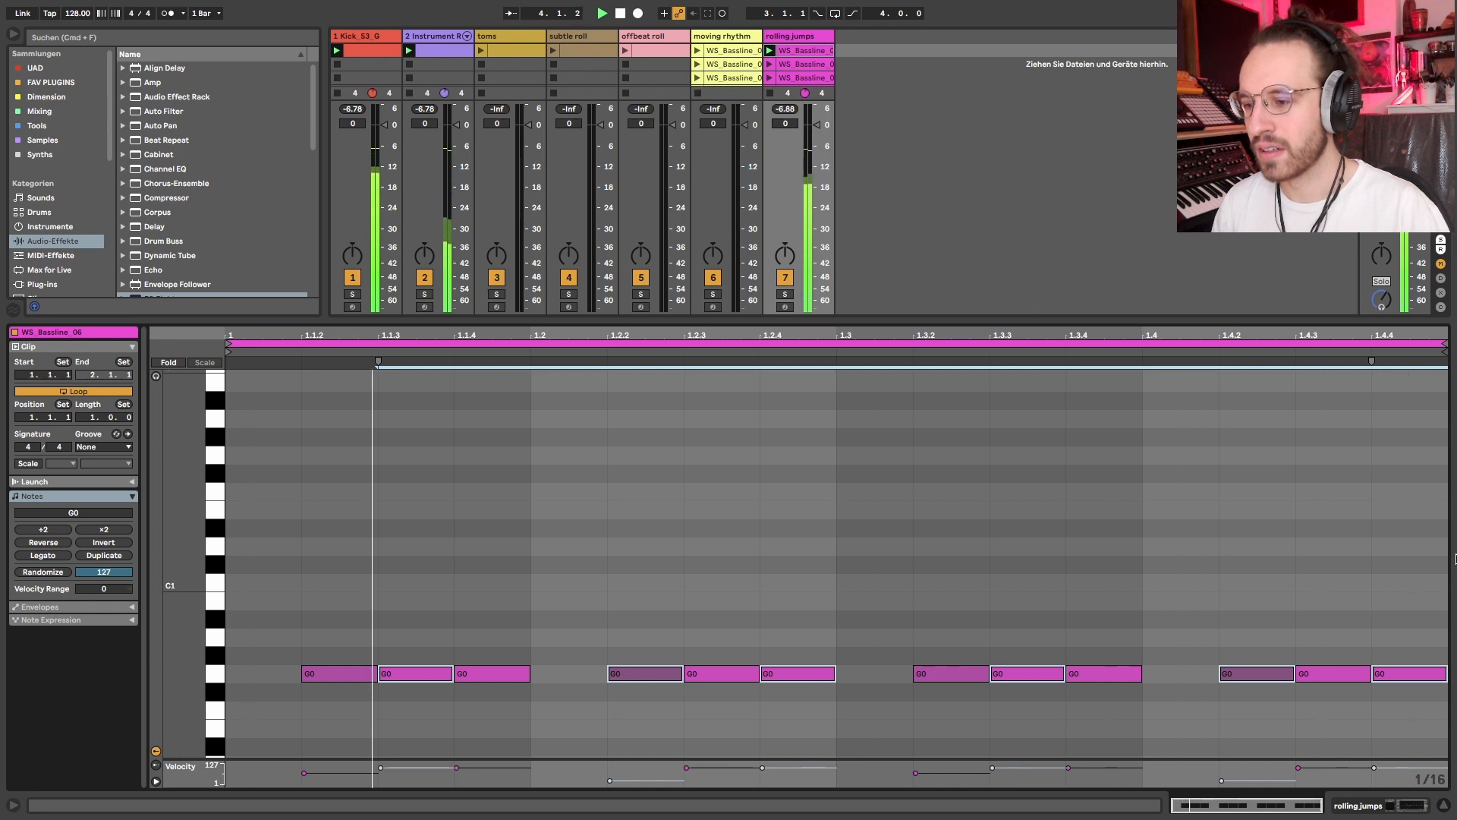
Raise the selected notes back up an octave to G1 and play WS_Bassline_06 for comparison
{"action": "key", "text": "shift+Up"}
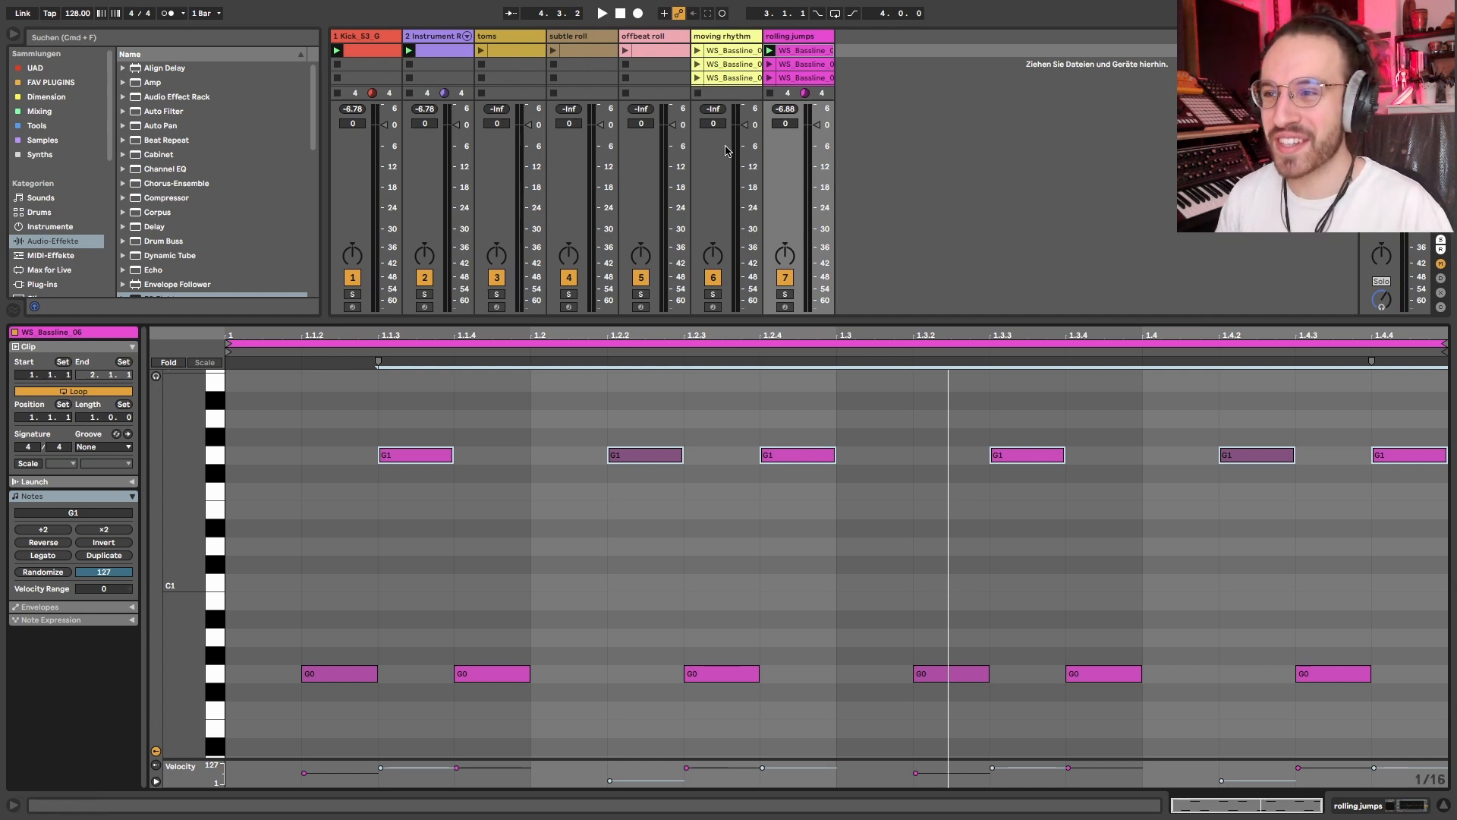
{"action": "key", "text": "space"}
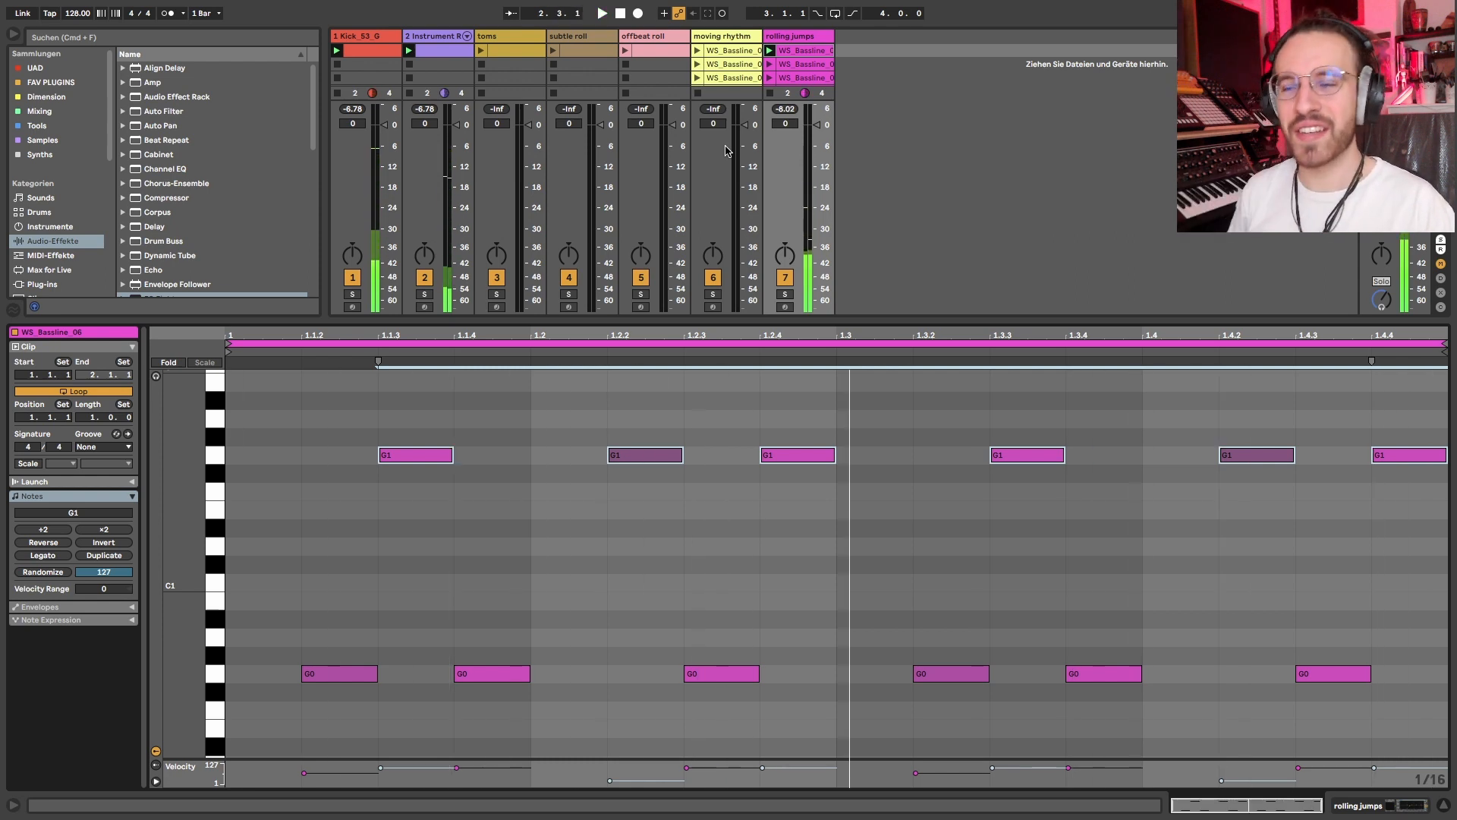
Look through the note patterns of WS_Bassline_06 to WS_Bassline_08, then reopen WS_Bassline_06
{"action": "left_click", "coordinate": [810, 55]}
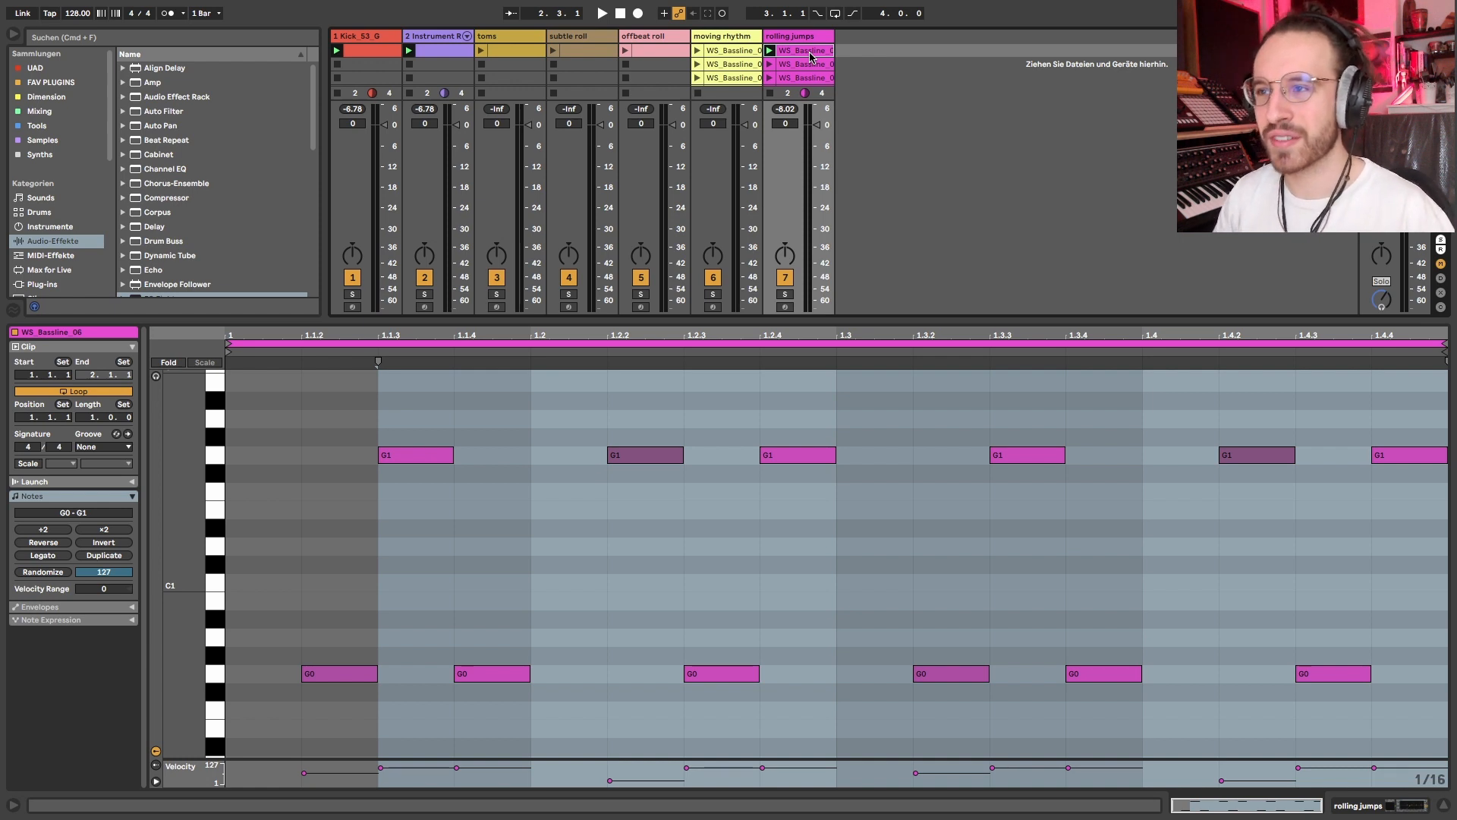
{"action": "key", "text": "Down"}
{"action": "key", "text": "Down"}
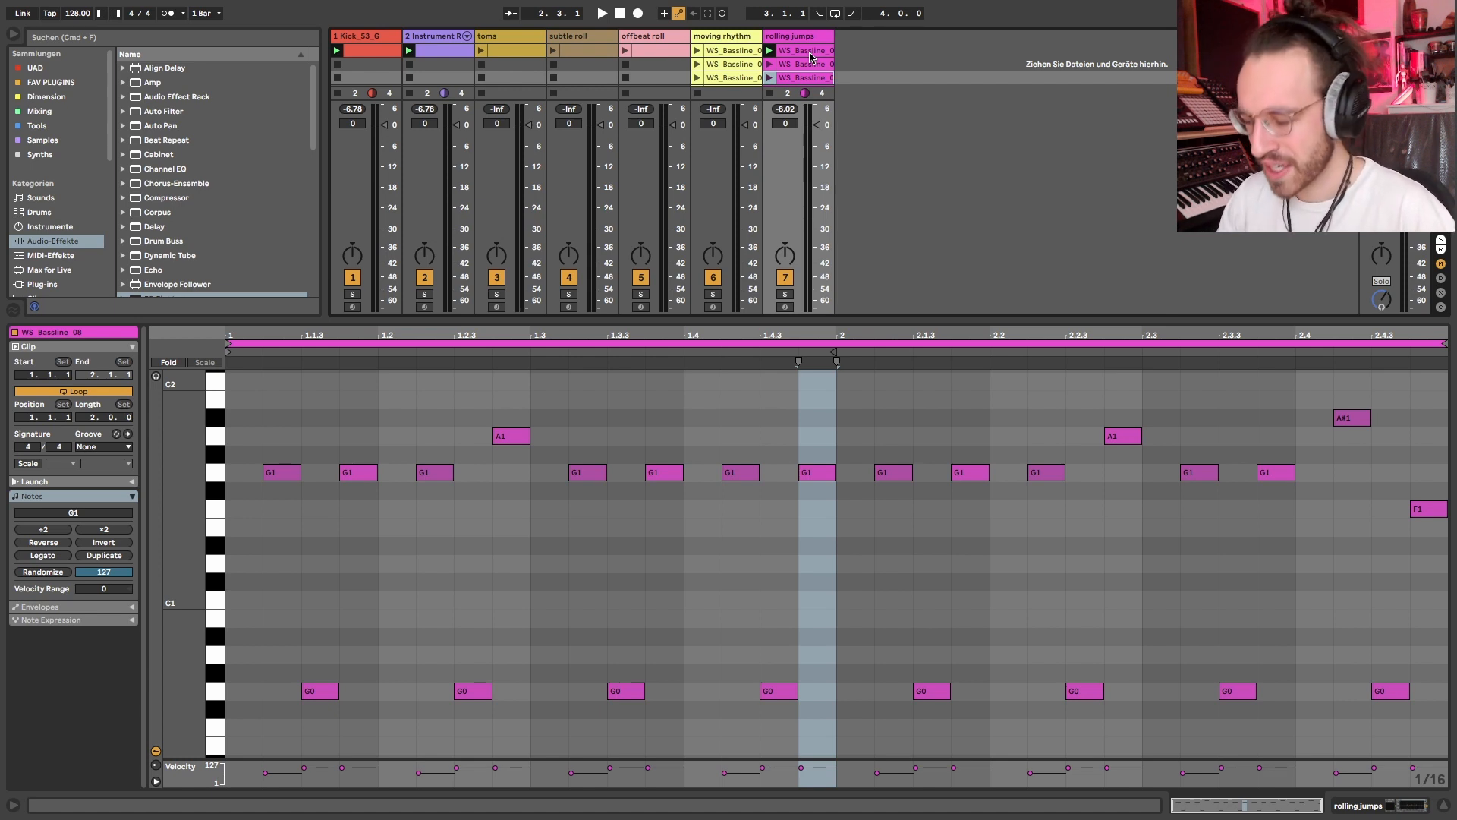
{"action": "key", "text": "super+alt+l"}
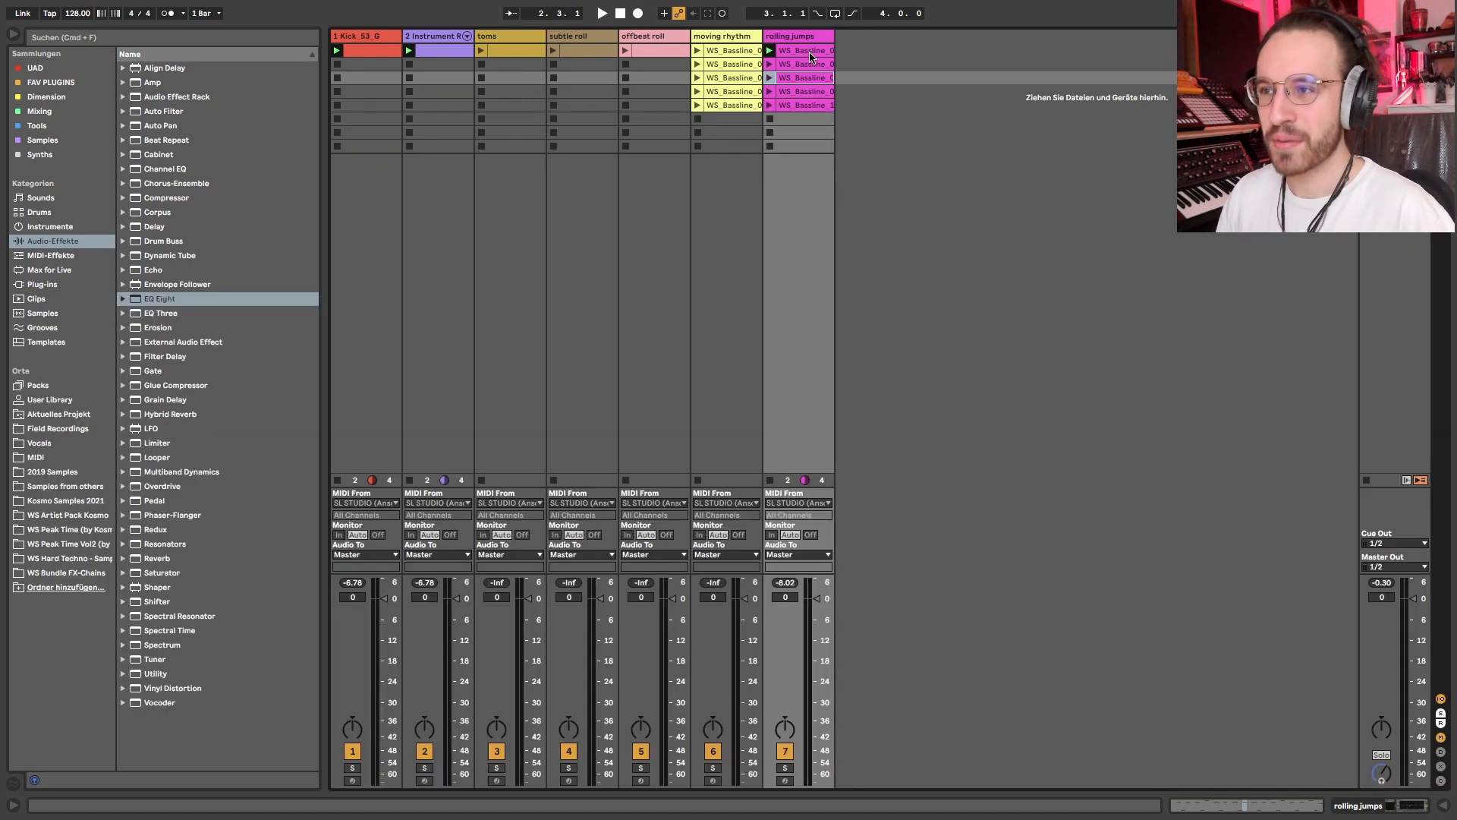
{"action": "double_click", "coordinate": [806, 51]}
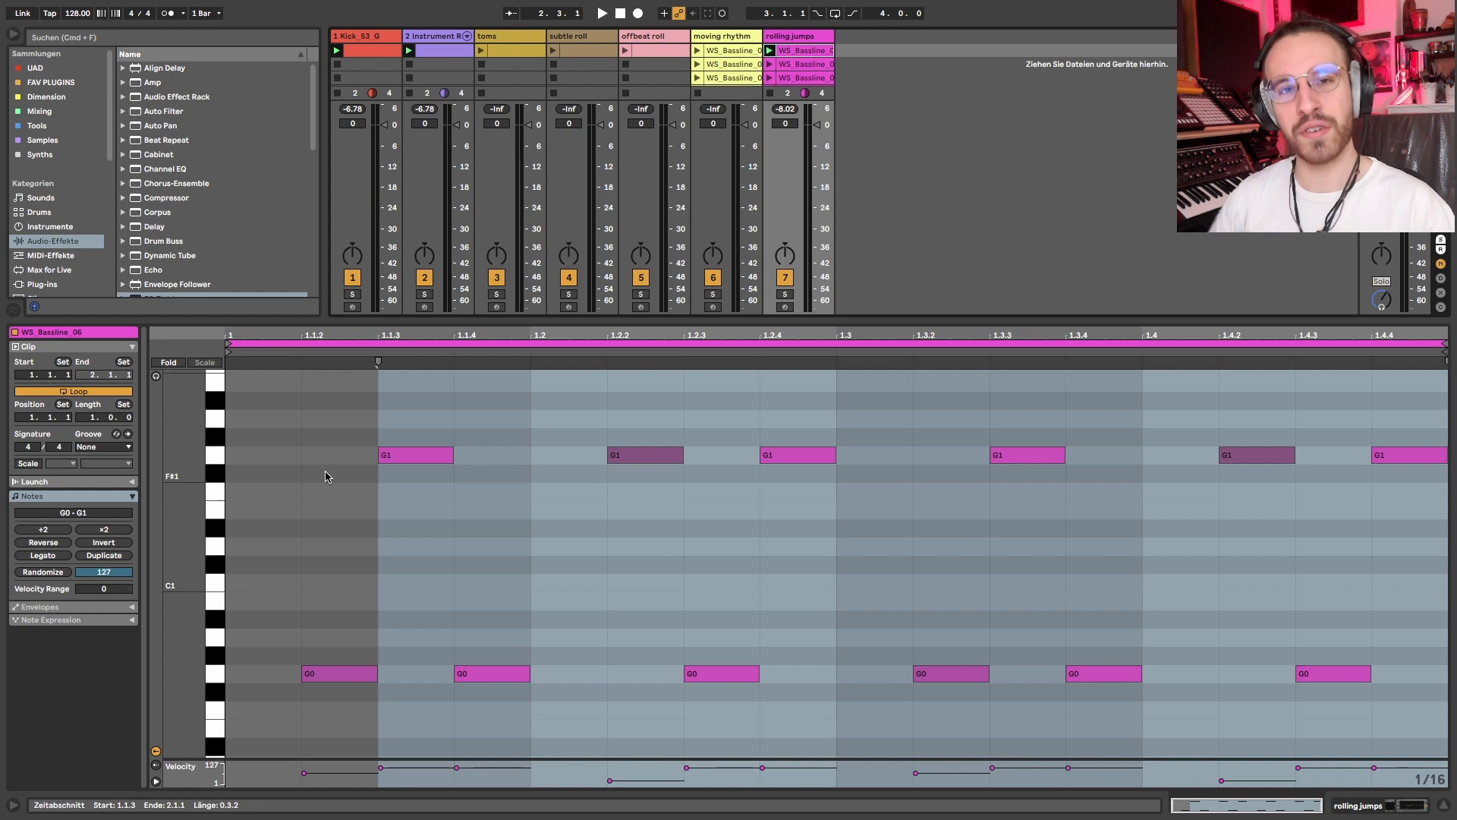
Examine where the octave jumps fall in WS_Bassline_06, highlighting individual G1 notes, the full G1 row, and the G0 row
{"action": "left_click_drag", "start_coordinate": [325, 430], "coordinate": [404, 469]}
{"action": "left_click_drag", "start_coordinate": [599, 413], "coordinate": [812, 527]}
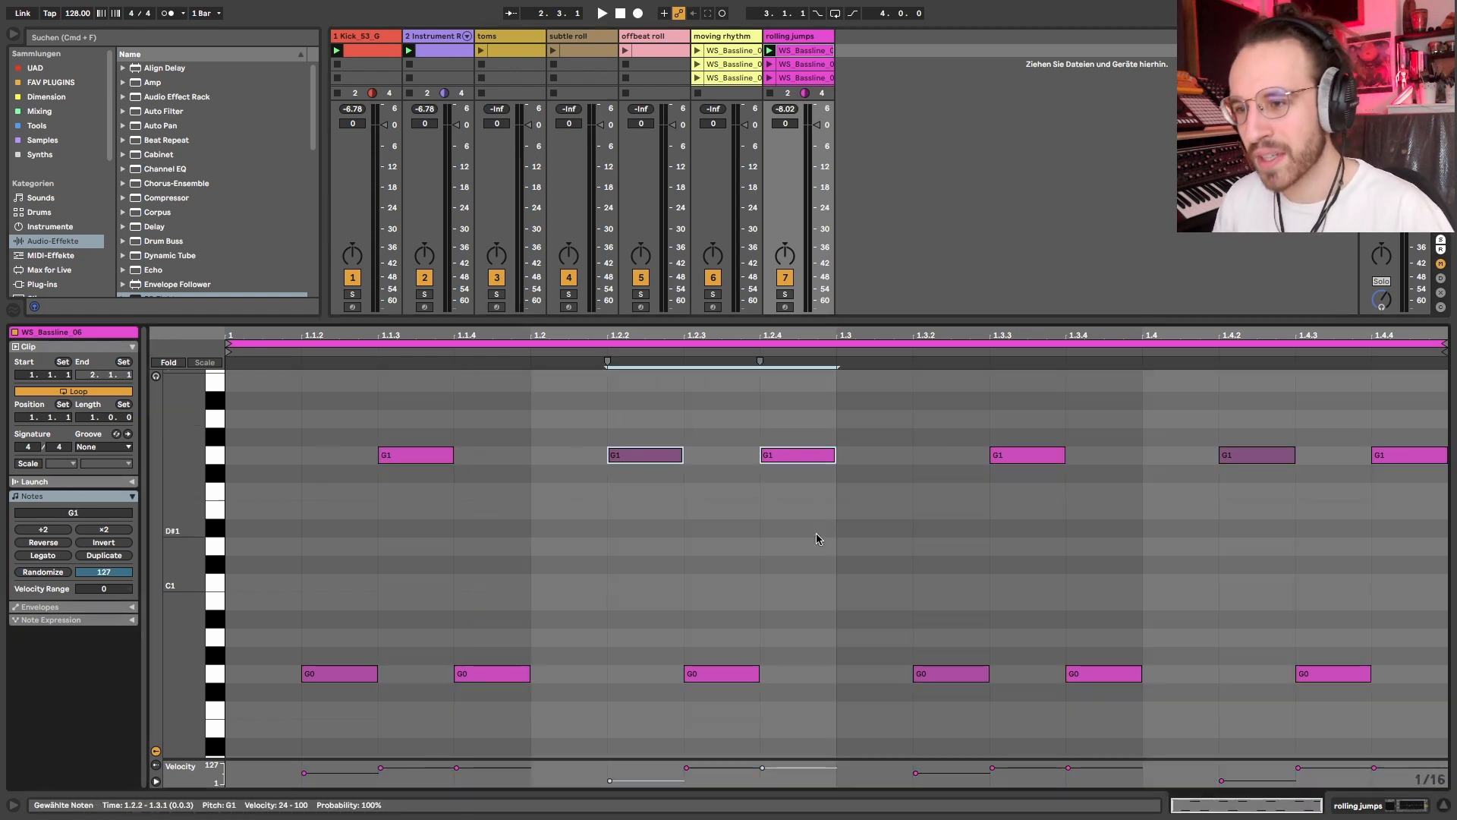
{"action": "left_click_drag", "start_coordinate": [383, 413], "coordinate": [531, 416]}
{"action": "left_click", "coordinate": [614, 403]}
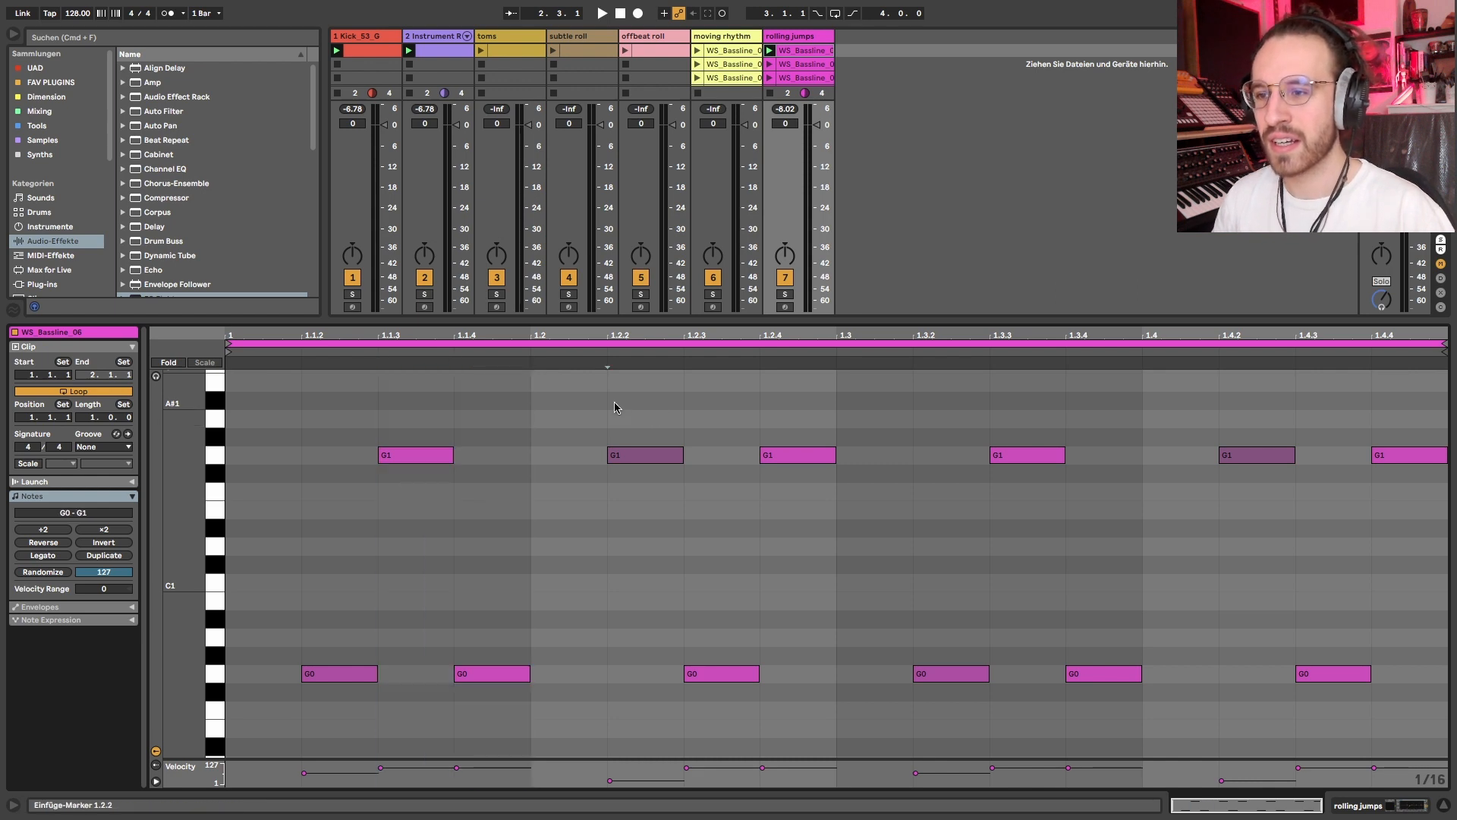
{"action": "left_click", "coordinate": [615, 408]}
{"action": "left_click", "coordinate": [761, 403]}
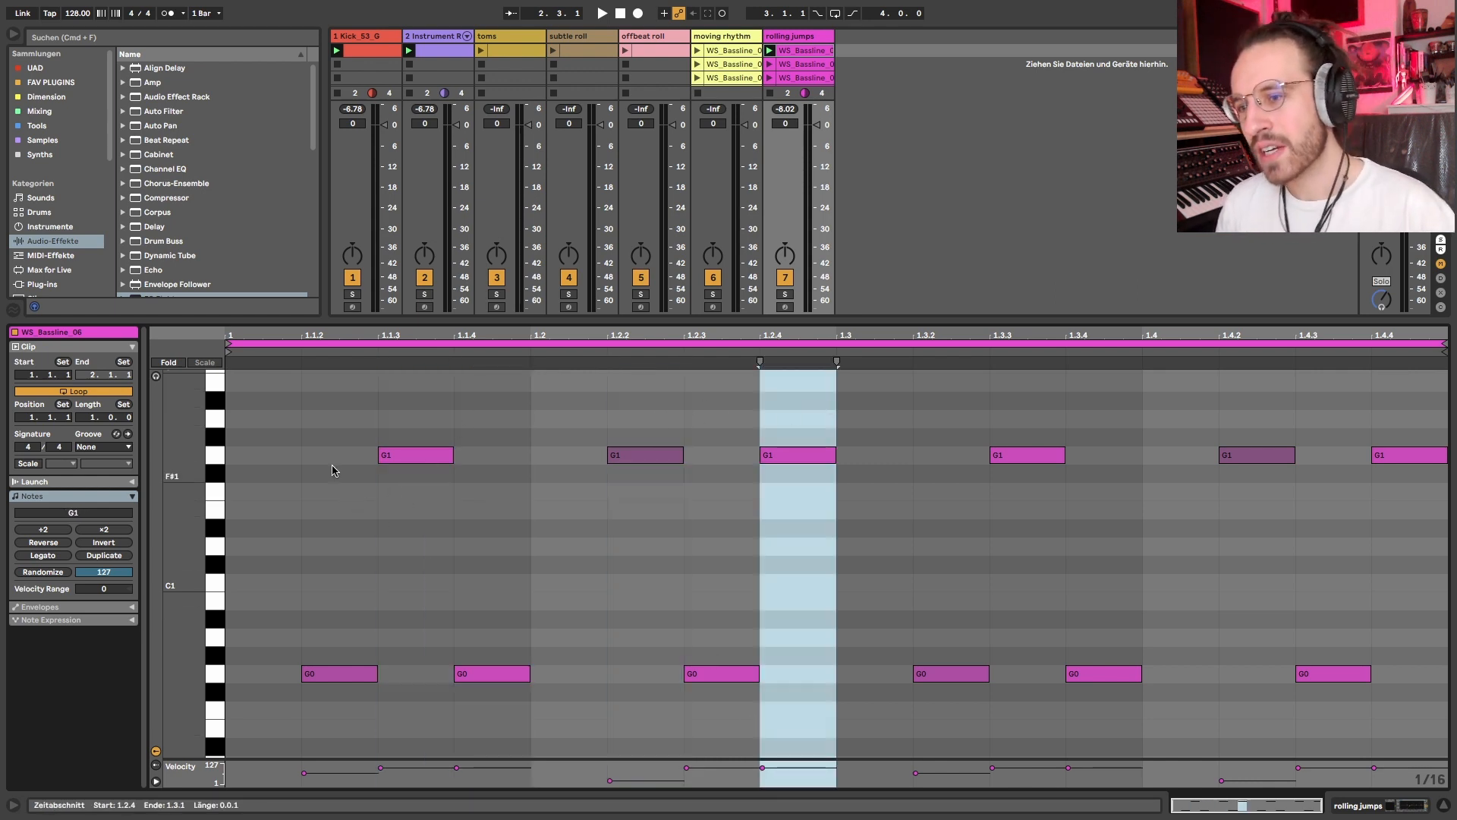
{"action": "left_click_drag", "start_coordinate": [322, 467], "coordinate": [1452, 455]}
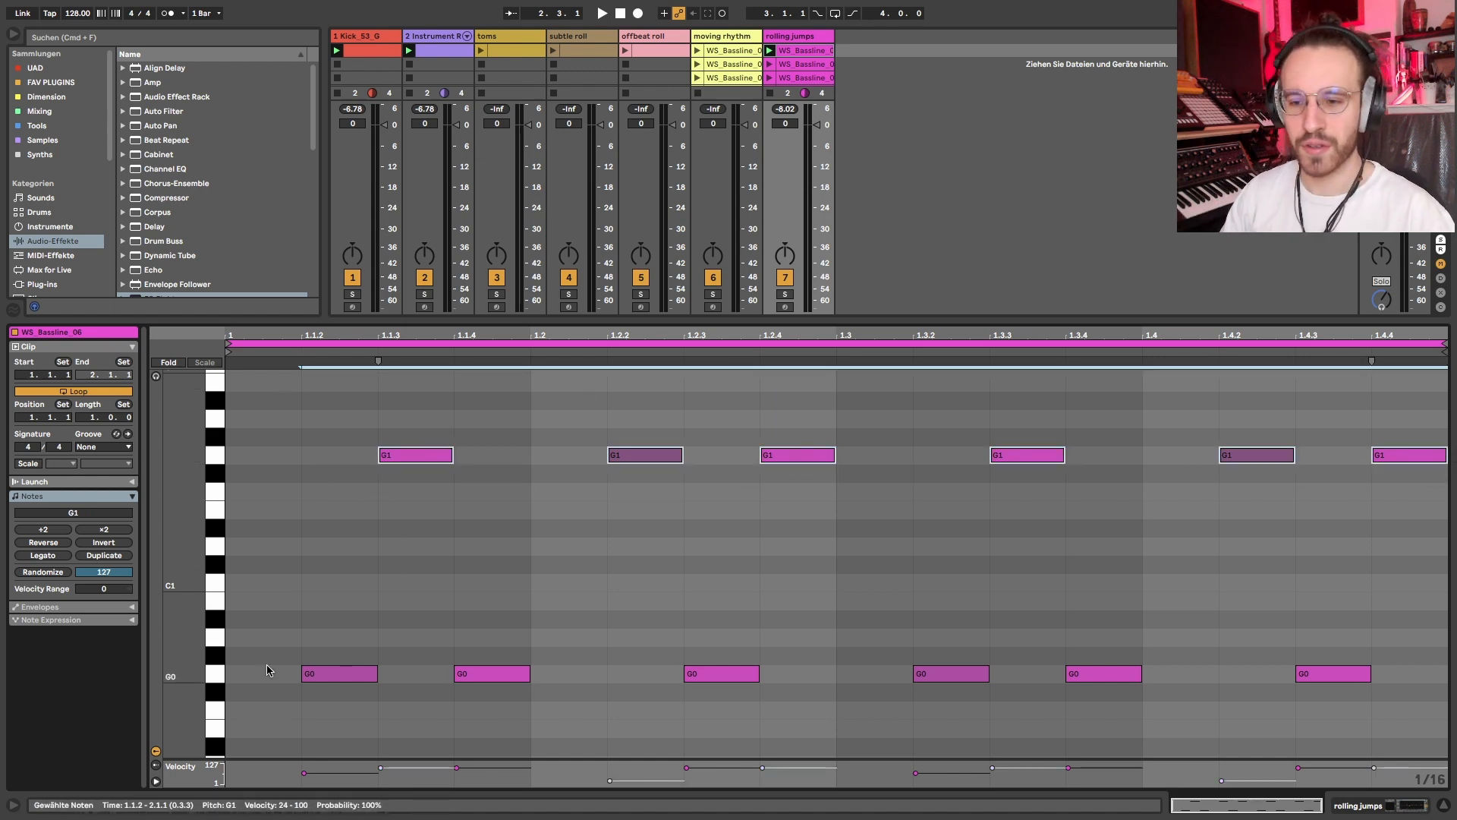
{"action": "left_click_drag", "start_coordinate": [267, 666], "coordinate": [1455, 649]}
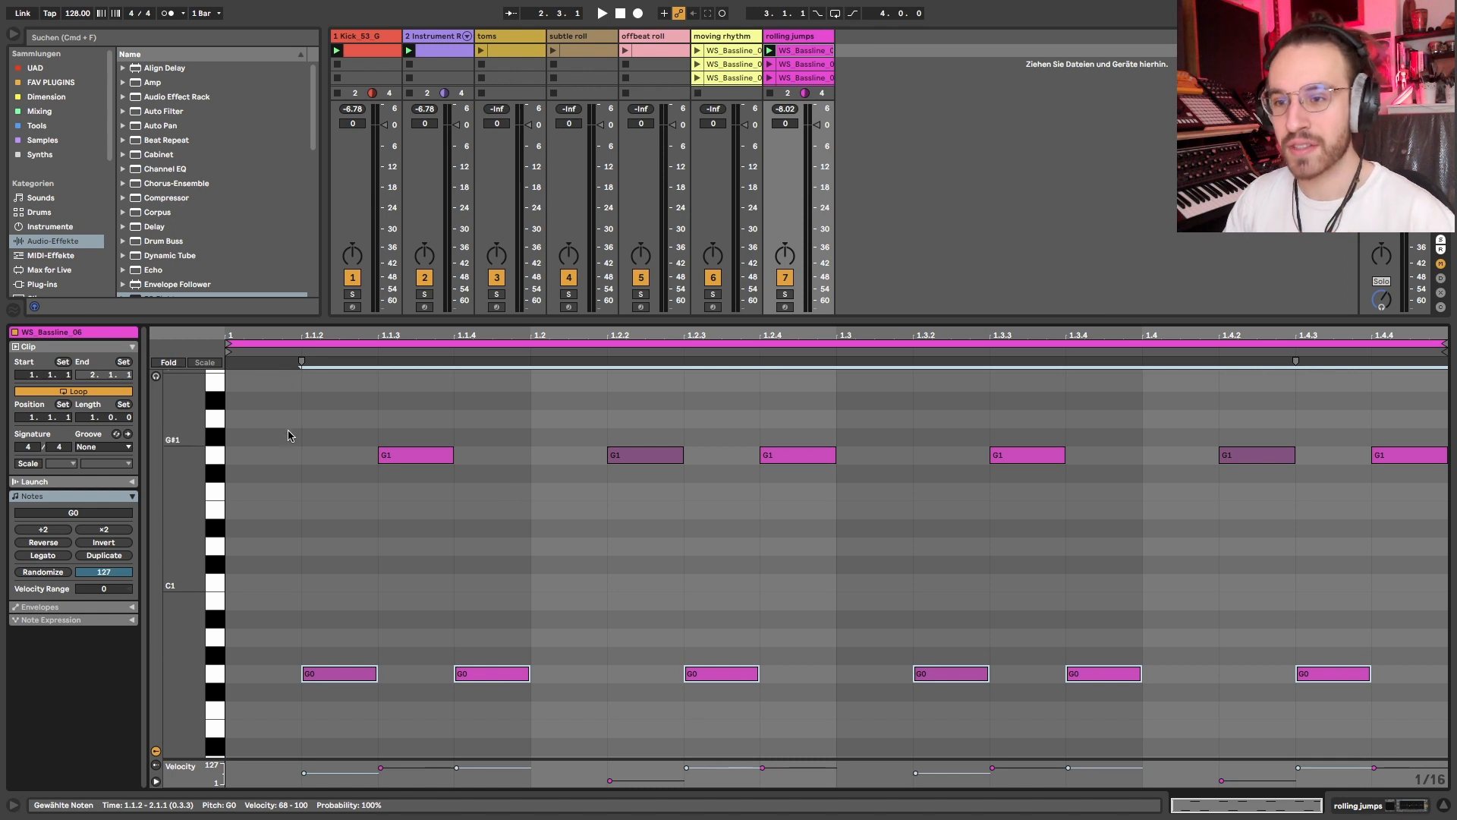
Highlight the G1 row and the G0 row of WS_Bassline_06 in turn, followed by the time range from 1.1.3 onward
{"action": "left_click_drag", "start_coordinate": [288, 432], "coordinate": [1455, 521]}
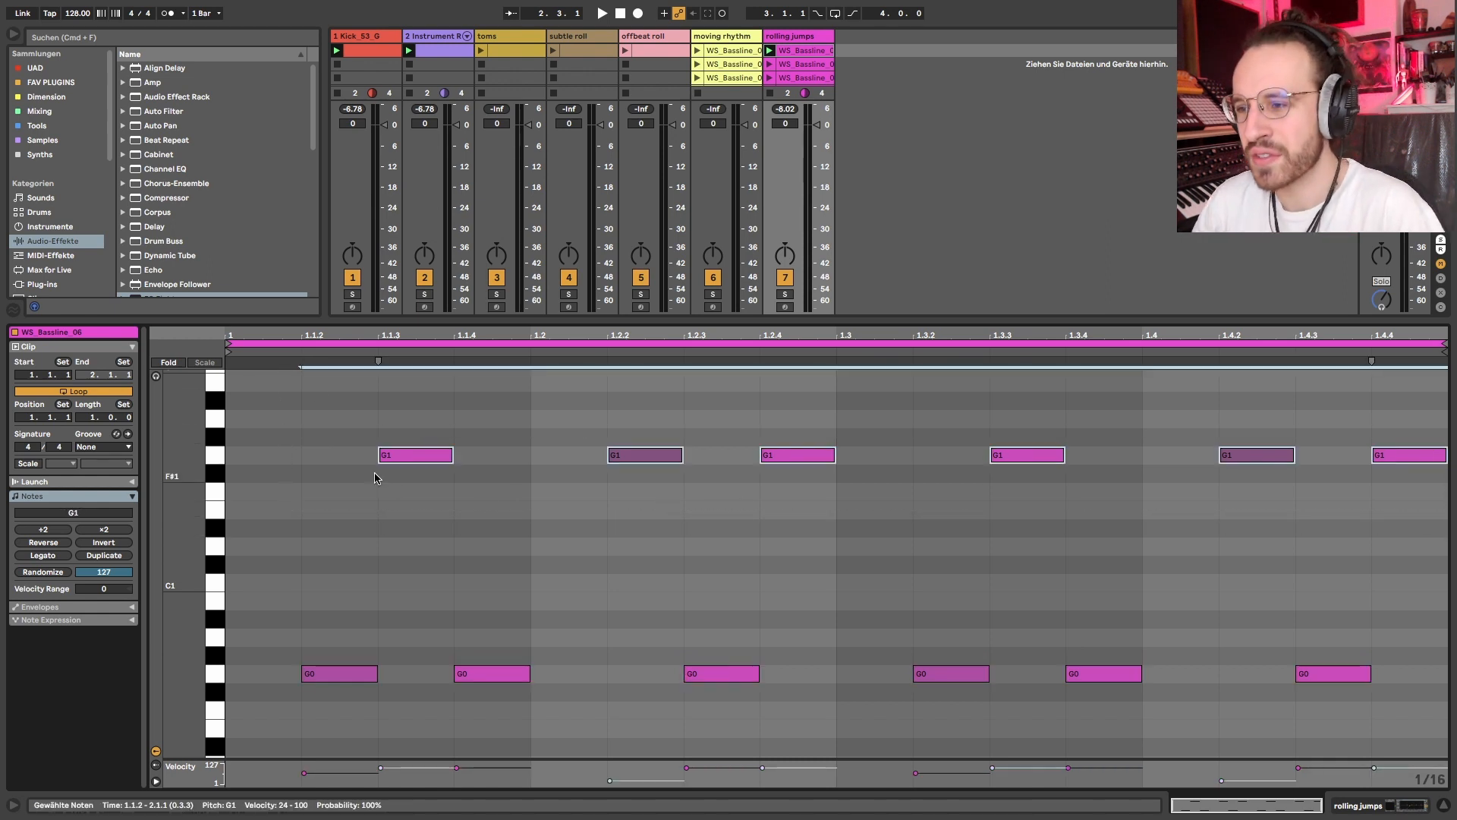
{"action": "left_click_drag", "start_coordinate": [286, 628], "coordinate": [1449, 696]}
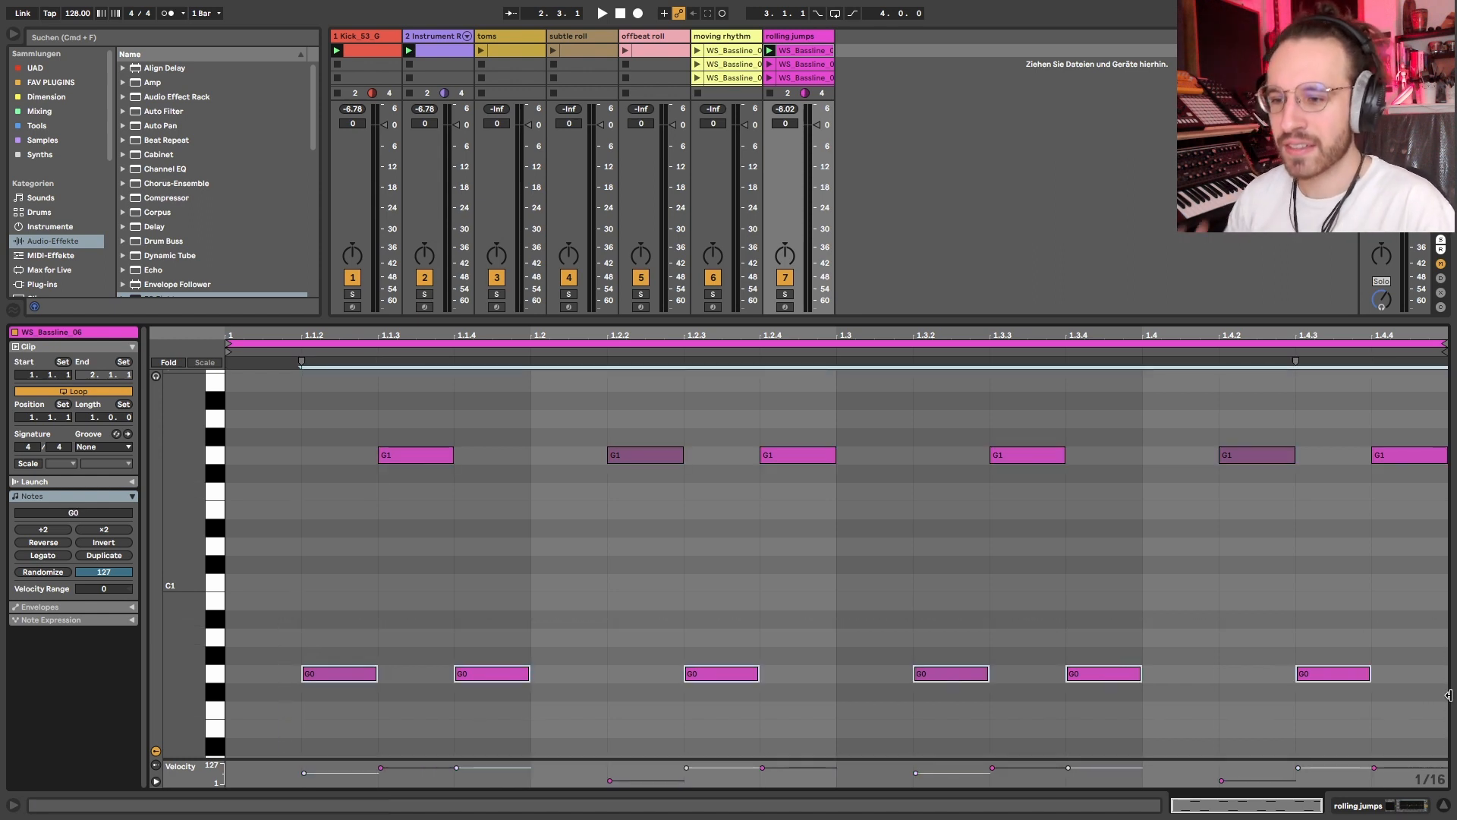
{"action": "left_click_drag", "start_coordinate": [390, 498], "coordinate": [1455, 522]}
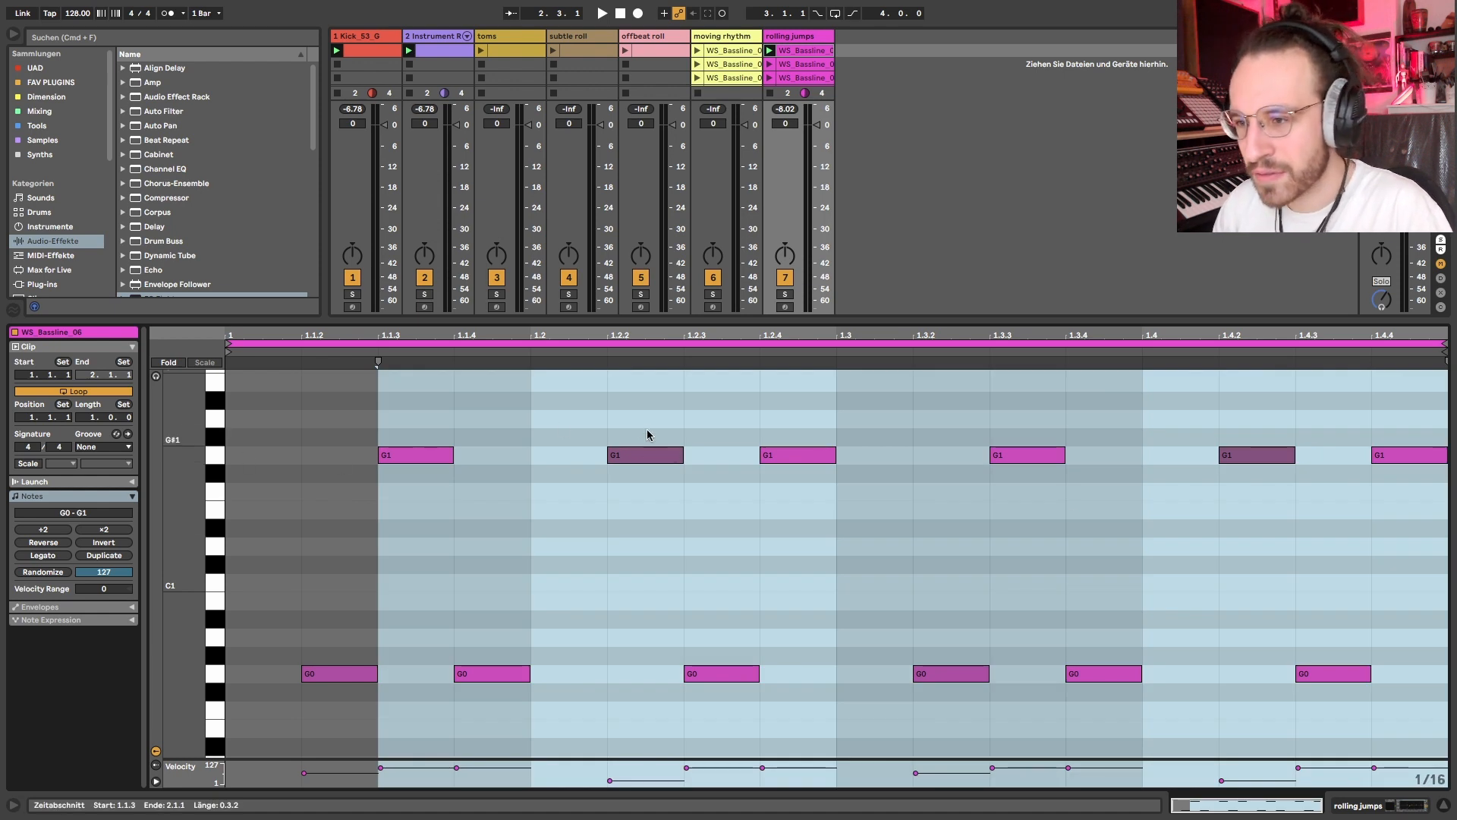
Try shifting all G1 notes after the first one earlier on the grid in WS_Bassline_06, and undo the shifts
{"action": "left_click_drag", "start_coordinate": [635, 422], "coordinate": [1453, 611]}
{"action": "key", "text": "Left"}
{"action": "key", "text": "Left"}
{"action": "key", "text": "Left"}
{"action": "key", "text": "Left"}
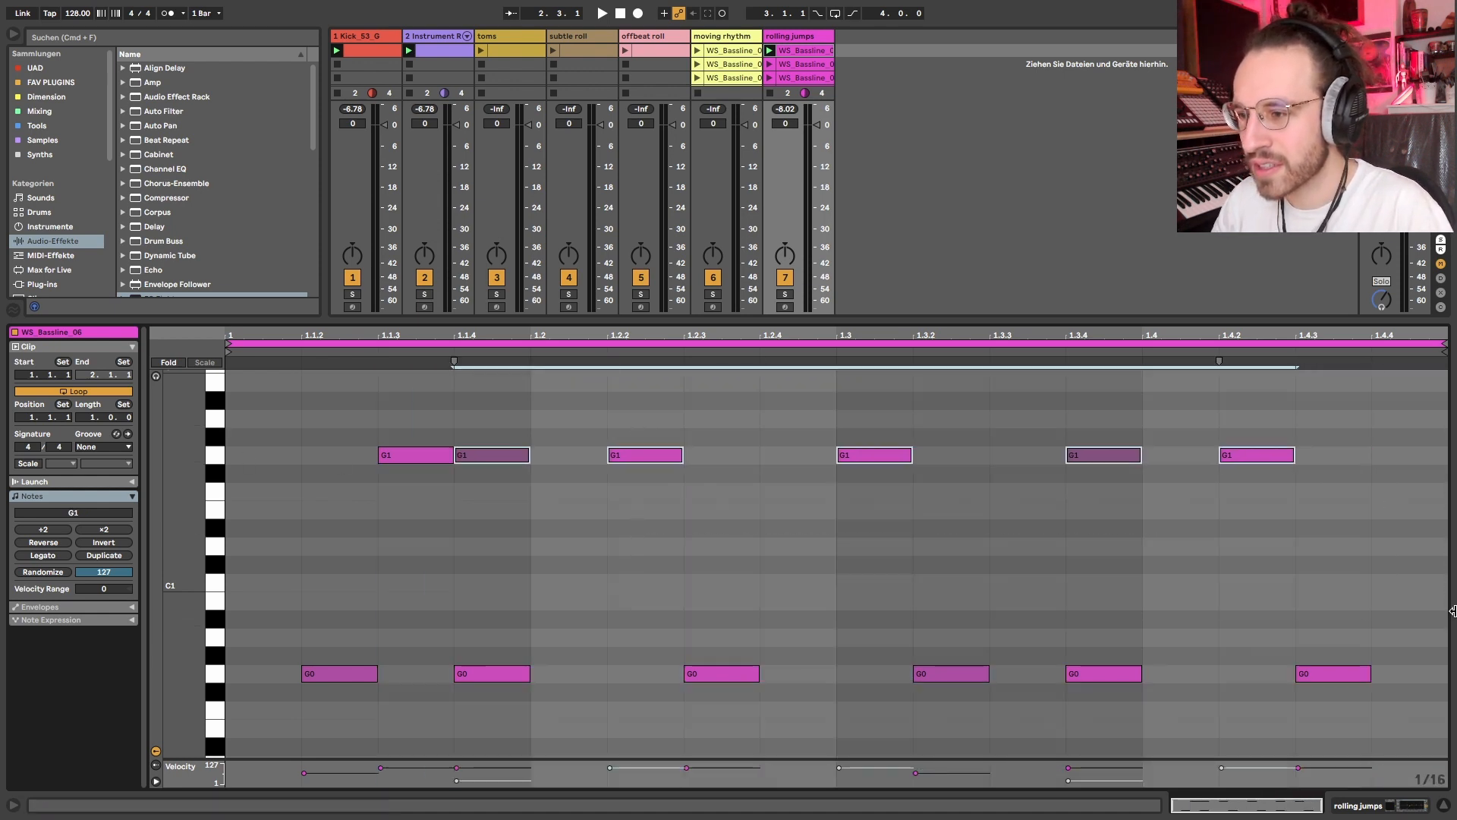
{"action": "left_click_drag", "start_coordinate": [686, 423], "coordinate": [1172, 736]}
{"action": "key", "text": "super+z"}
{"action": "key", "text": "super+z"}
{"action": "key", "text": "super+z"}
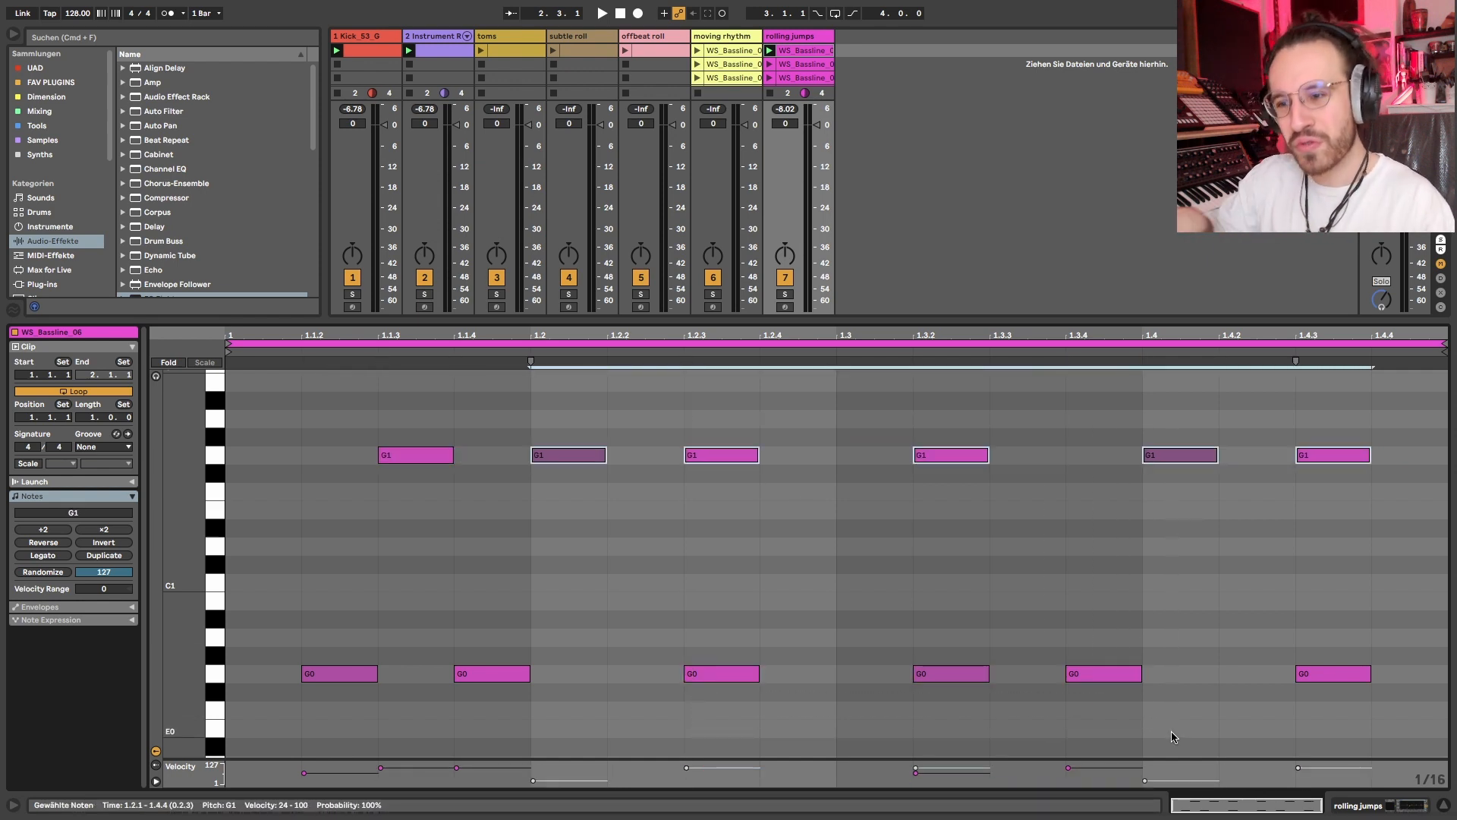
Open WS_Bassline_07 and examine its two G1 octave jumps and the closing F0 notes
{"action": "left_click", "coordinate": [801, 55]}
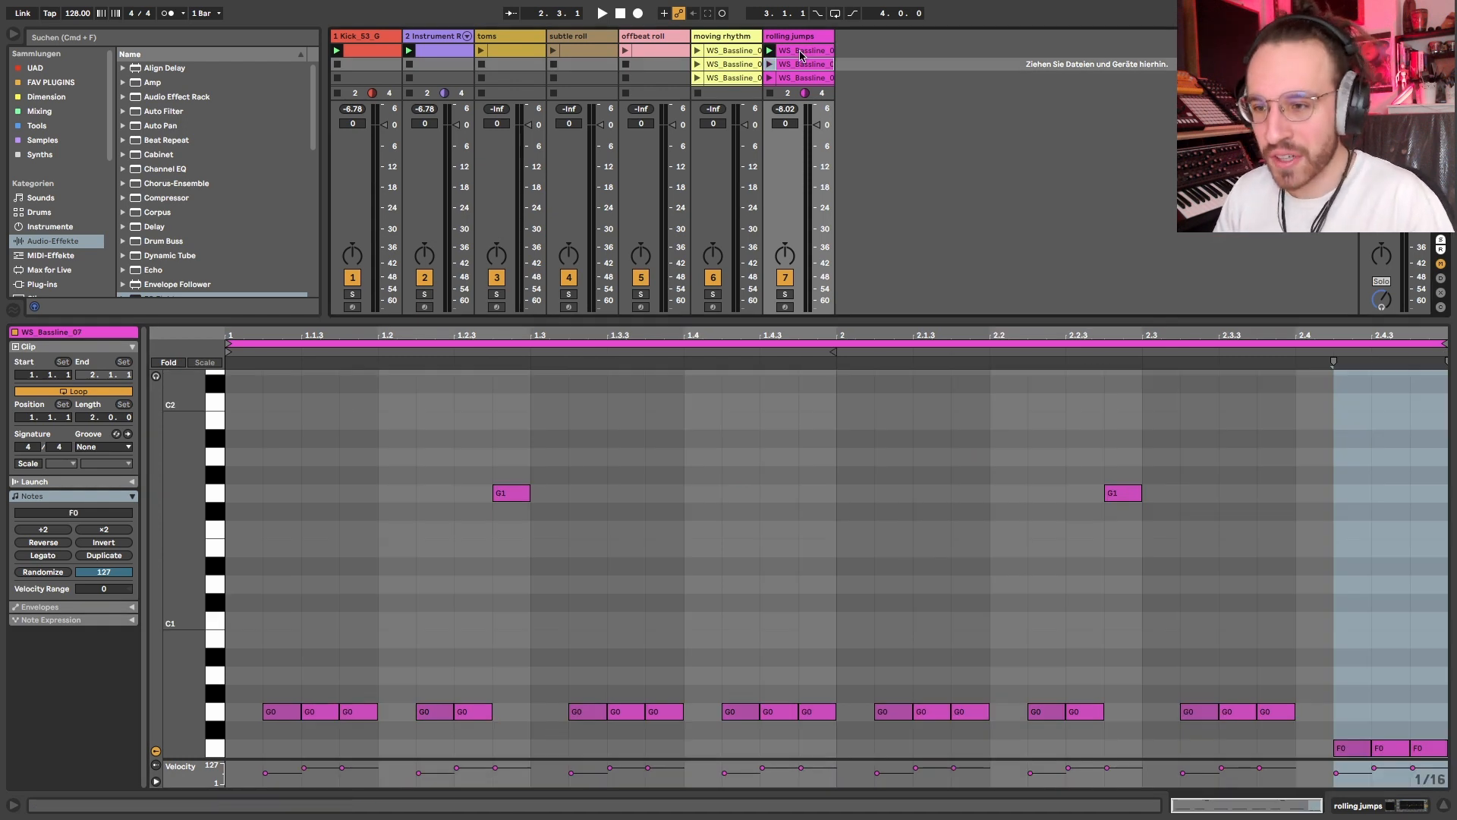
{"action": "left_click_drag", "start_coordinate": [440, 456], "coordinate": [505, 528]}
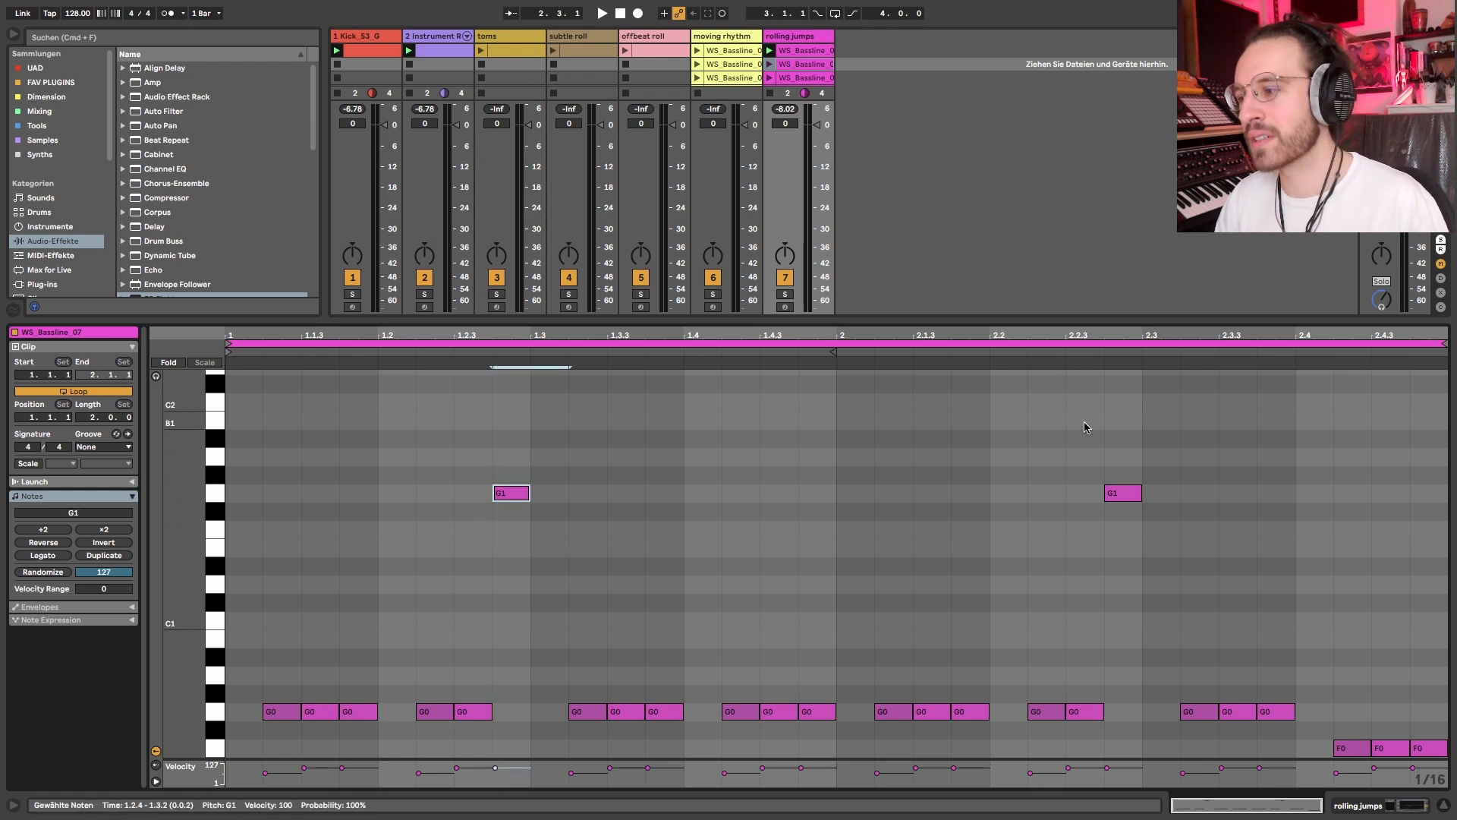
{"action": "left_click_drag", "start_coordinate": [1082, 423], "coordinate": [1210, 565]}
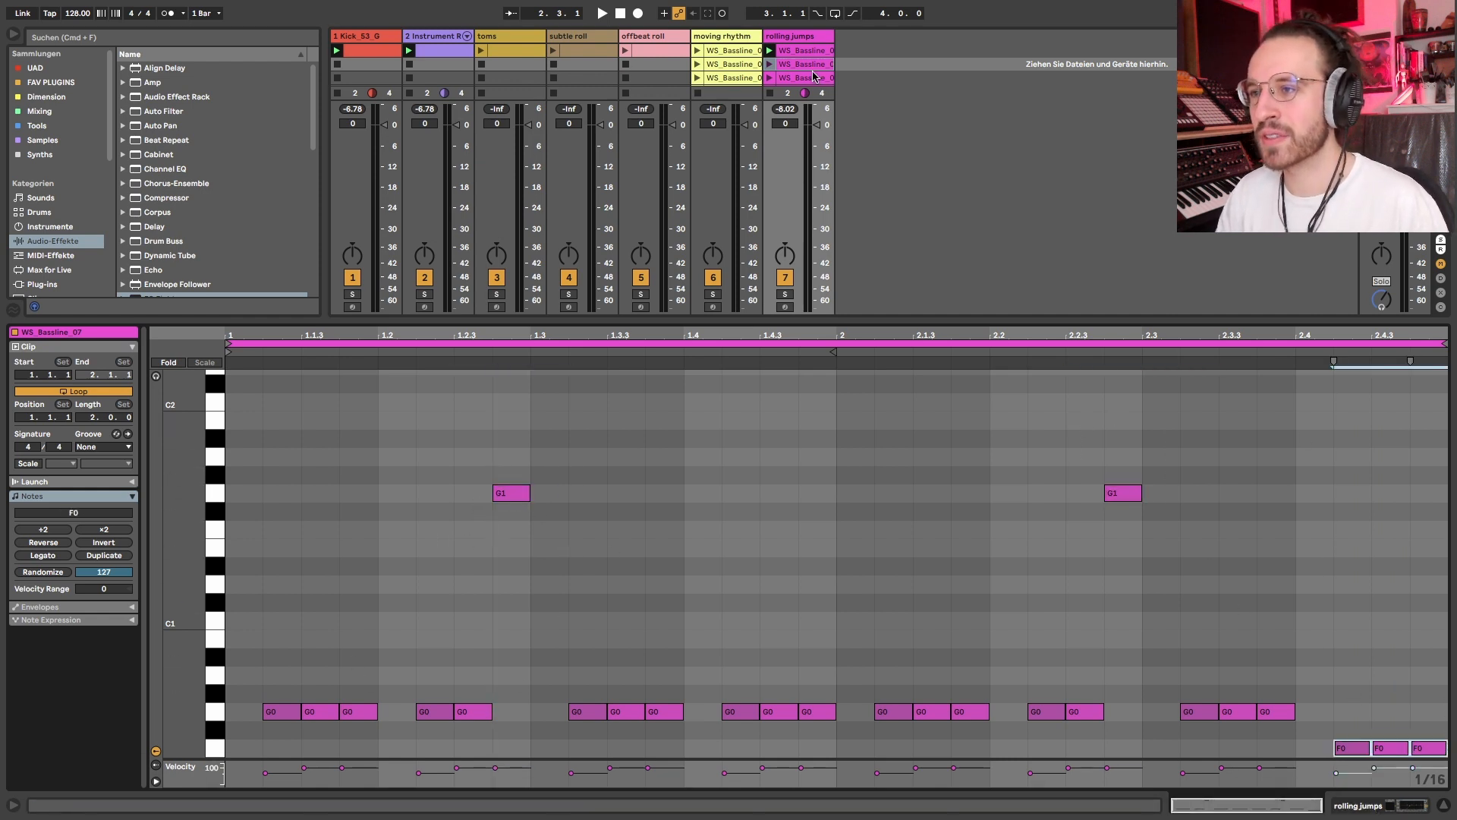
Open WS_Bassline_08 and examine the melodic variations, highlighting both A1 notes and the closing A#1 and F1 notes
{"action": "left_click", "coordinate": [813, 77]}
{"action": "left_click", "coordinate": [813, 65]}
{"action": "left_click", "coordinate": [812, 77]}
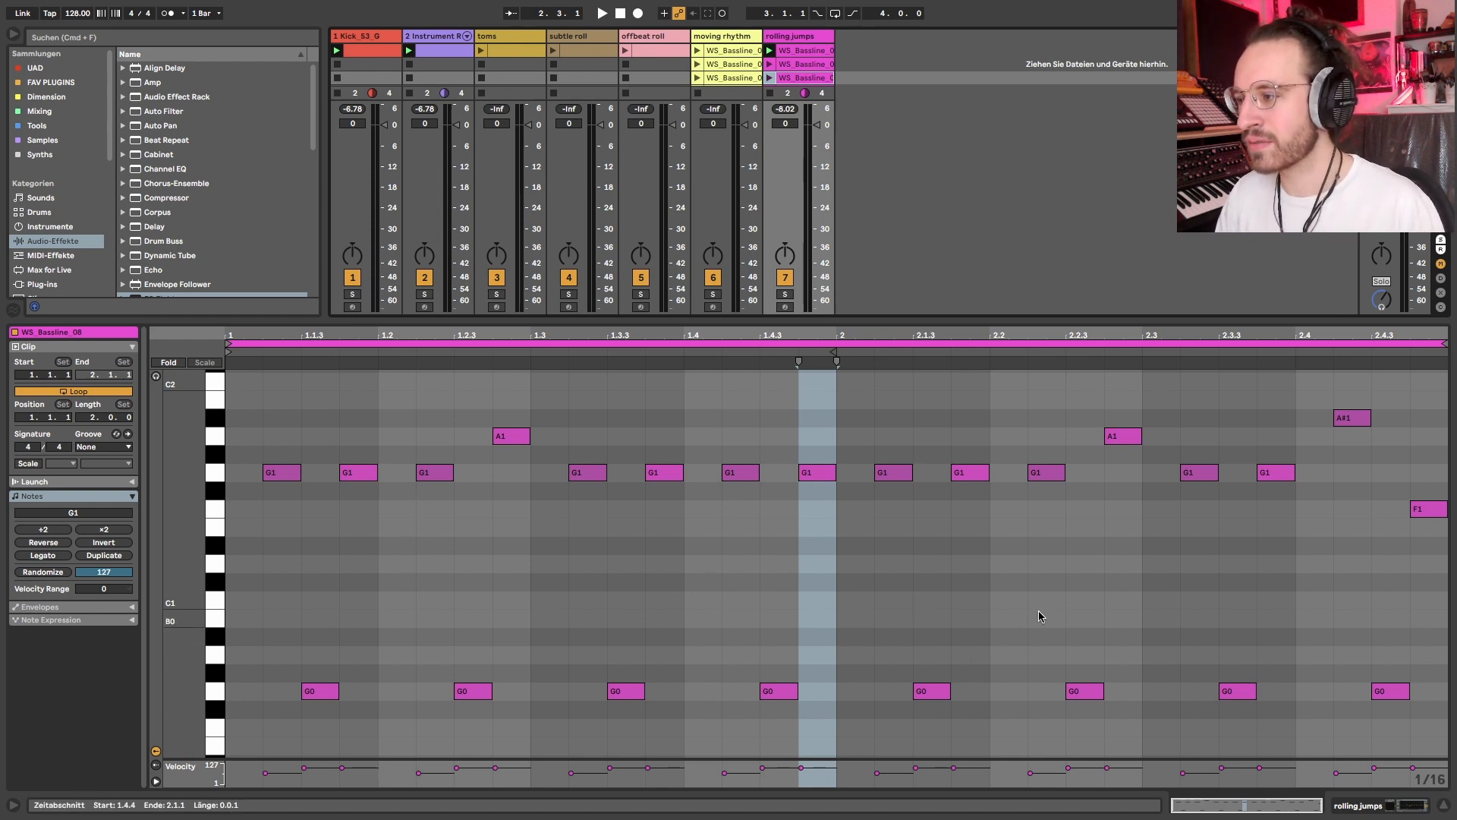
{"action": "left_click", "coordinate": [503, 436]}
{"action": "left_click", "coordinate": [1130, 437]}
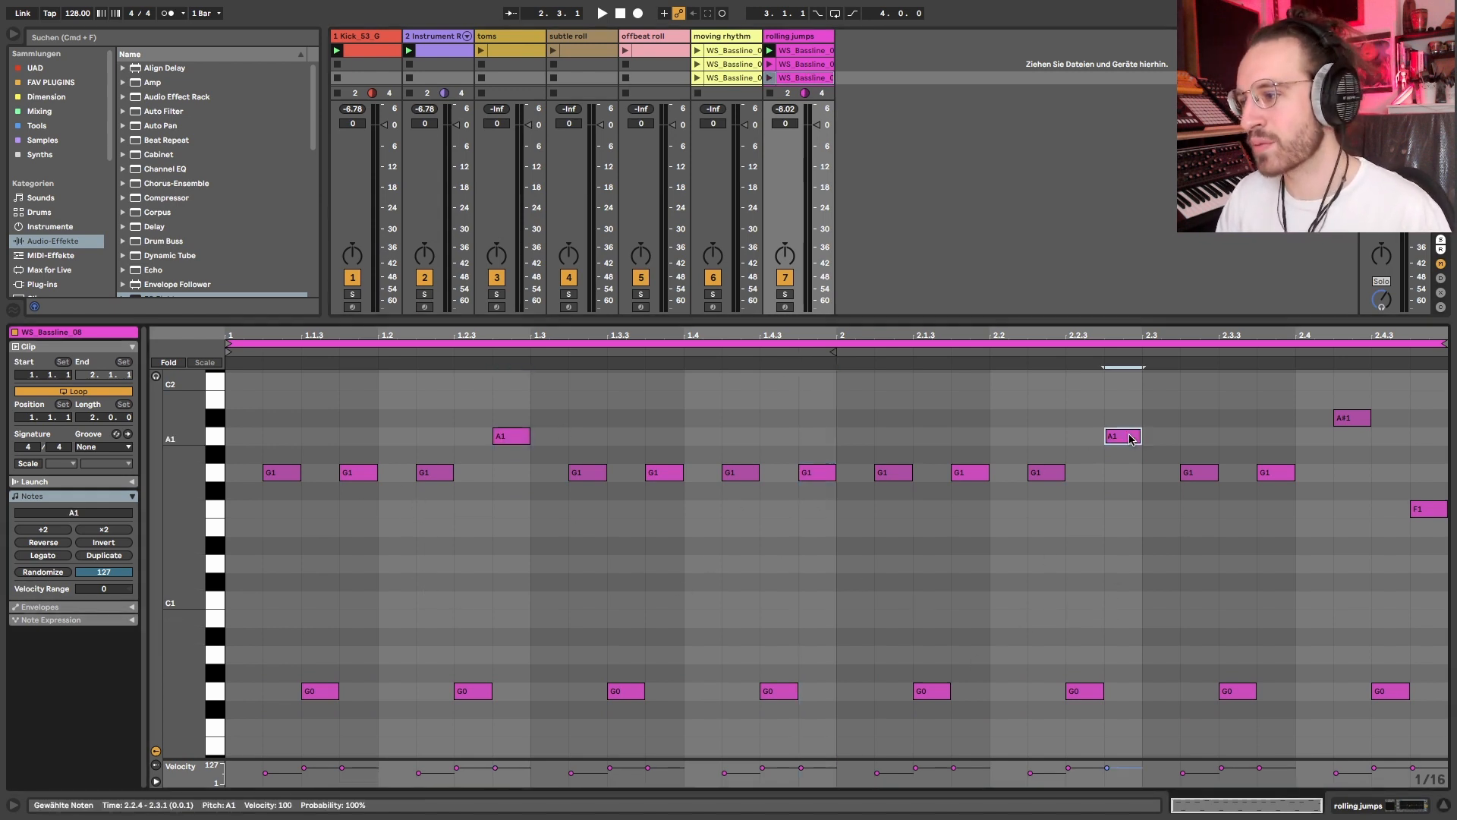
{"action": "left_click", "coordinate": [1355, 419]}
{"action": "left_click_drag", "start_coordinate": [1413, 450], "coordinate": [1437, 509]}
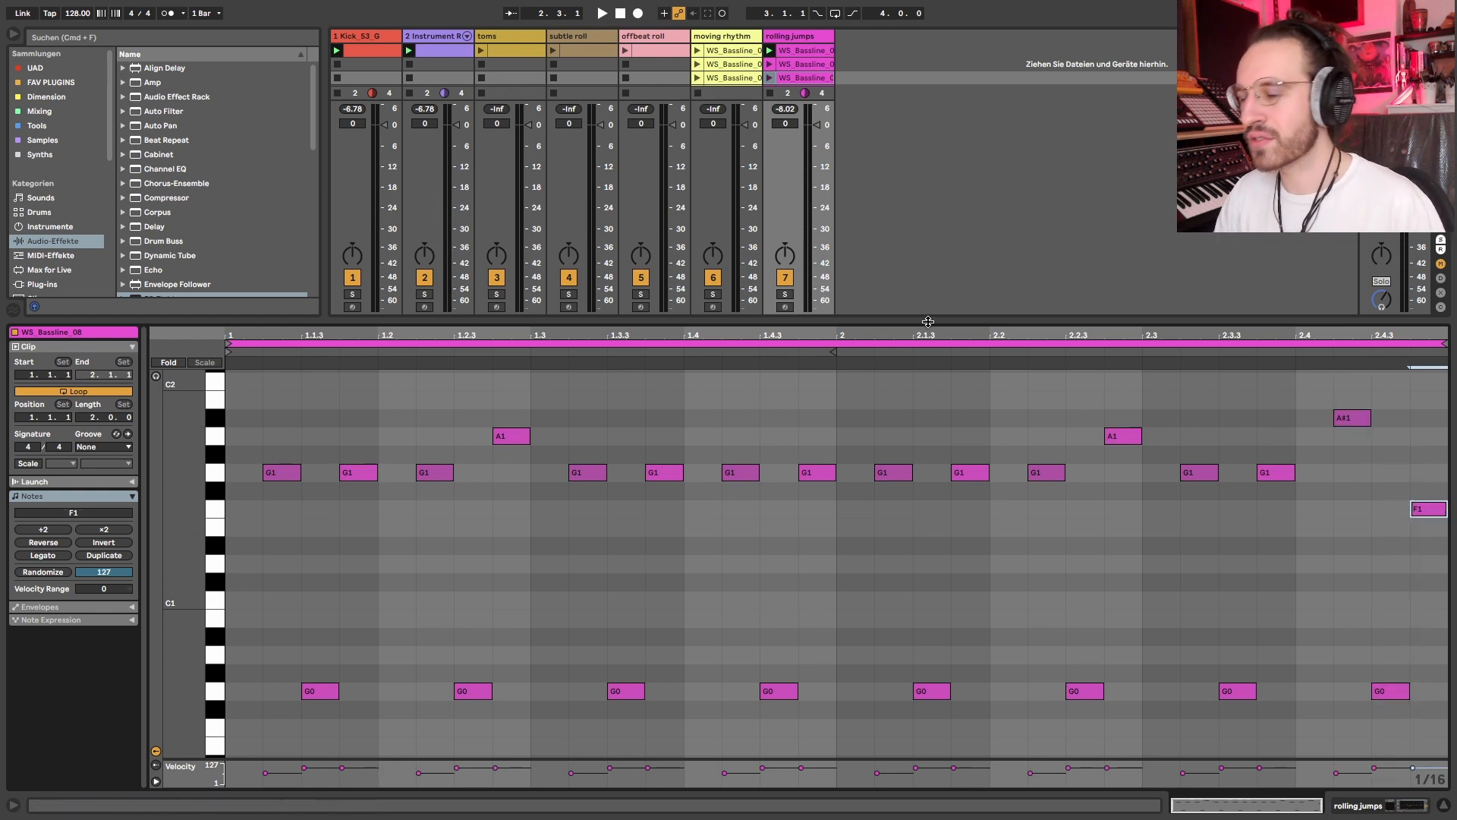
Open WS_Bassline_09 and examine its G0–G1 groups, highlighting the notes of the first beats and those in beat 3
{"action": "left_click", "coordinate": [797, 78]}
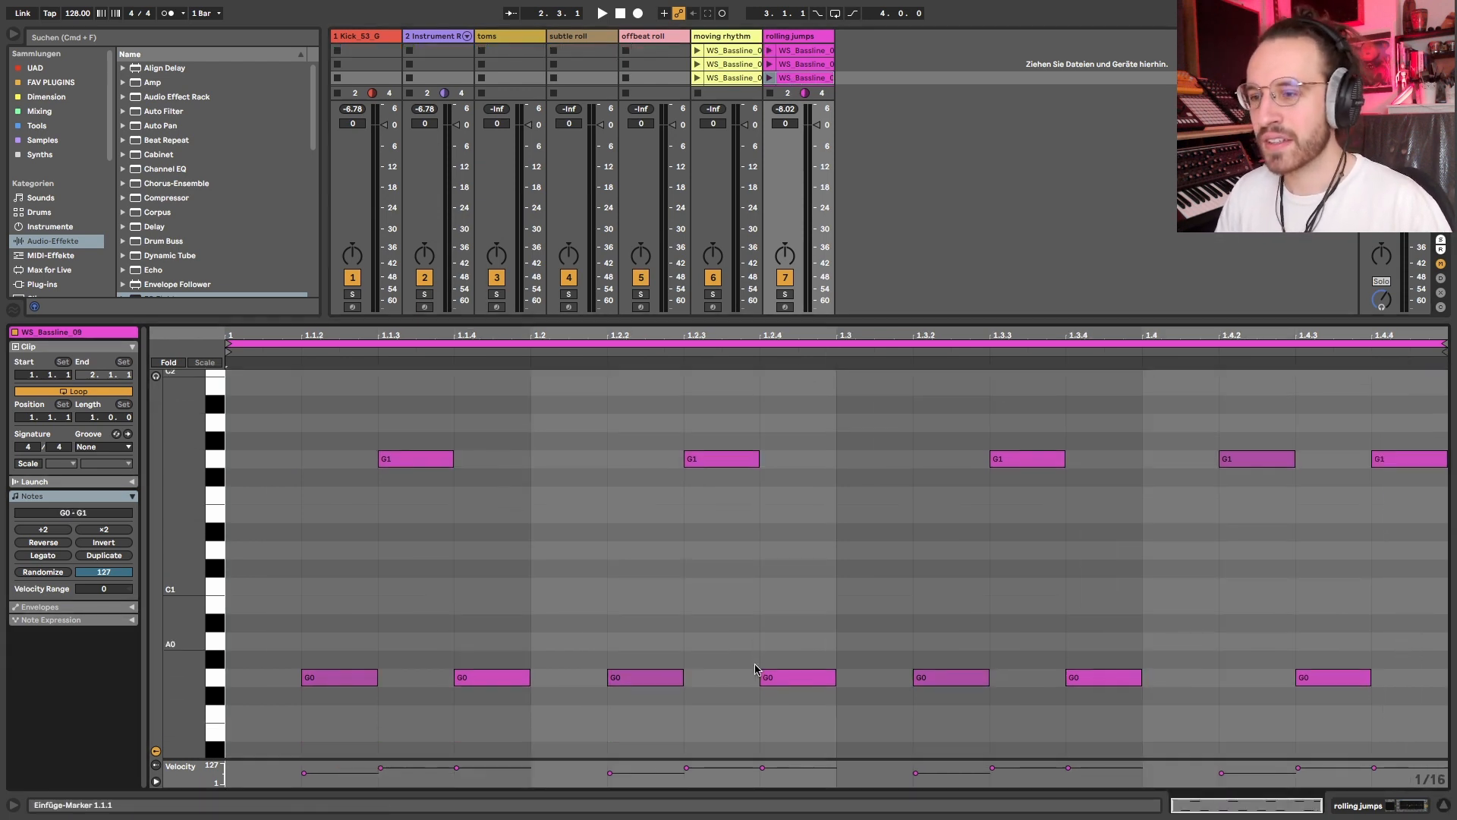
{"action": "left_click_drag", "start_coordinate": [342, 415], "coordinate": [676, 686]}
{"action": "left_click_drag", "start_coordinate": [986, 423], "coordinate": [1123, 687]}
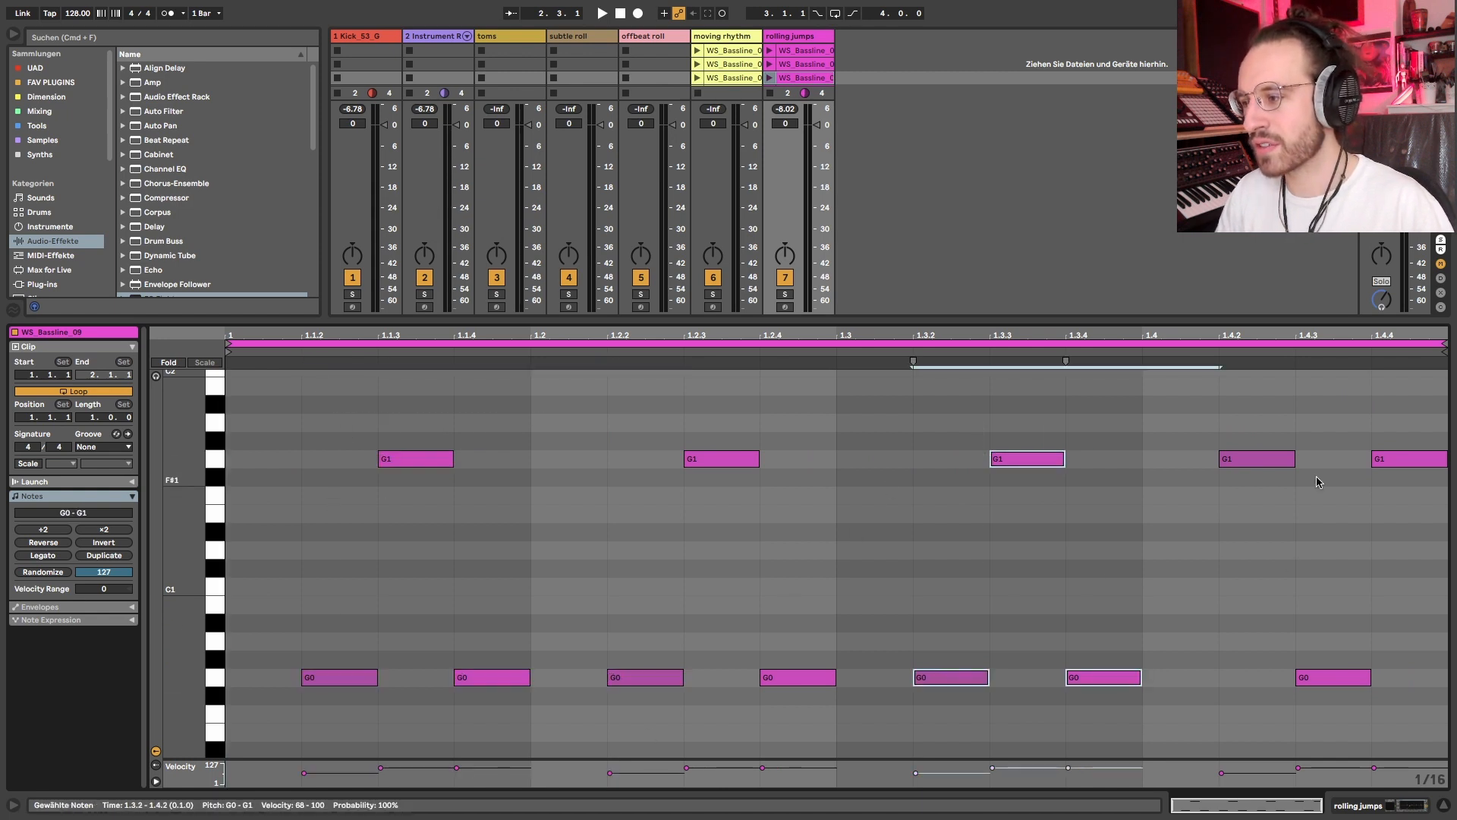
{"action": "left_click", "coordinate": [1319, 481]}
Open WS_Bassline_10, highlight its closing melodic notes from 2.3.2 onward, and play the clip
{"action": "left_click", "coordinate": [807, 65]}
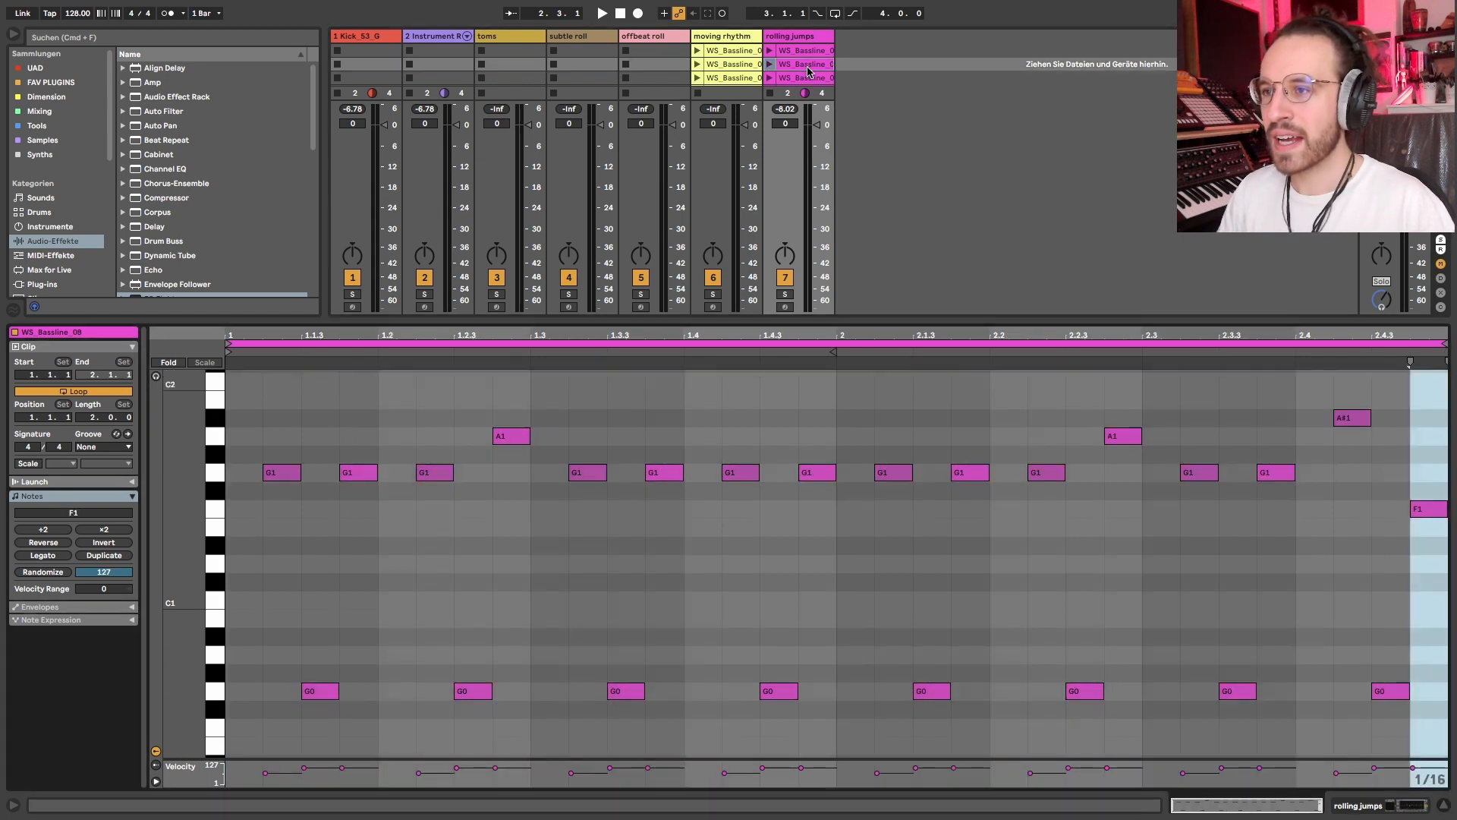
{"action": "key", "text": "Down"}
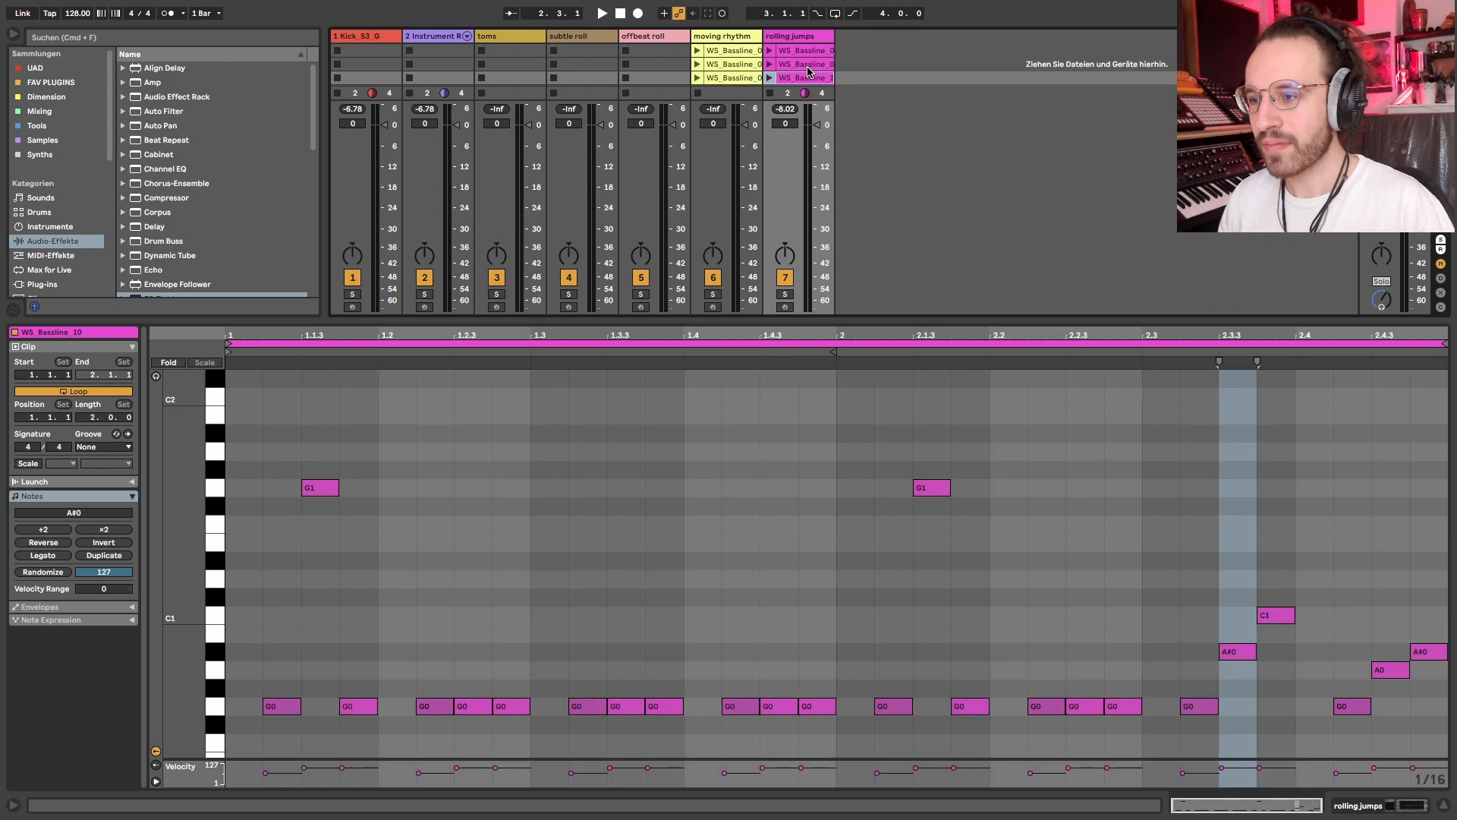
{"action": "scroll", "coordinate": [761, 579], "scroll_direction": "down", "scroll_amount": 1}
{"action": "left_click", "coordinate": [1189, 526]}
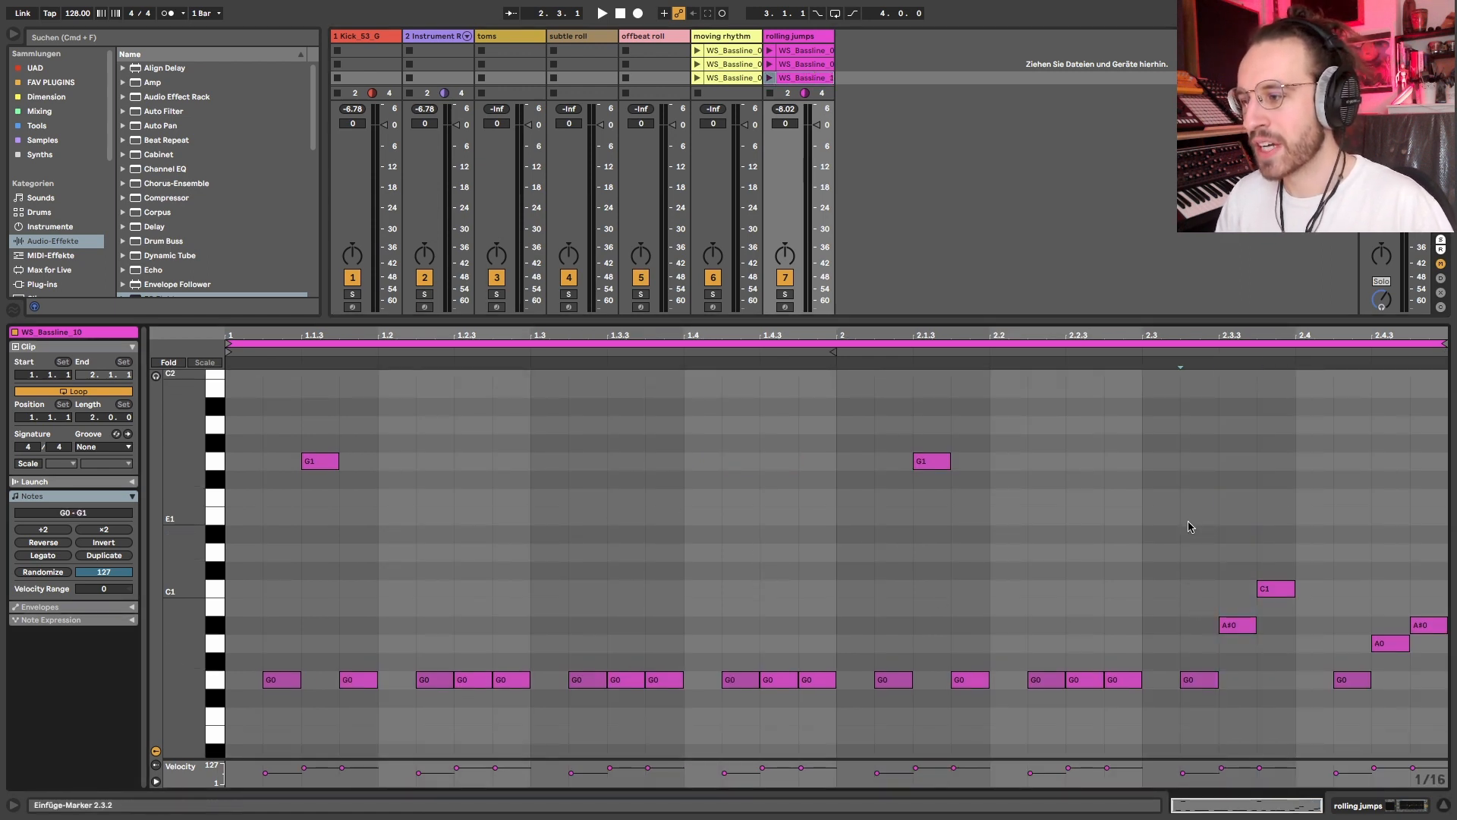
{"action": "left_click_drag", "start_coordinate": [1189, 526], "coordinate": [1408, 751]}
{"action": "left_click", "coordinate": [769, 78]}
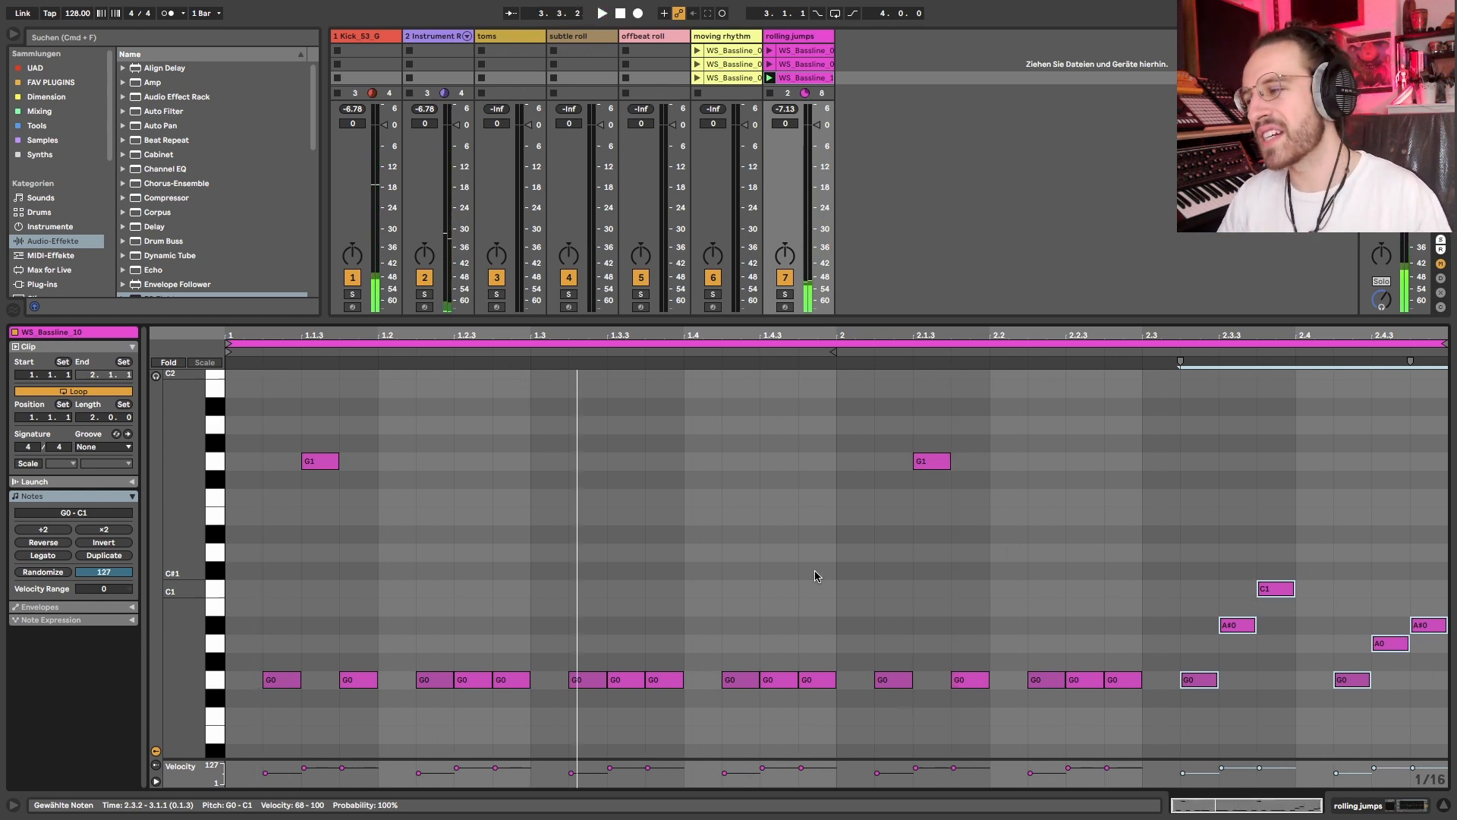
Transpose the closing notes of WS_Bassline_10 down two semitones, and raise them back up two semitones
{"action": "left_click_drag", "start_coordinate": [1146, 498], "coordinate": [1455, 798]}
{"action": "key", "text": "Down"}
{"action": "key", "text": "Down"}
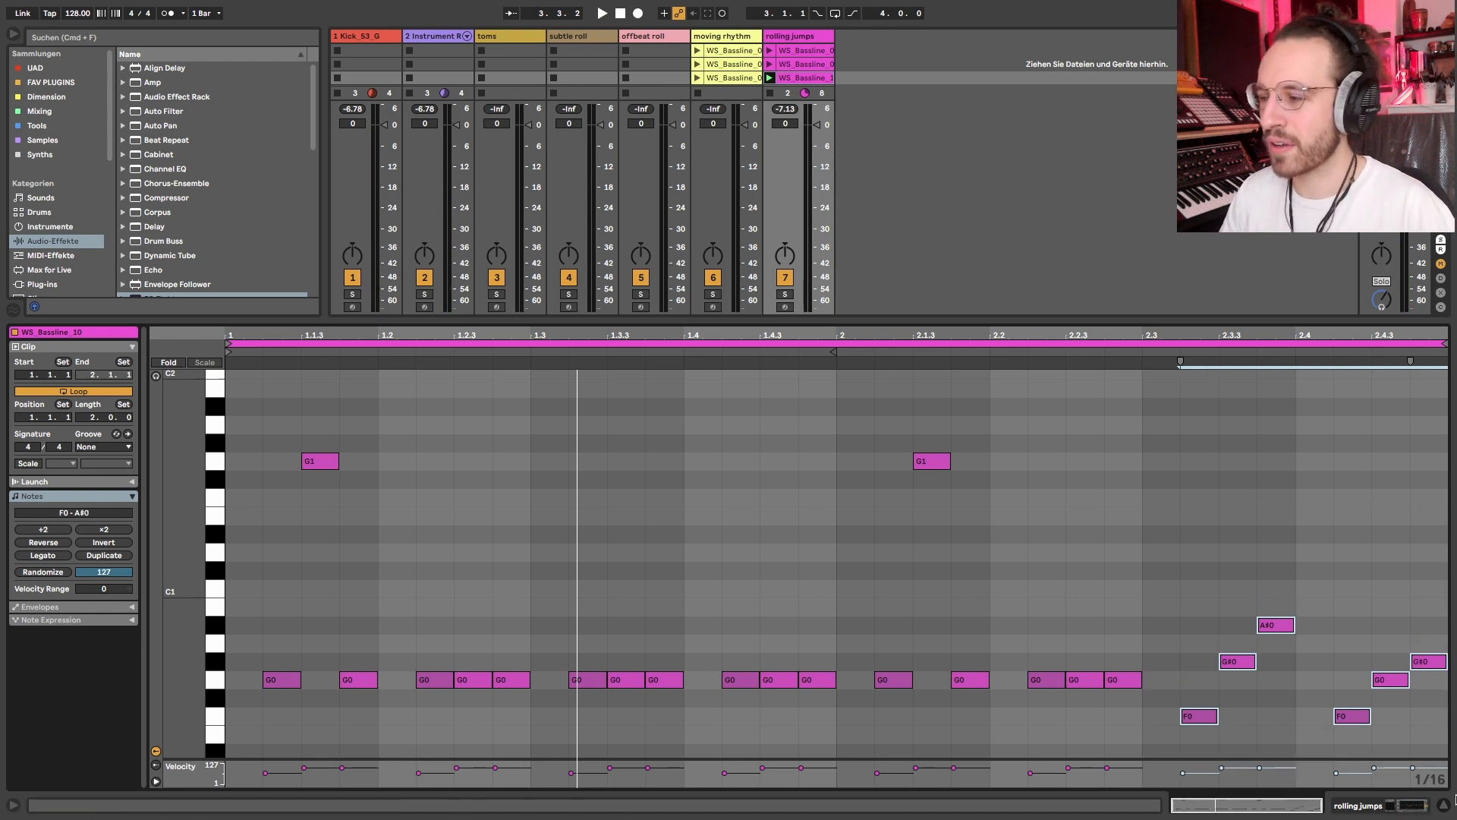
{"action": "key", "text": "Up"}
{"action": "key", "text": "Up"}
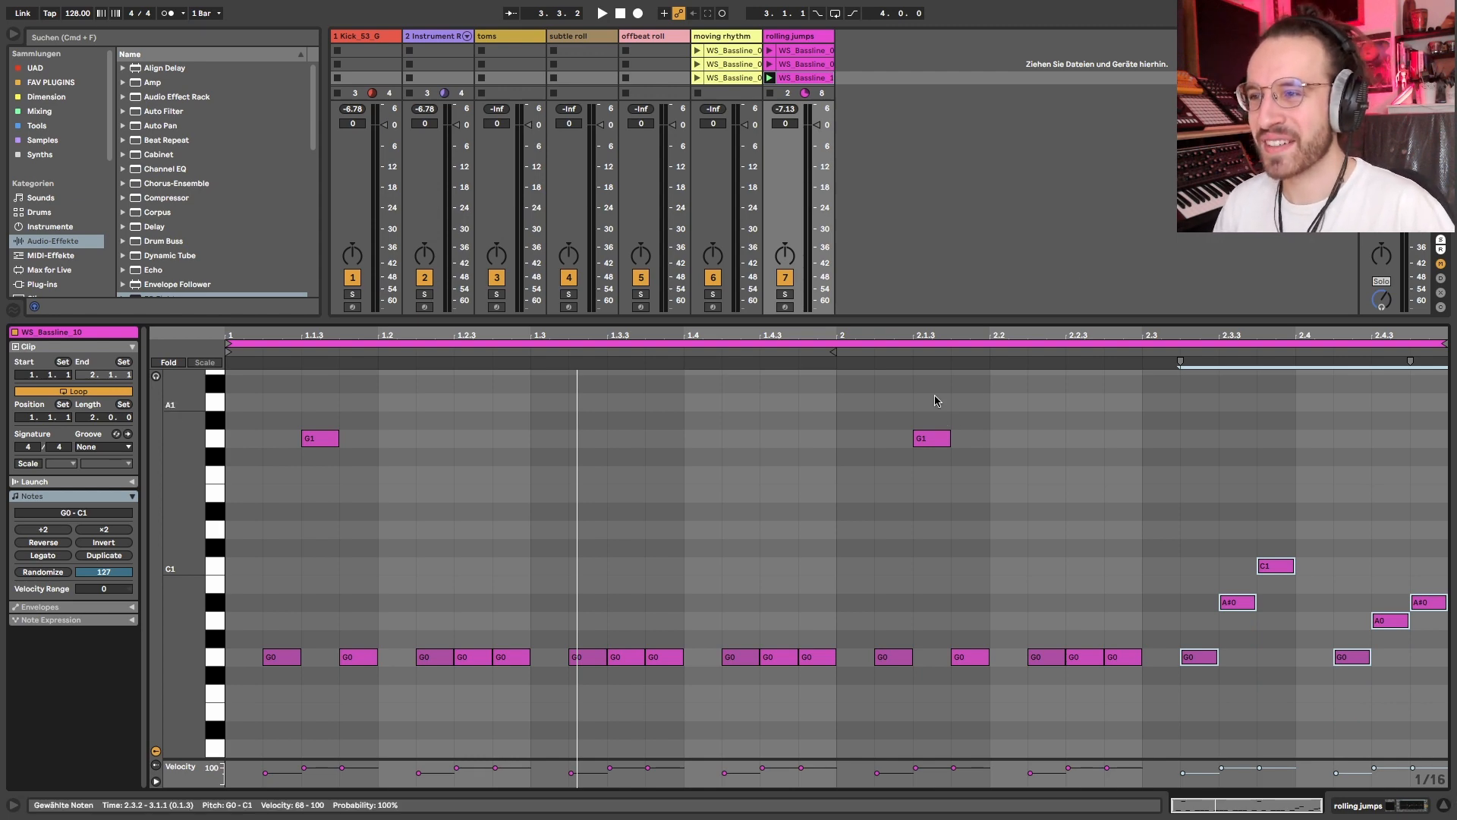
Switch from the note editor to the device chain and select the rolling jumps track to view its Serum and EQ Eight
{"action": "key", "text": "shift+Tab"}
{"action": "left_click", "coordinate": [770, 119]}
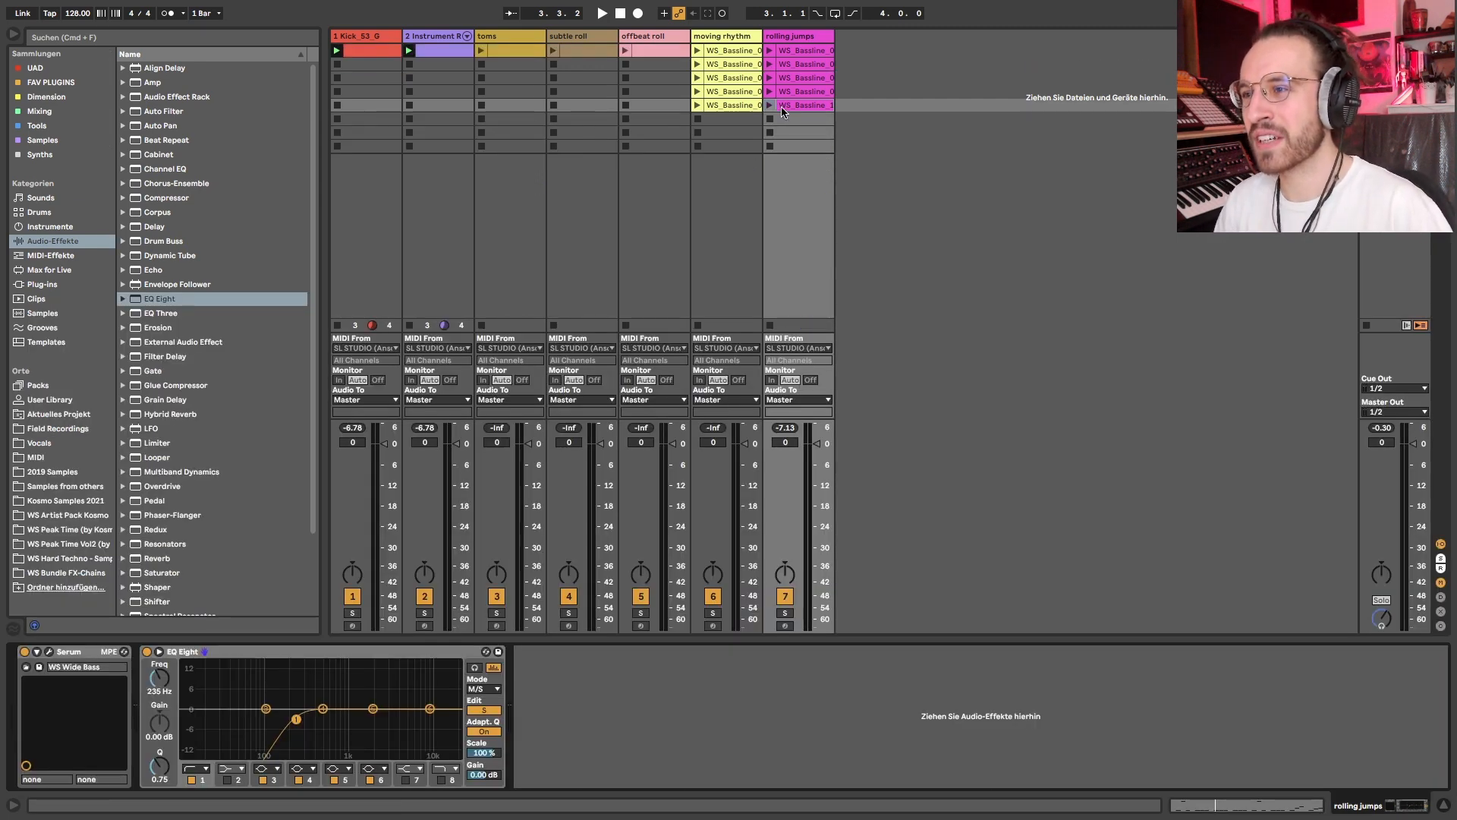
{"action": "left_click", "coordinate": [789, 42]}
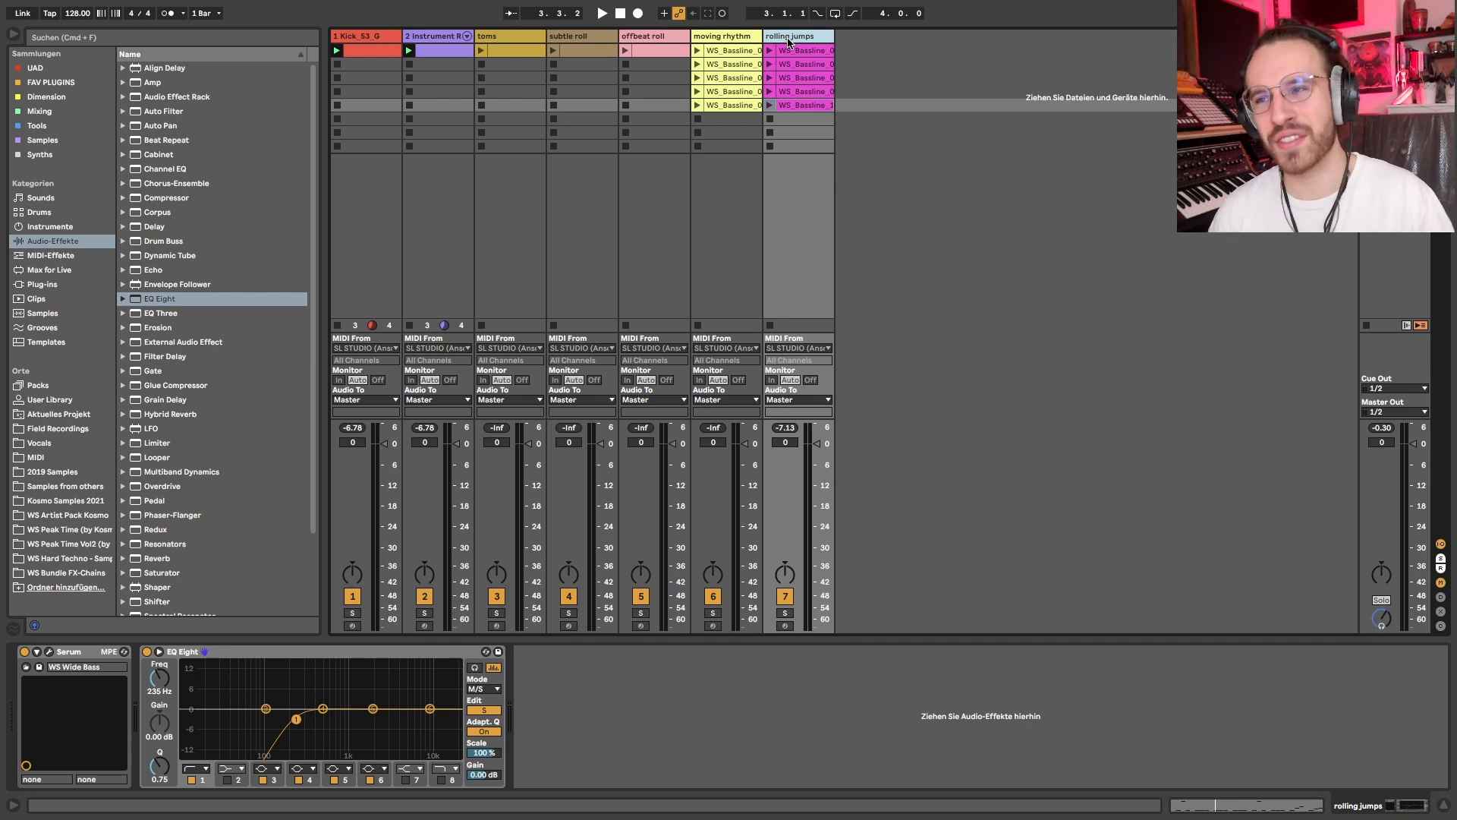